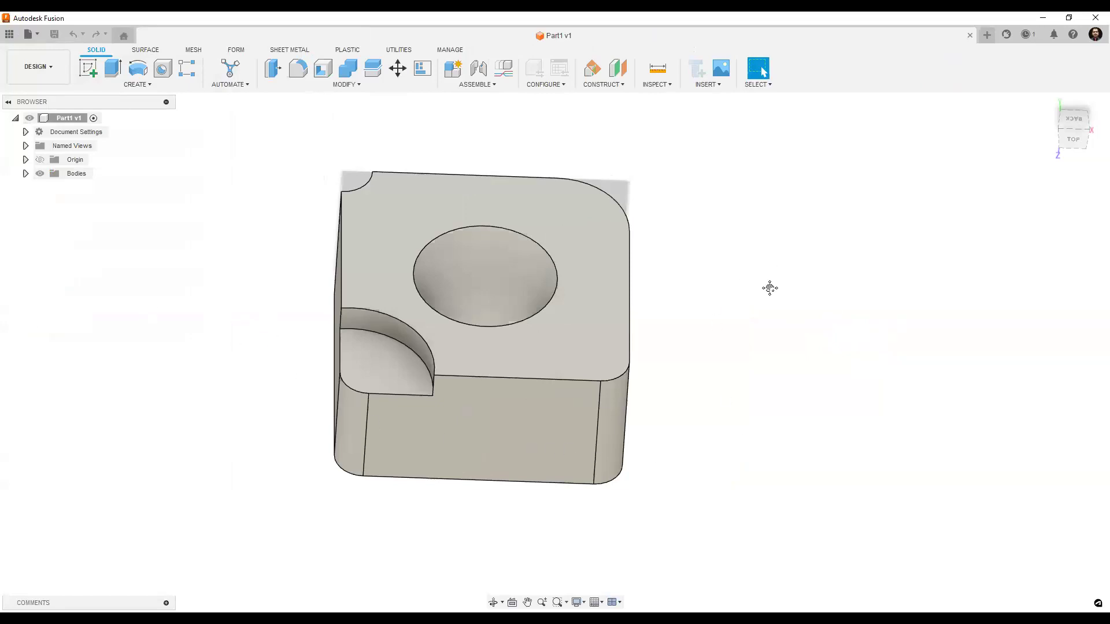
- Examine the available workspaces and the sheet metal creation commands offered for the Part1 design
scroll(716, 87, down, 1)
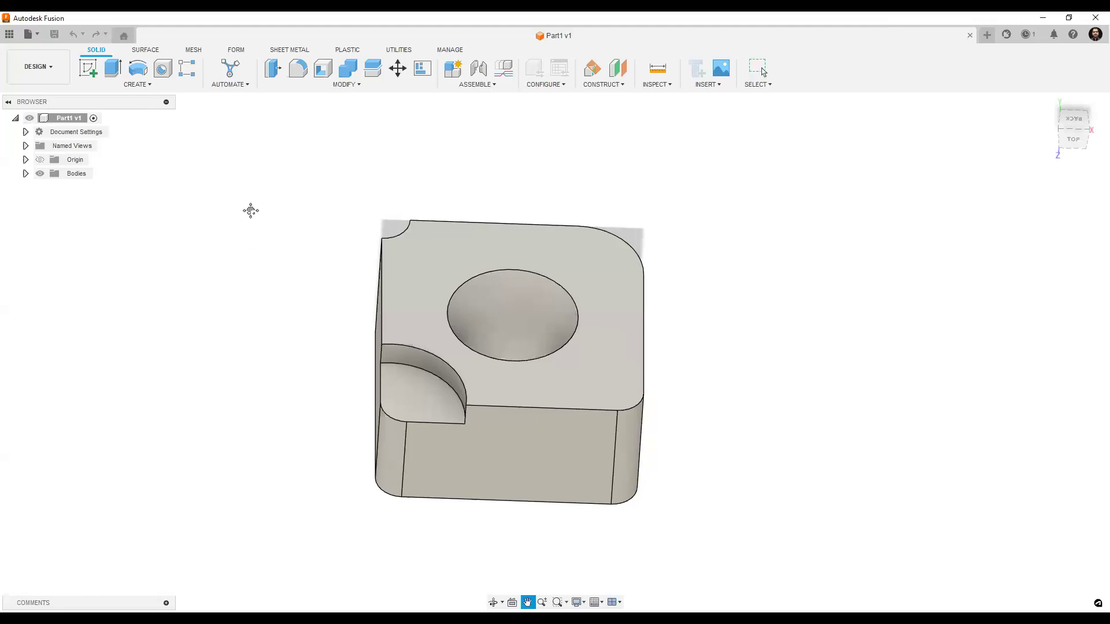
middle_drag(248, 208, 254, 152)
click(50, 68)
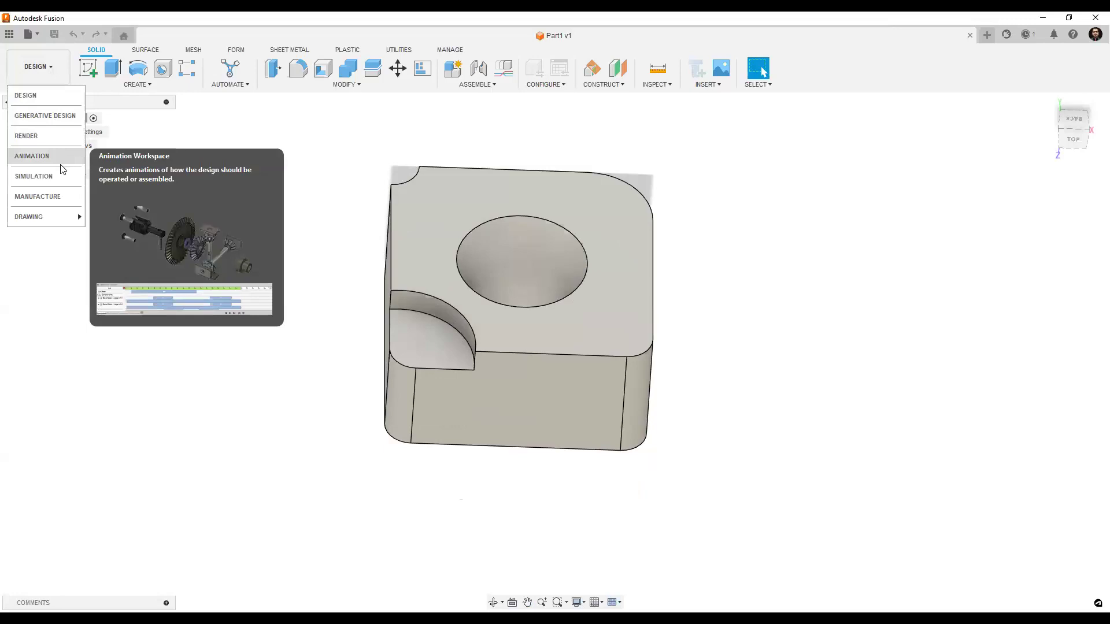
mouse_move(60, 218)
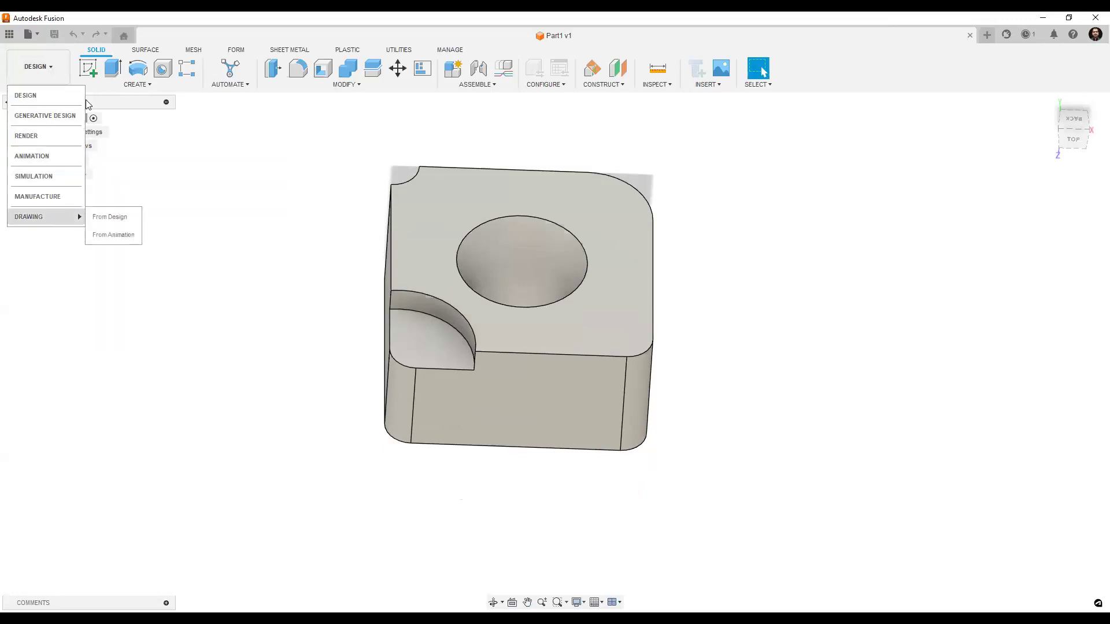
click(287, 53)
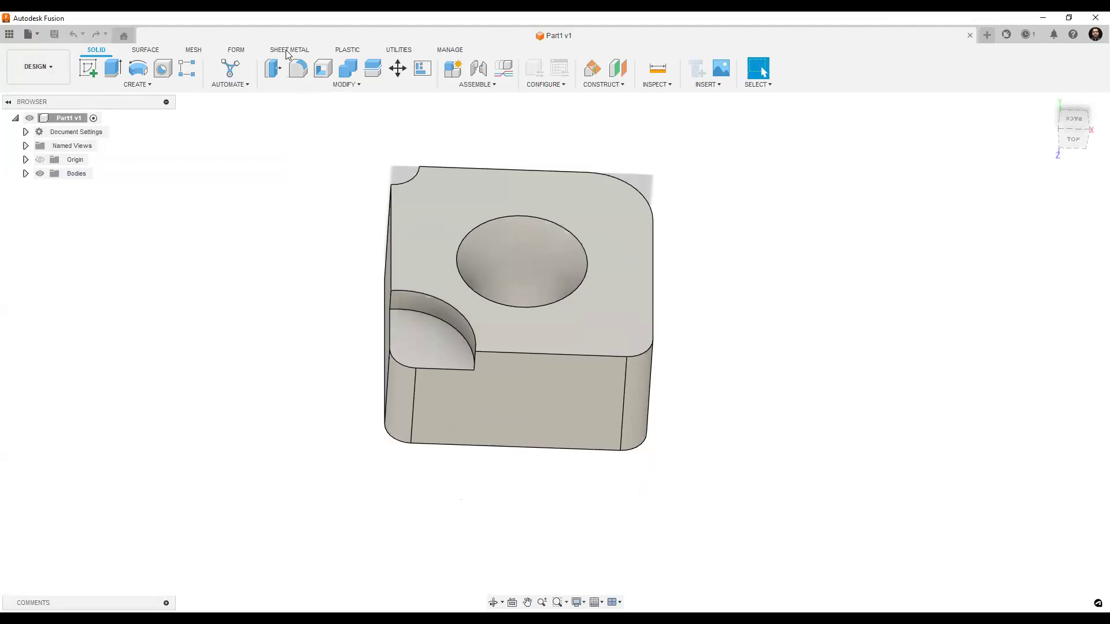
click(286, 51)
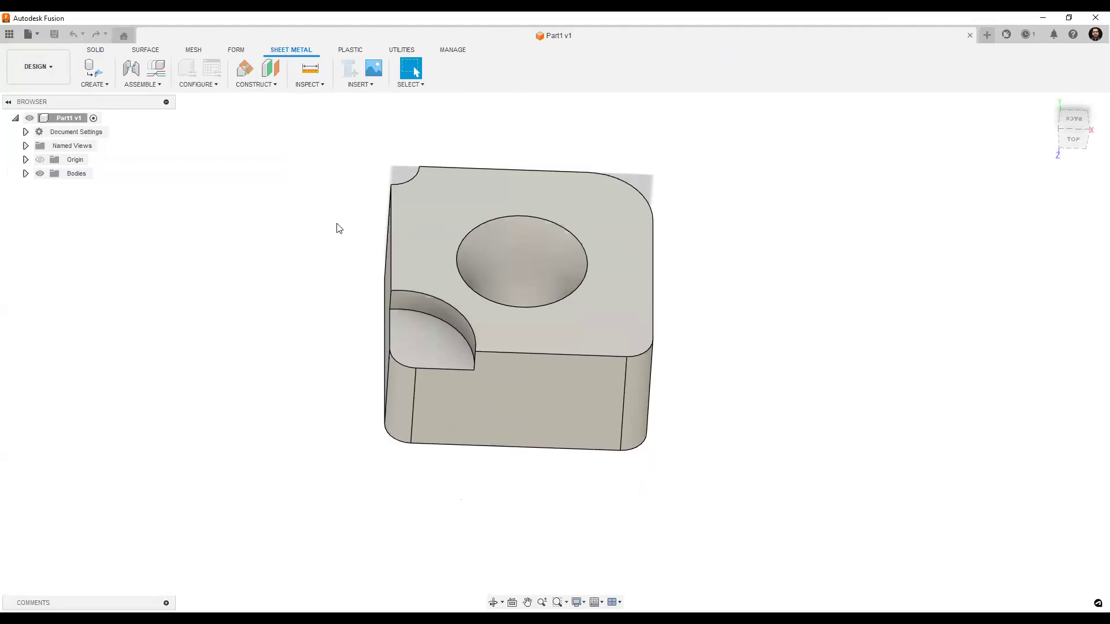
click(97, 51)
click(147, 51)
click(194, 51)
click(290, 50)
click(104, 84)
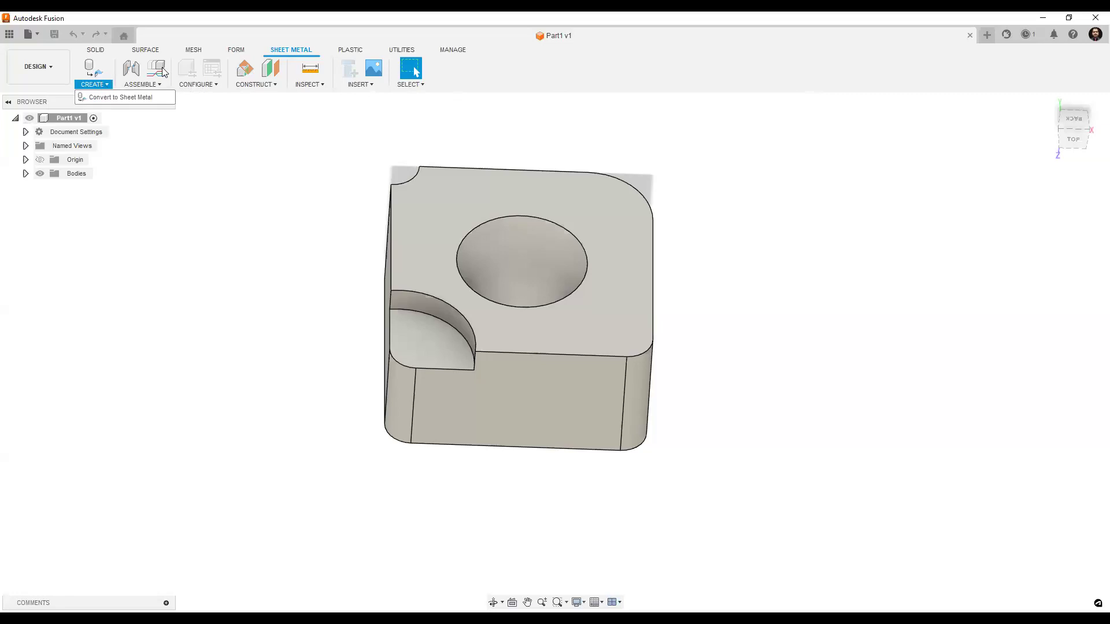
click(292, 149)
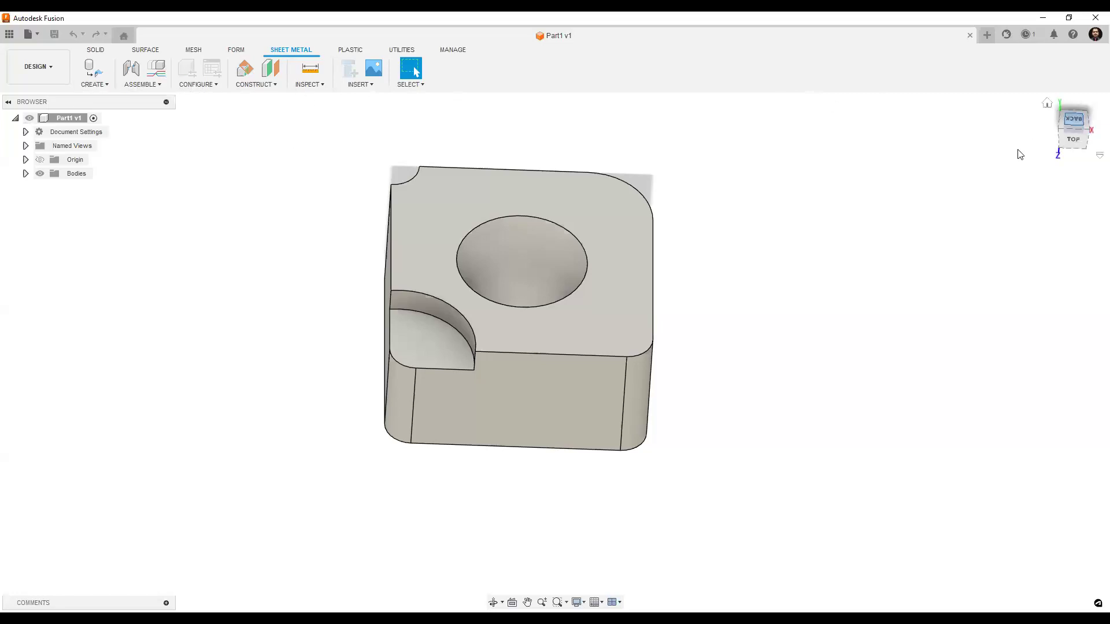
- Close the Part1 design and create a new component in the blank design with the sheet metal tools
click(971, 36)
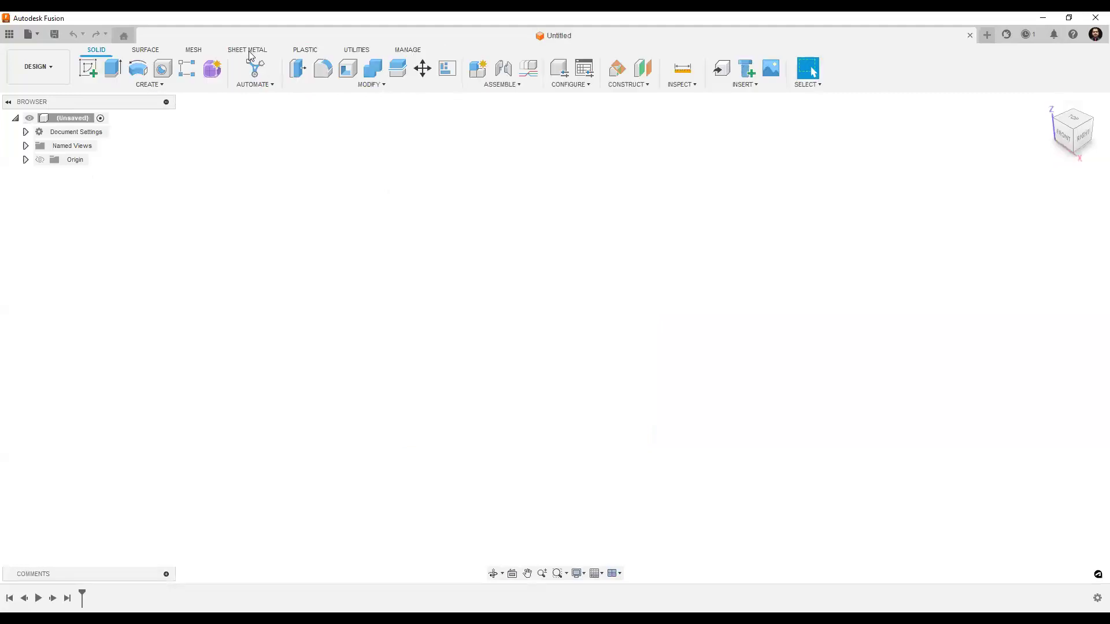
click(249, 50)
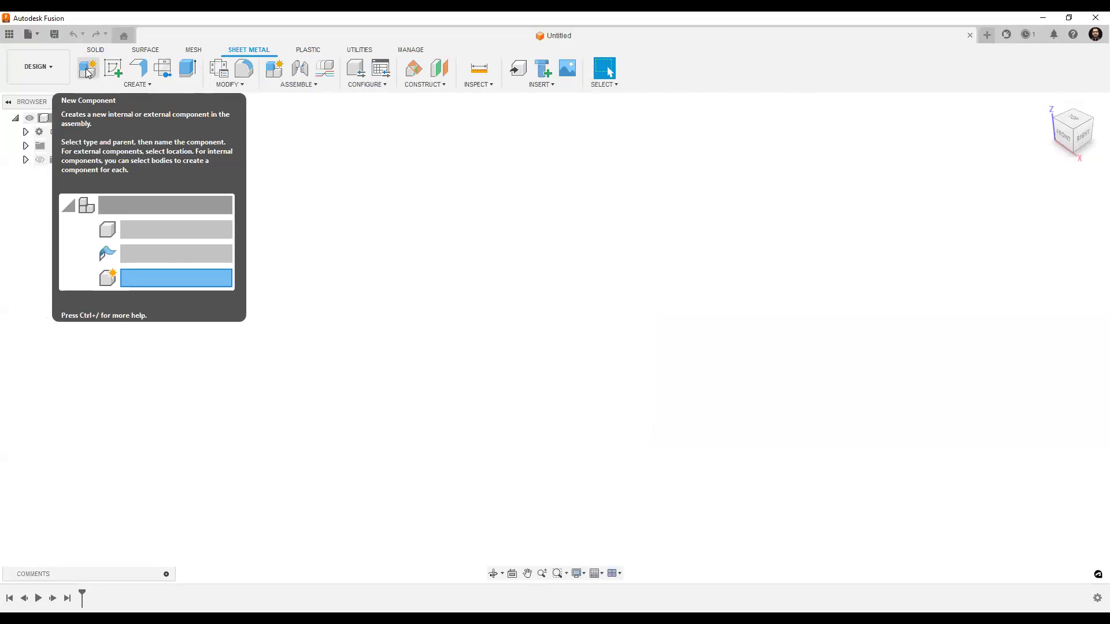
click(88, 72)
drag(949, 171, 757, 196)
click(842, 341)
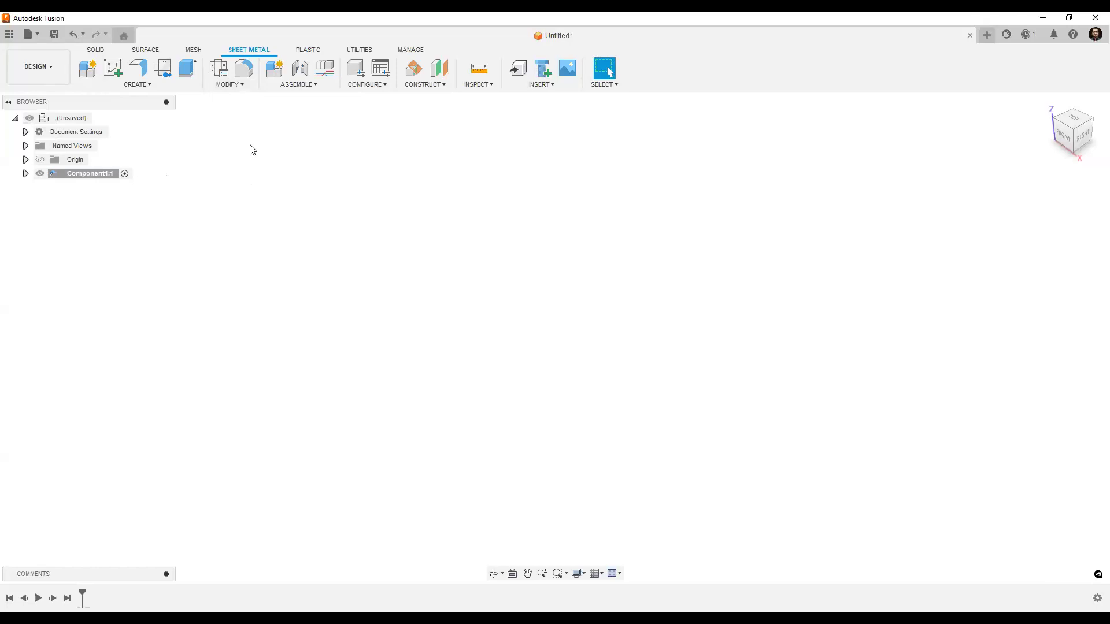
- Open the sheet metal rules and expand the library list of steel, stainless steel and aluminum rules
click(246, 88)
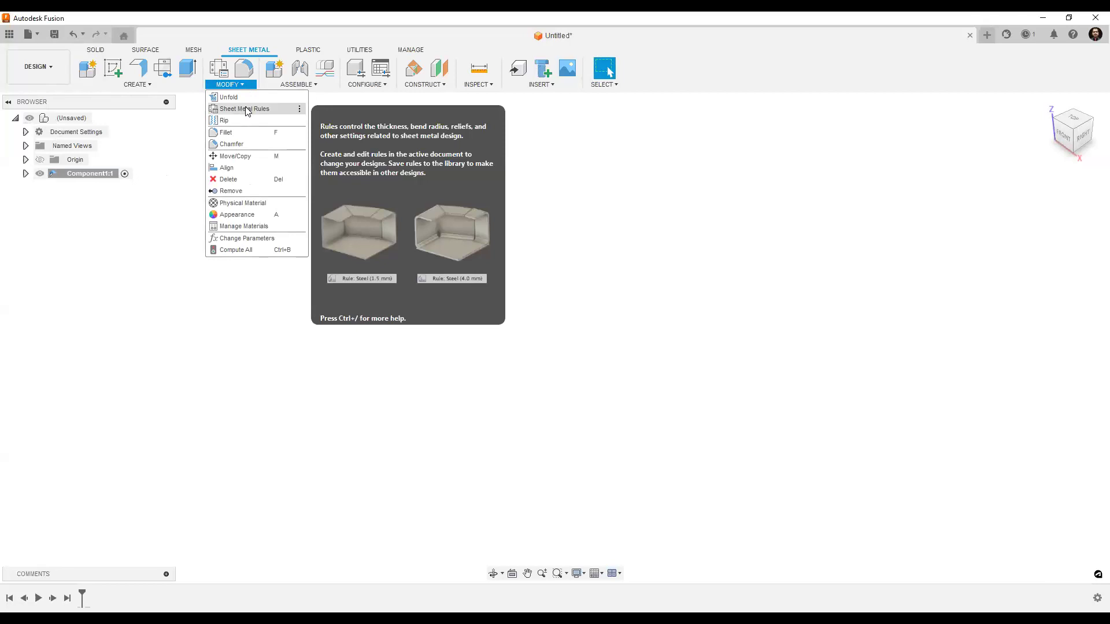
click(247, 110)
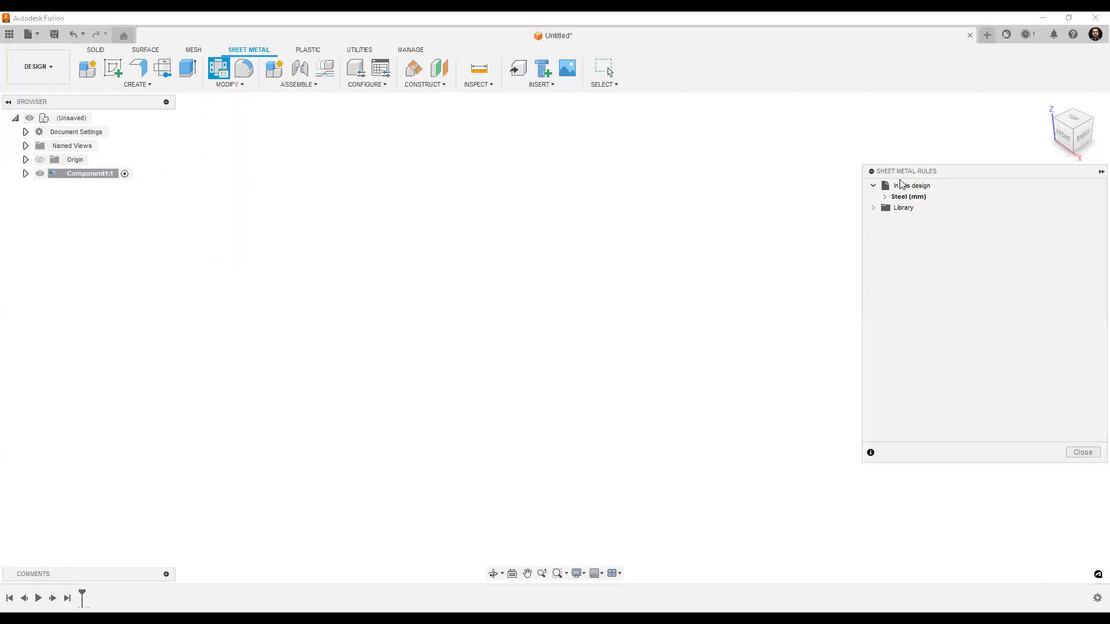
drag(898, 176, 645, 221)
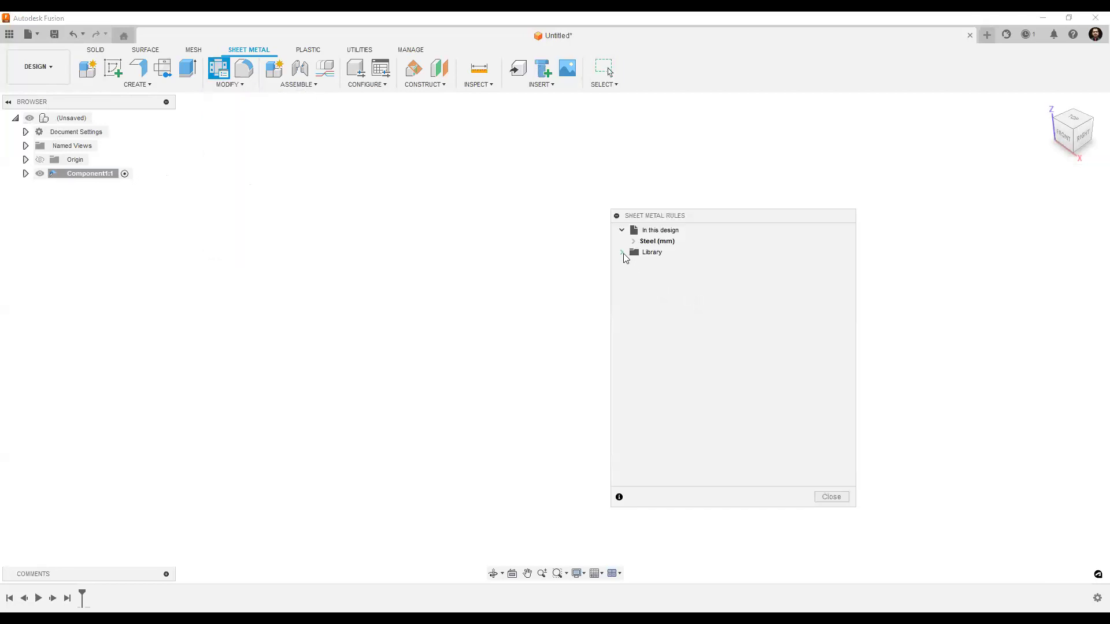
click(623, 253)
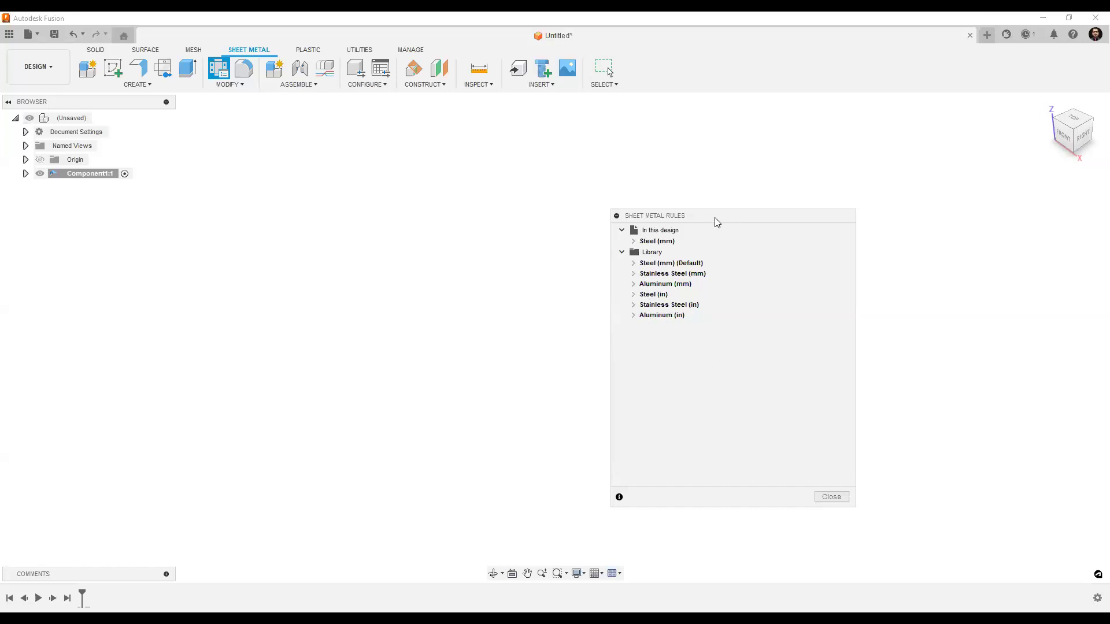
drag(701, 216, 684, 237)
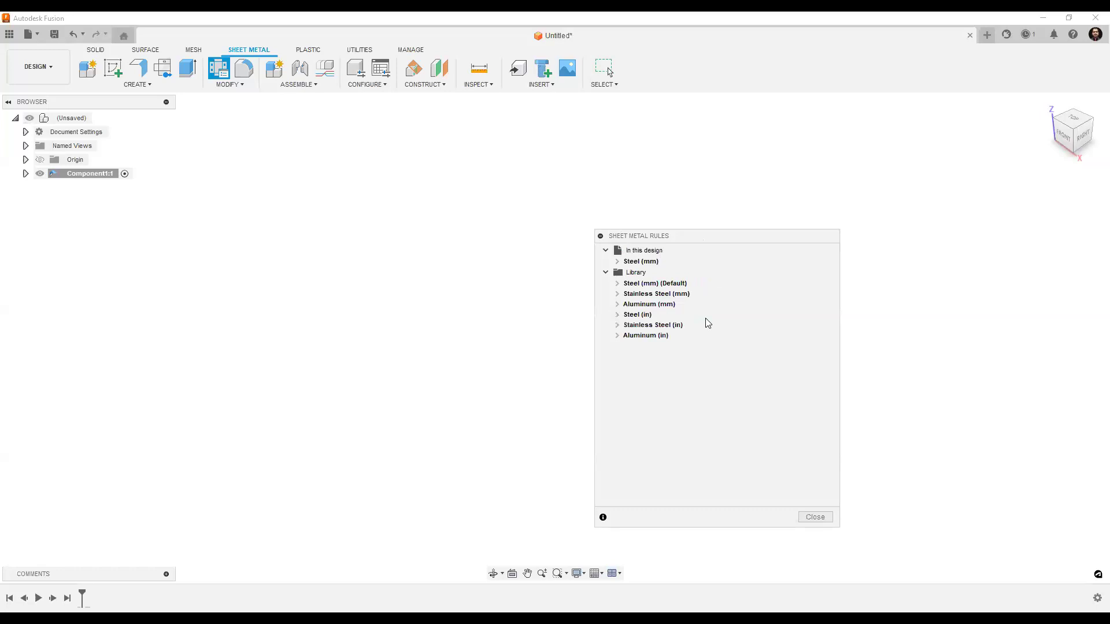
- Edit the design's Steel (mm) rule to a thickness of 2 mm and save it
click(618, 263)
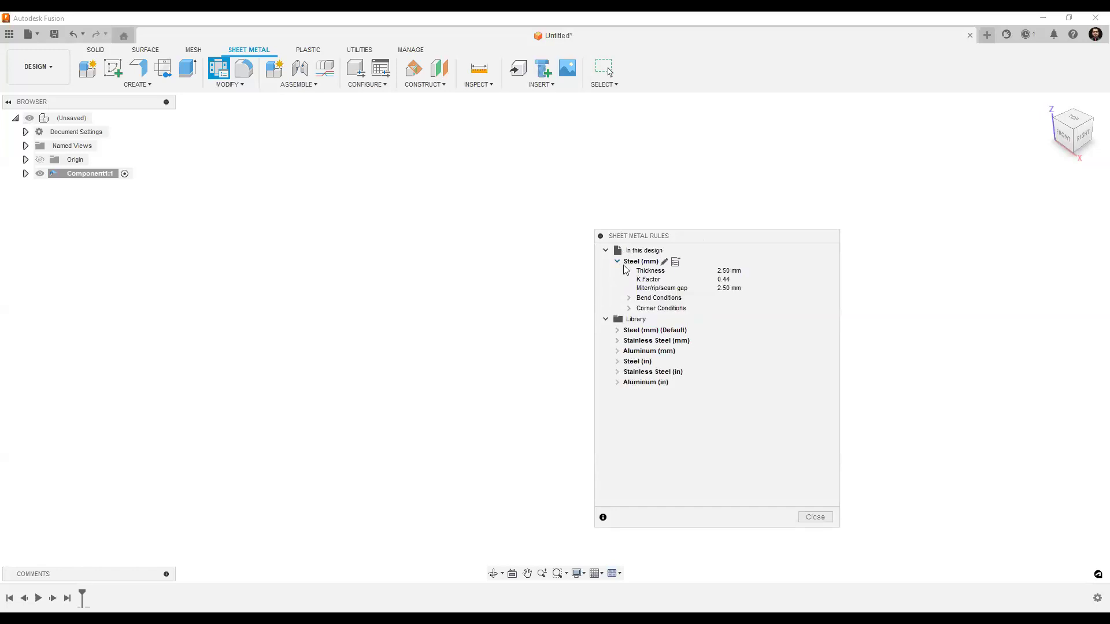
click(665, 263)
drag(503, 210, 297, 248)
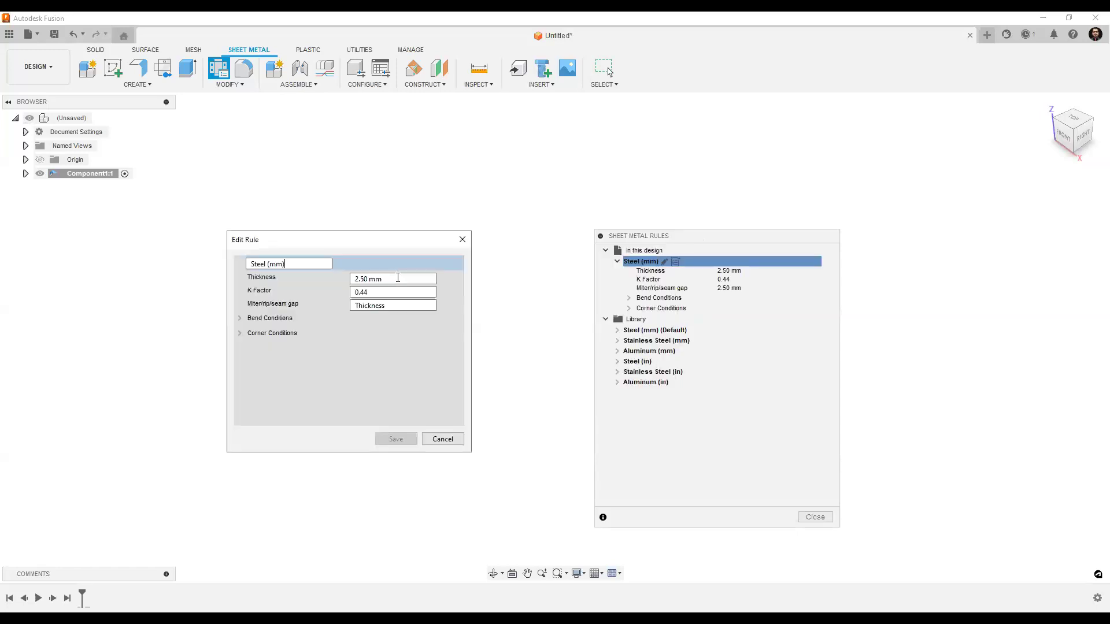
key(Tab)
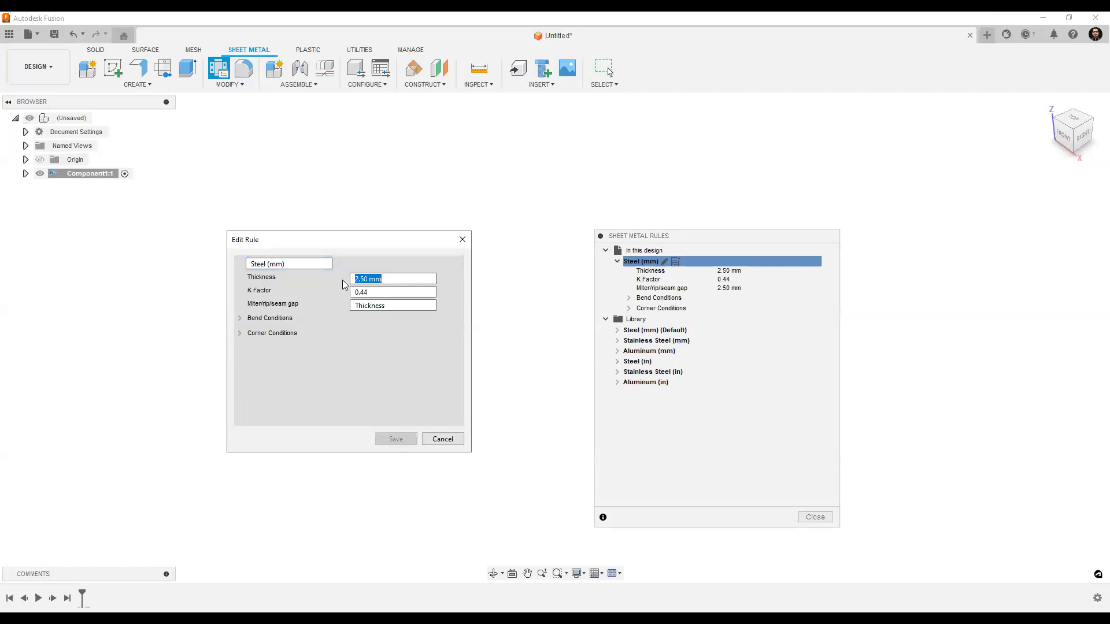
text(2)
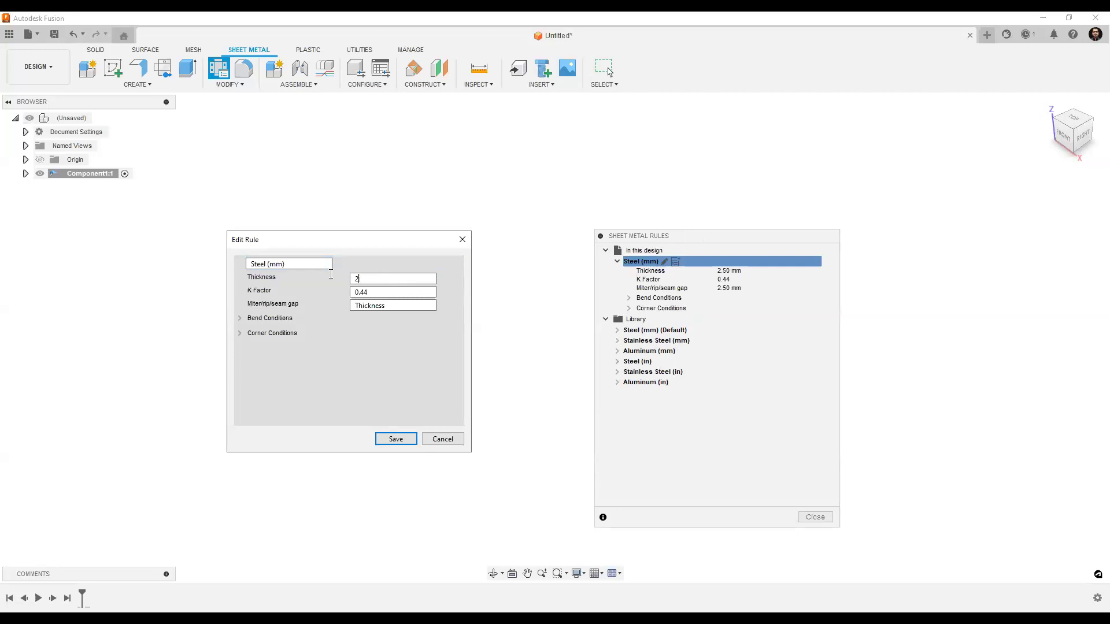
click(385, 303)
double_click(355, 291)
double_click(361, 305)
click(396, 439)
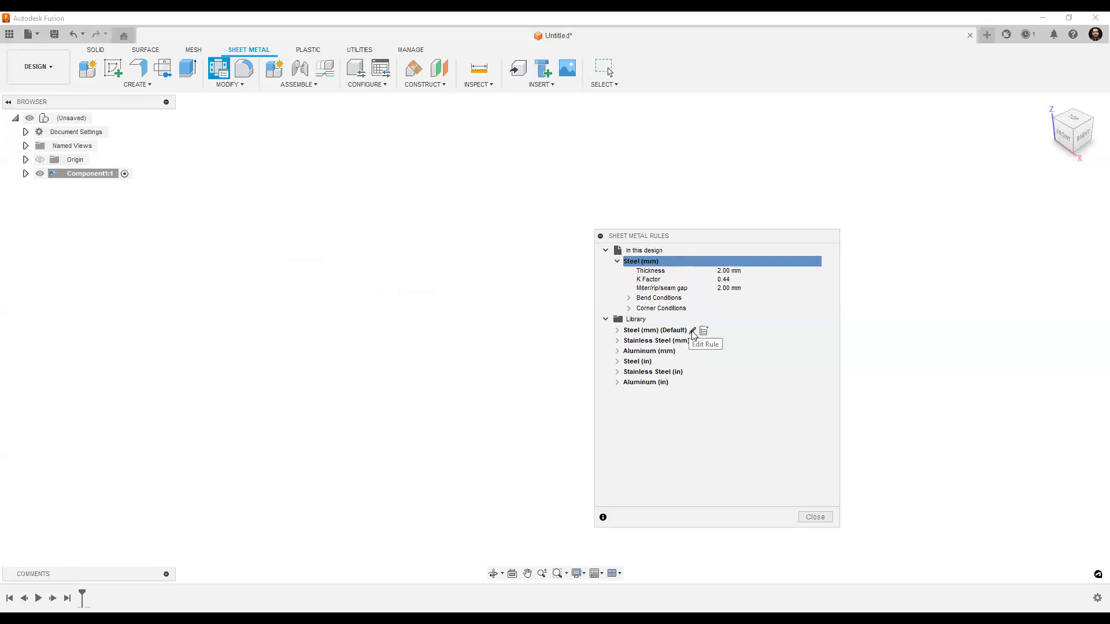
- Make Stainless Steel (mm) the default sheet metal rule in the library
right_click(648, 267)
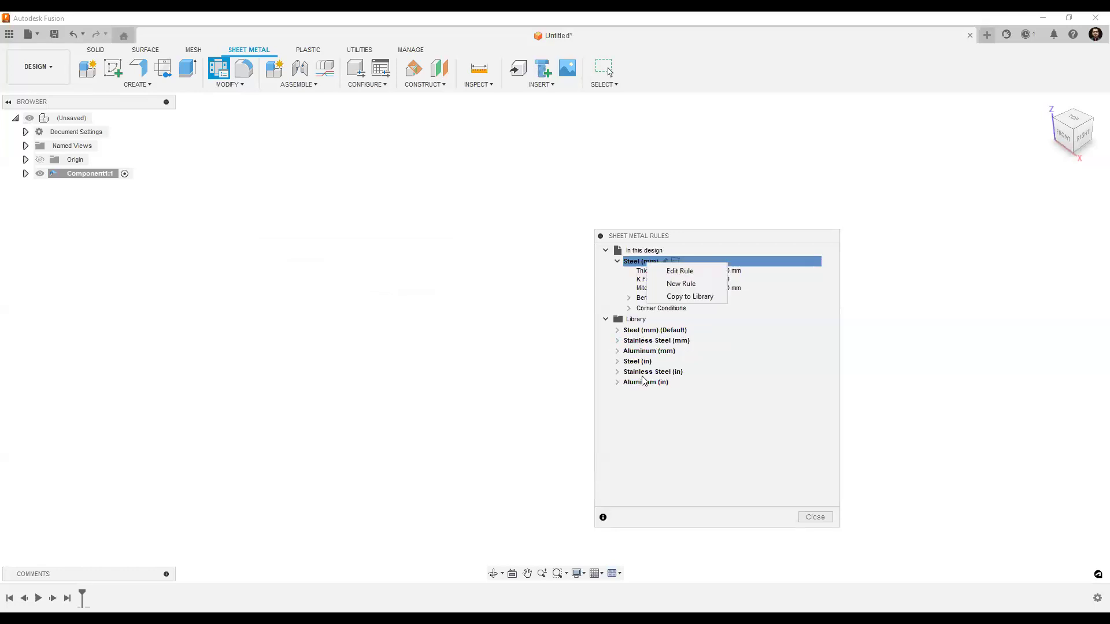
click(653, 372)
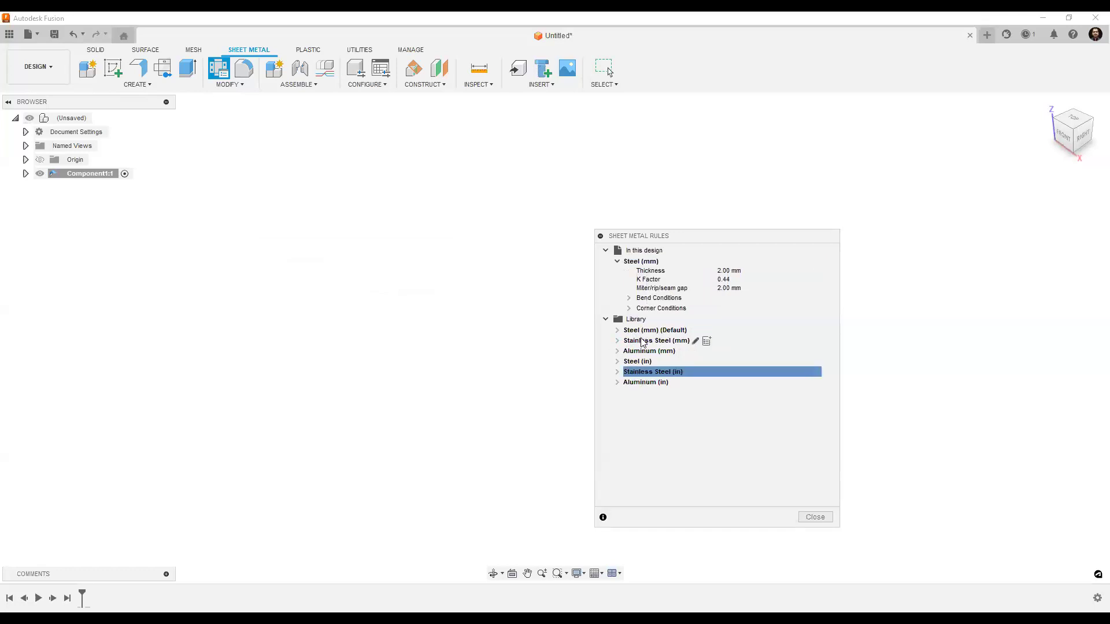
click(643, 341)
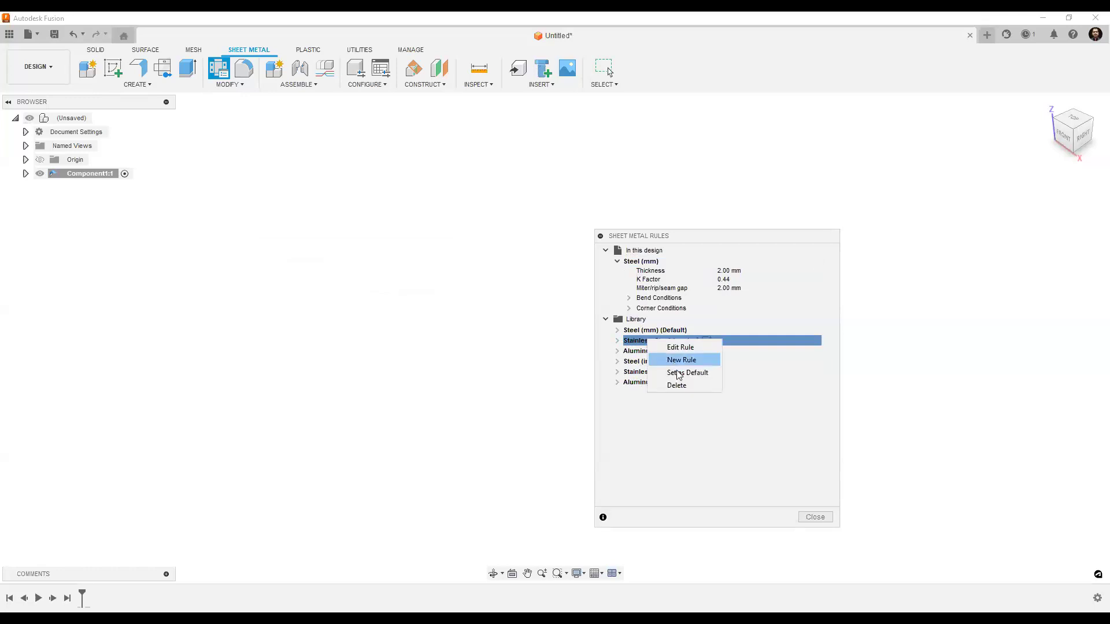
click(679, 373)
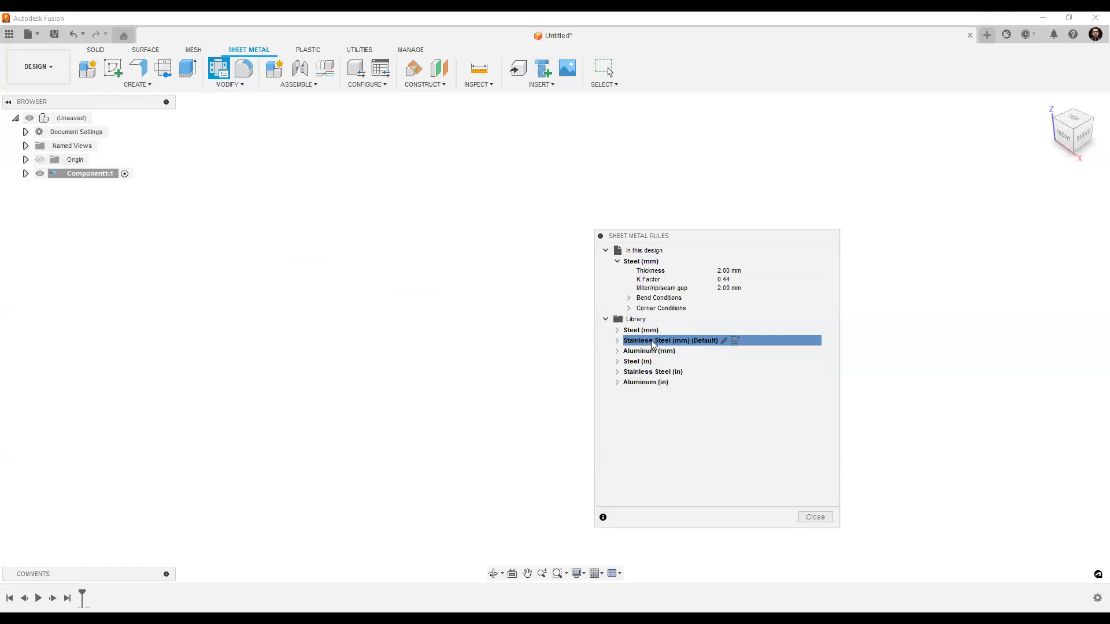
- Set the library Stainless Steel (mm) rule's thickness to 2 mm, save it and close the sheet metal rules
click(725, 341)
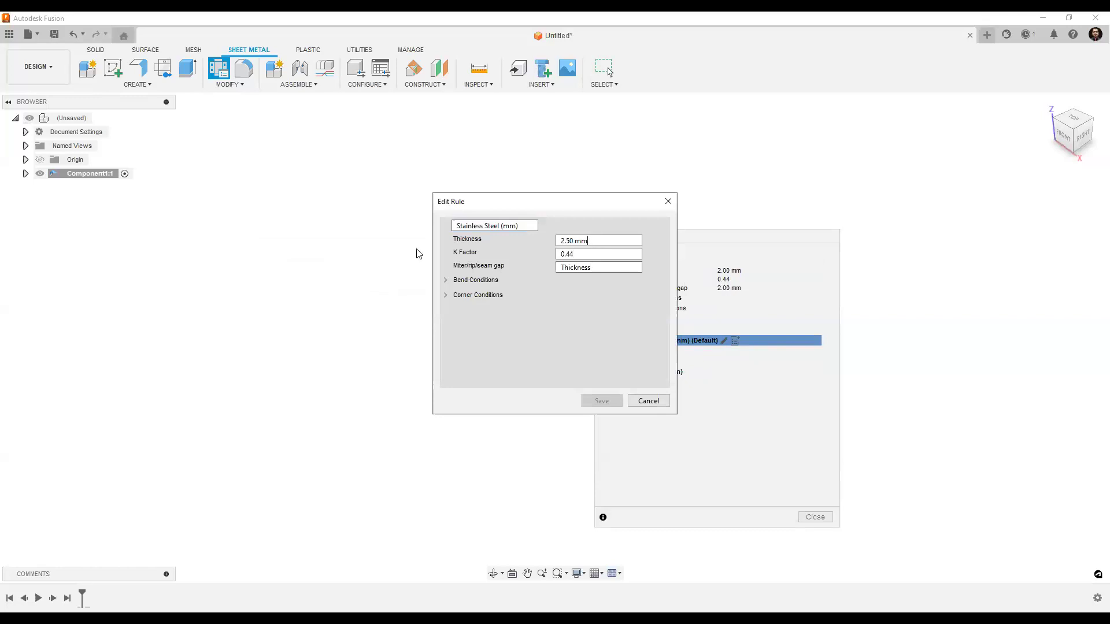
drag(592, 241, 372, 213)
text(2)
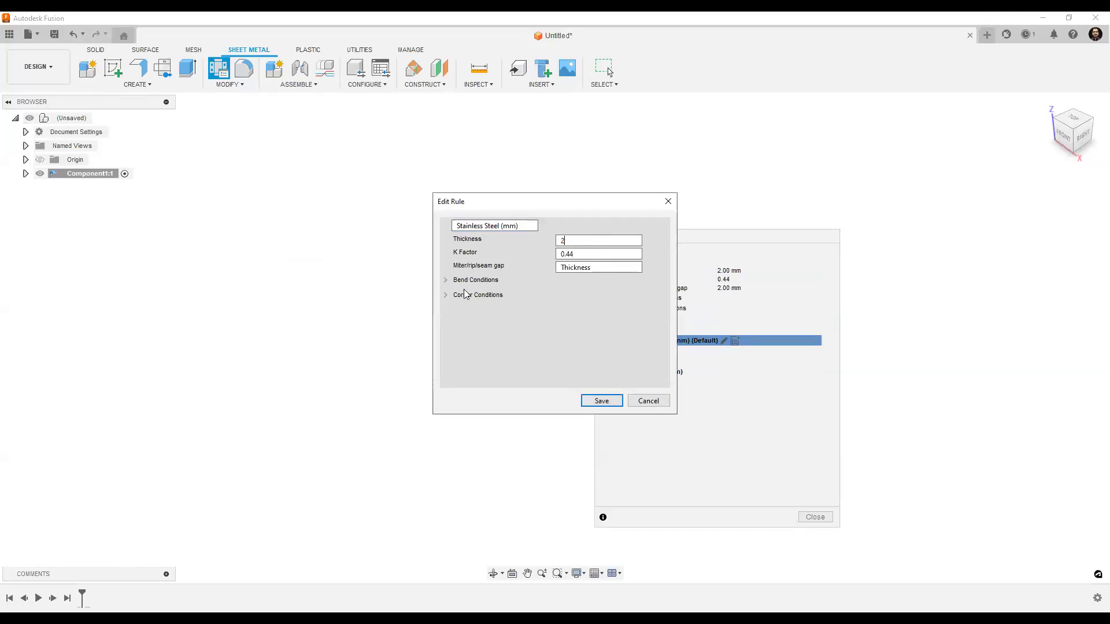
click(601, 401)
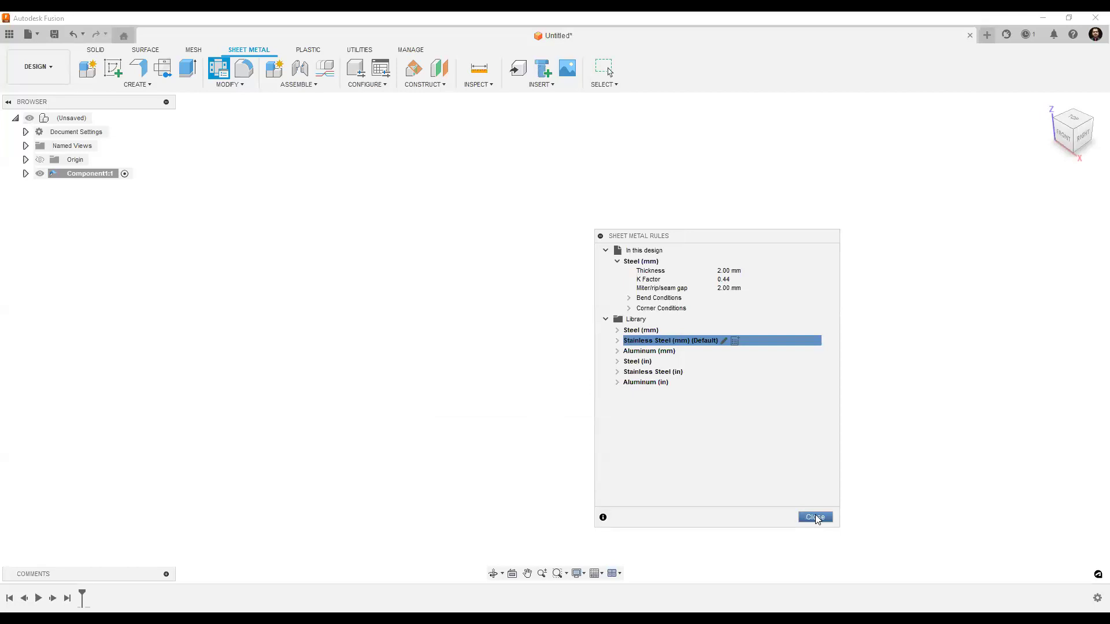
click(816, 518)
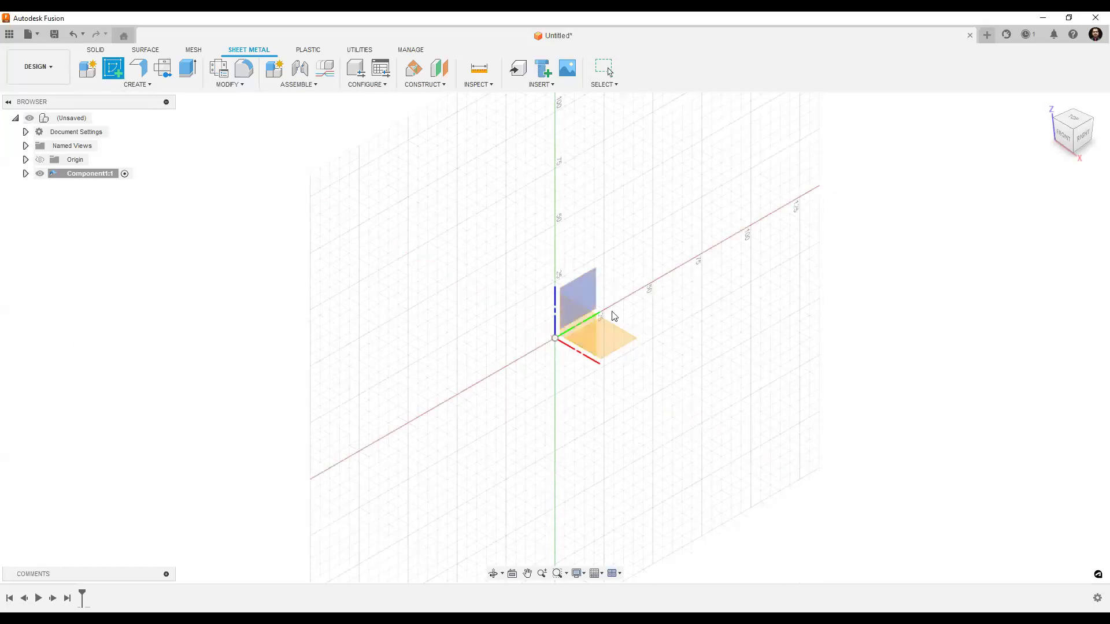
- Sketch a rectangle about 201 by 121 mm around the origin on the XY plane and finish the sketch
click(26, 160)
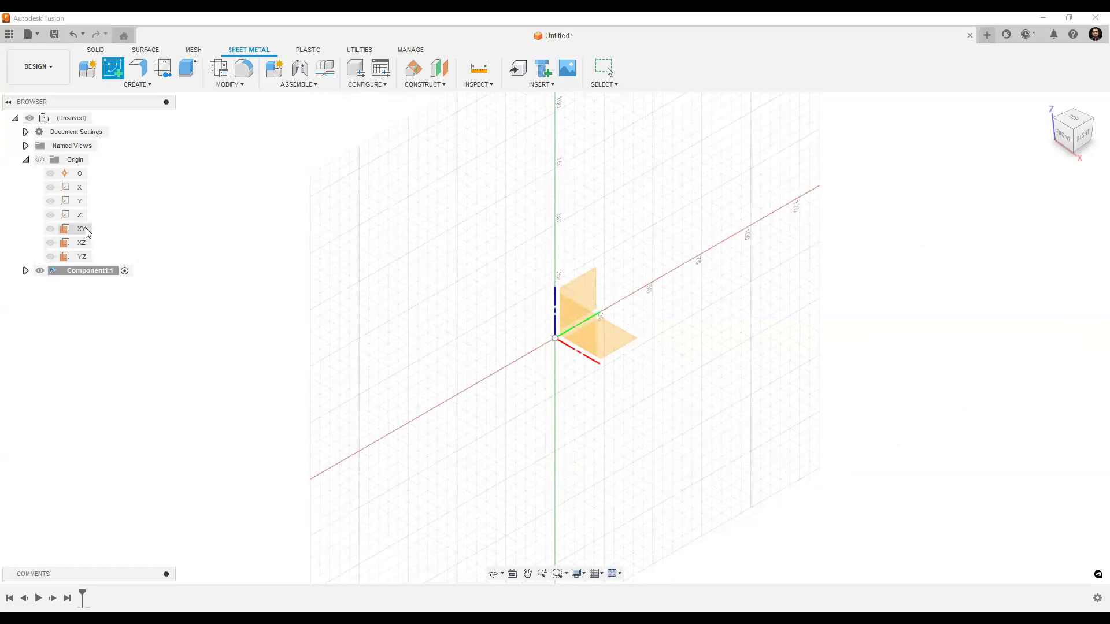
click(119, 77)
click(120, 77)
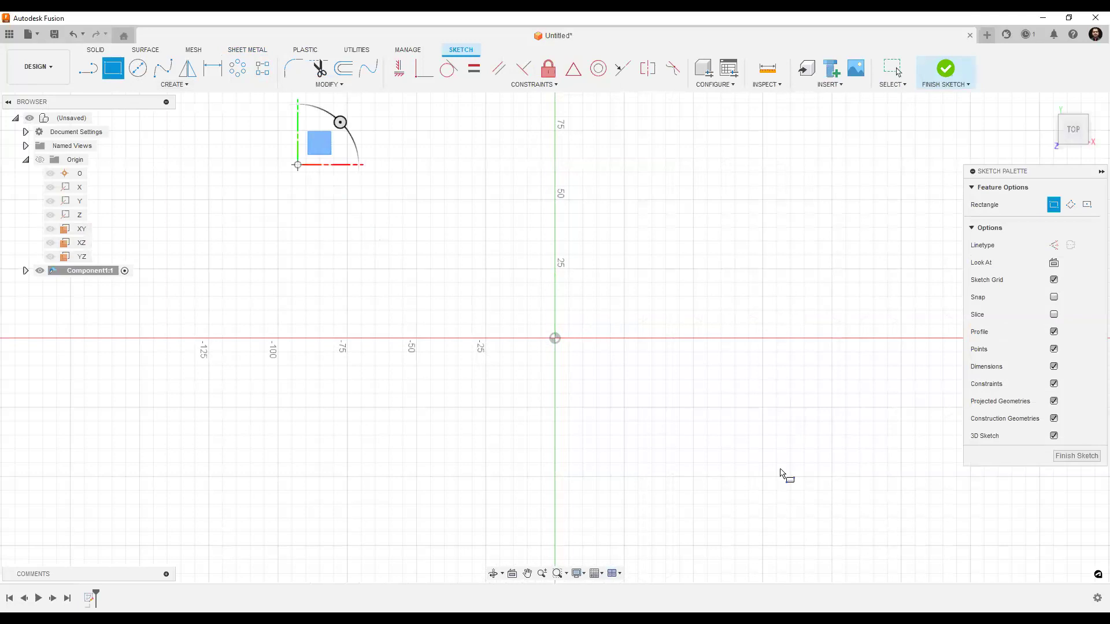
scroll(780, 473, down, 3)
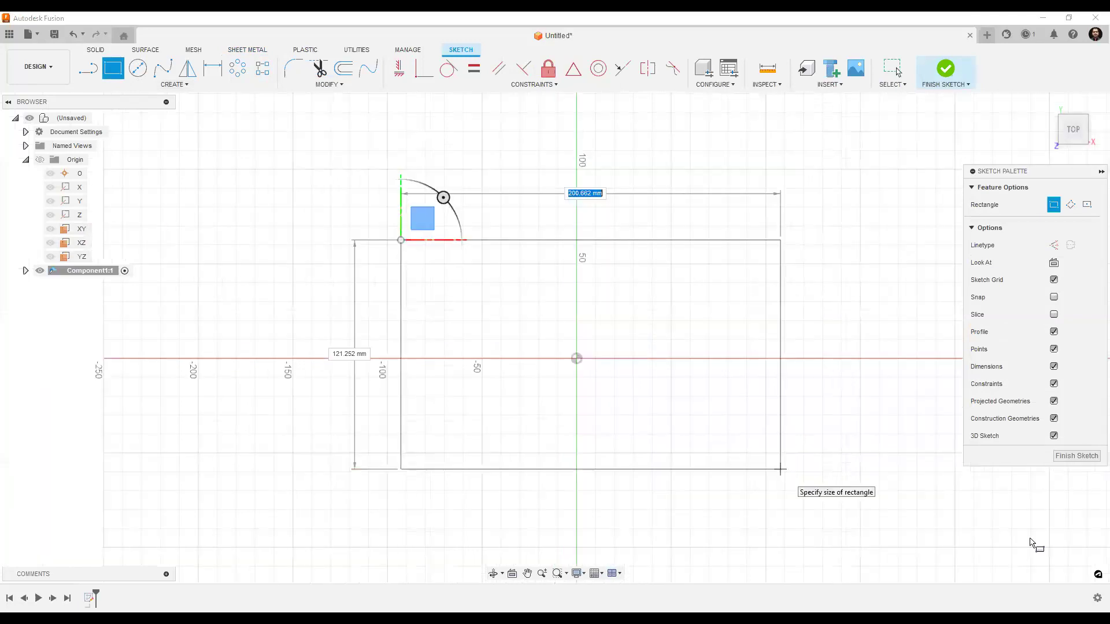
key(Return)
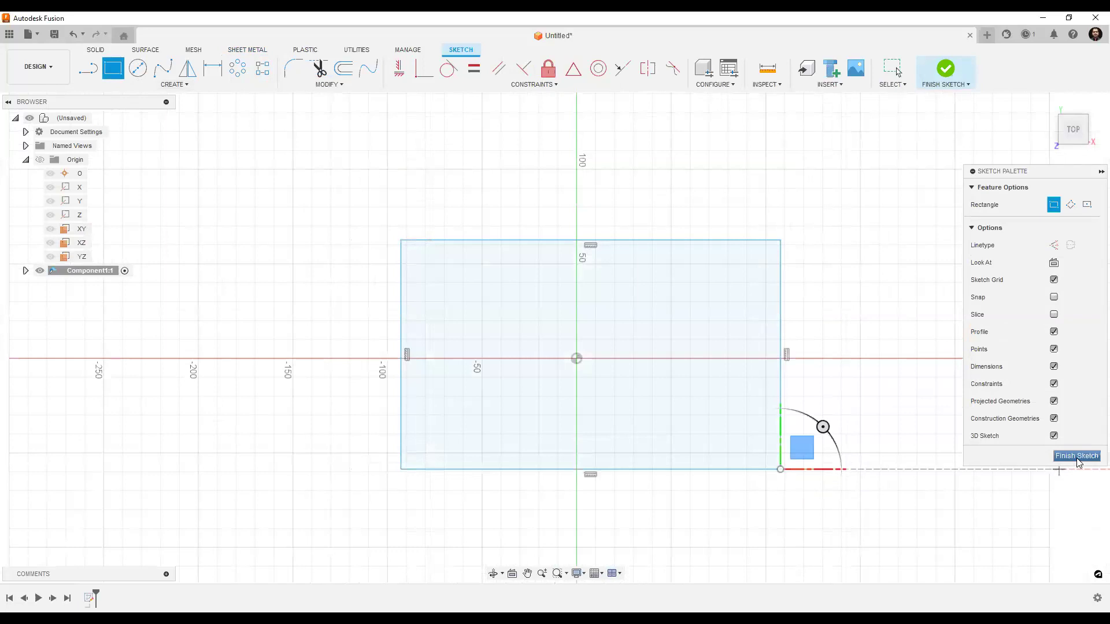
click(1076, 457)
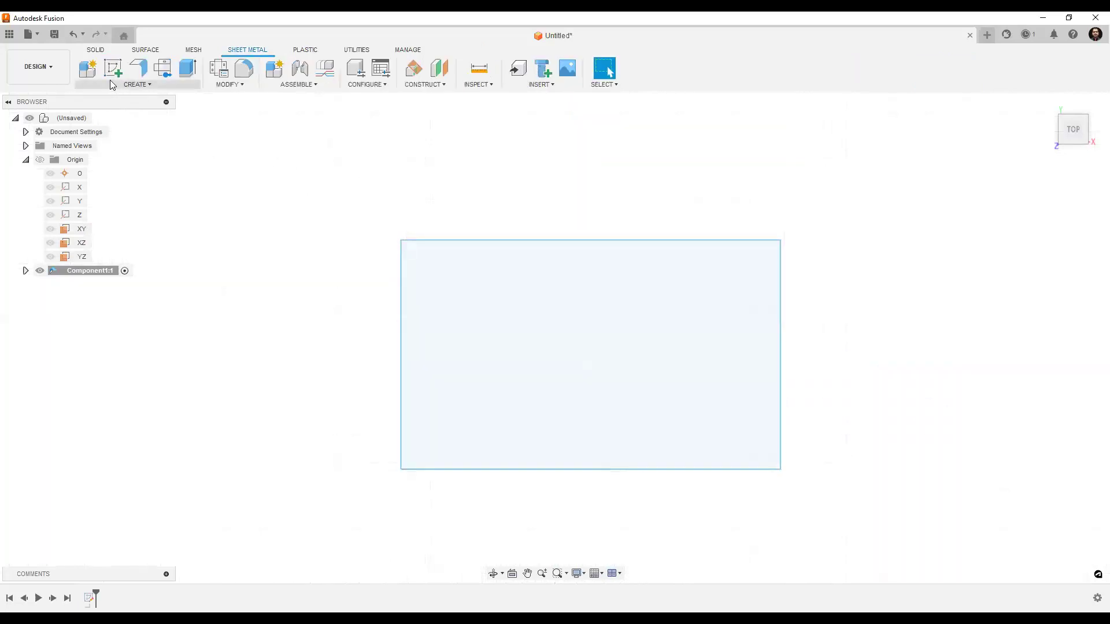
- Reopen the rectangle's sketch for editing and dimension its upper edge to 200 mm
click(471, 241)
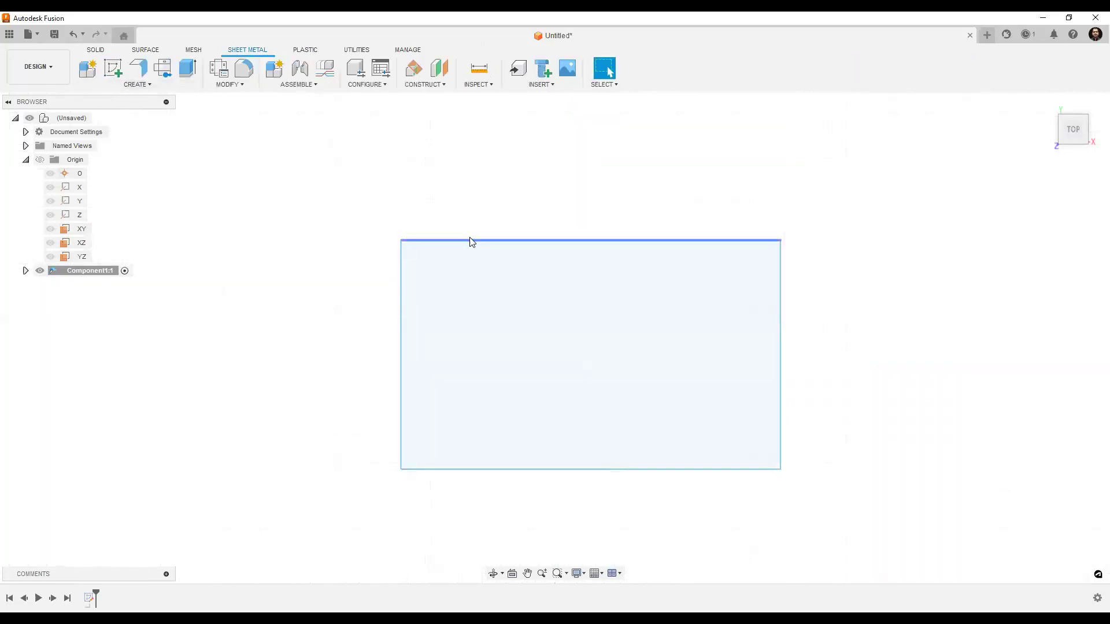
right_click(91, 599)
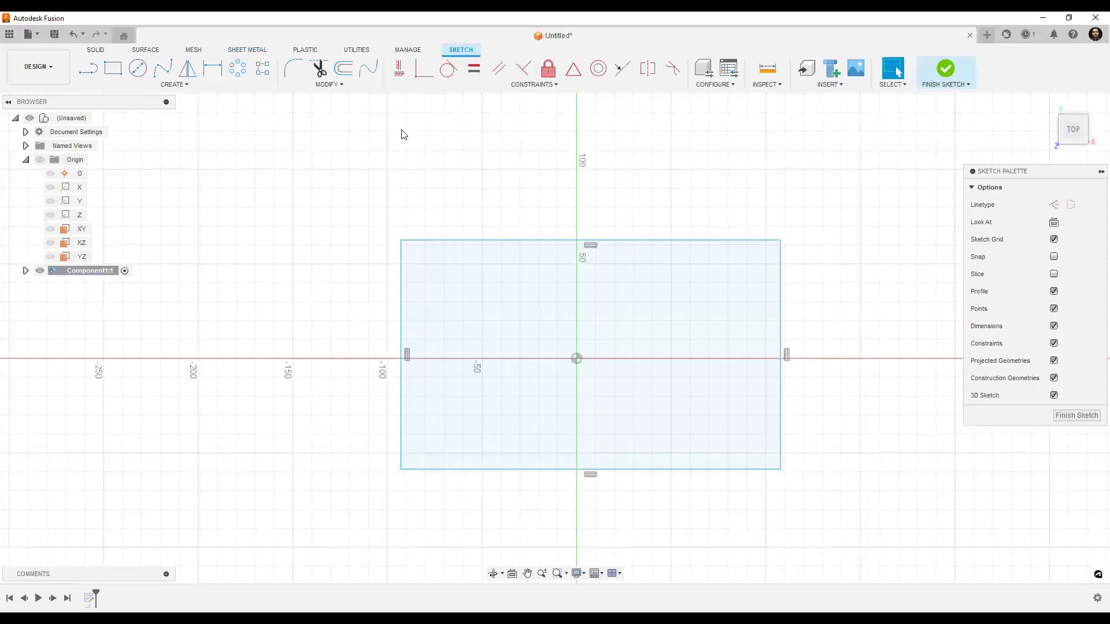
click(211, 71)
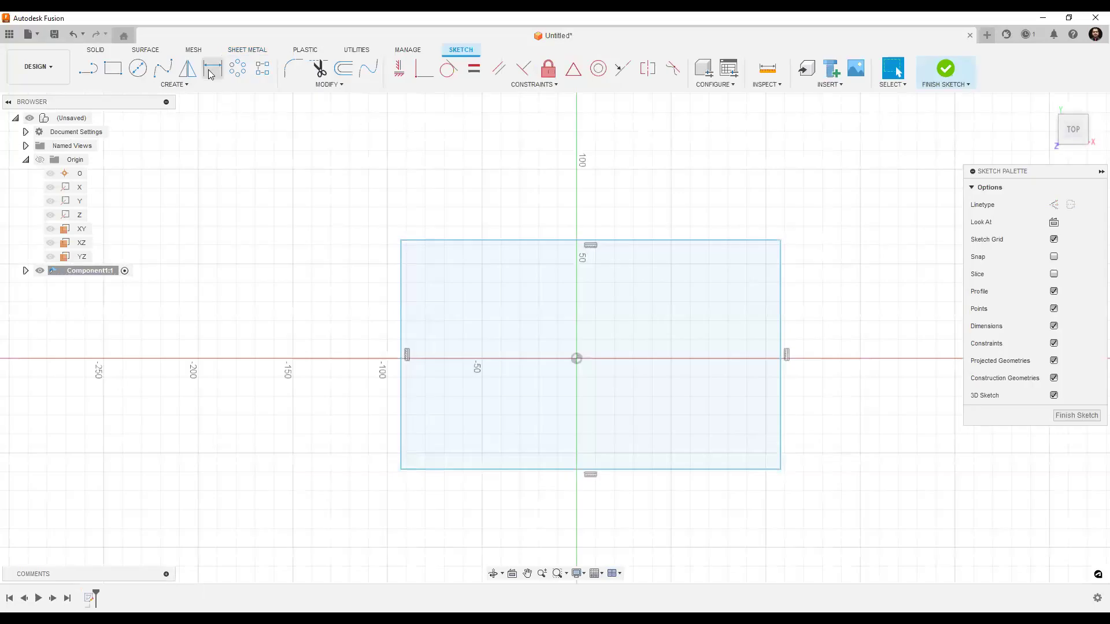
click(506, 240)
click(507, 217)
text(200)
key(Return)
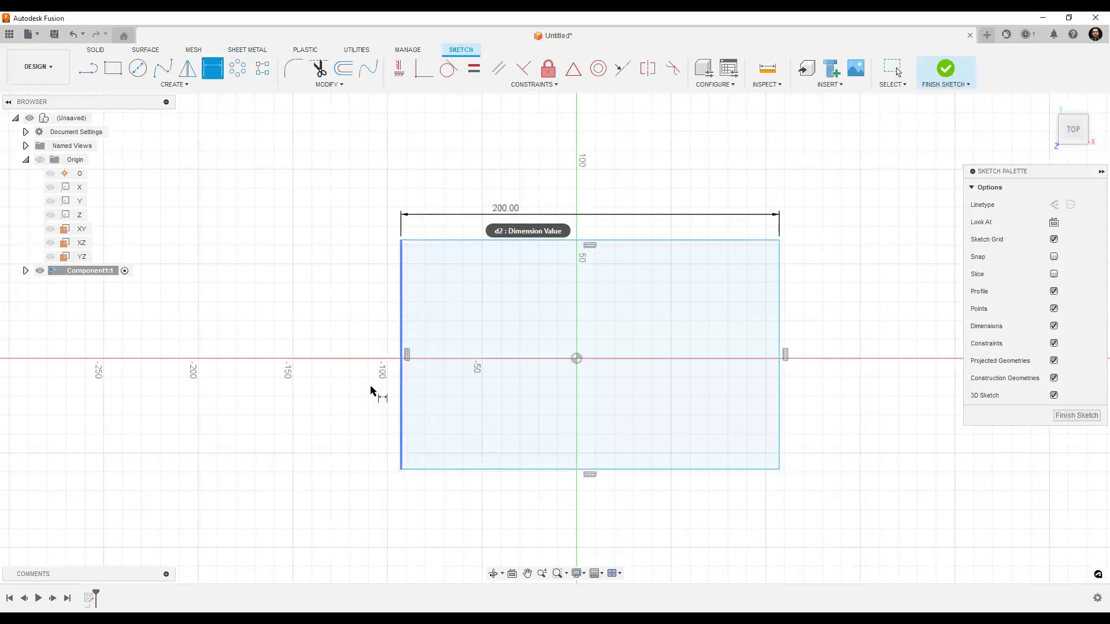
- Dimension the rectangle's left edge to 125 mm and finish the sketch
click(365, 385)
text(125)
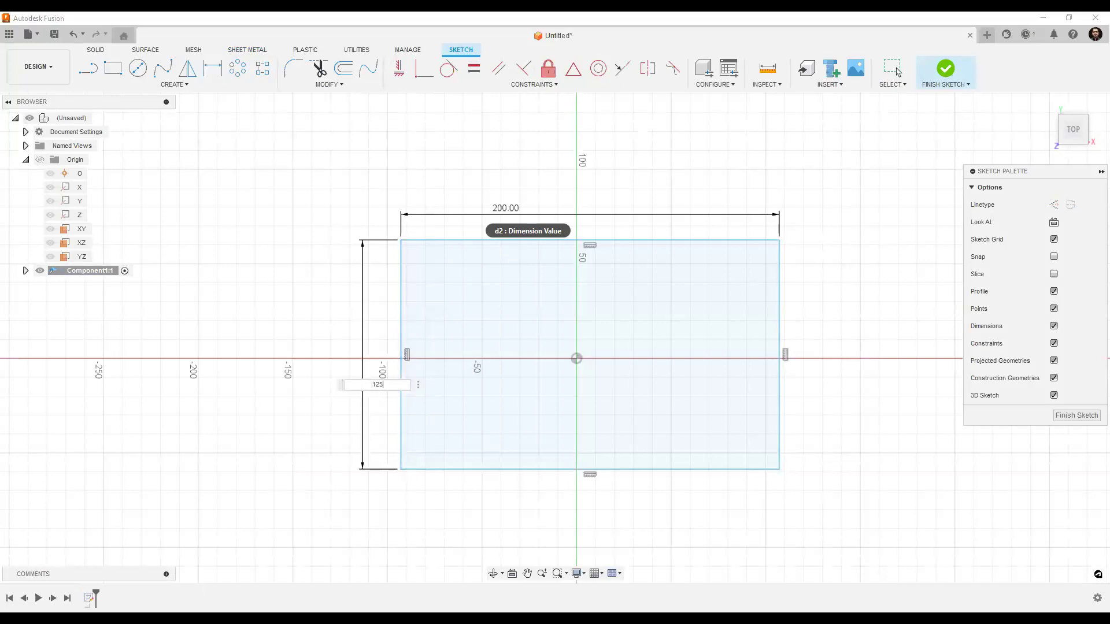
key(Return)
click(946, 70)
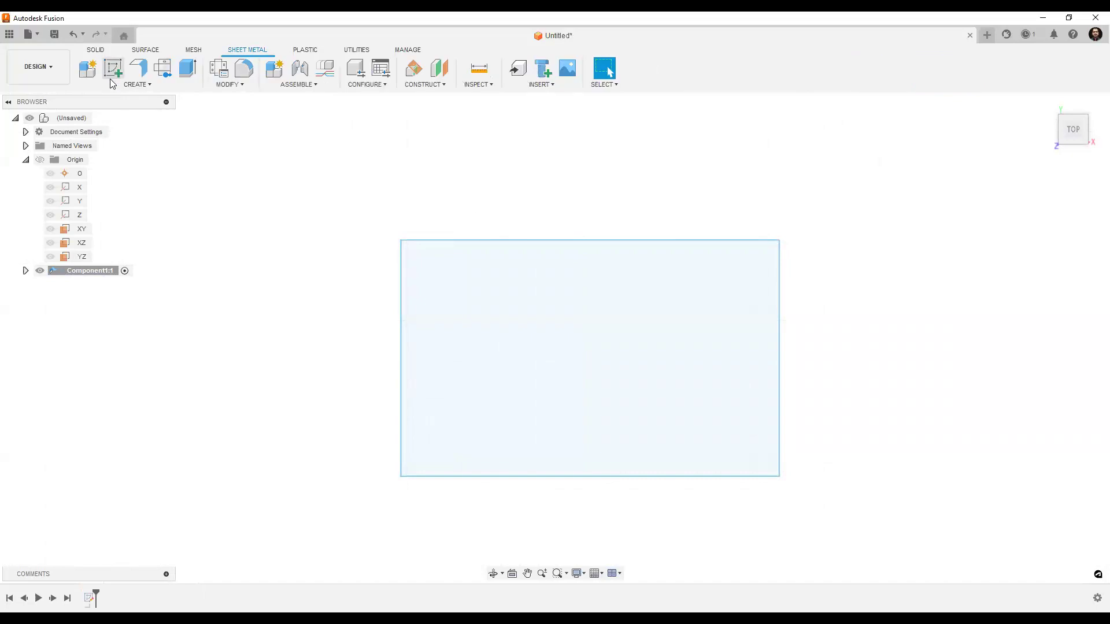
- Start a flange using the rectangular sketch profile as the base of the sheet metal part
click(139, 84)
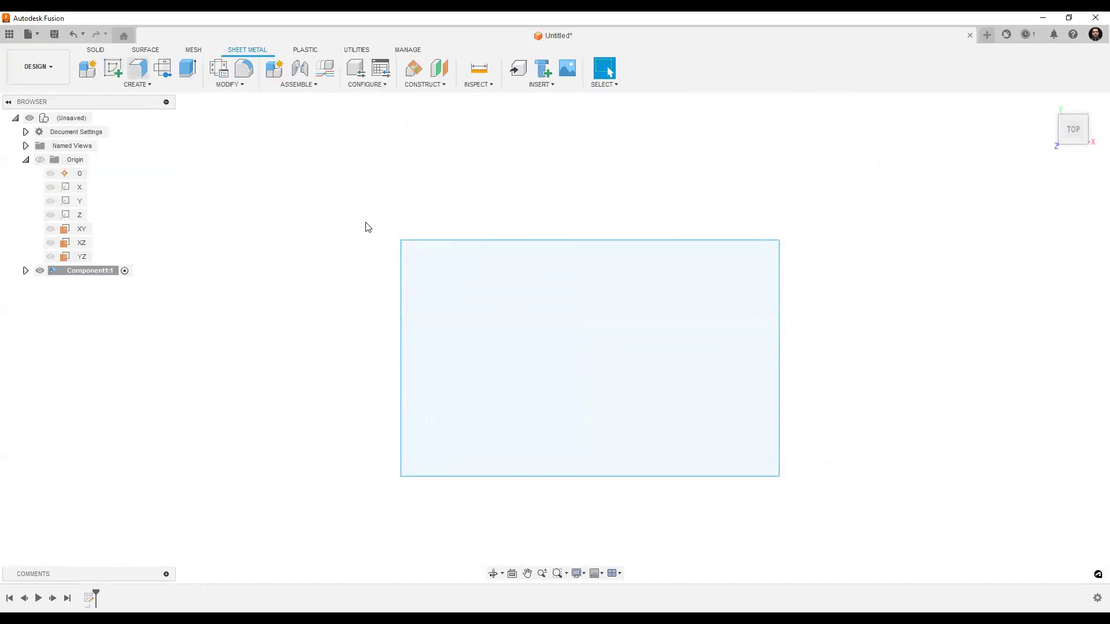
click(511, 248)
shift+middle_drag(900, 501, 908, 409)
scroll(641, 413, up, 2)
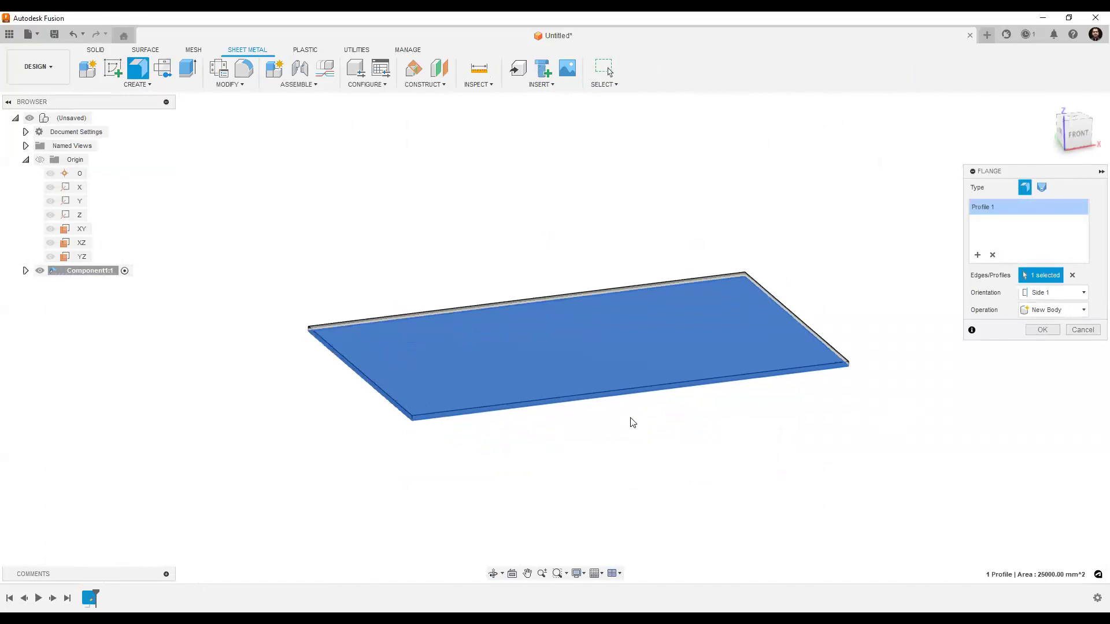
shift+middle_drag(684, 428, 545, 426)
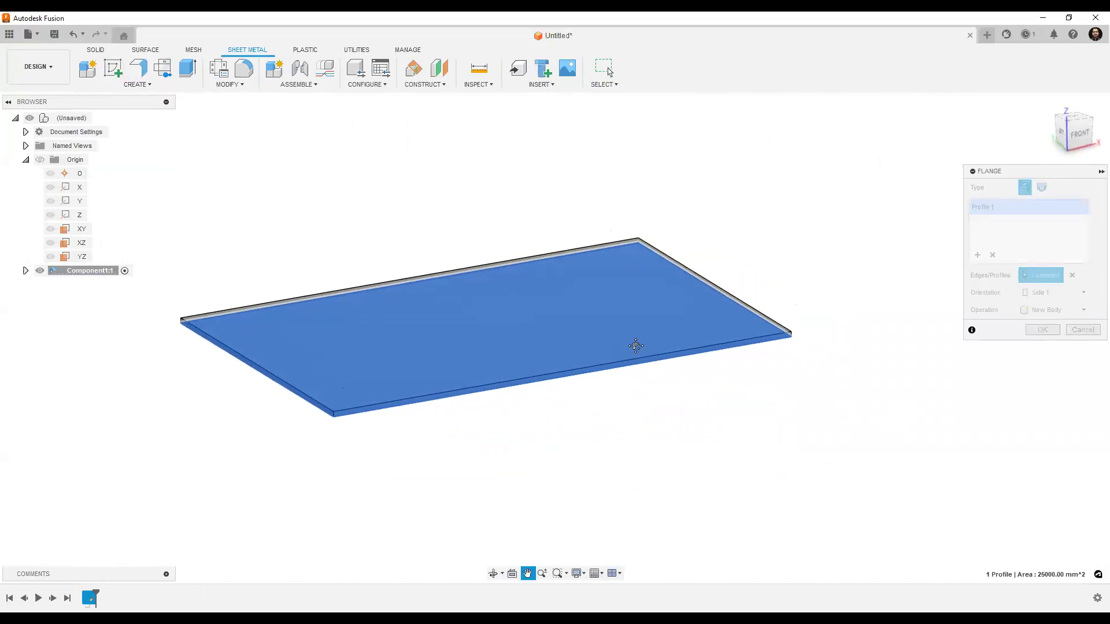
middle_drag(636, 345, 694, 305)
middle_drag(590, 370, 489, 402)
middle_drag(559, 405, 516, 417)
middle_drag(572, 372, 604, 383)
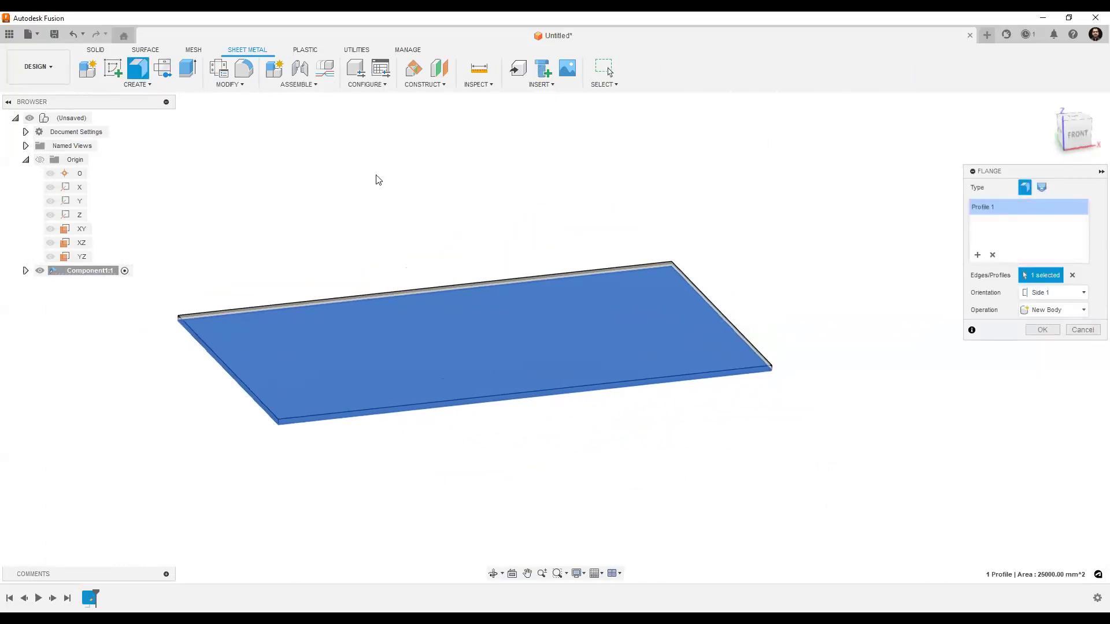
scroll(287, 414, up, 2)
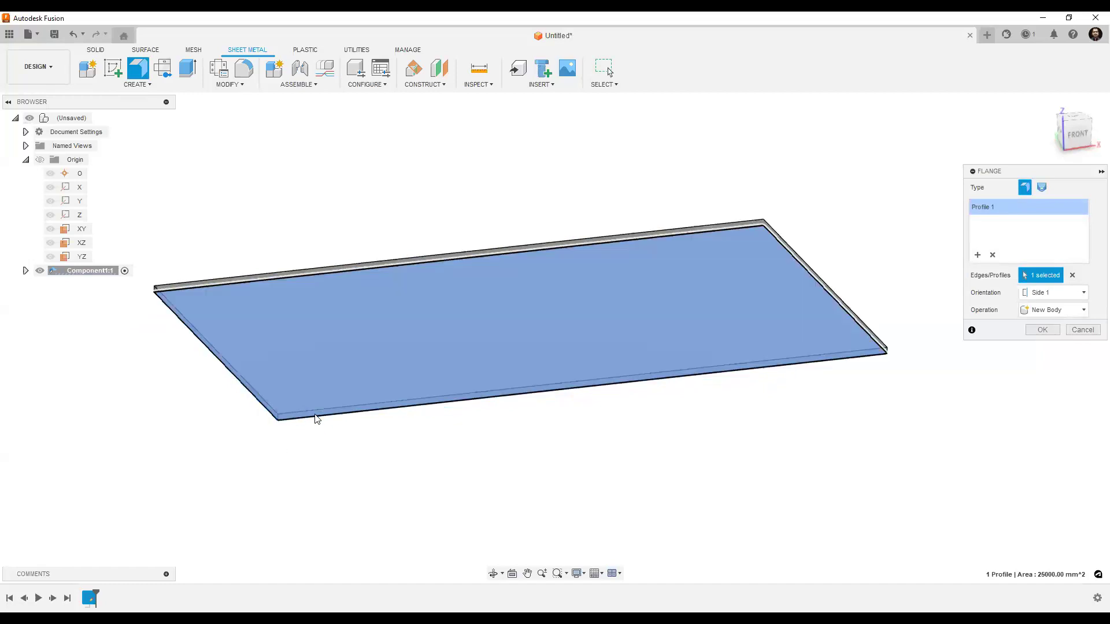
scroll(661, 359, up, 2)
middle_drag(593, 351, 648, 338)
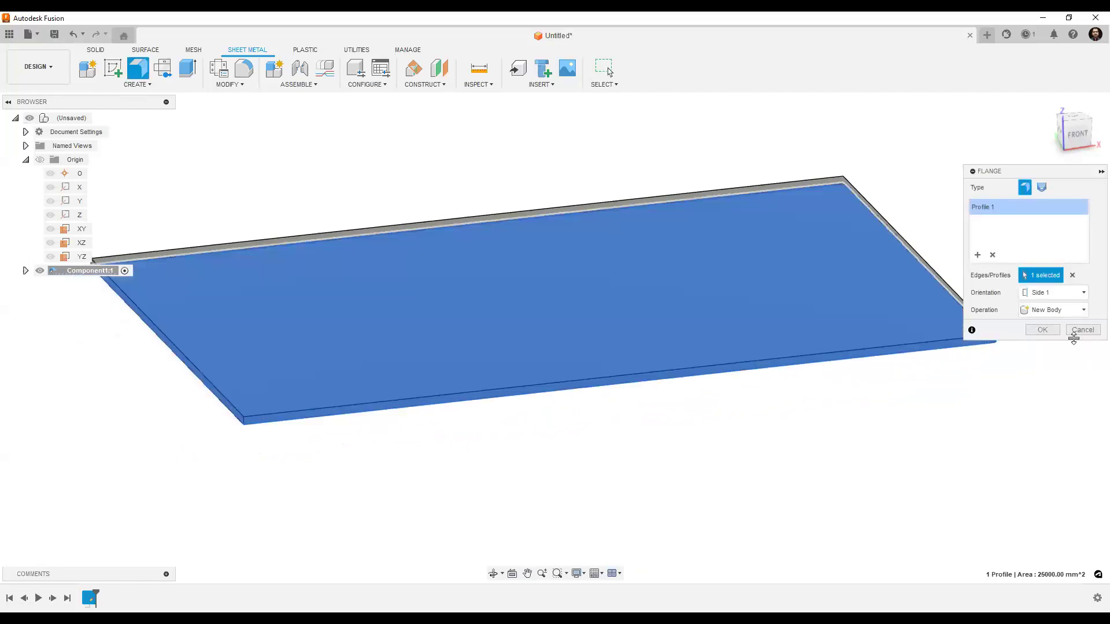
- Create the base flange with Side 1 orientation as a New Body
click(1056, 310)
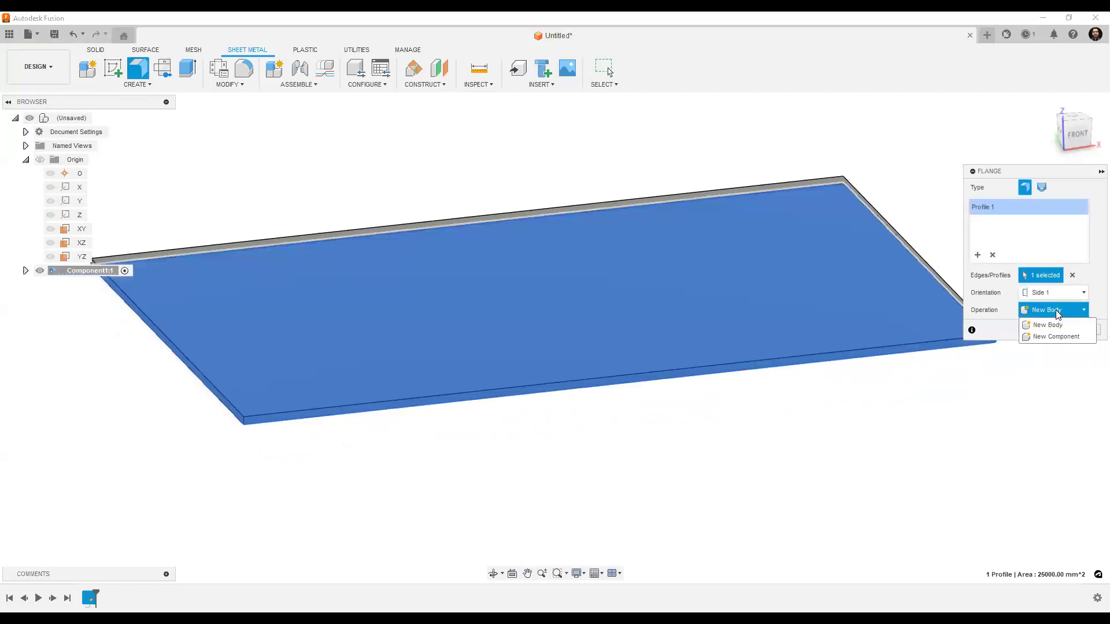
click(1058, 314)
click(1057, 314)
click(1057, 314)
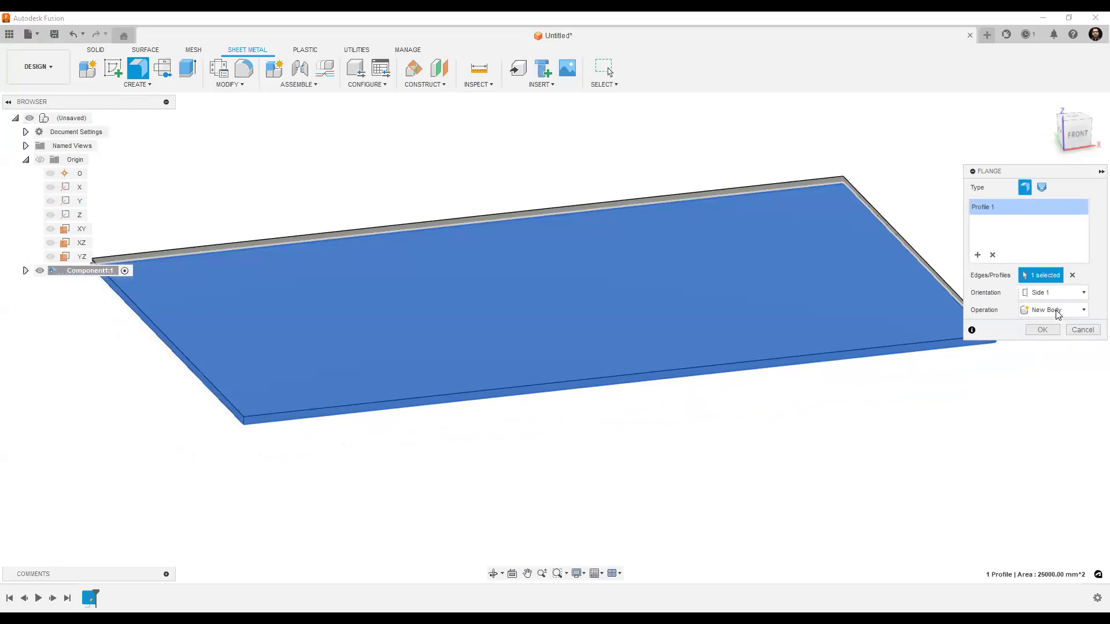
click(1042, 330)
mouse_move(568, 443)
shift+middle_down()
mouse_move(557, 434)
mouse_move(567, 457)
shift+middle_up()
middle_drag(546, 386, 502, 334)
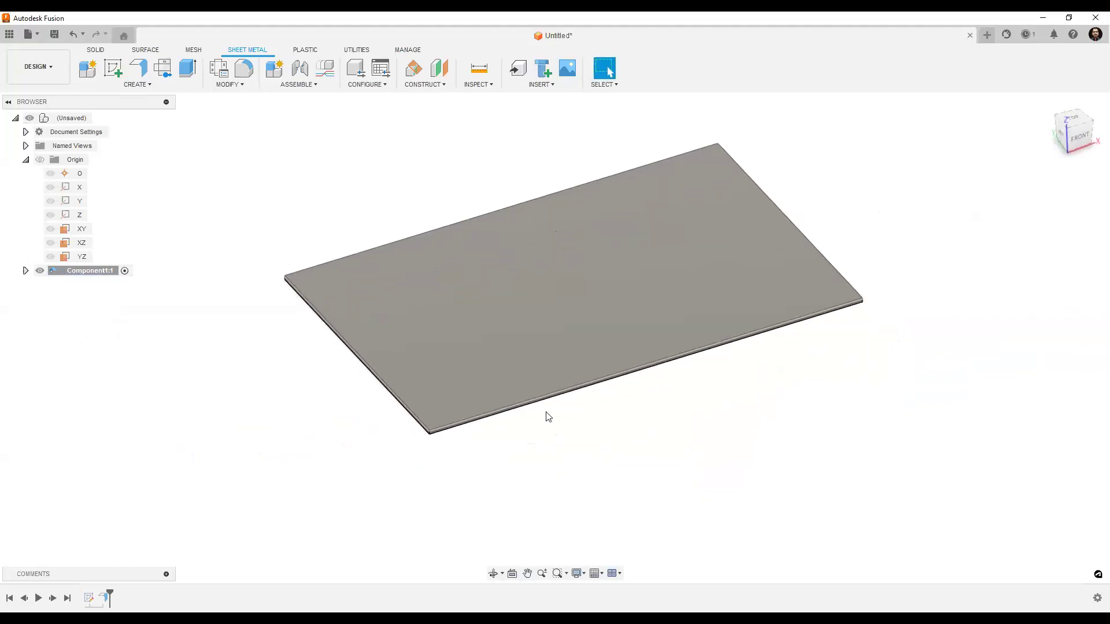
middle_drag(634, 390, 630, 414)
scroll(629, 415, up, 1)
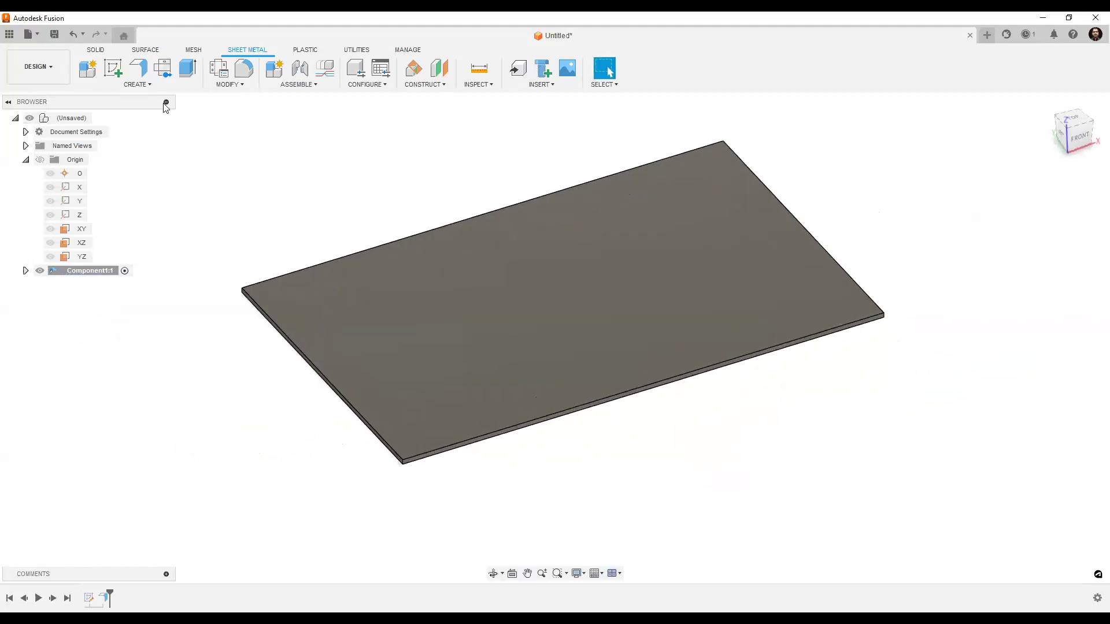
- Start an edge flange on the base plate's left short edge and pull it up to about 90 mm high
click(149, 85)
click(141, 65)
shift+middle_drag(627, 418, 607, 451)
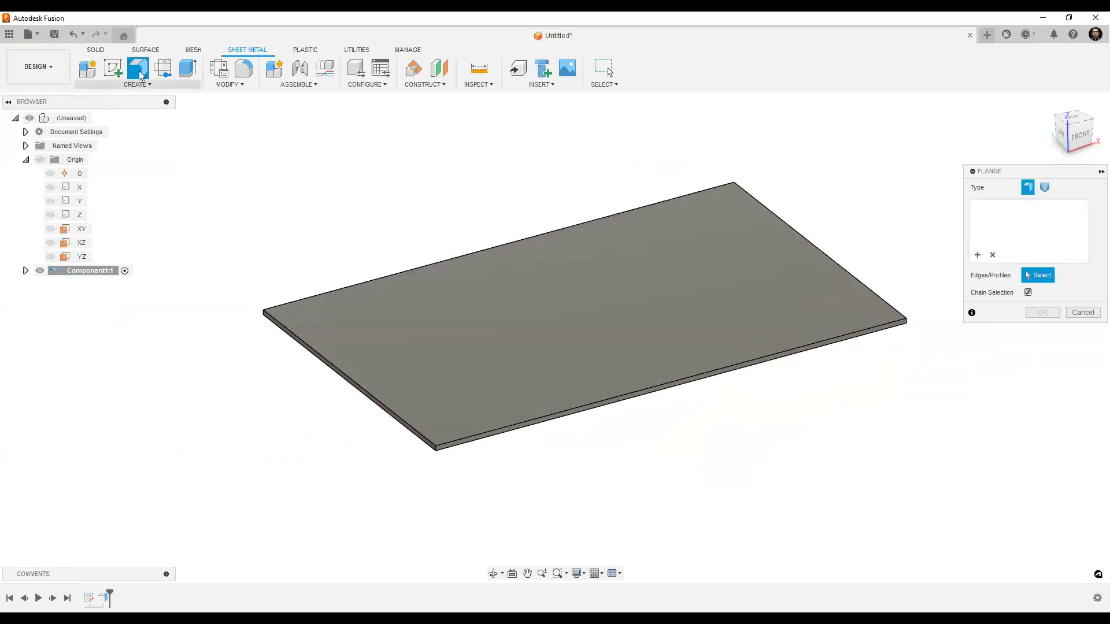
shift+middle_drag(669, 481, 744, 473)
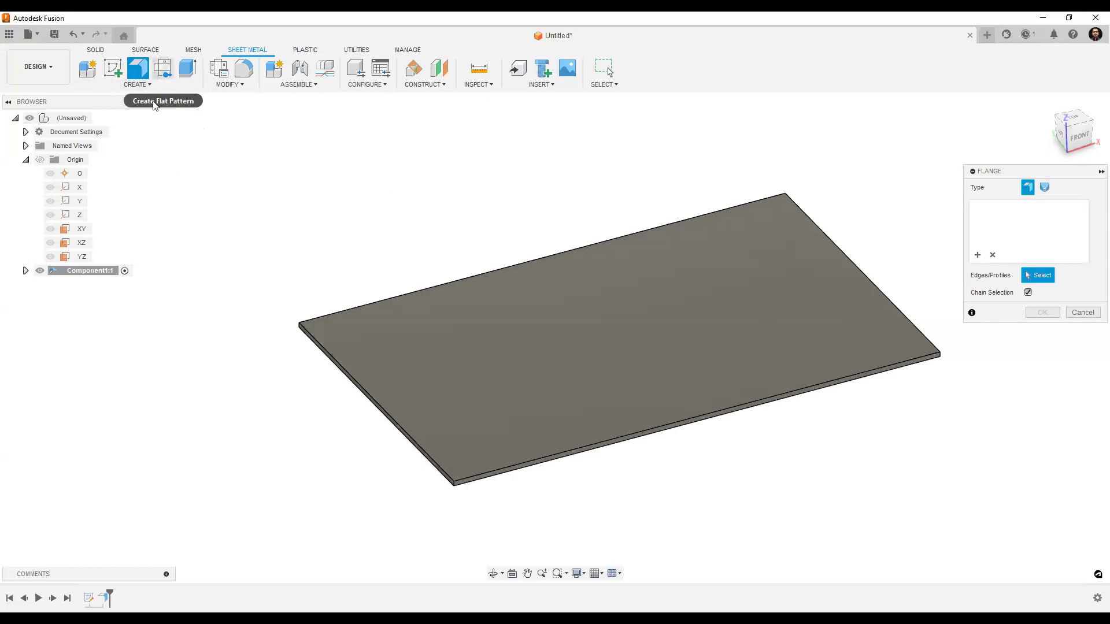
middle_drag(355, 200, 333, 191)
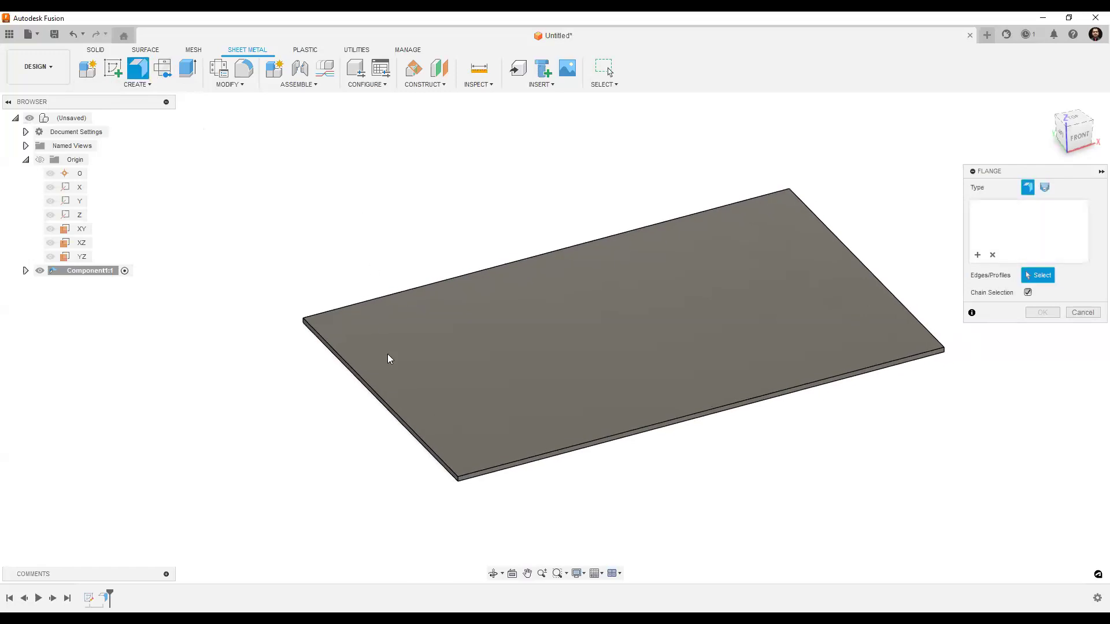
click(366, 379)
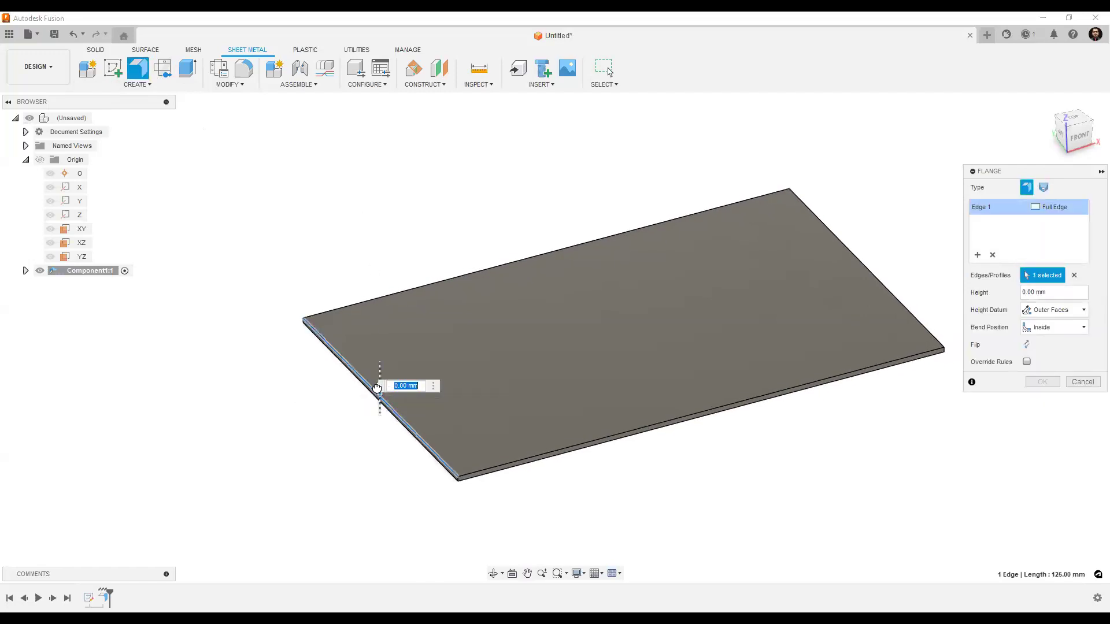
drag(378, 185, 378, 184)
shift+middle_drag(684, 481, 636, 473)
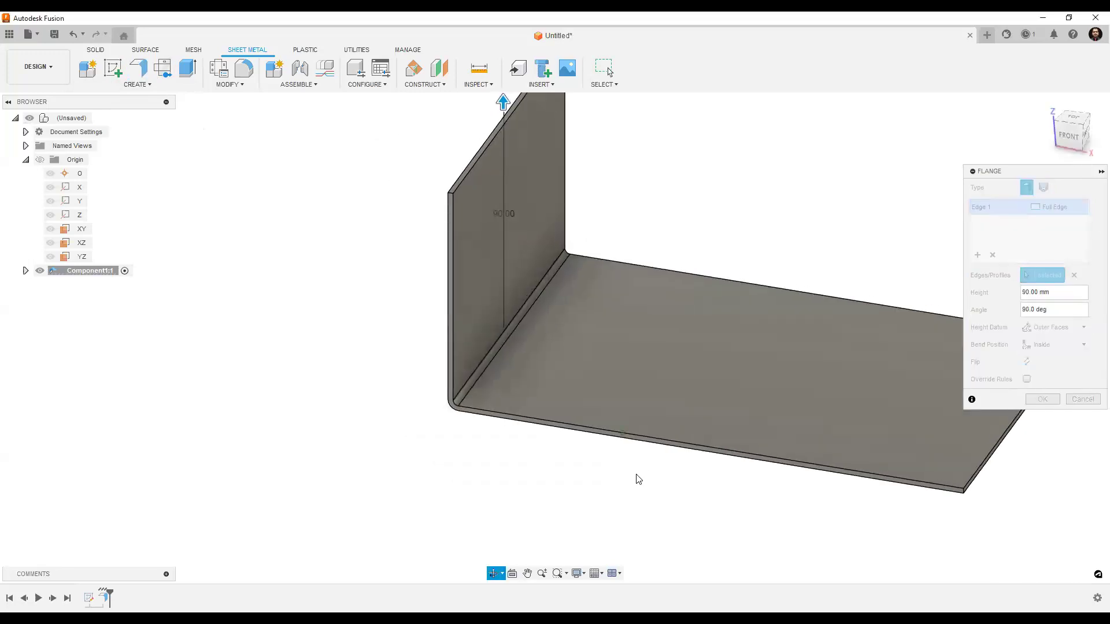
middle_drag(532, 223, 455, 269)
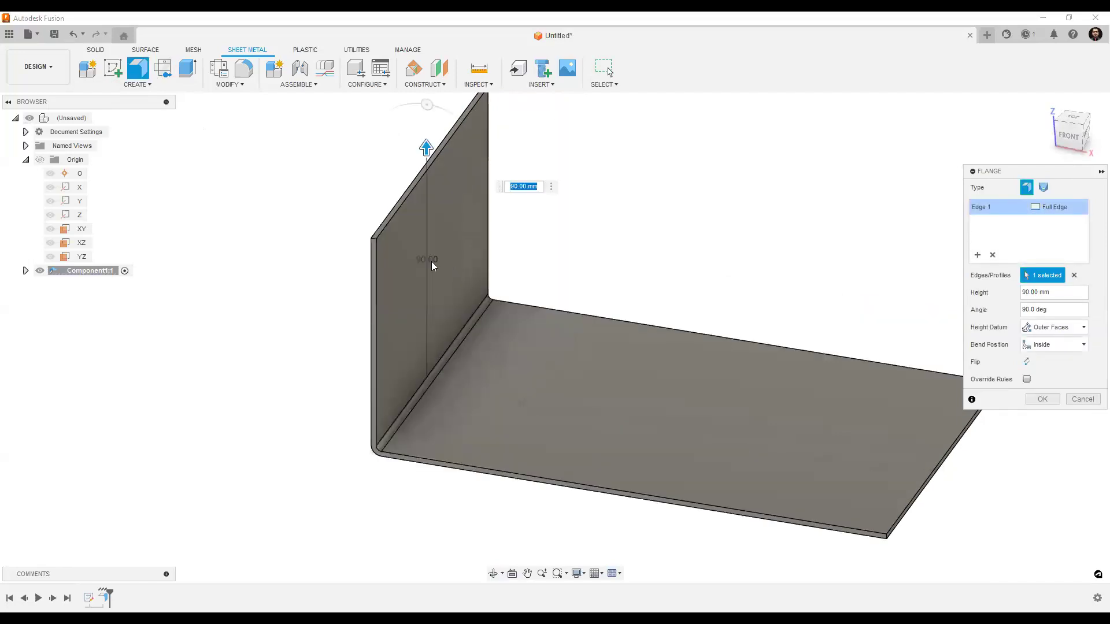
- Set the left edge flange's height to 100 mm and its angle to 75 degrees
drag(1000, 172, 892, 181)
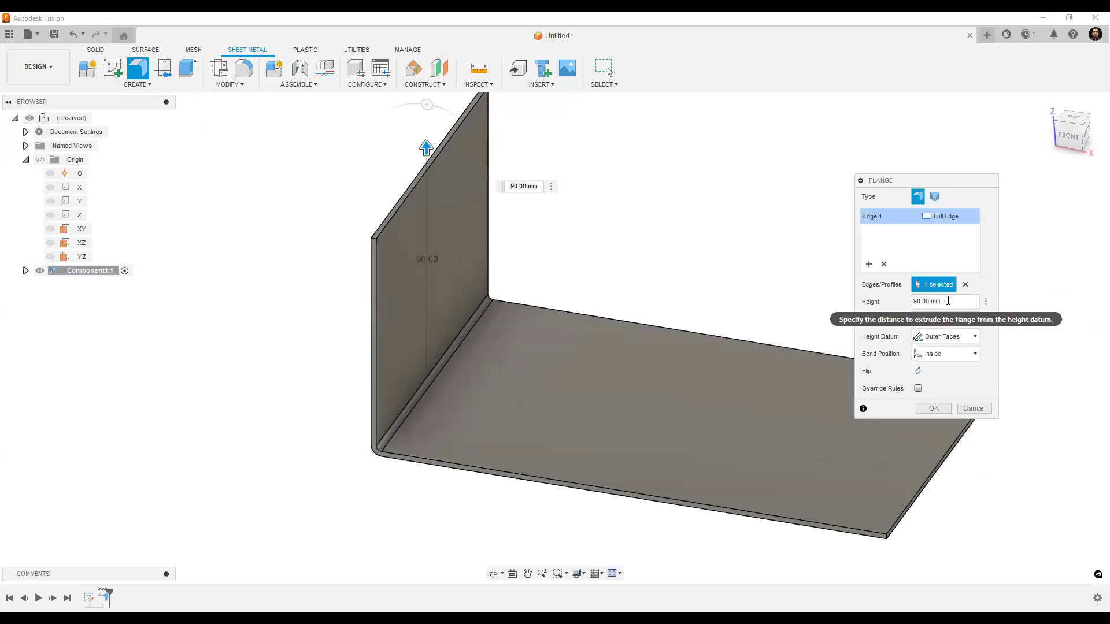
drag(948, 301, 896, 307)
text(1)
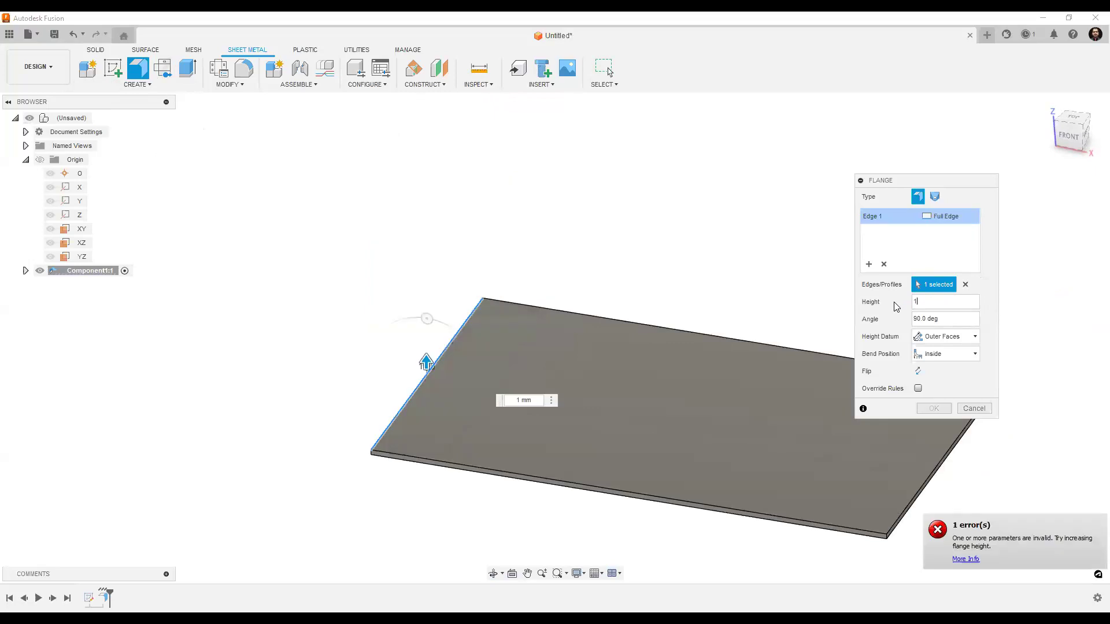
text(00)
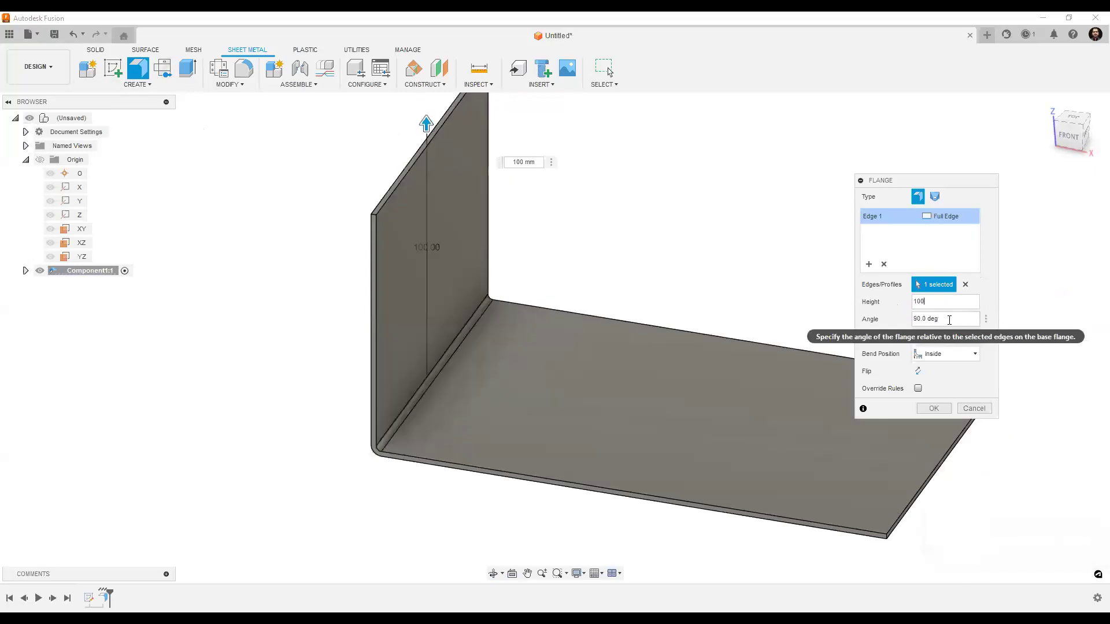
key(Tab)
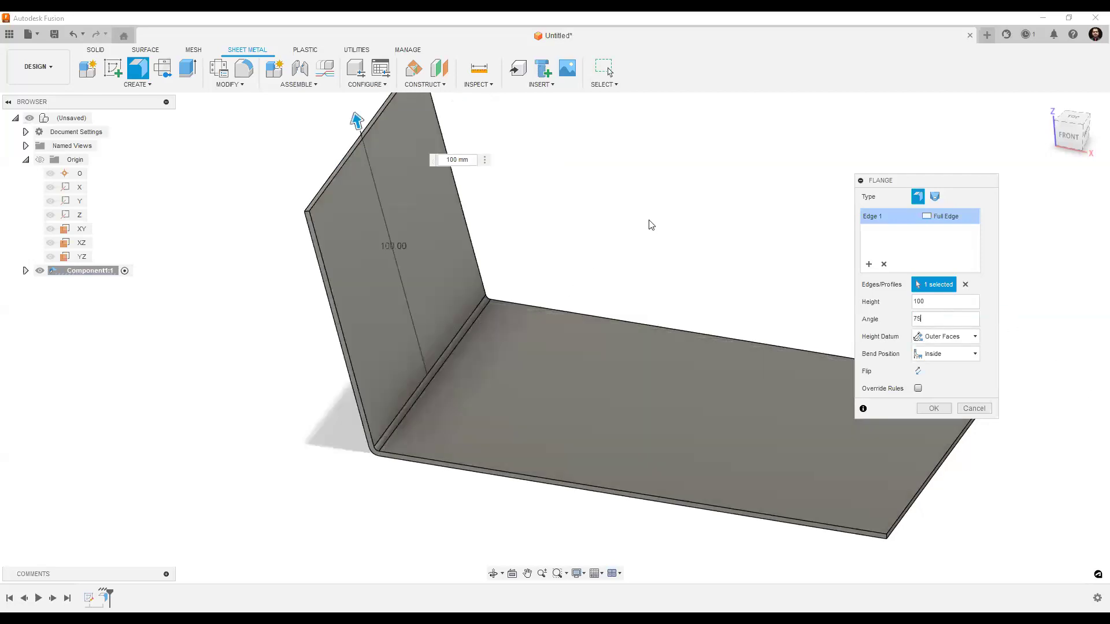
scroll(537, 241, down, 2)
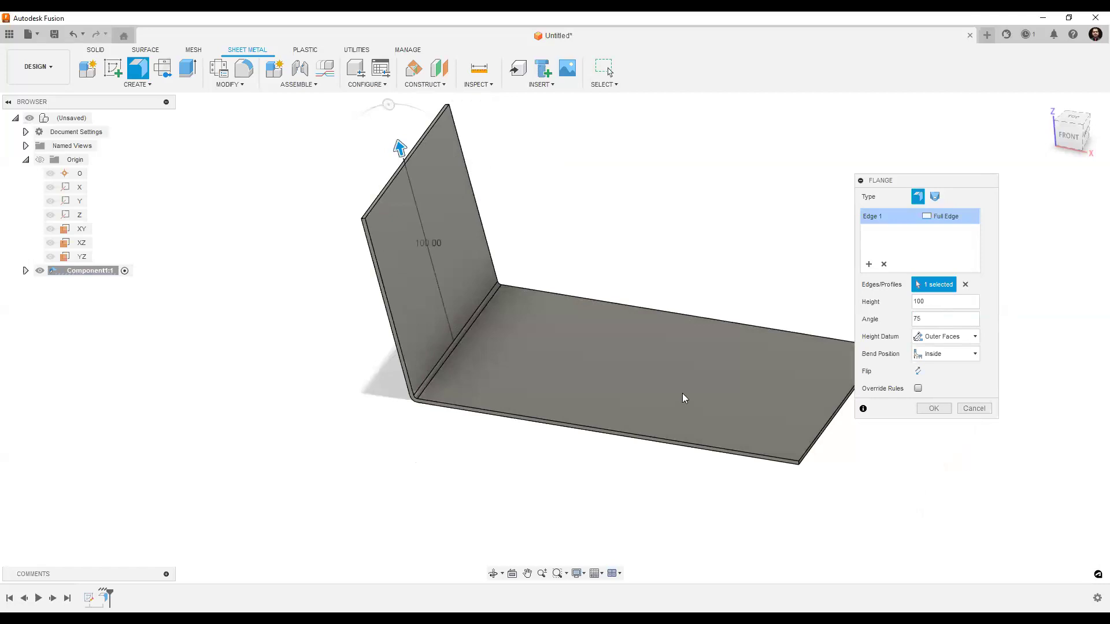
middle_drag(682, 393, 514, 398)
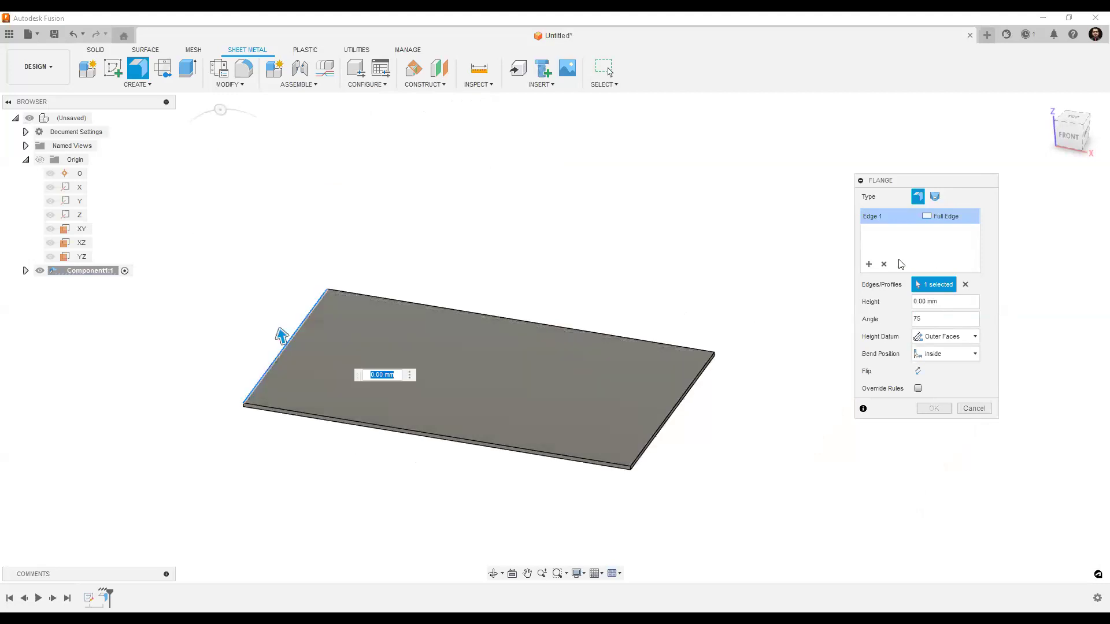
- Add the opposite short edge and the rear long edge to the flange and set the height to 80 mm
click(870, 266)
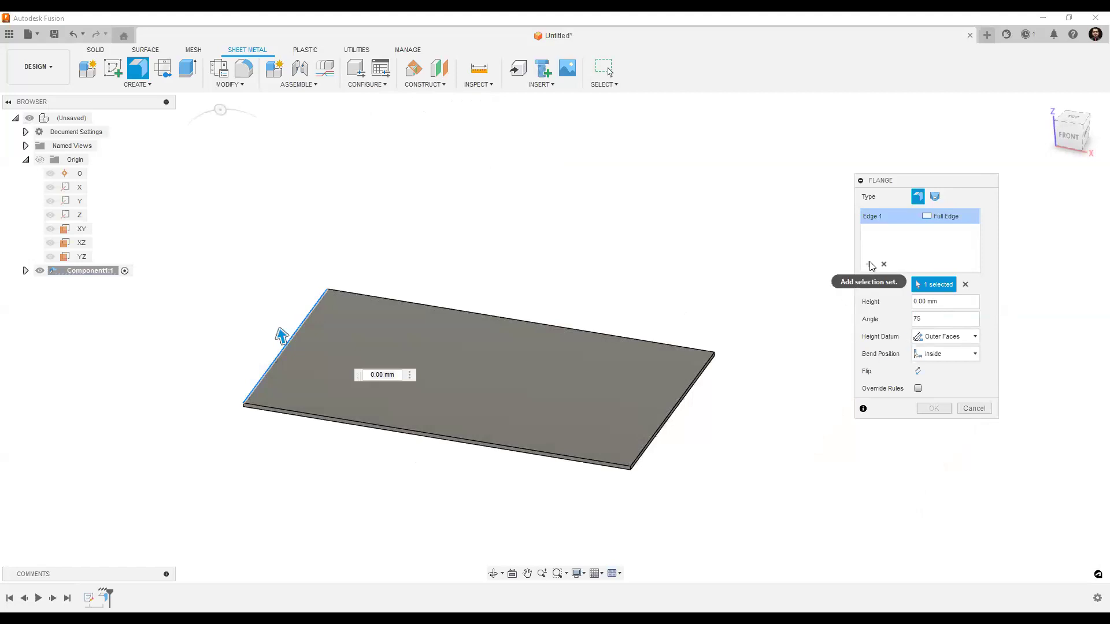
click(686, 395)
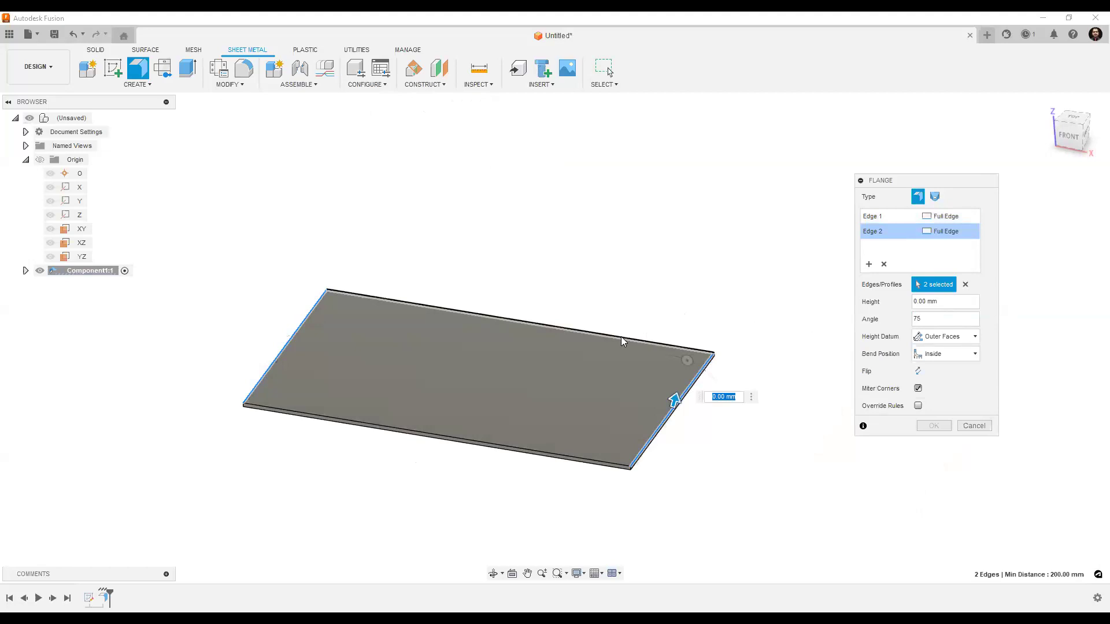
click(549, 323)
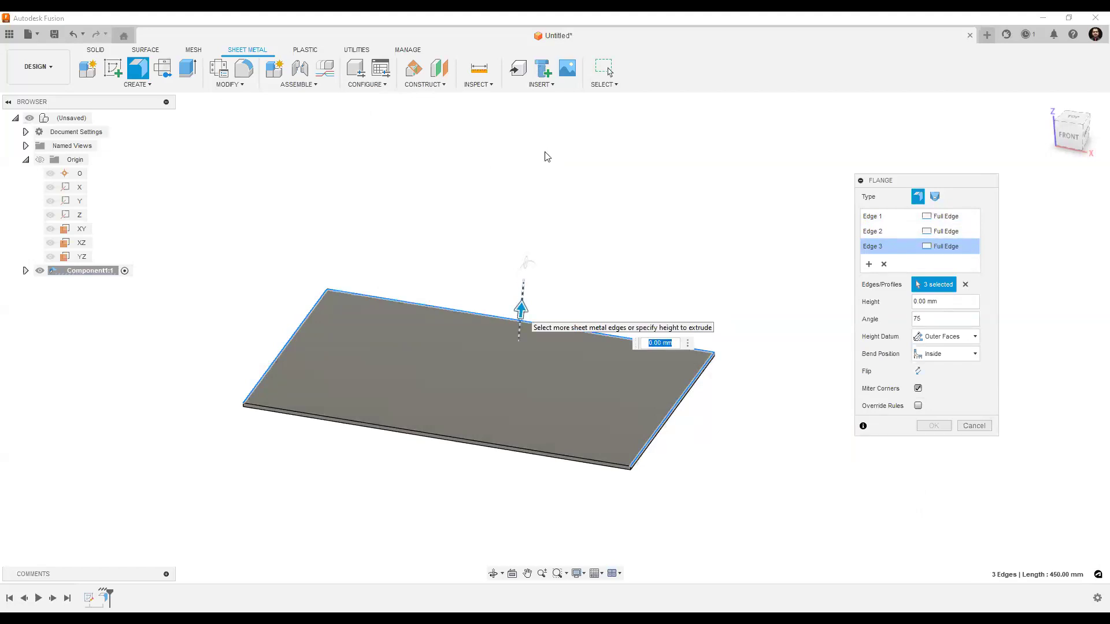
text(80)
key(Return)
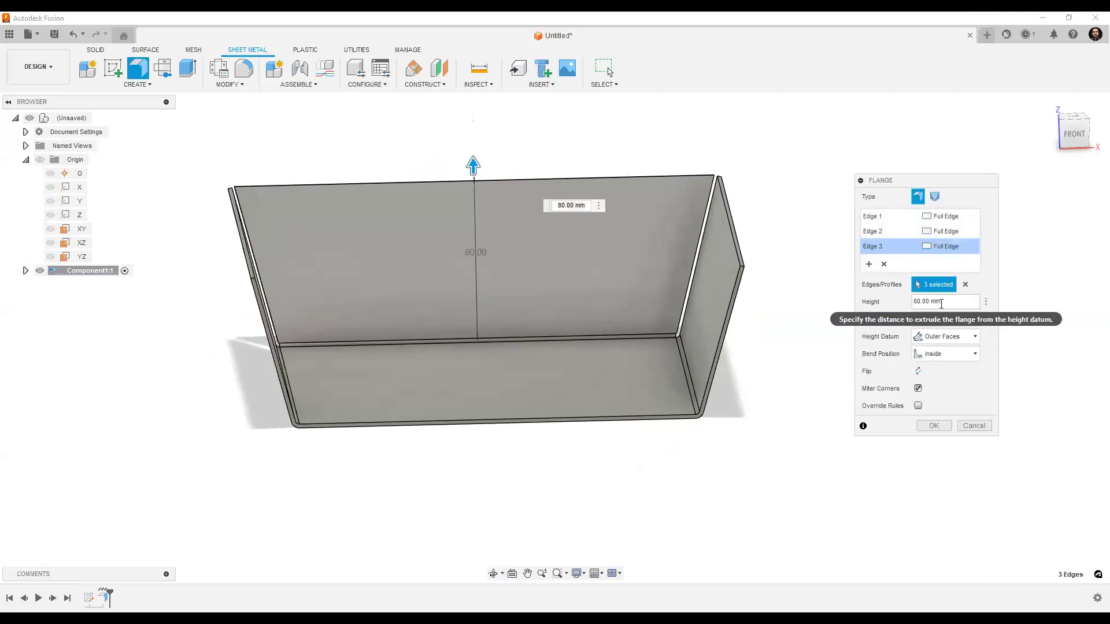
drag(941, 304, 927, 302)
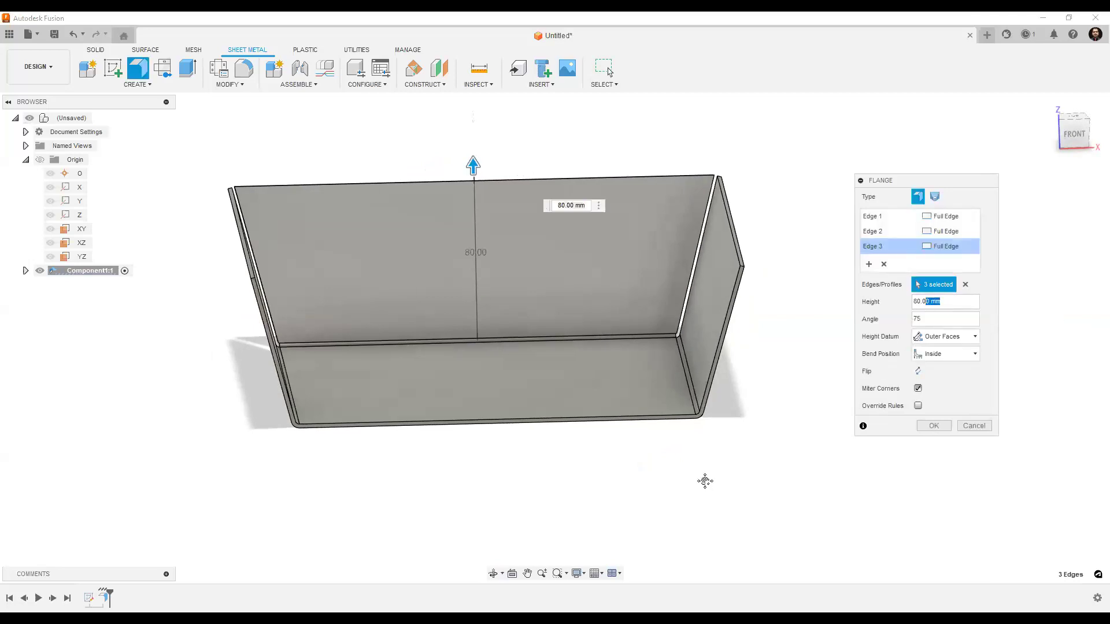
shift+middle_drag(585, 459, 622, 481)
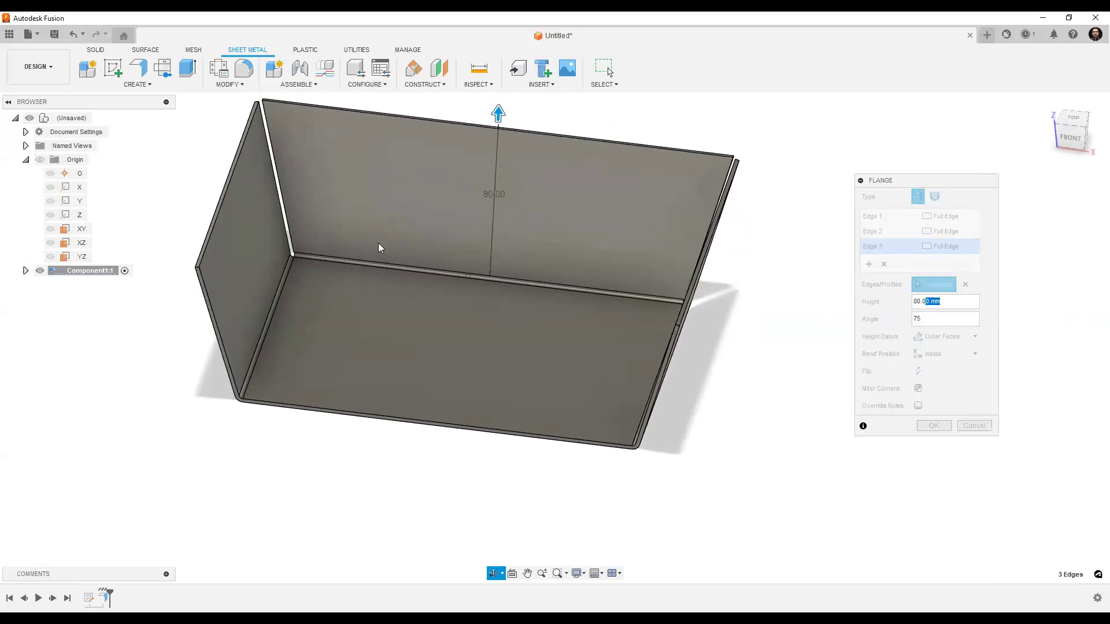
middle_drag(378, 248, 348, 261)
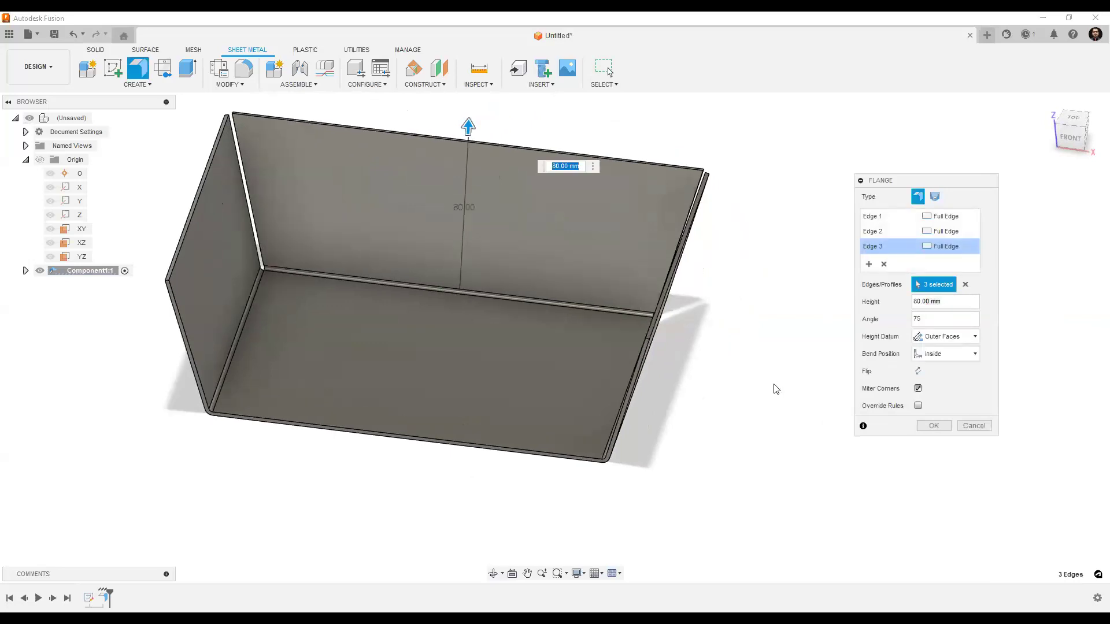
- Keep the bend position of the three edge flanges at Inside and set their angle to 90 degrees
middle_drag(773, 384, 752, 381)
click(958, 354)
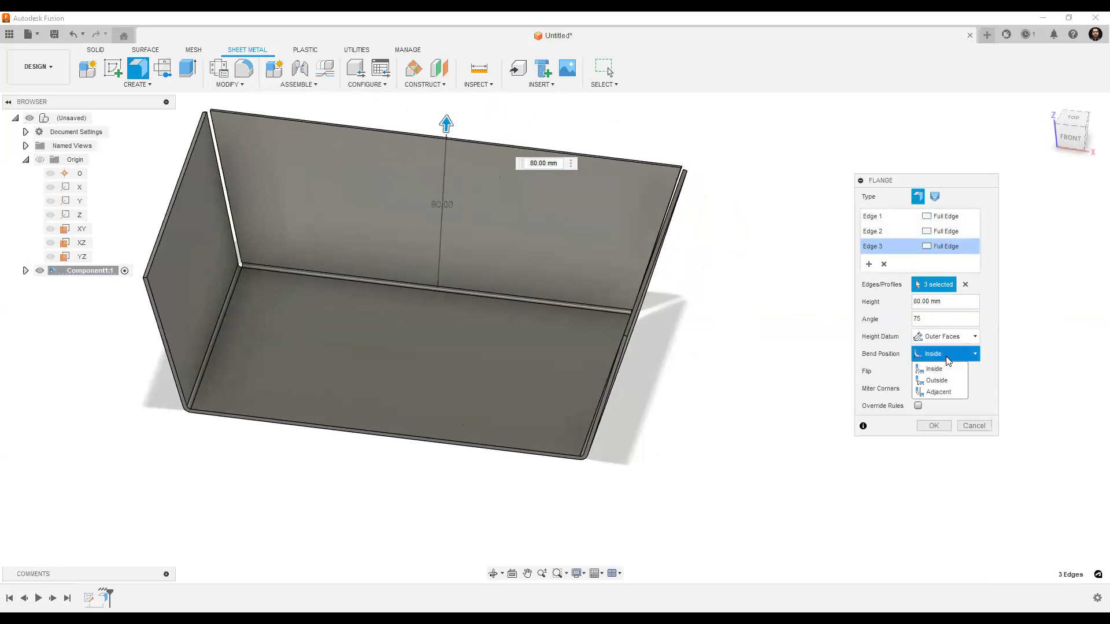
click(948, 370)
click(944, 317)
key(Return)
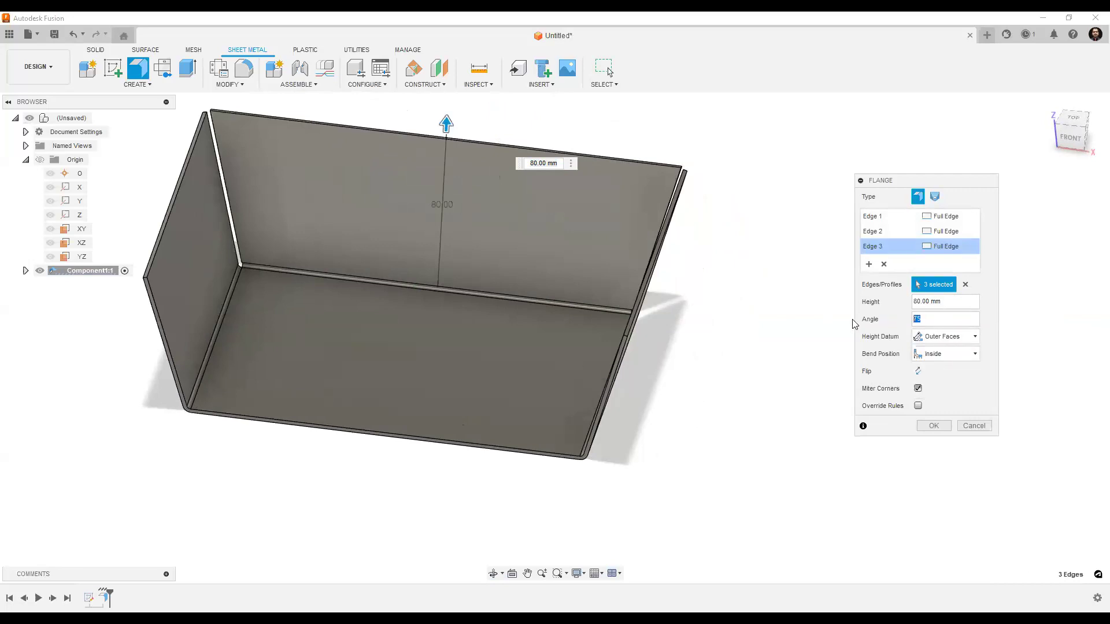
text(90)
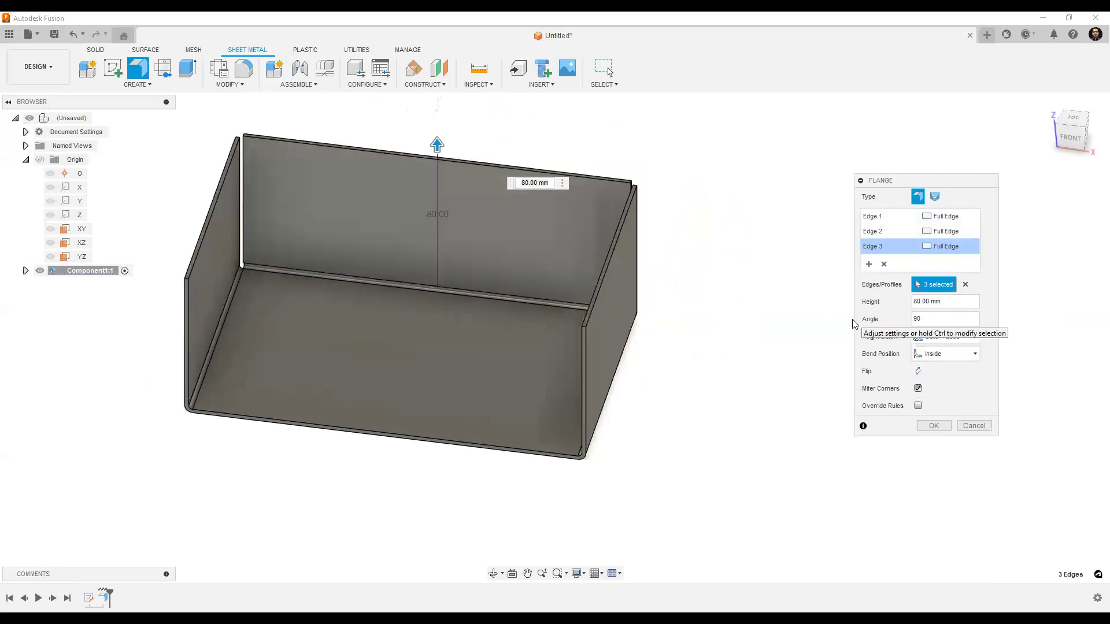
- Compare the Outside bend position with Inside for the three edge flanges in the front view
click(1070, 138)
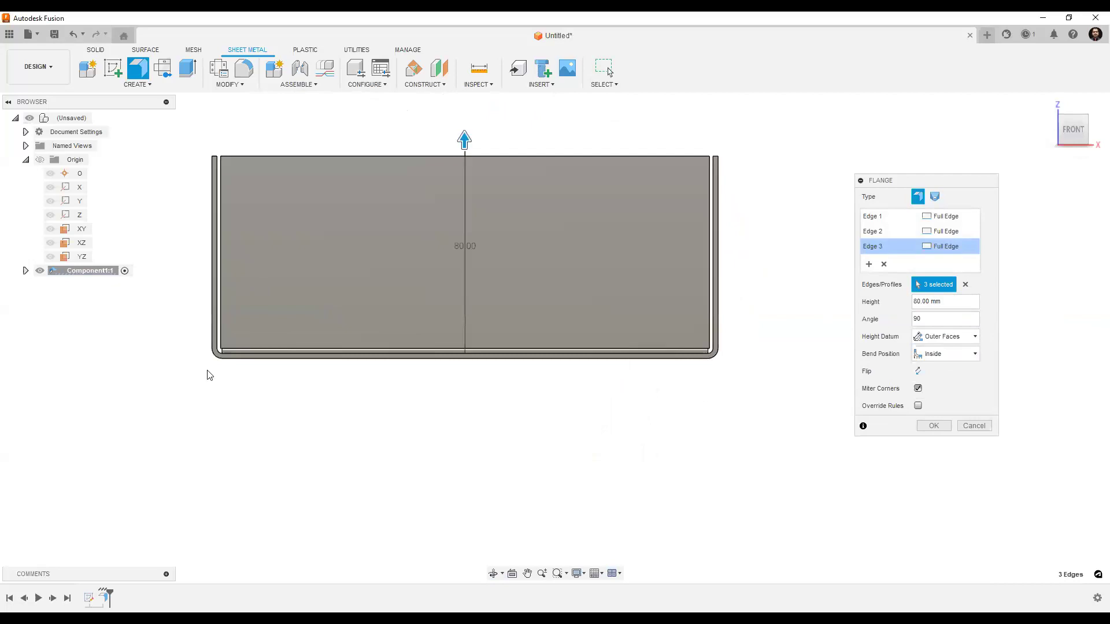
scroll(209, 377, up, 1)
click(943, 355)
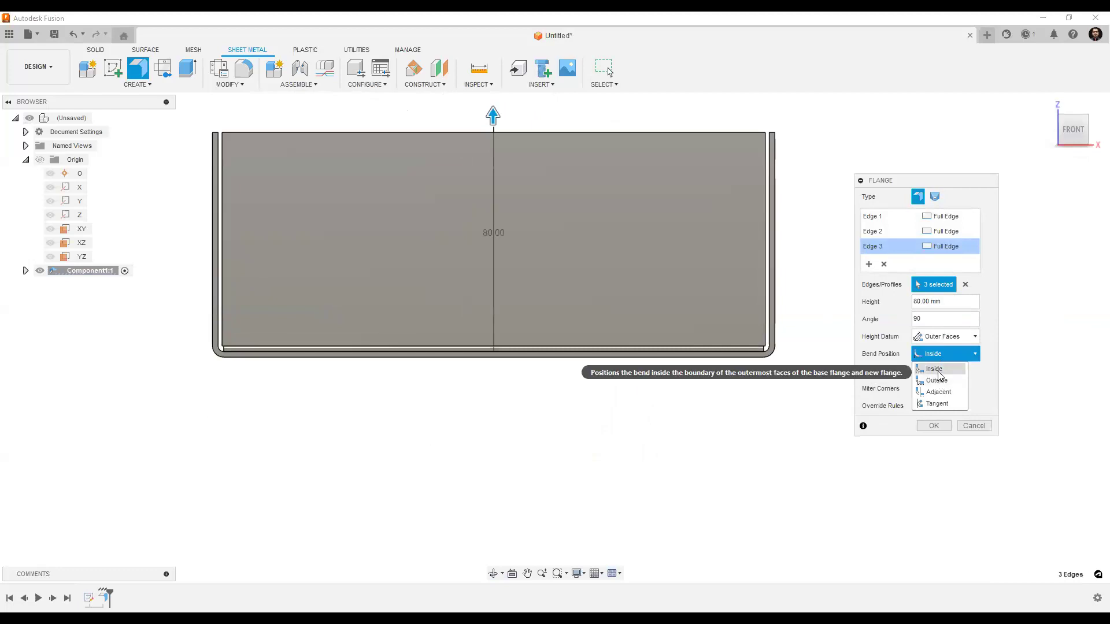
click(939, 370)
click(943, 354)
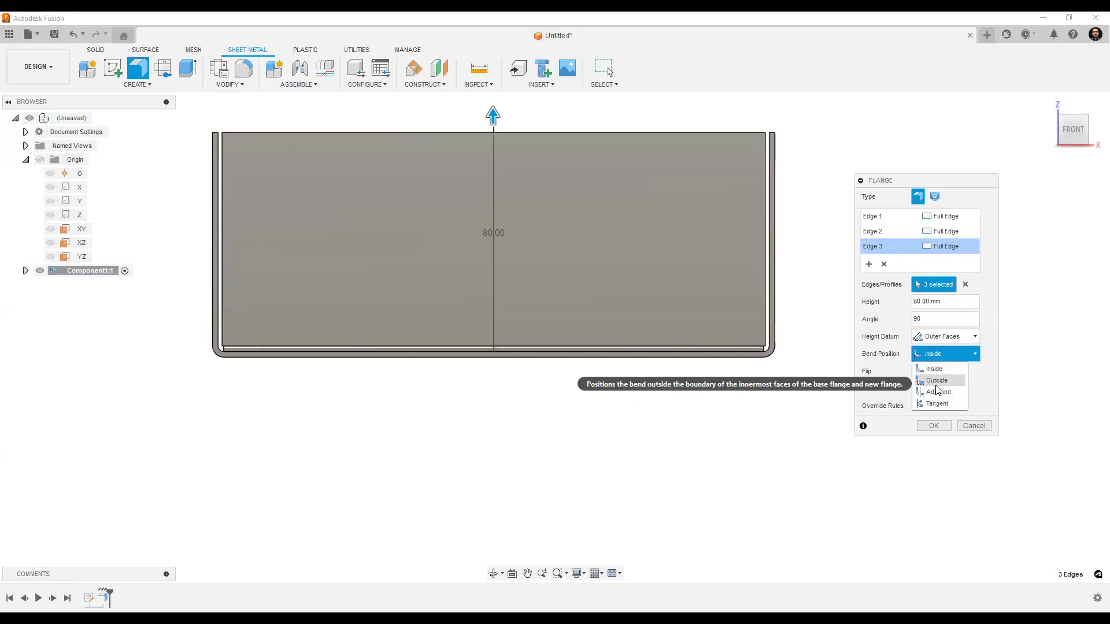
click(937, 383)
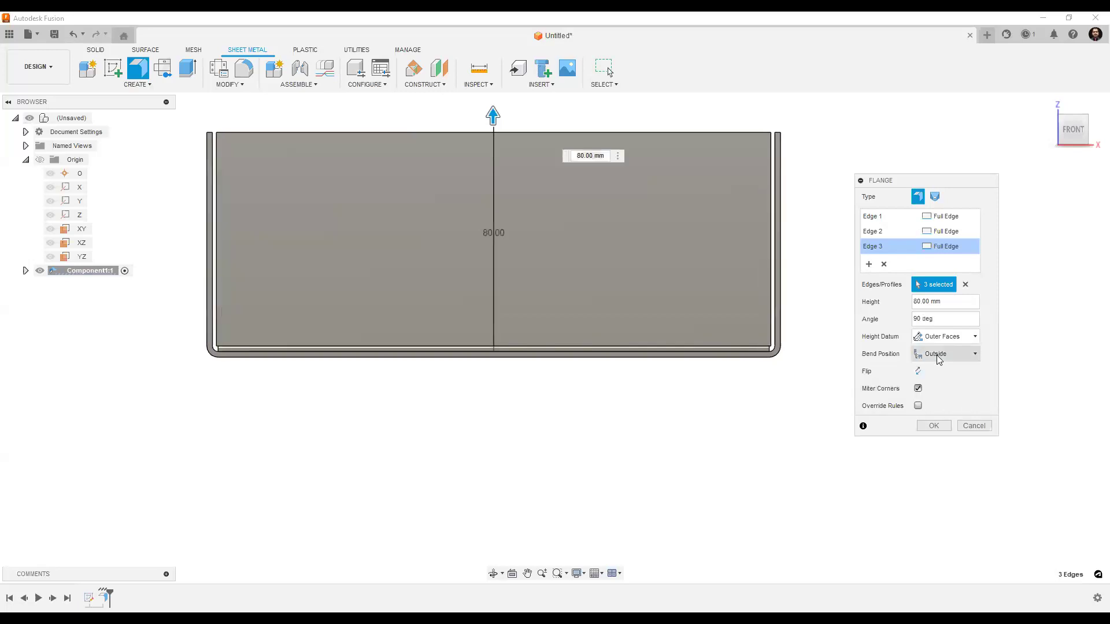
click(939, 355)
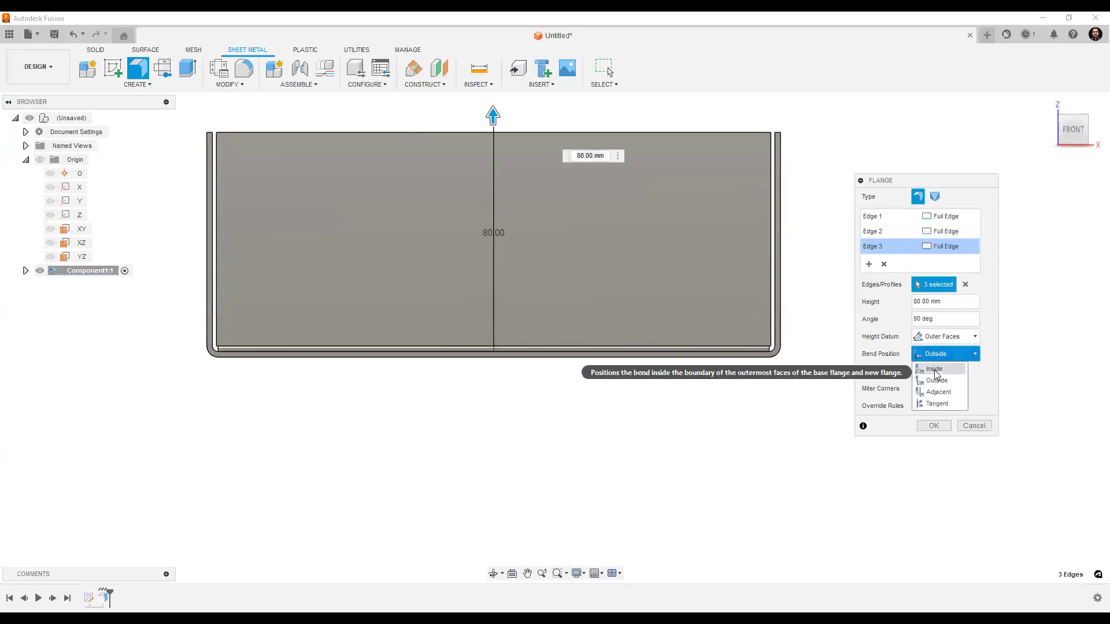
click(935, 370)
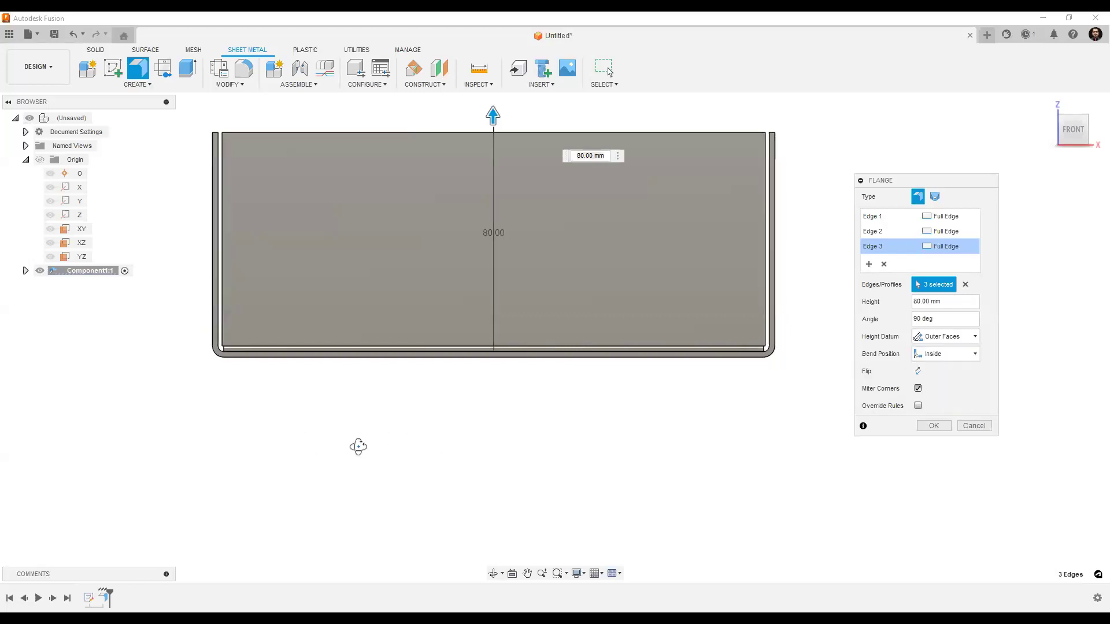
- Set the three flanges' bend position to Outside and their height to 78 mm, and create them
shift+middle_drag(359, 451, 347, 376)
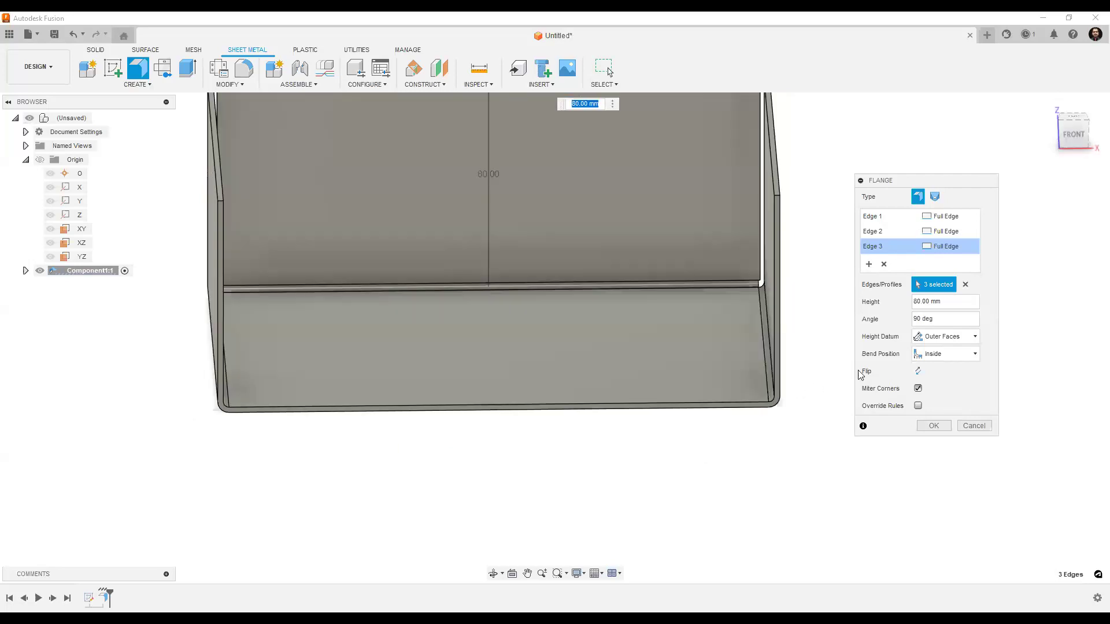
click(945, 354)
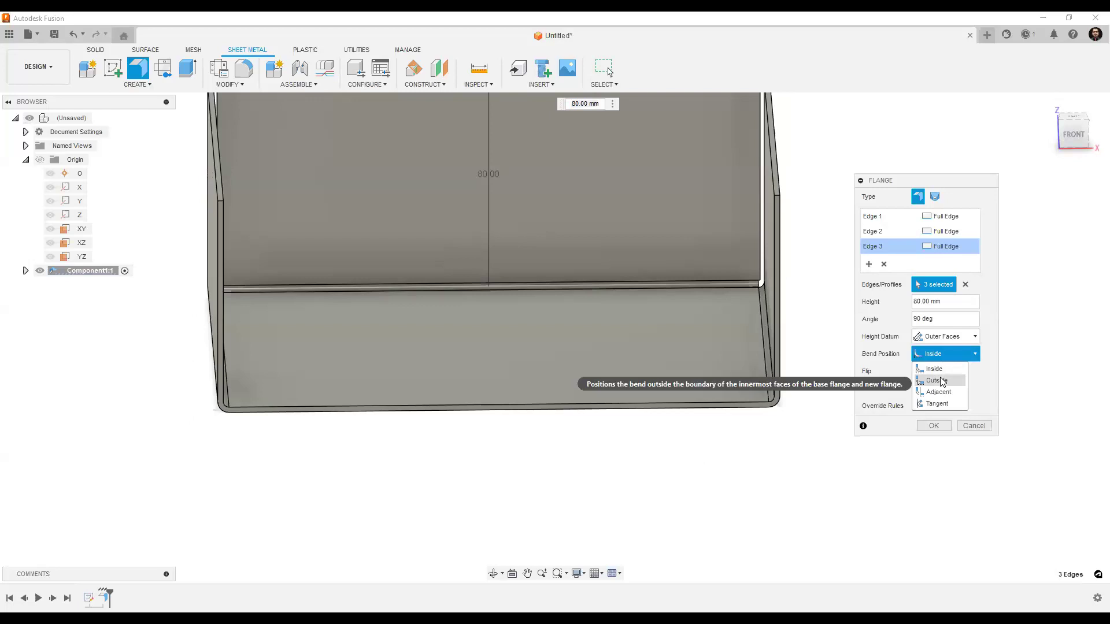
click(942, 382)
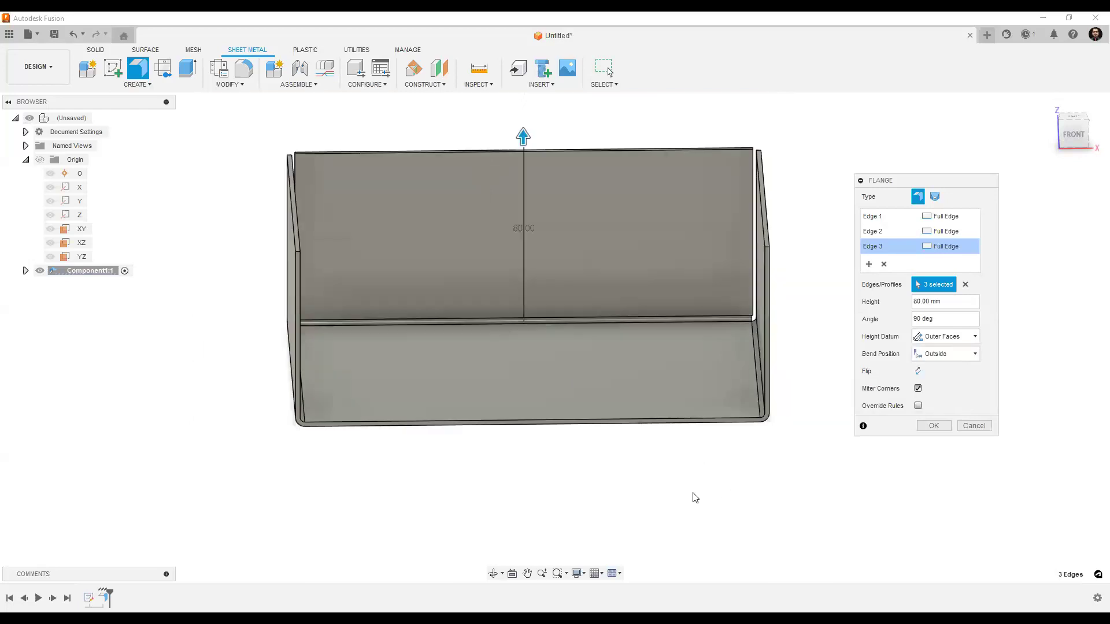
middle_drag(693, 494, 605, 524)
click(139, 85)
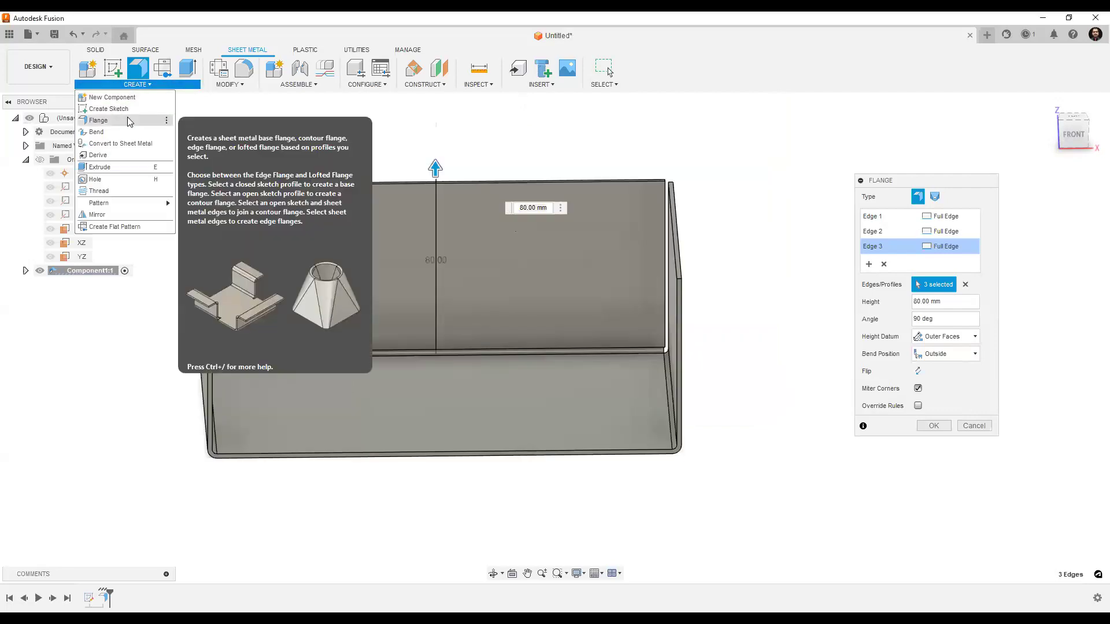
click(190, 237)
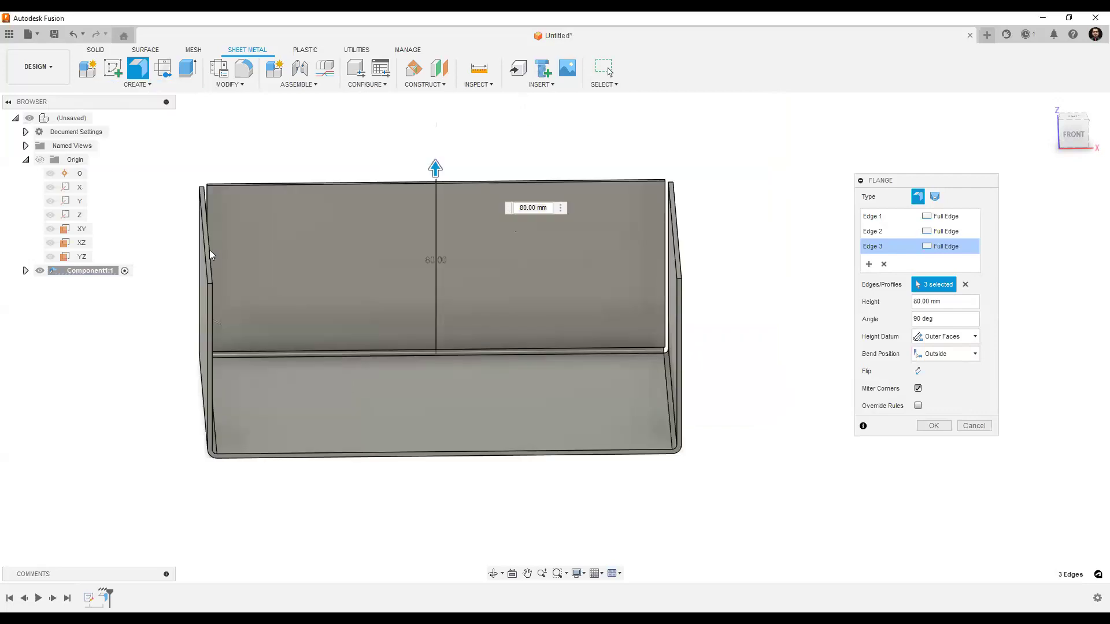
text(78)
key(Return)
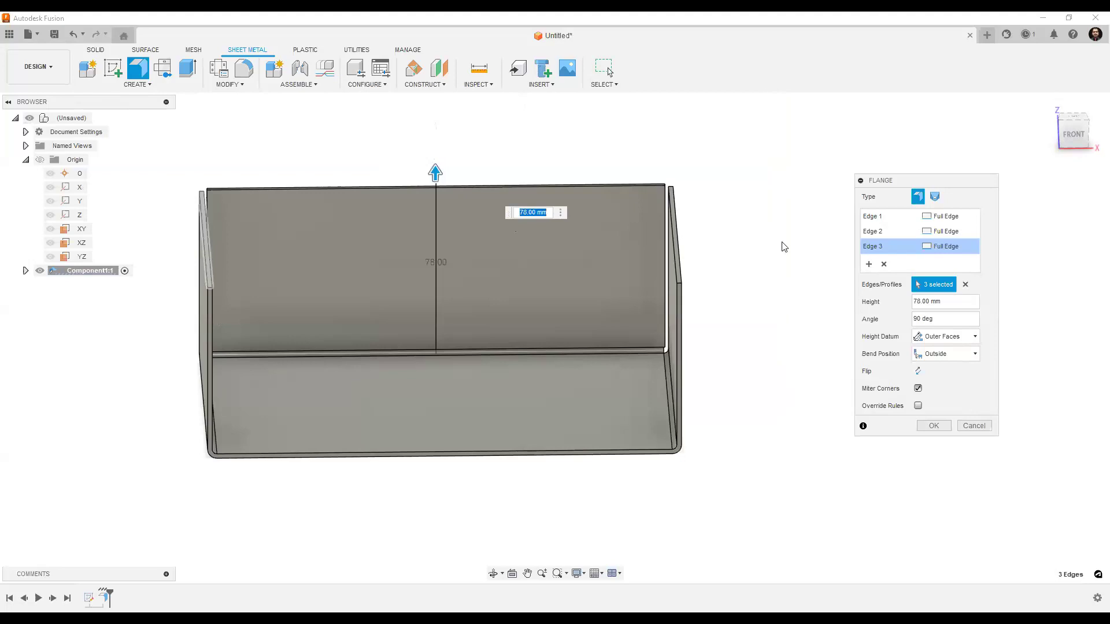
click(933, 426)
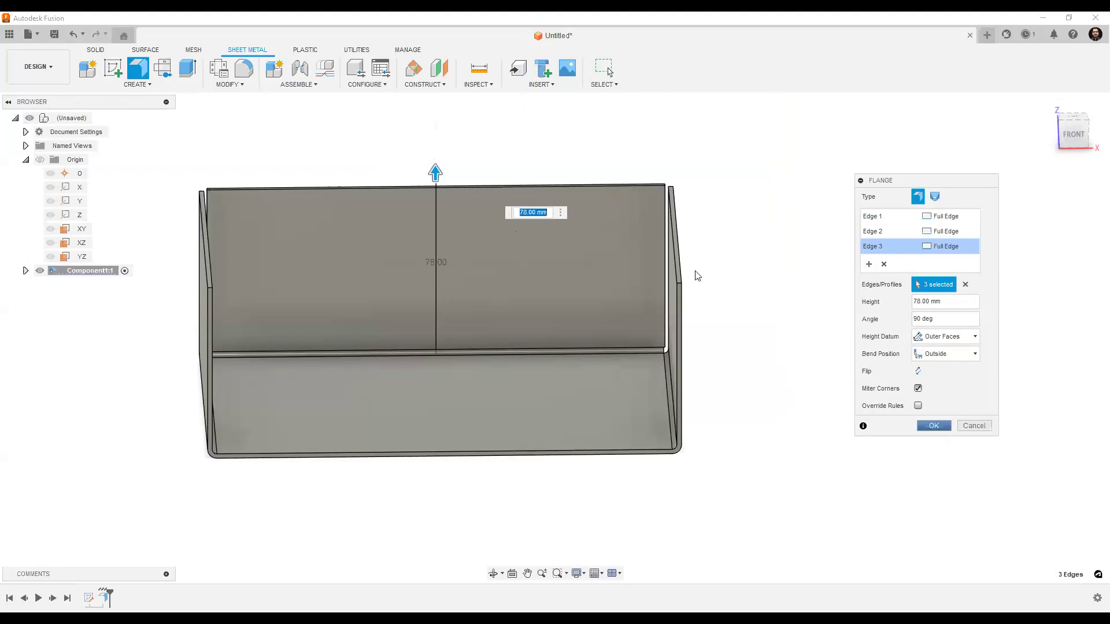
- Start an edge flange on the left wall's upper inner edge with a height of 210 mm, and reduce it to about 190 mm
click(140, 74)
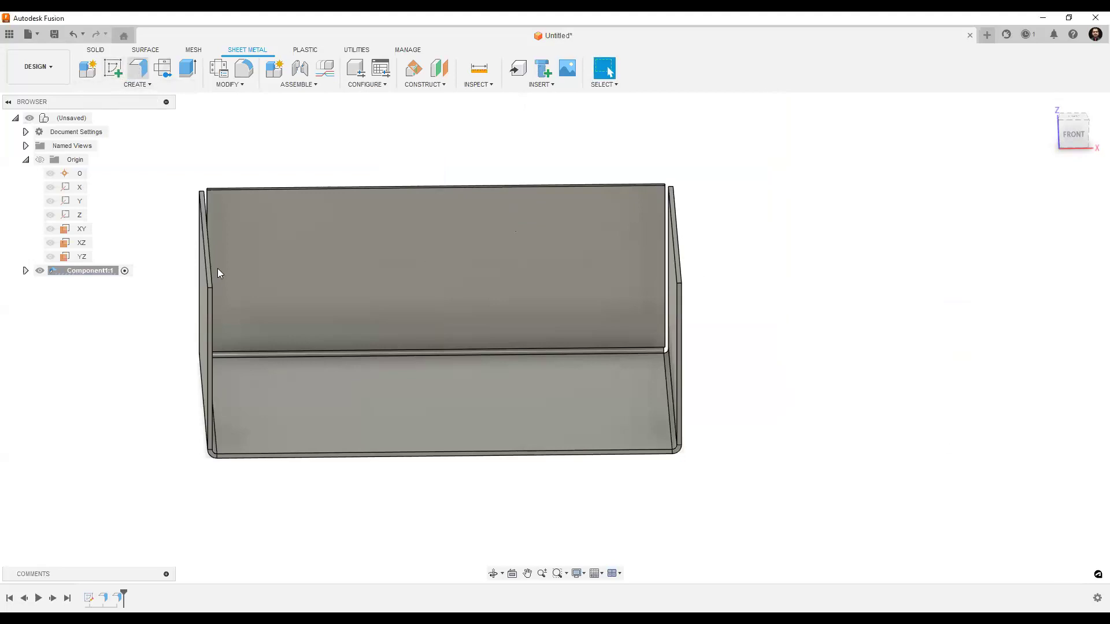
click(226, 270)
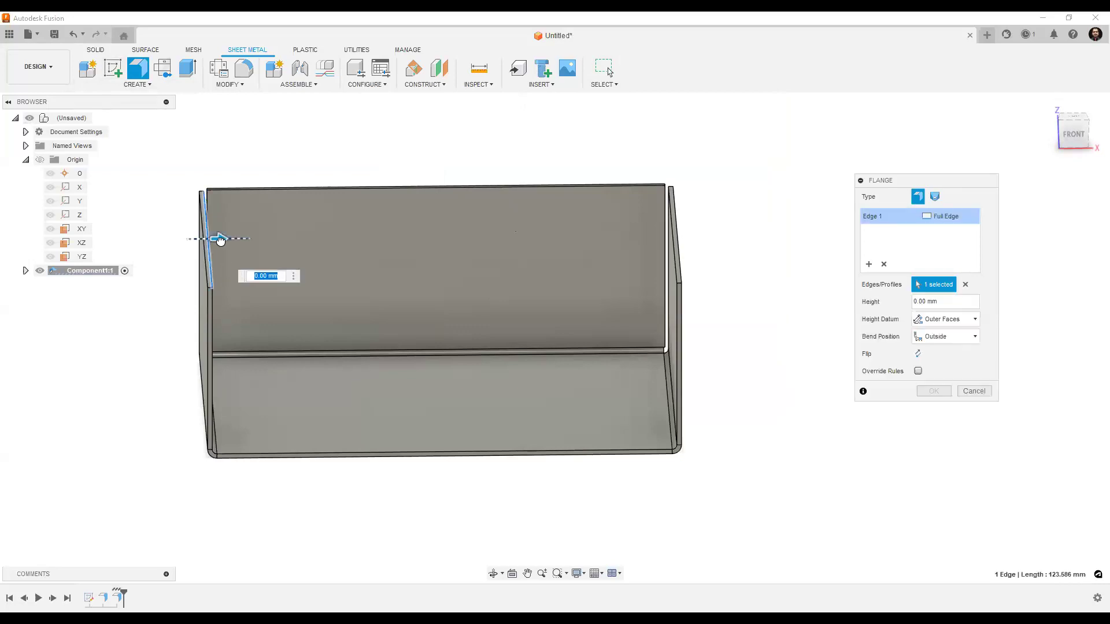
text(210)
key(Return)
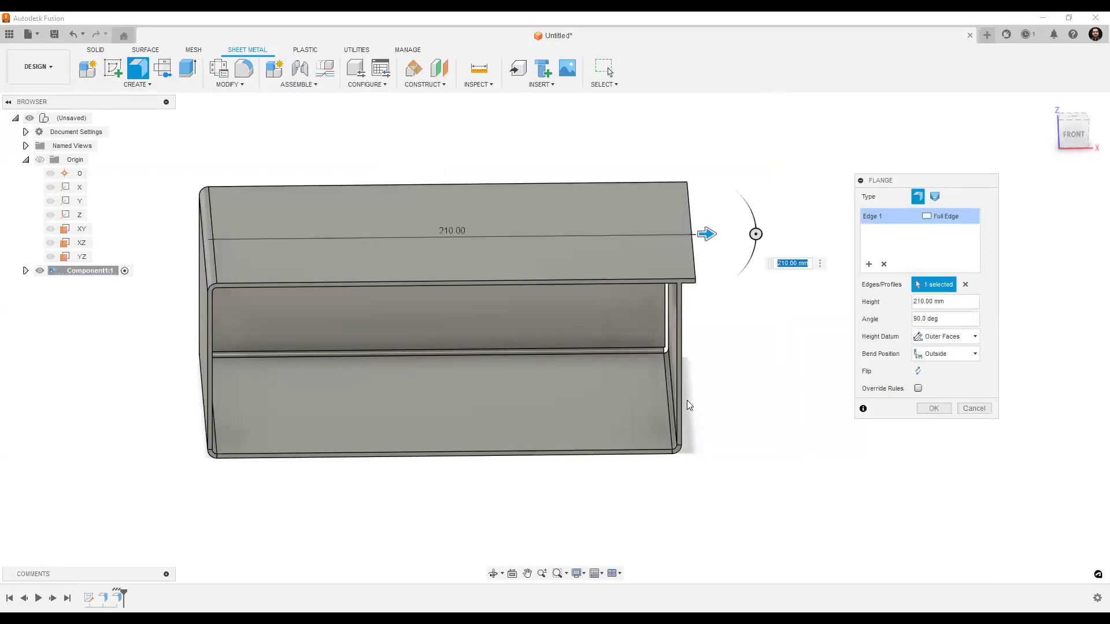
scroll(694, 409, down, 2)
scroll(751, 396, up, 3)
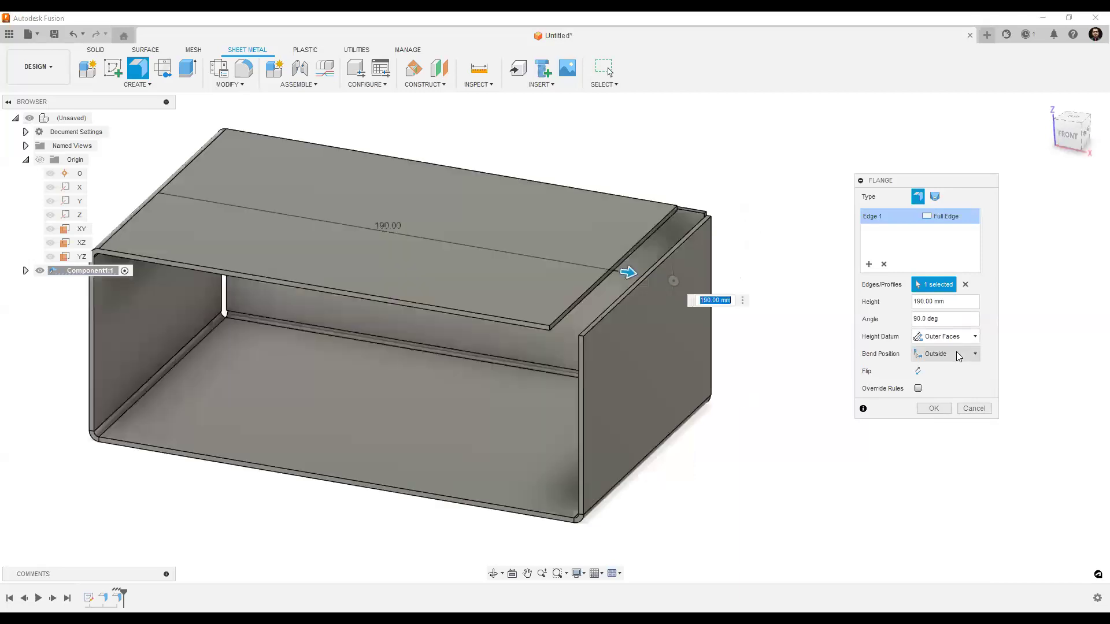
- Try the Adjacent bend position with a height of 210 mm, and set the top flange to Tangent with a height of 85 mm
click(959, 355)
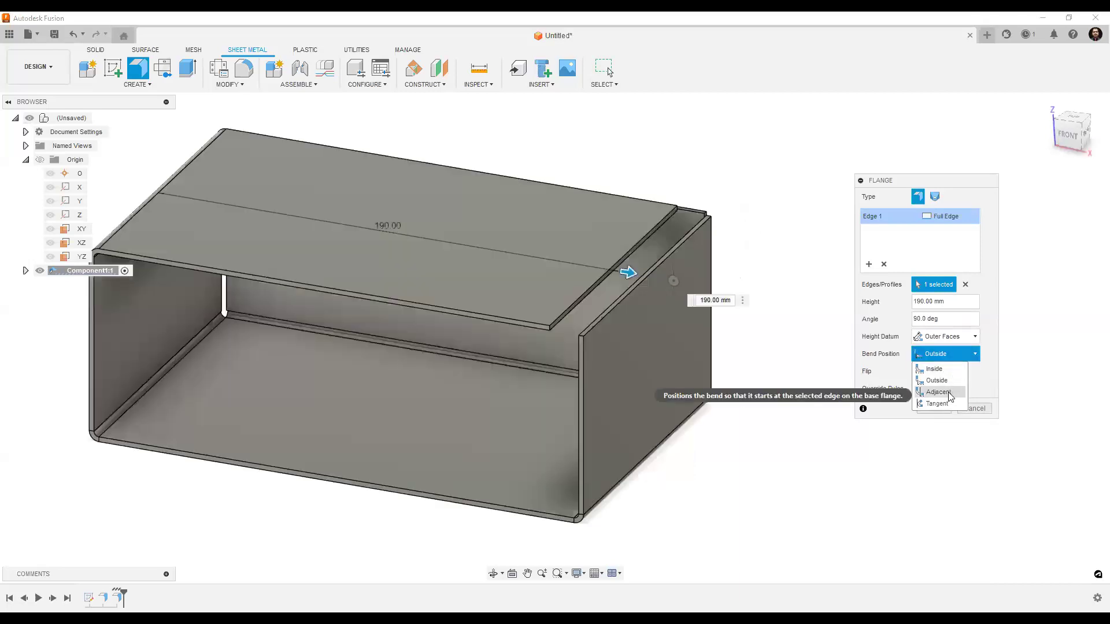
click(939, 392)
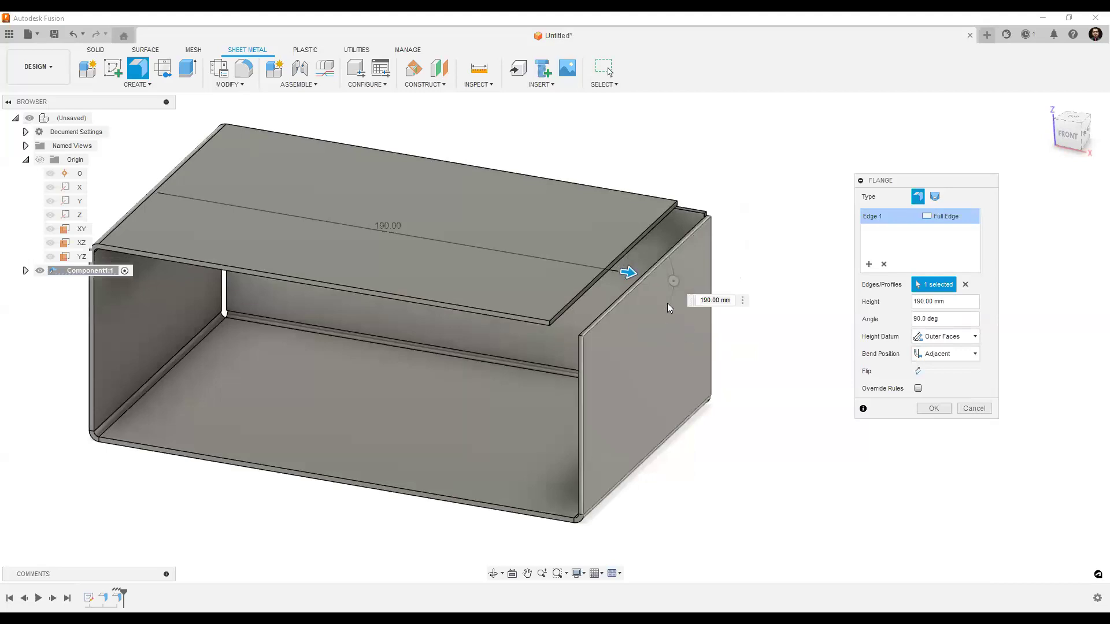
drag(689, 295, 735, 305)
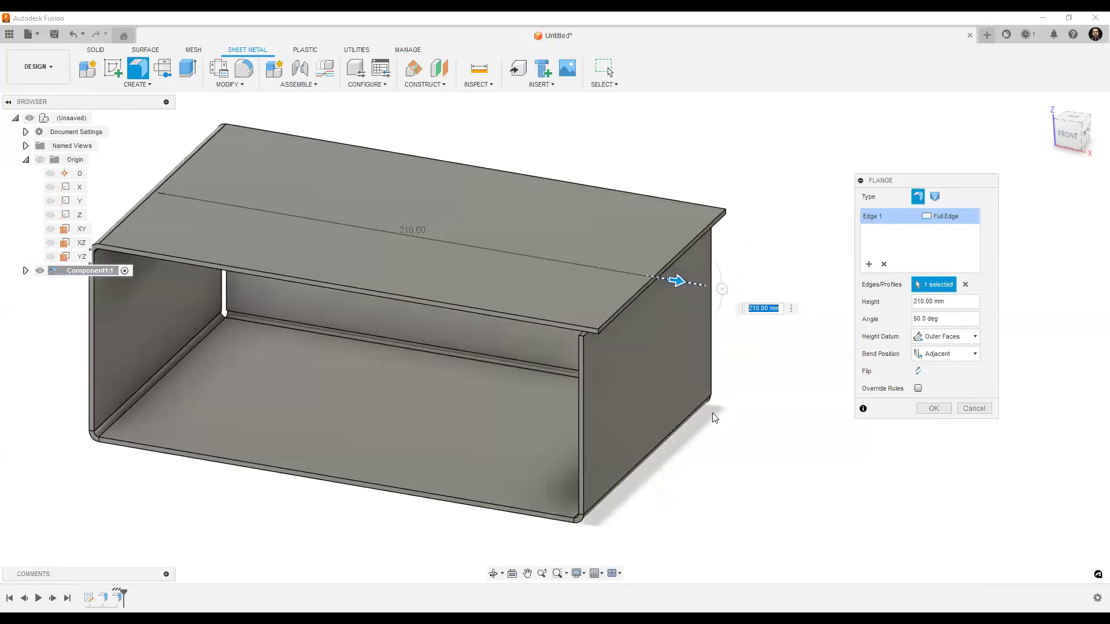
click(944, 357)
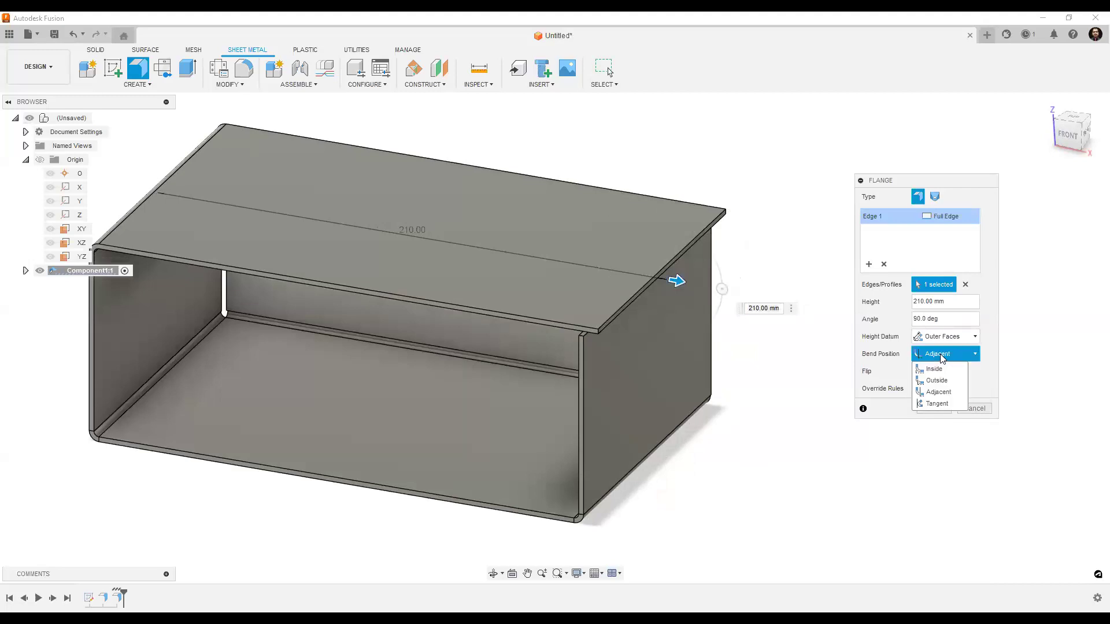
click(938, 404)
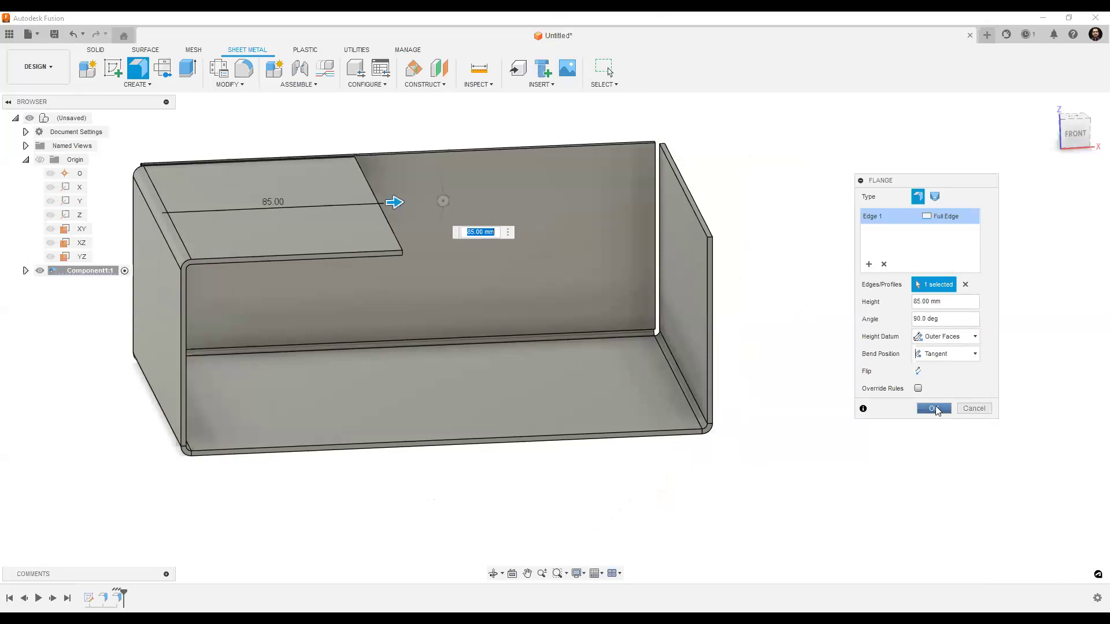
- Change the top flange's width extent from the full edge to Symmetric and reduce the distance to about 30 mm
click(969, 220)
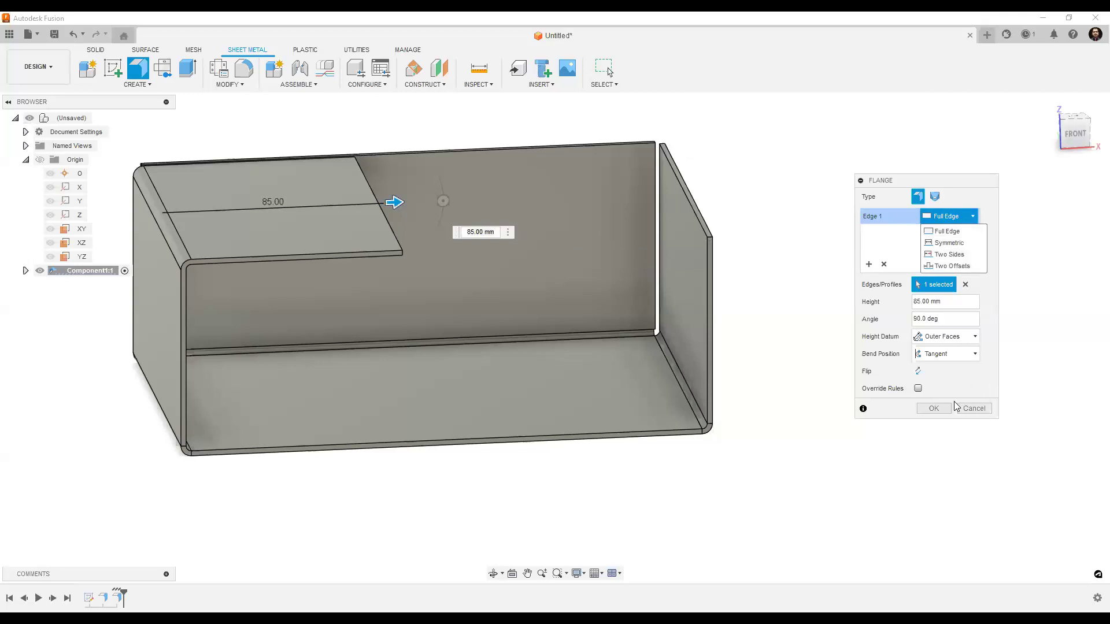
click(948, 243)
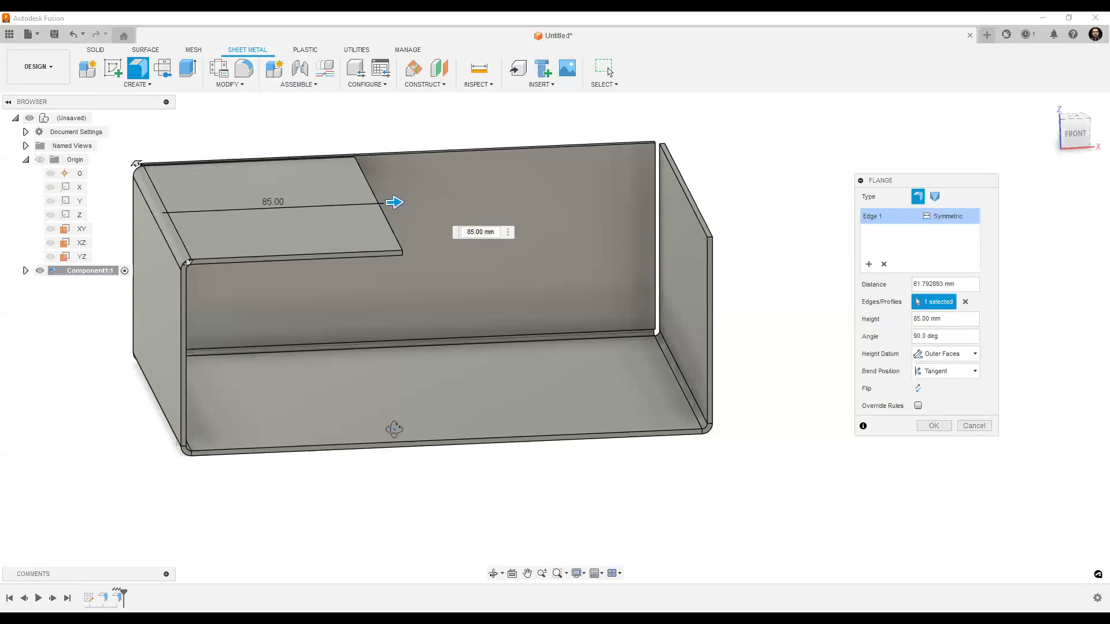
shift+middle_drag(427, 434, 299, 346)
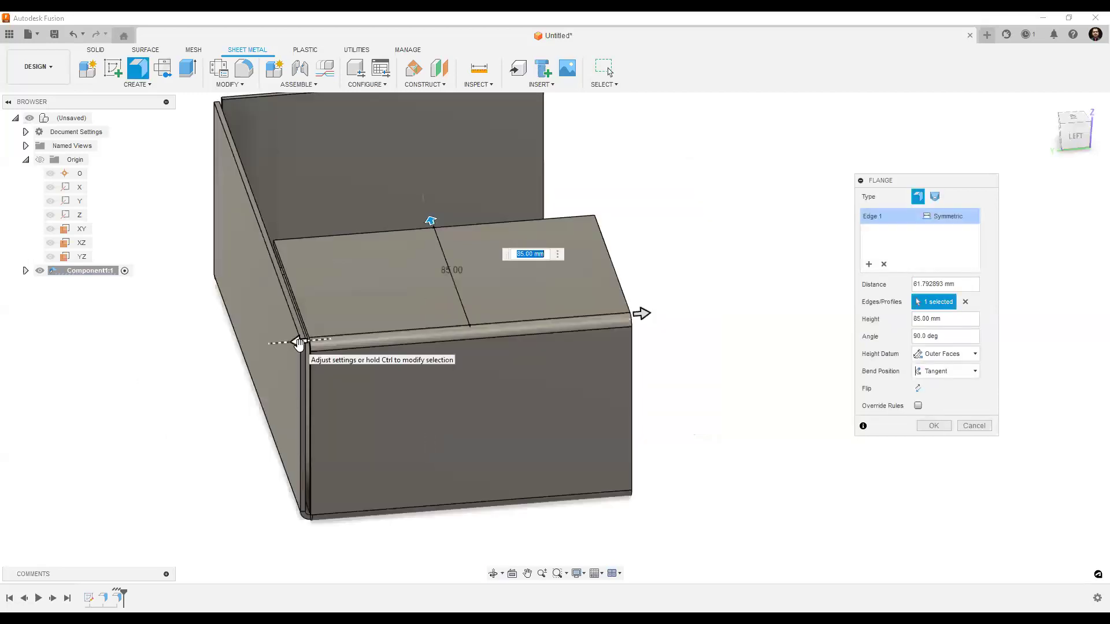
drag(299, 346, 377, 352)
scroll(641, 361, up, 2)
shift+middle_drag(630, 411, 692, 416)
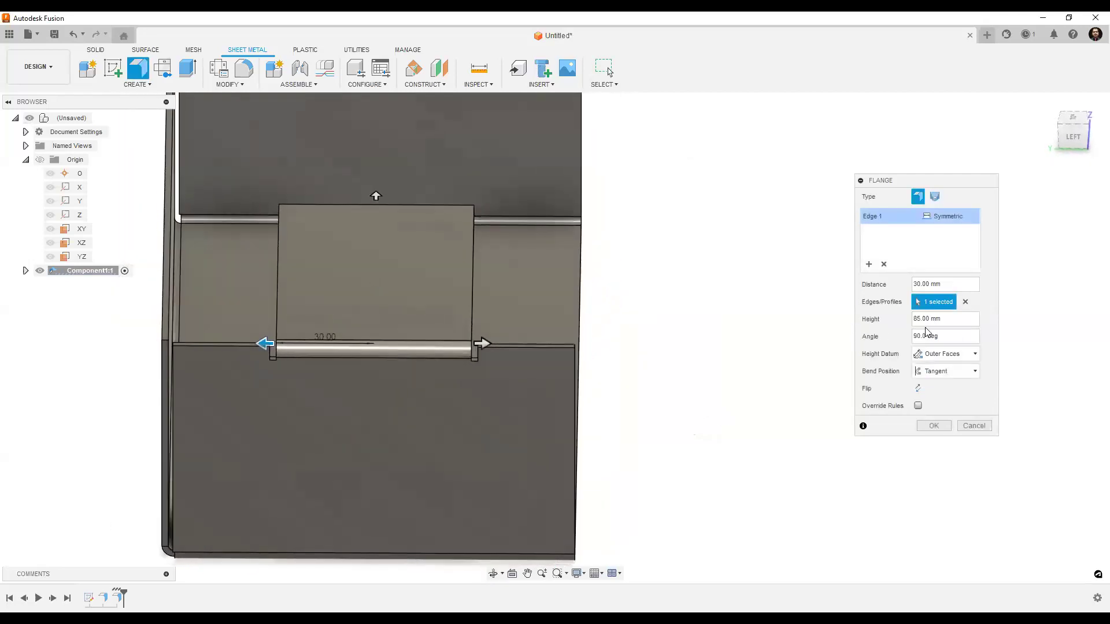
- Set the symmetric distance of the top flange to 25 mm and narrow it further to about 15 mm
drag(952, 283, 697, 345)
text(25)
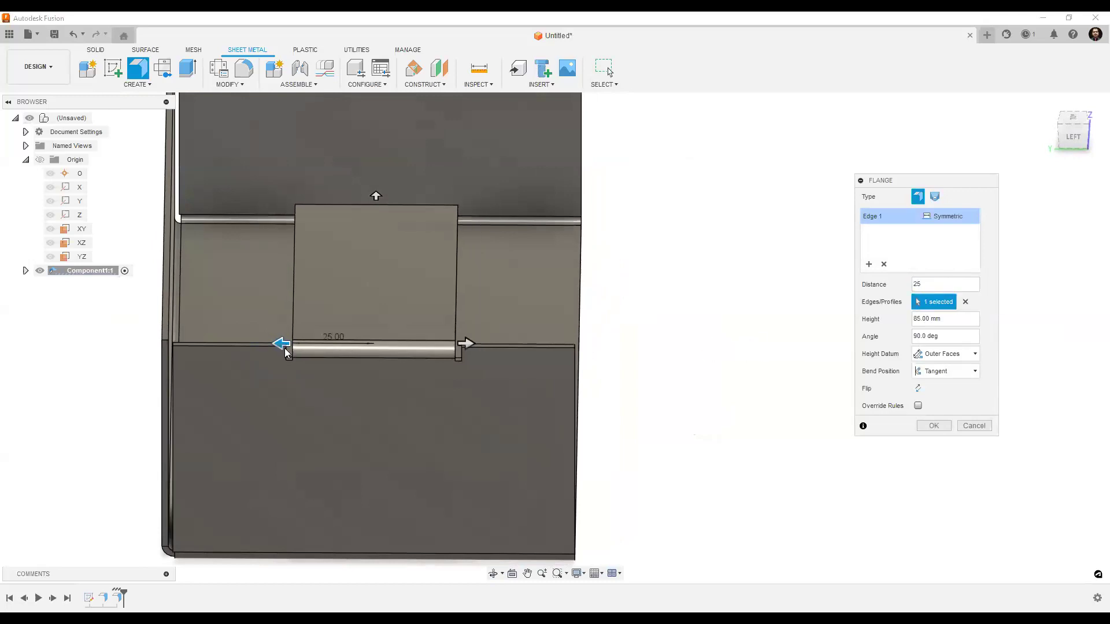
drag(282, 343, 314, 346)
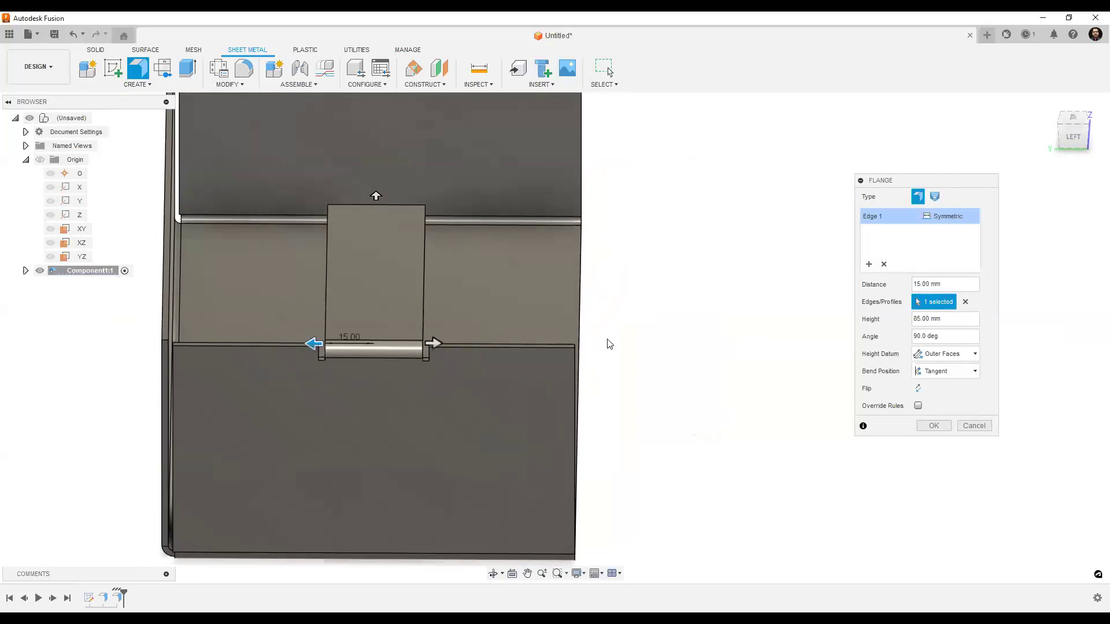
- Switch the top flange's width extent to Two Sides with Distance 1 at 30 mm and Distance 2 at 45 mm
click(962, 217)
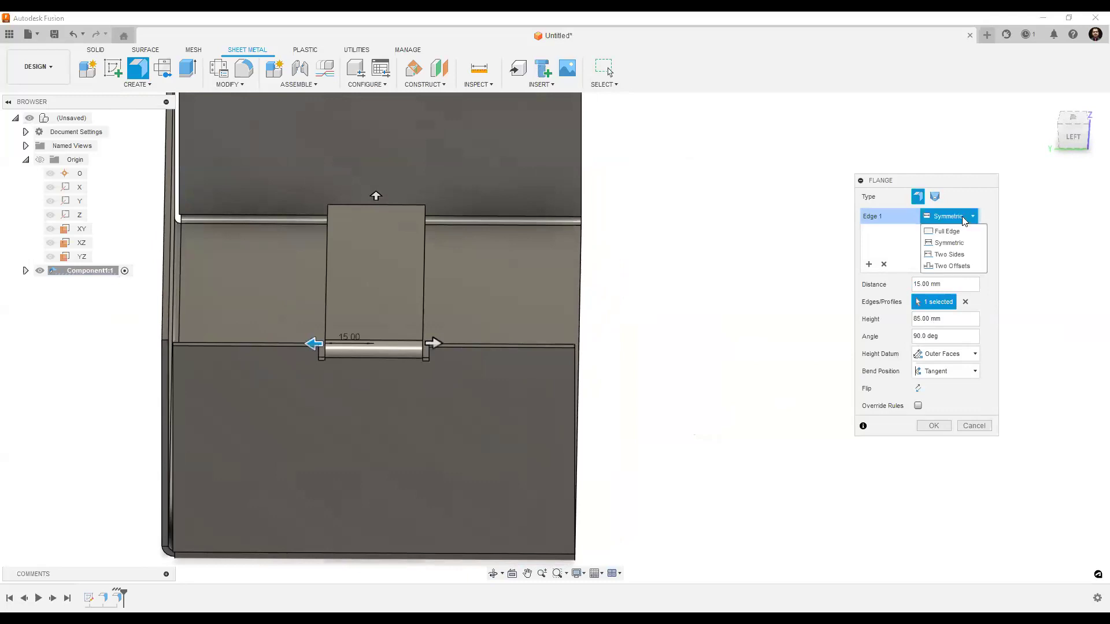
click(962, 258)
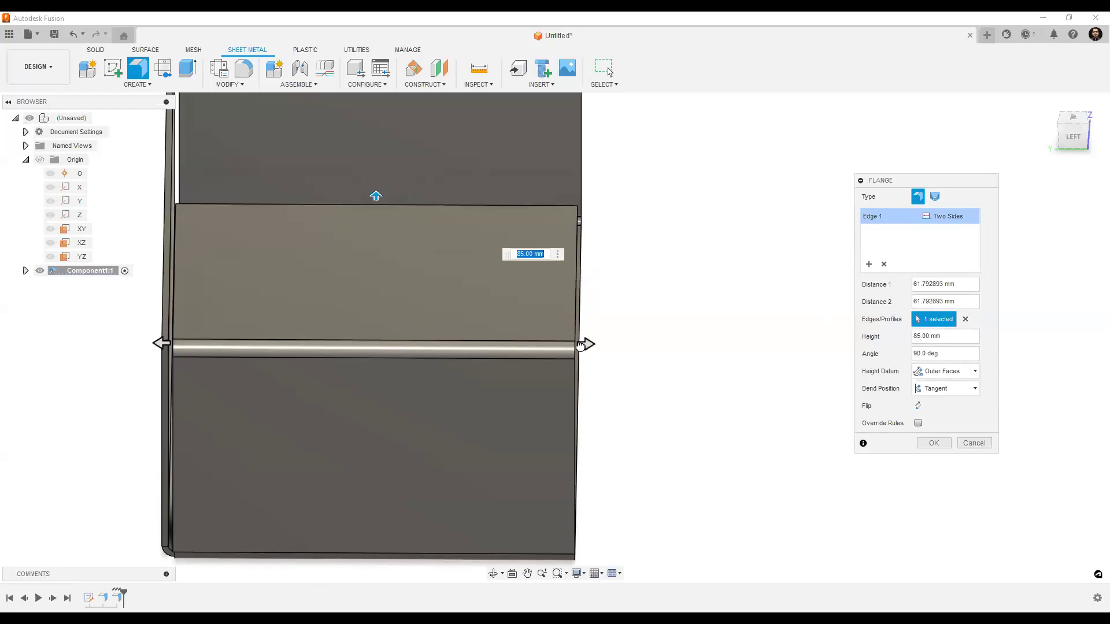
mouse_move(514, 351)
mouse_down()
mouse_move(497, 352)
mouse_move(531, 355)
mouse_up()
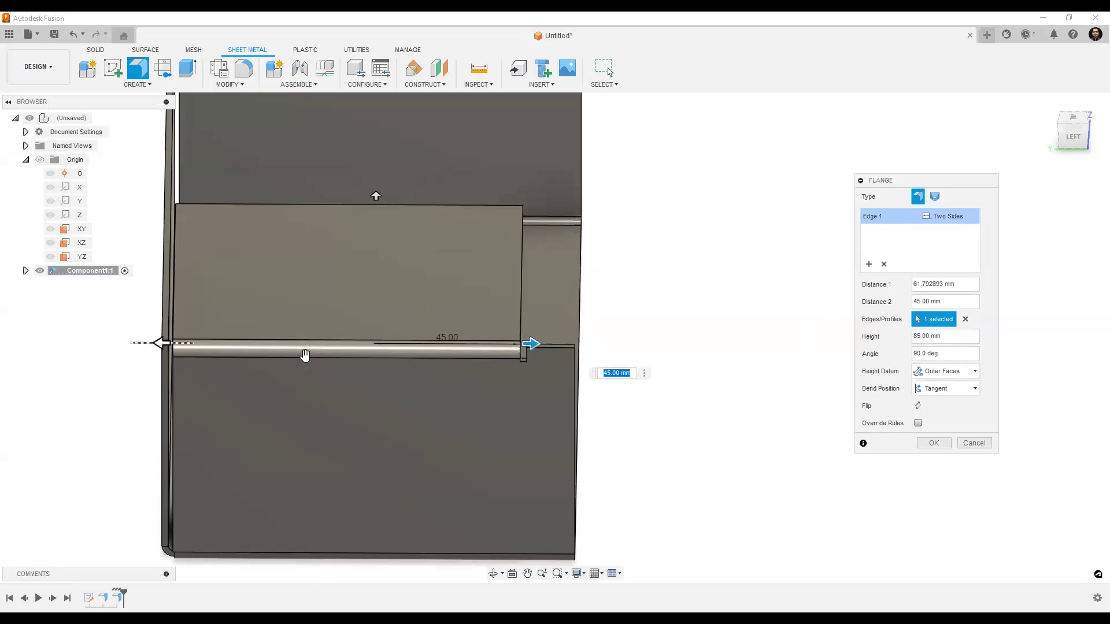
drag(162, 344, 310, 358)
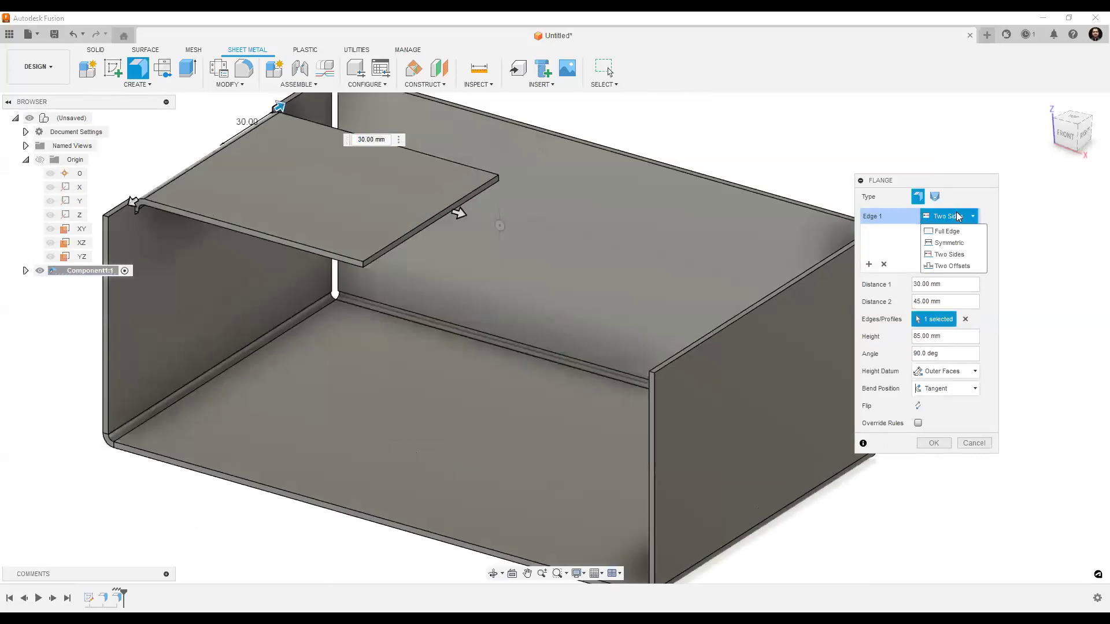
- Switch the top flange's width extent to Two Offsets and move Offset 1 to -30 mm and Offset 2 to -40 mm
click(949, 266)
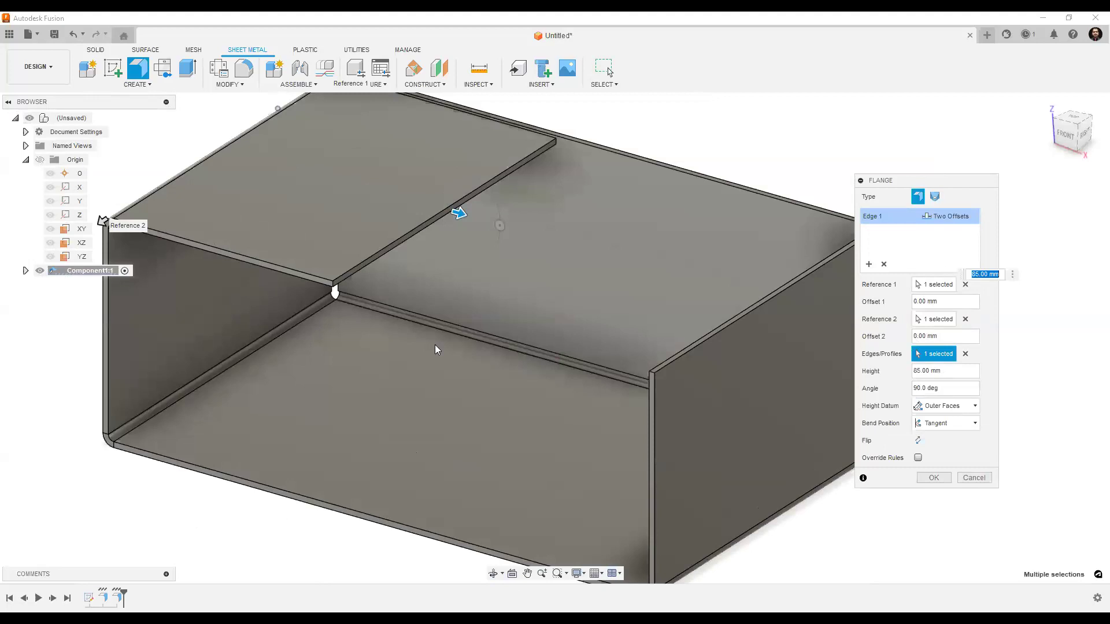
scroll(488, 420, down, 5)
shift+middle_drag(465, 467, 539, 451)
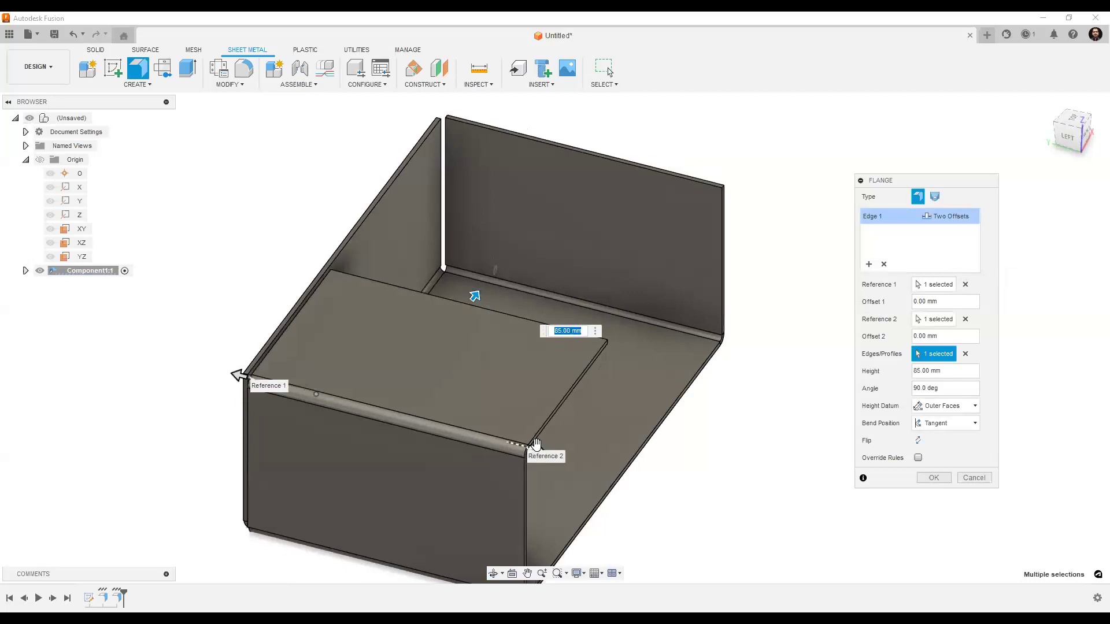
drag(536, 443, 426, 424)
drag(242, 373, 313, 398)
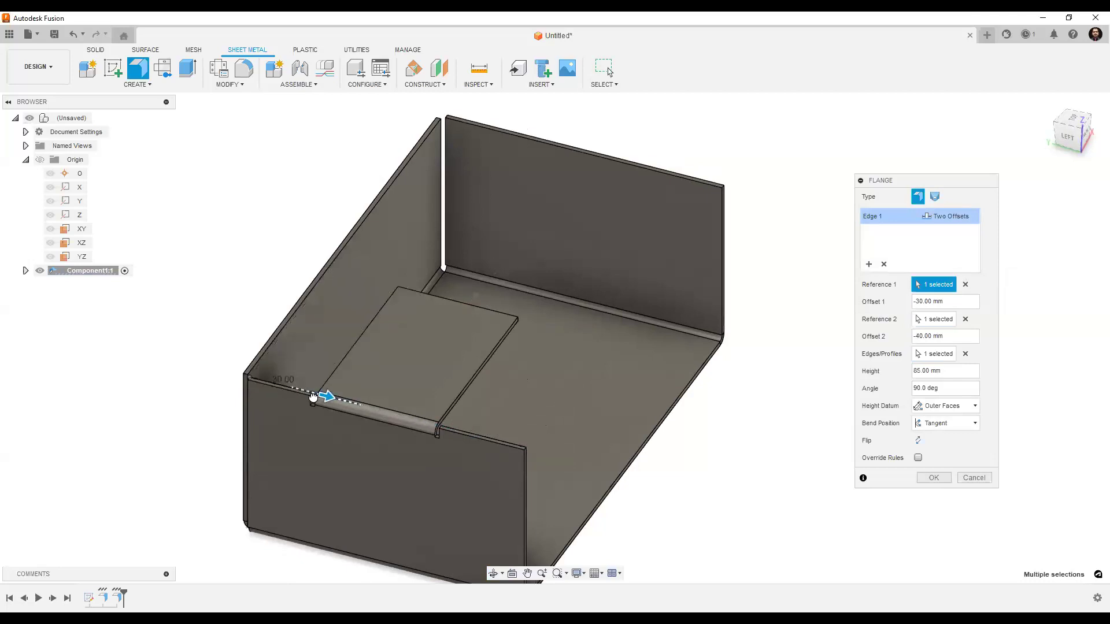
scroll(652, 461, up, 1)
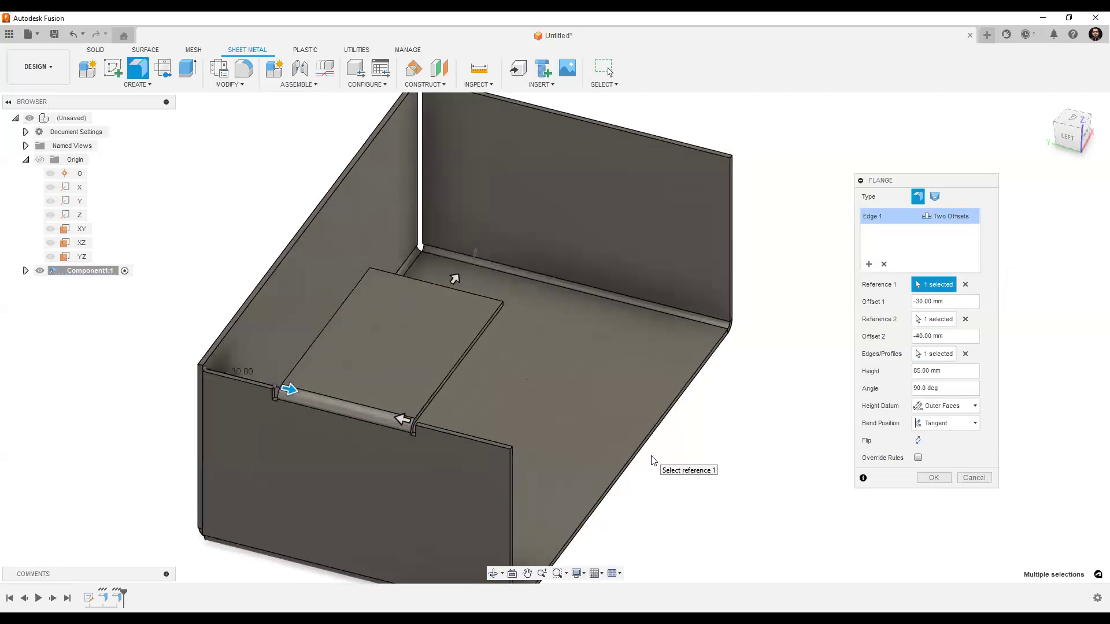
click(952, 216)
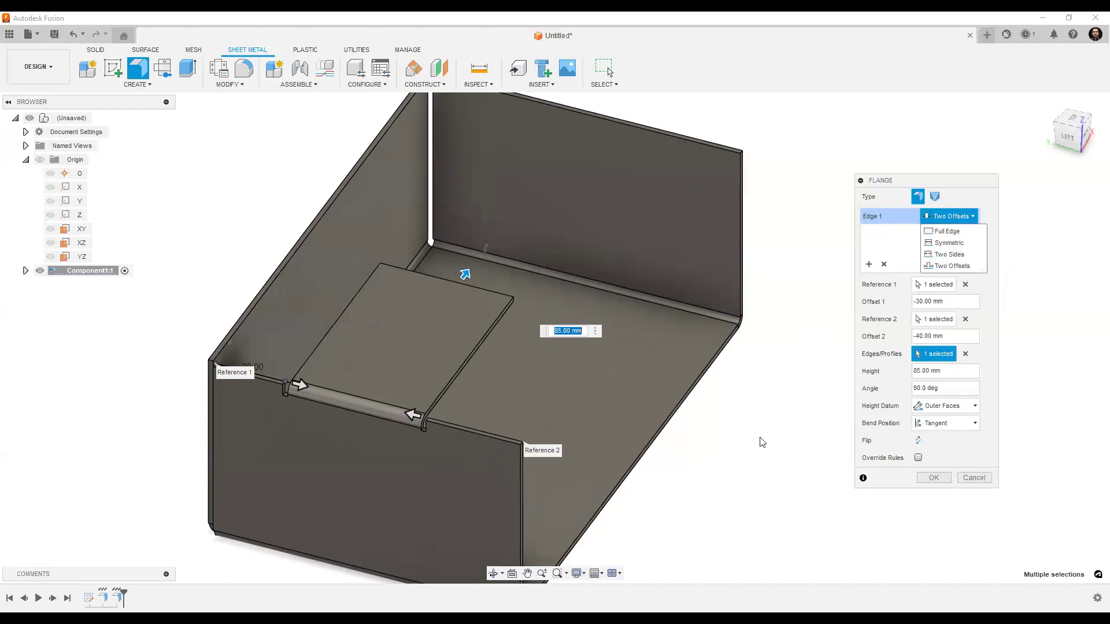
- Move Offset 1 of the top flange inward to -55 mm
middle_drag(334, 373, 386, 335)
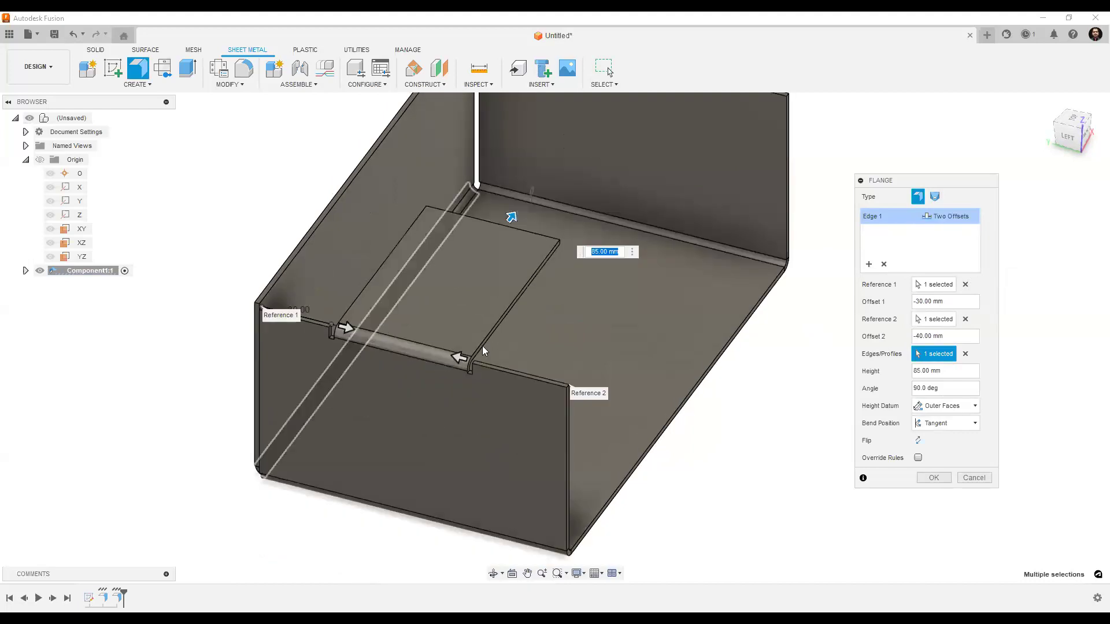
middle_drag(287, 314, 345, 316)
drag(405, 329, 469, 347)
scroll(783, 397, up, 1)
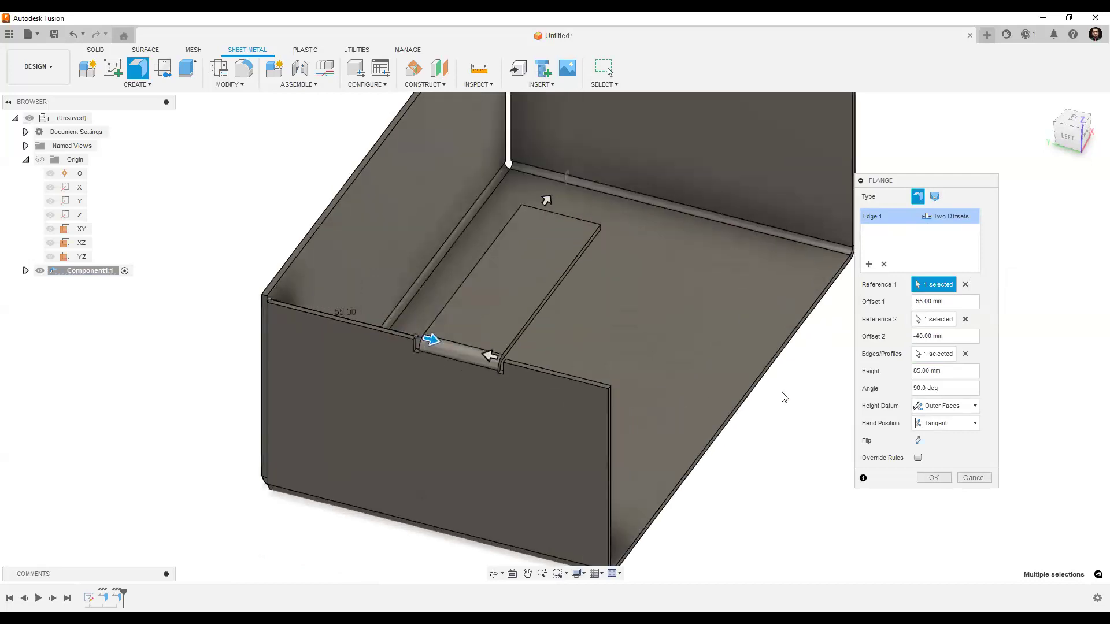
scroll(720, 399, down, 1)
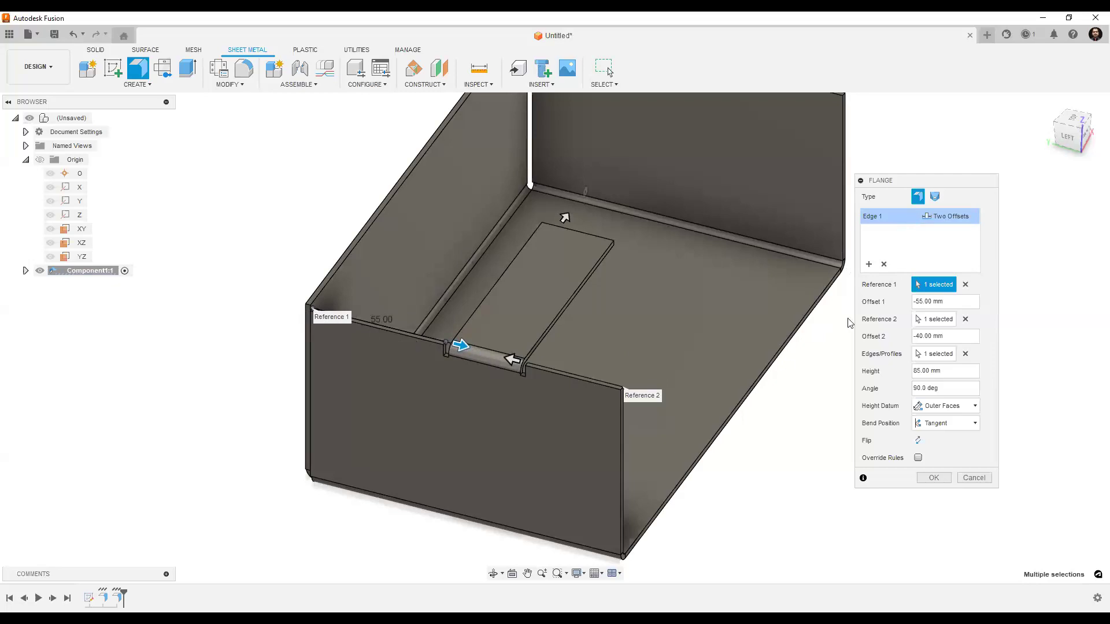
- Change the top flange's Offset 1 to -20 mm, move Offset 2 slightly further inward, and complete the flange
click(959, 220)
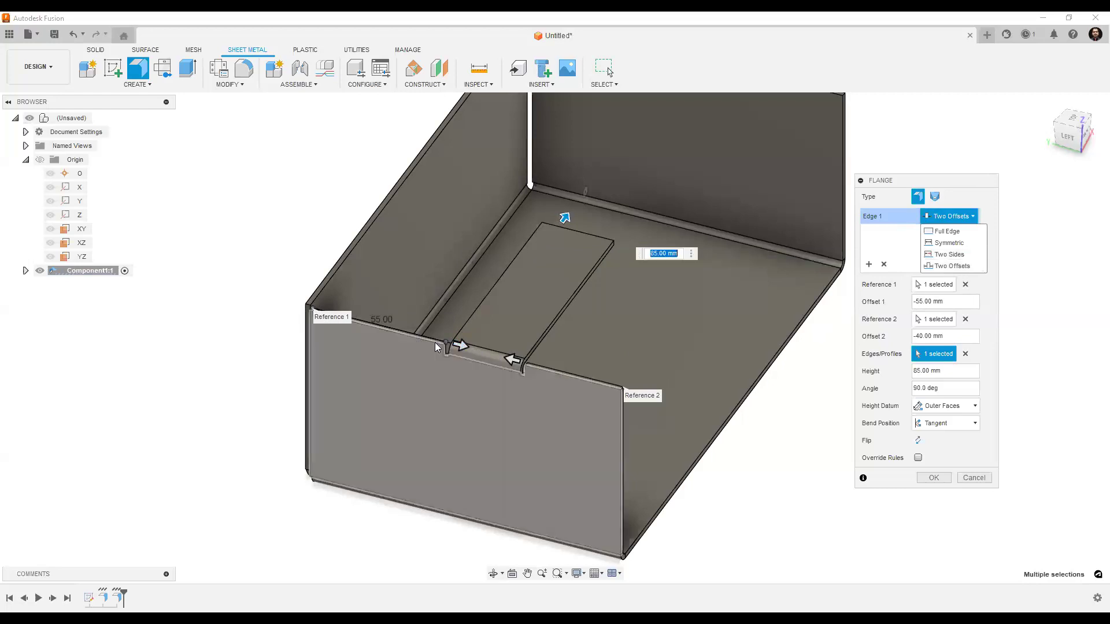
scroll(487, 352, up, 2)
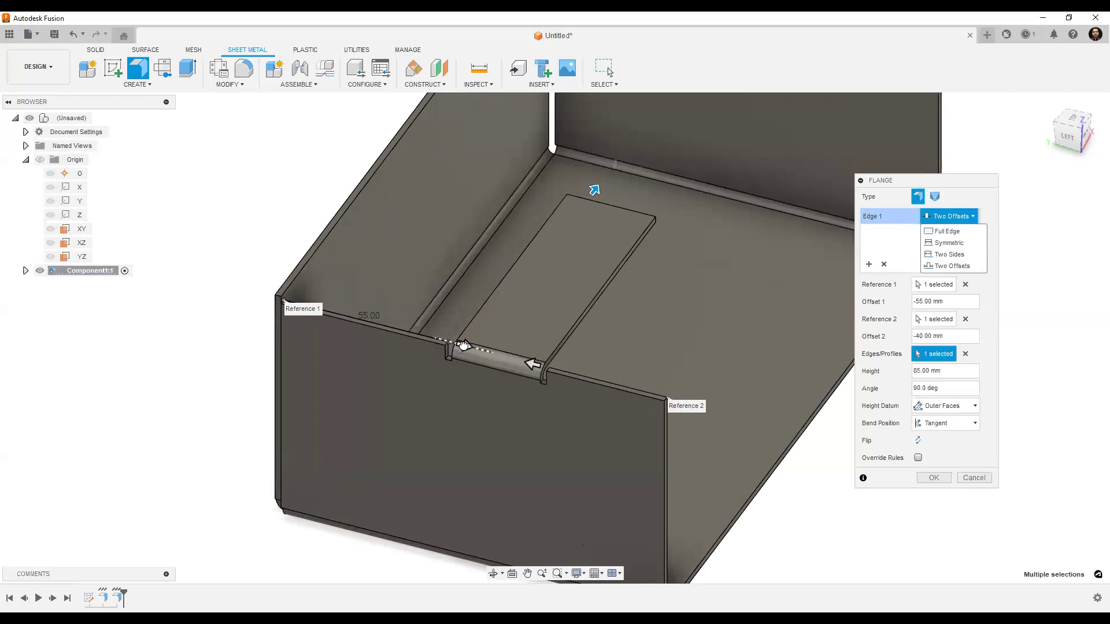
drag(370, 316, 353, 316)
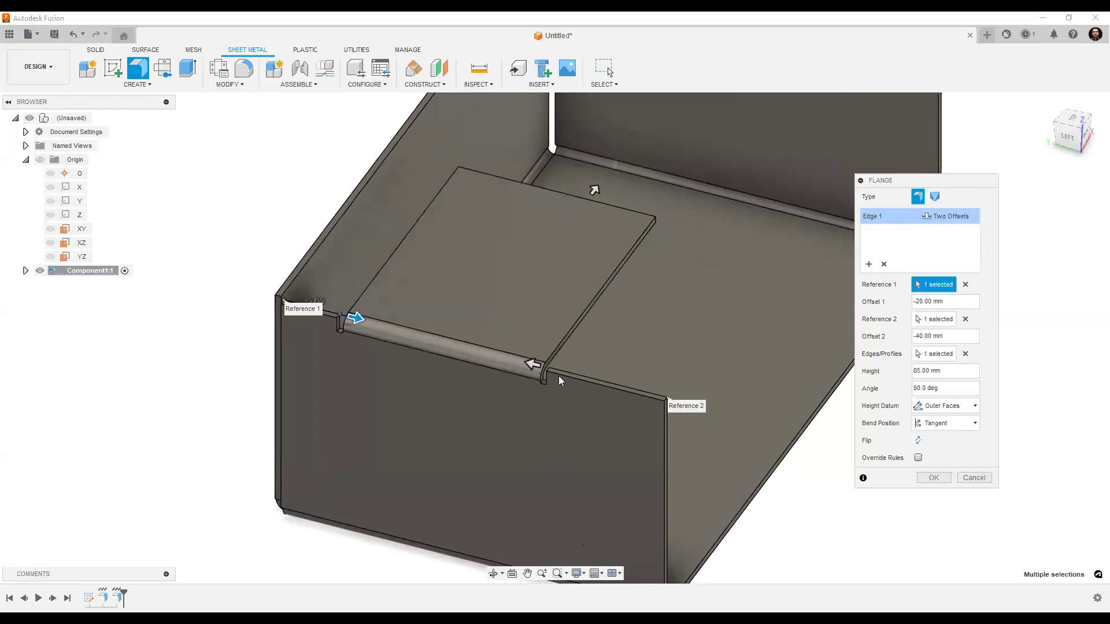
mouse_move(537, 365)
mouse_down()
mouse_move(612, 386)
mouse_move(519, 360)
mouse_up()
middle_drag(715, 443, 648, 418)
click(931, 479)
scroll(712, 466, down, 2)
shift+middle_drag(733, 411, 635, 390)
middle_drag(635, 390, 691, 355)
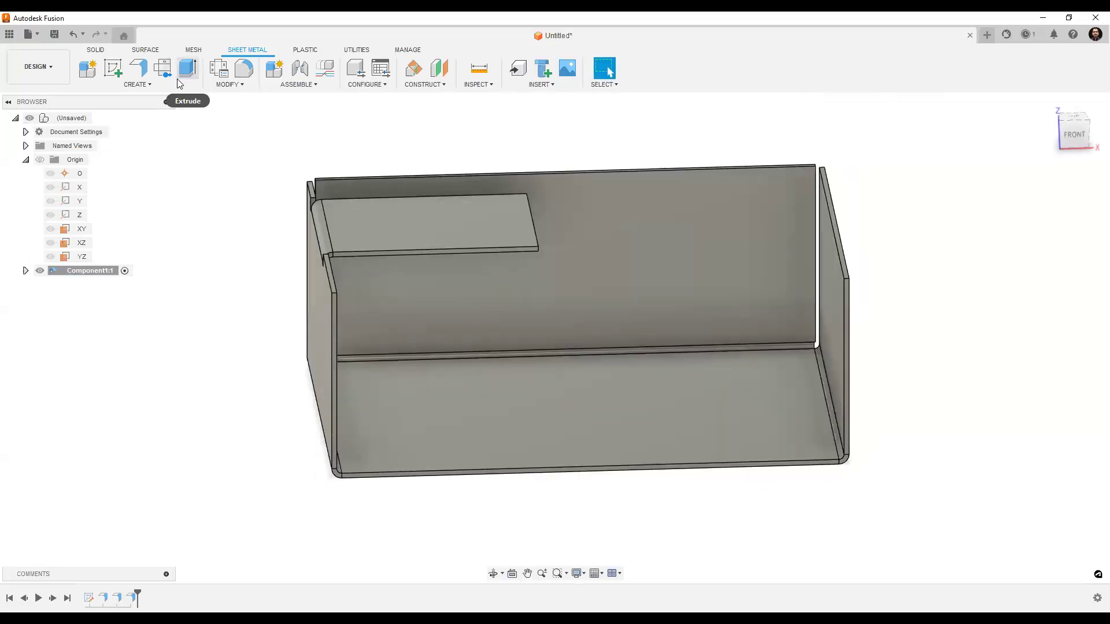
- Sketch a straight line across the middle of the top flange's upper face, parallel to its free end, and finish the sketch
click(179, 84)
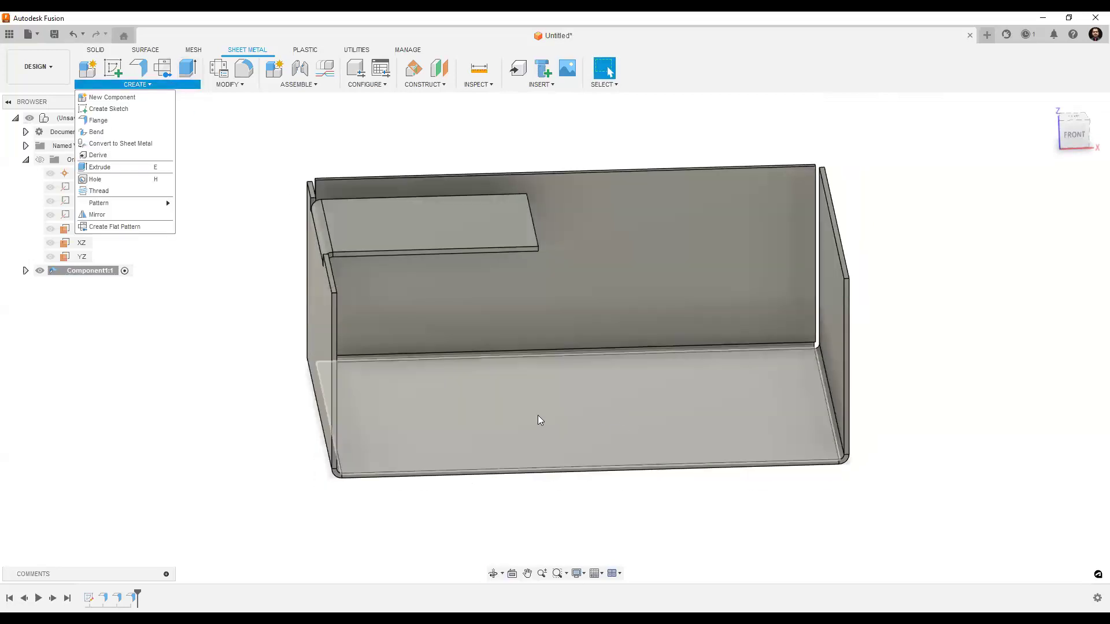
shift+middle_drag(584, 359, 518, 382)
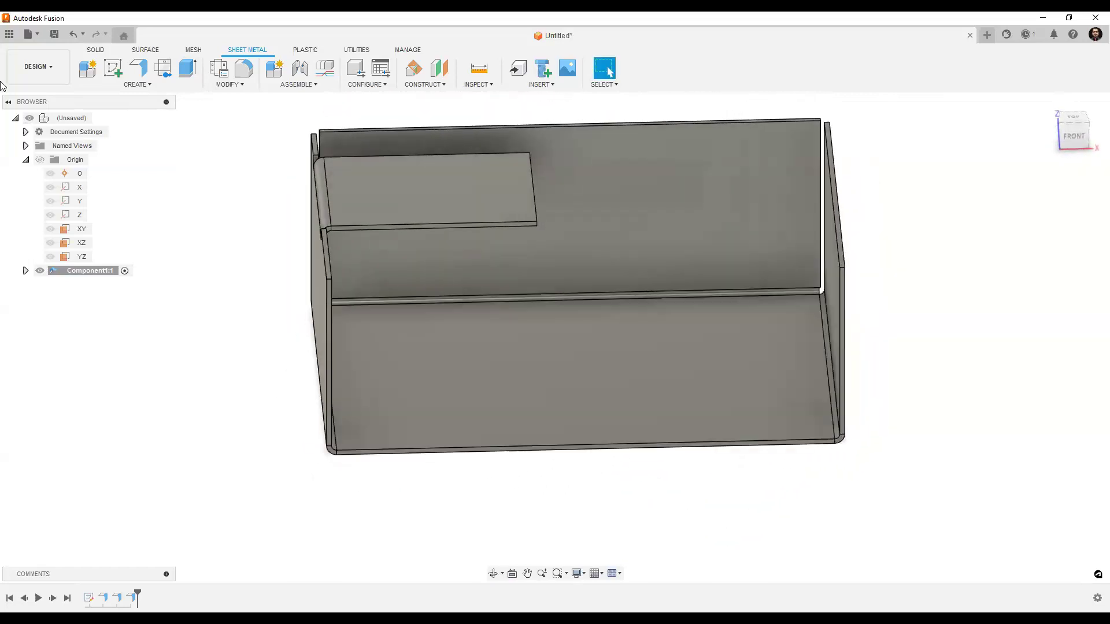
click(159, 88)
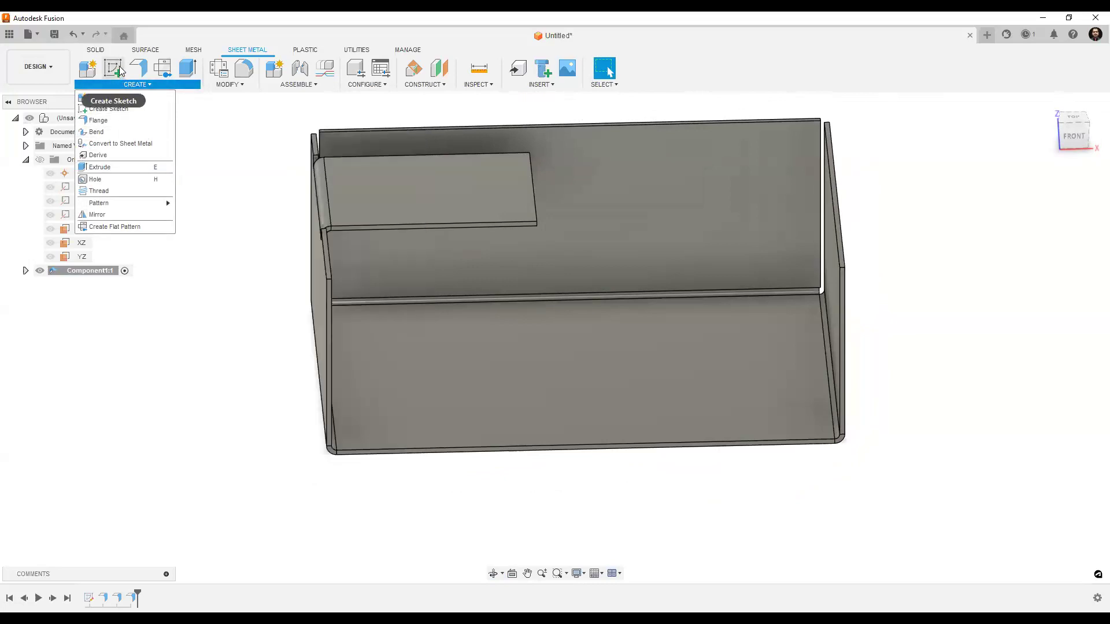
click(108, 108)
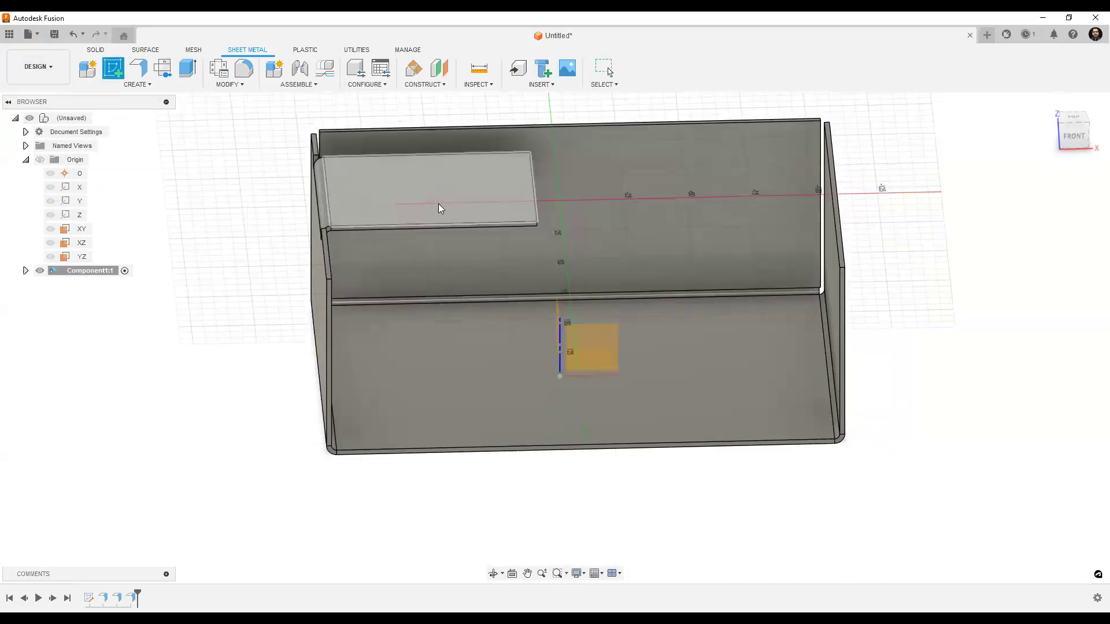
click(438, 204)
key(l)
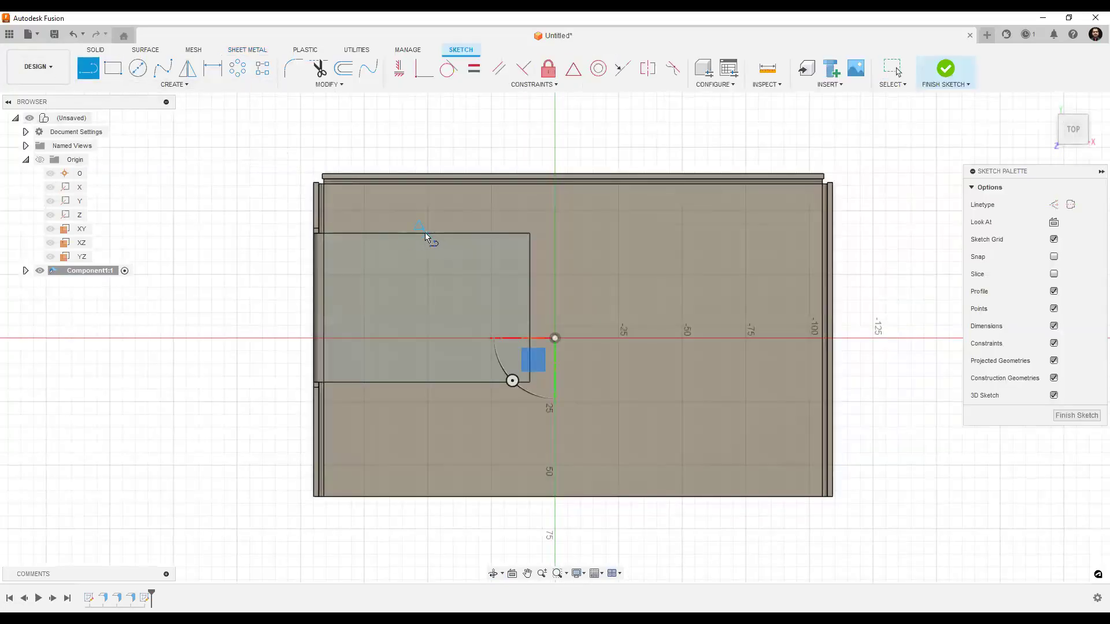
click(428, 382)
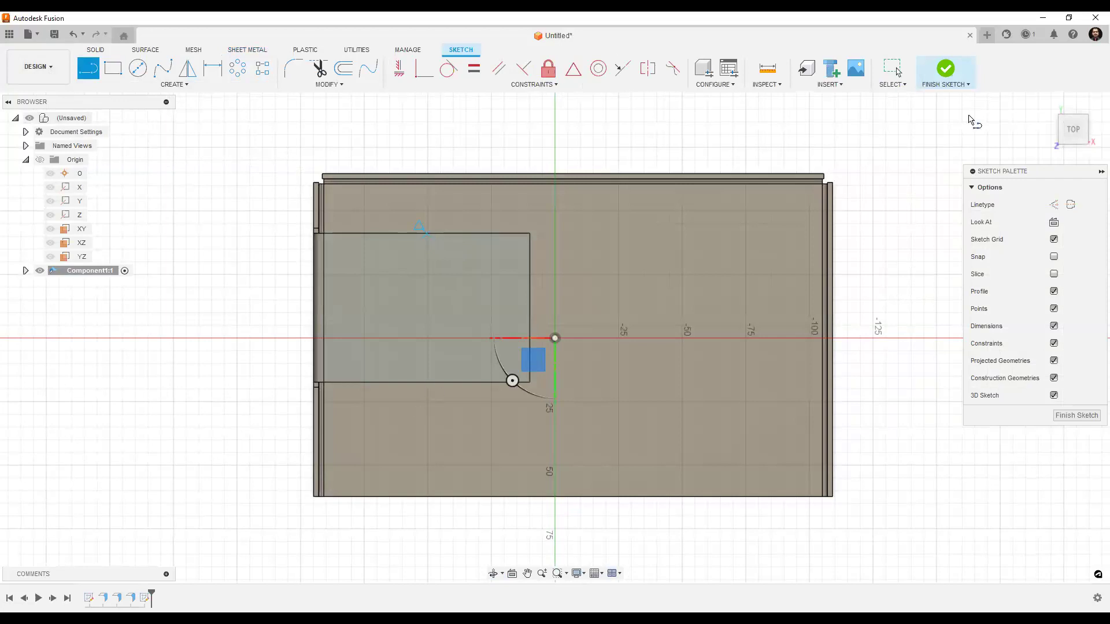
click(950, 71)
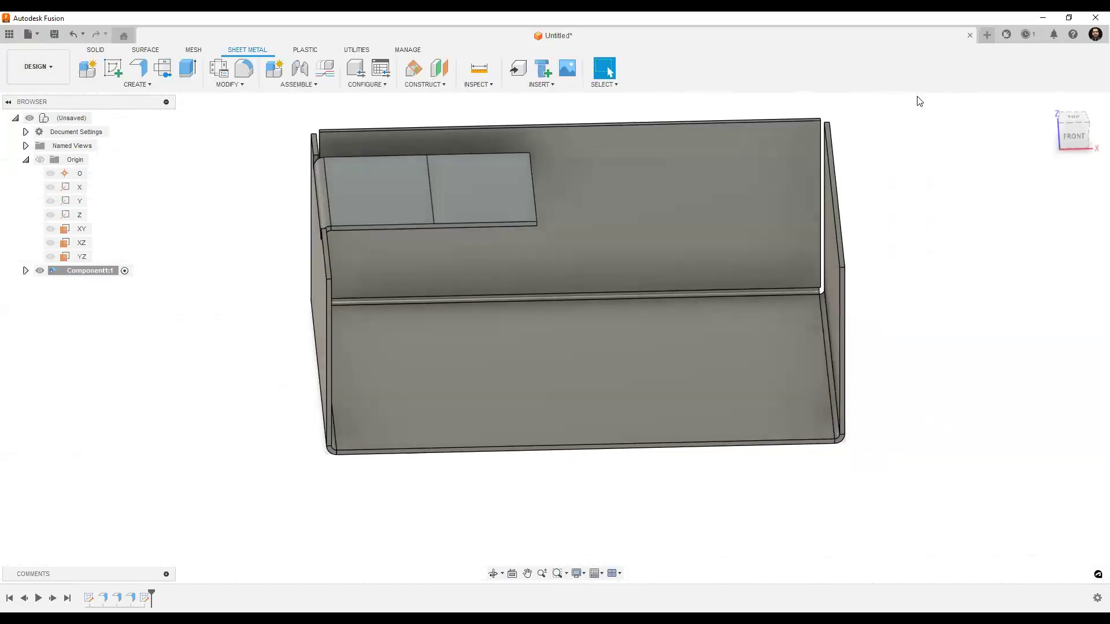
- Start a Bend with the wall-side half of the top flange as stationary side and the sketched line as bend line
click(143, 85)
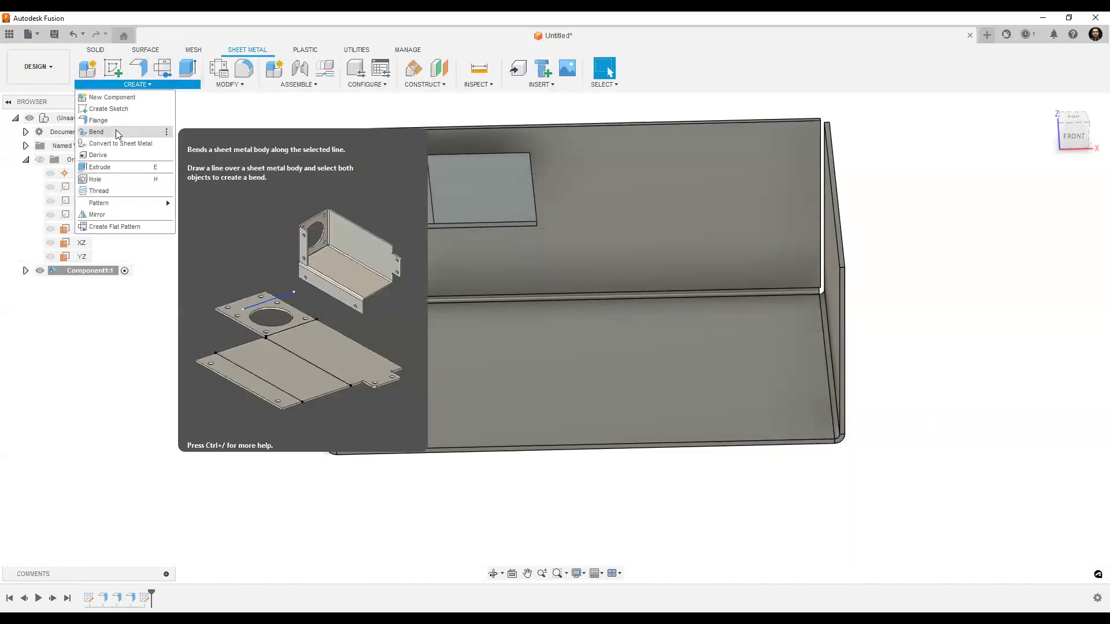
click(118, 133)
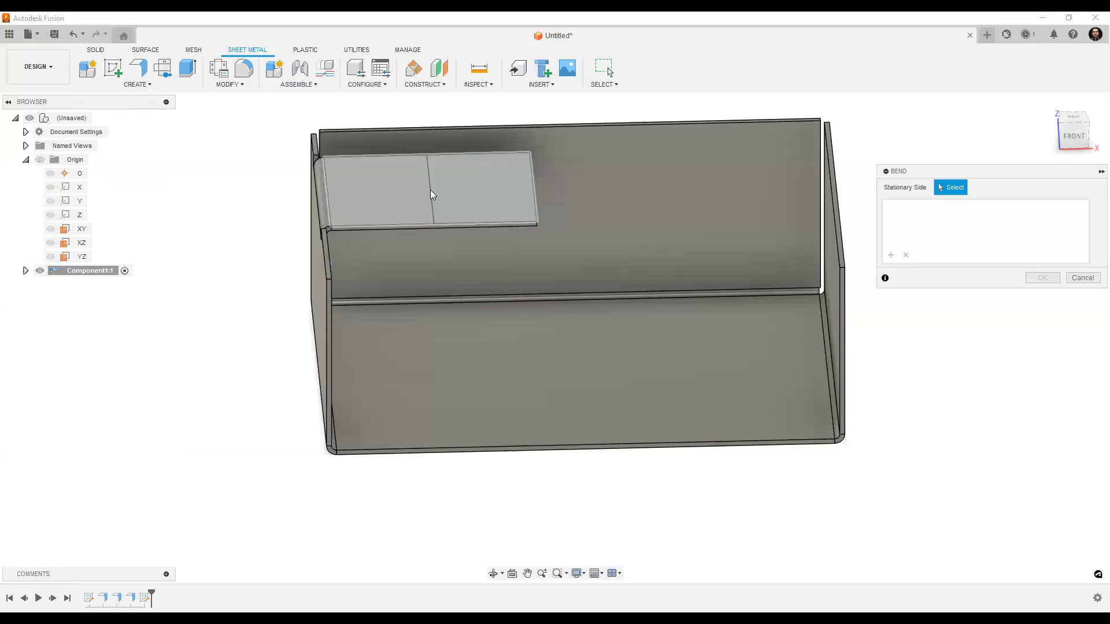
shift+middle_drag(493, 249, 449, 278)
scroll(449, 209, up, 2)
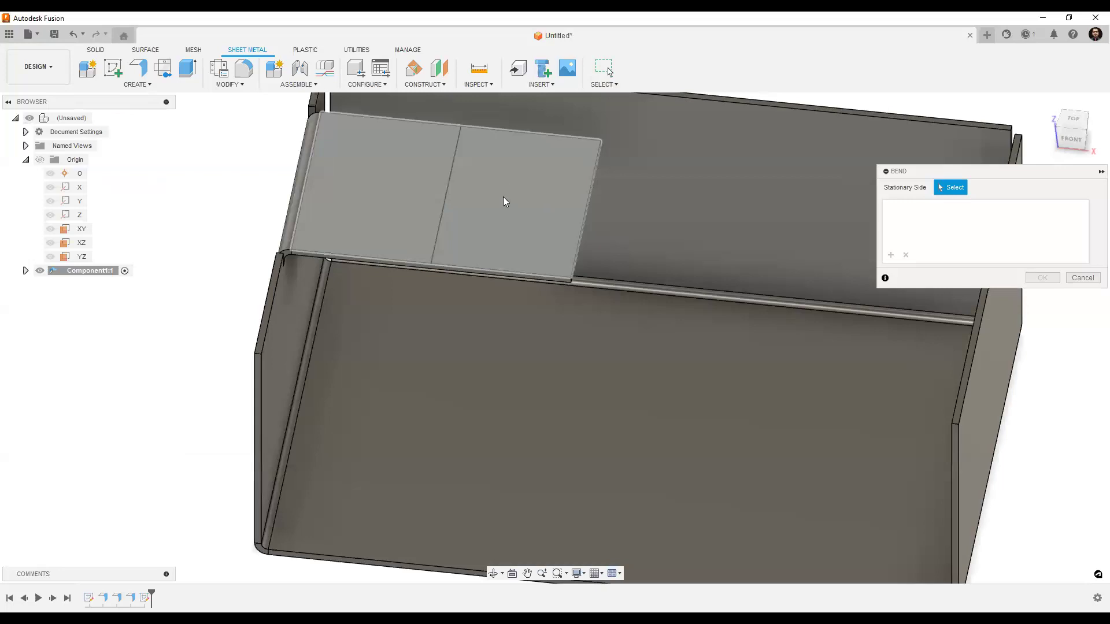
middle_drag(427, 194, 475, 278)
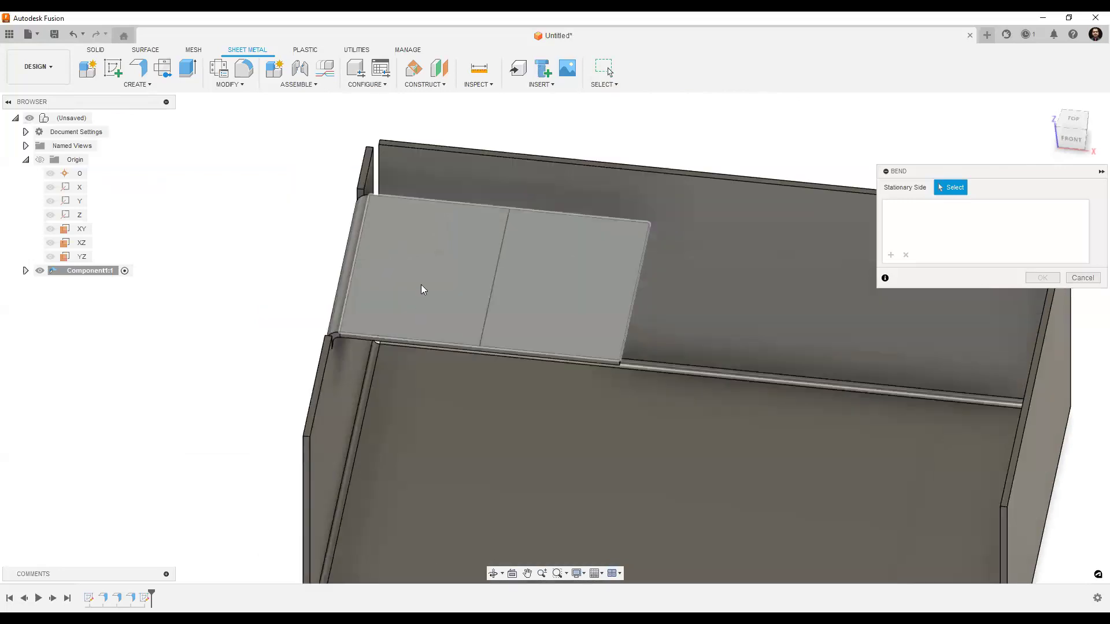
scroll(421, 284, up, 2)
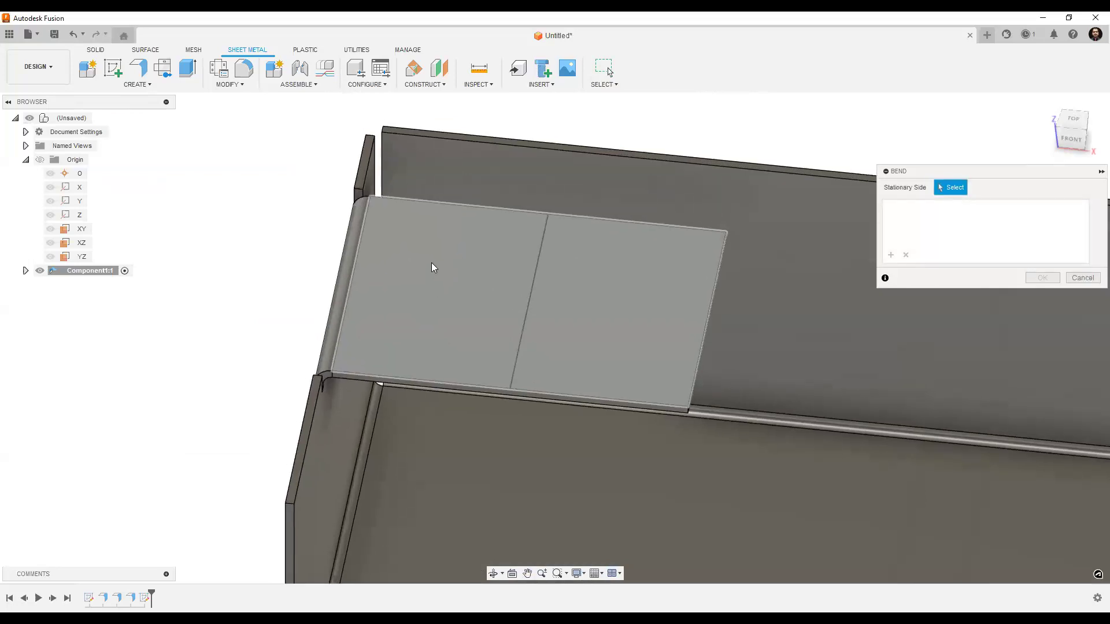
click(433, 267)
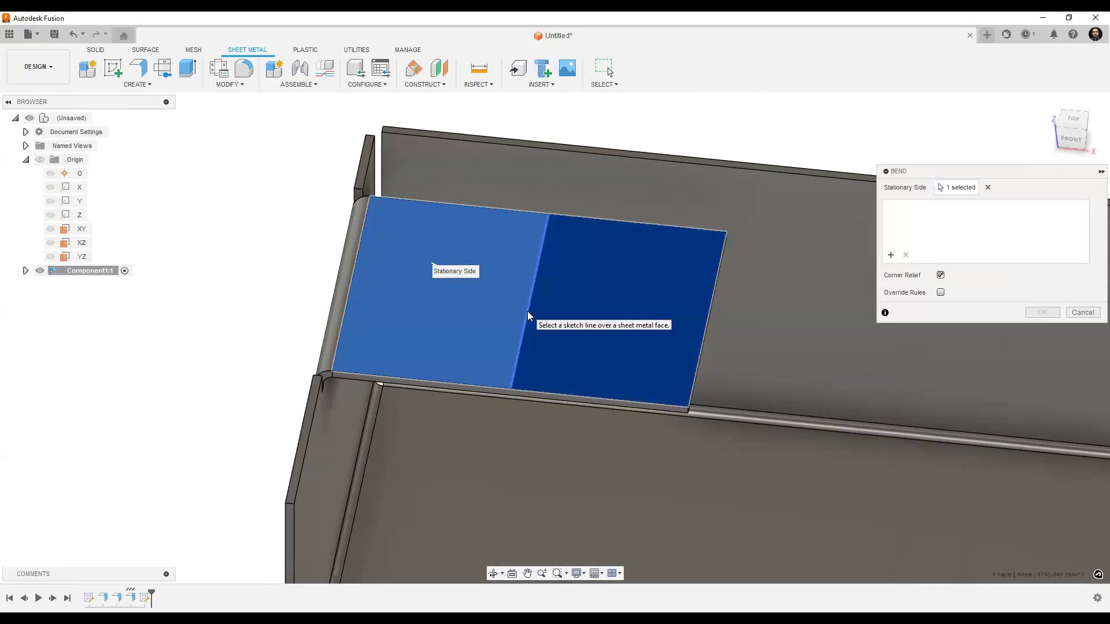
shift+middle_drag(411, 472, 521, 376)
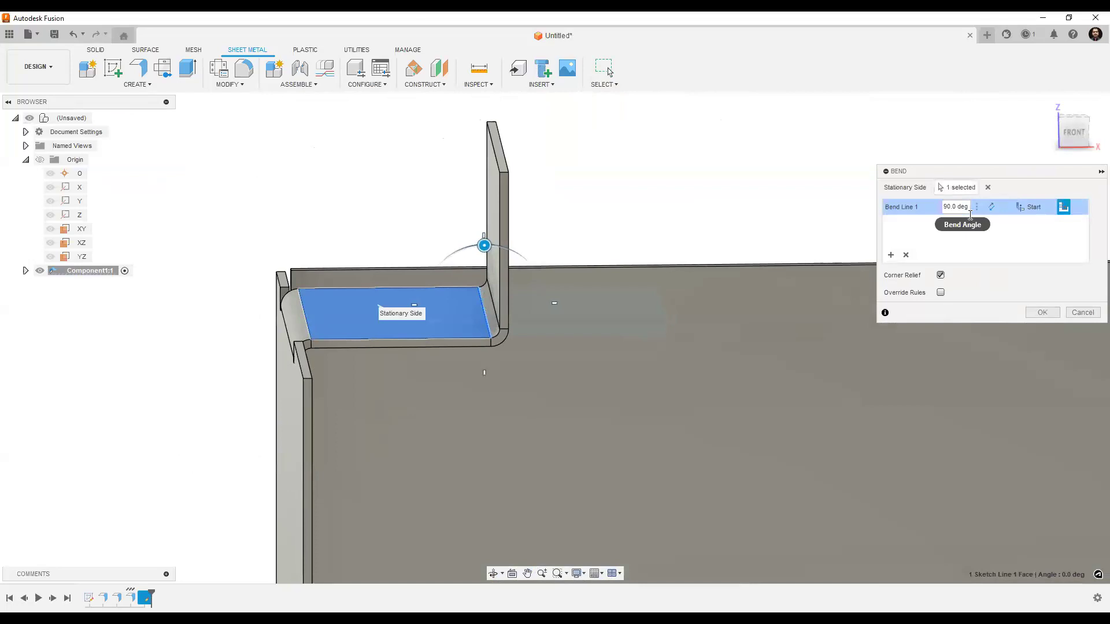
- Set the bend angle to 45 degrees and complete the bend in the top flange
click(965, 207)
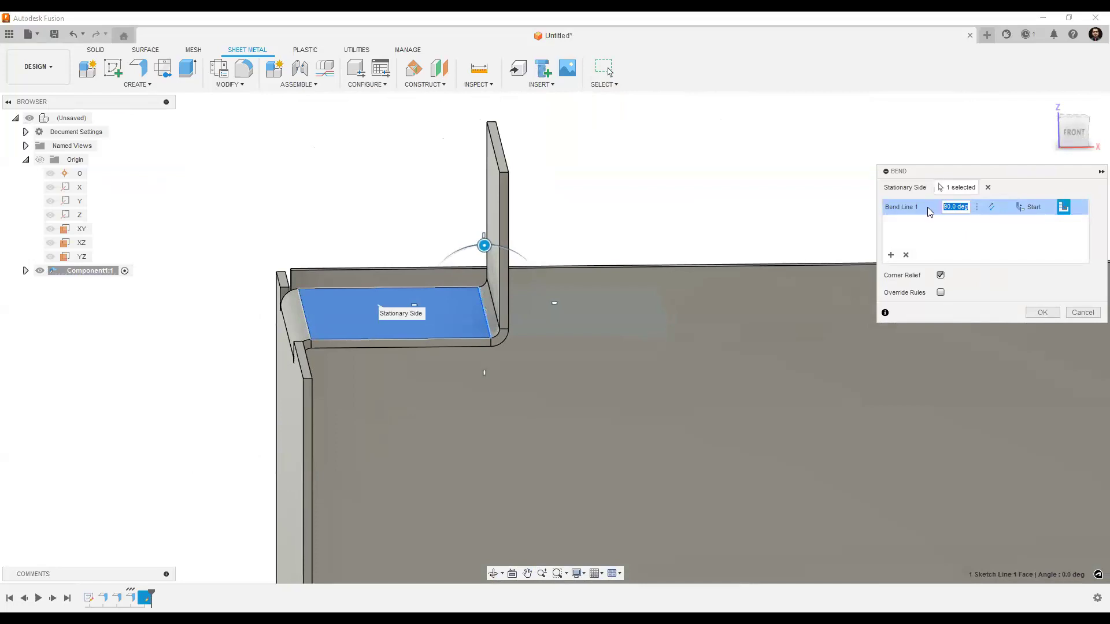
text(45)
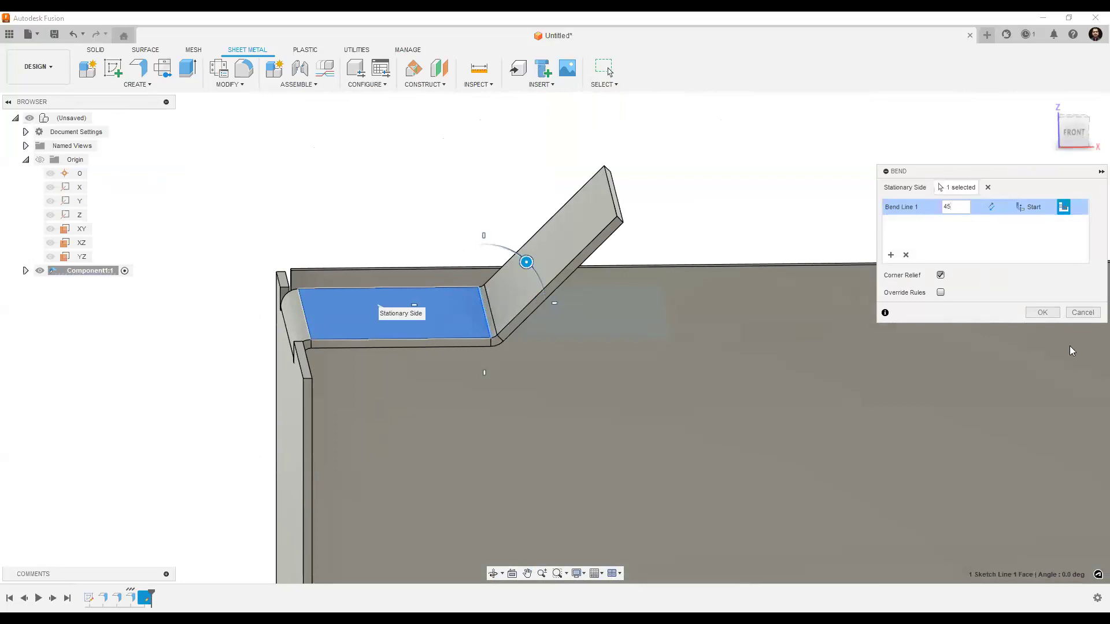
shift+middle_drag(678, 367, 629, 295)
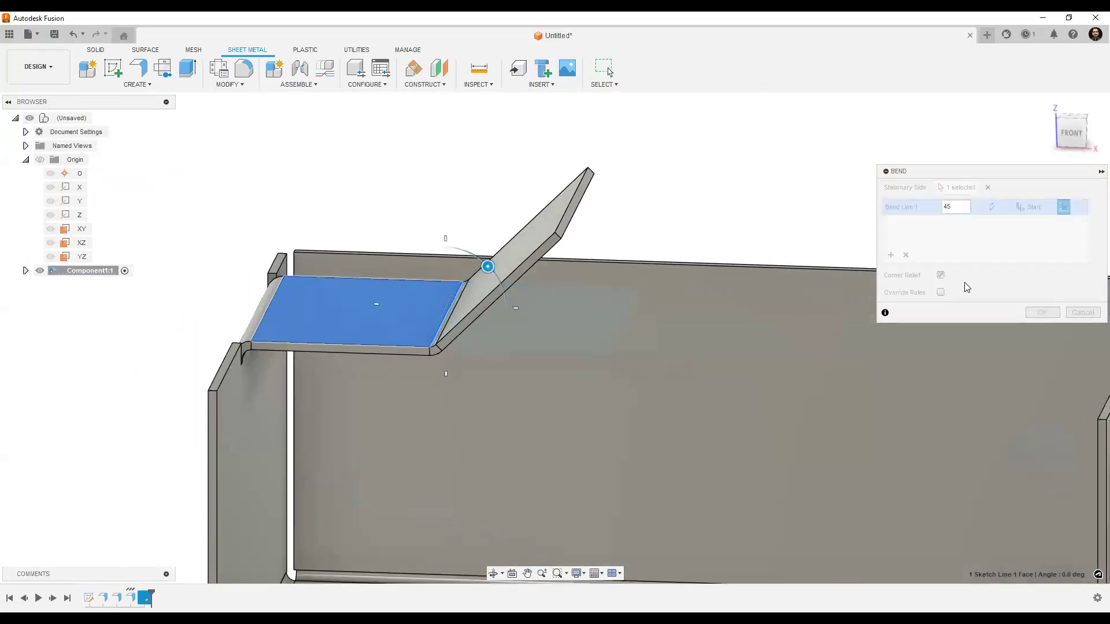
click(1053, 314)
scroll(574, 327, down, 5)
mouse_move(642, 370)
shift+middle_down()
mouse_move(704, 390)
mouse_move(663, 364)
mouse_move(568, 362)
mouse_move(591, 357)
mouse_move(624, 379)
mouse_move(575, 307)
mouse_move(678, 263)
shift+middle_up()
mouse_move(228, 295)
shift+middle_down()
mouse_move(253, 332)
mouse_move(320, 289)
mouse_move(347, 329)
shift+middle_up()
middle_drag(115, 78, 231, 186)
middle_drag(580, 327, 568, 287)
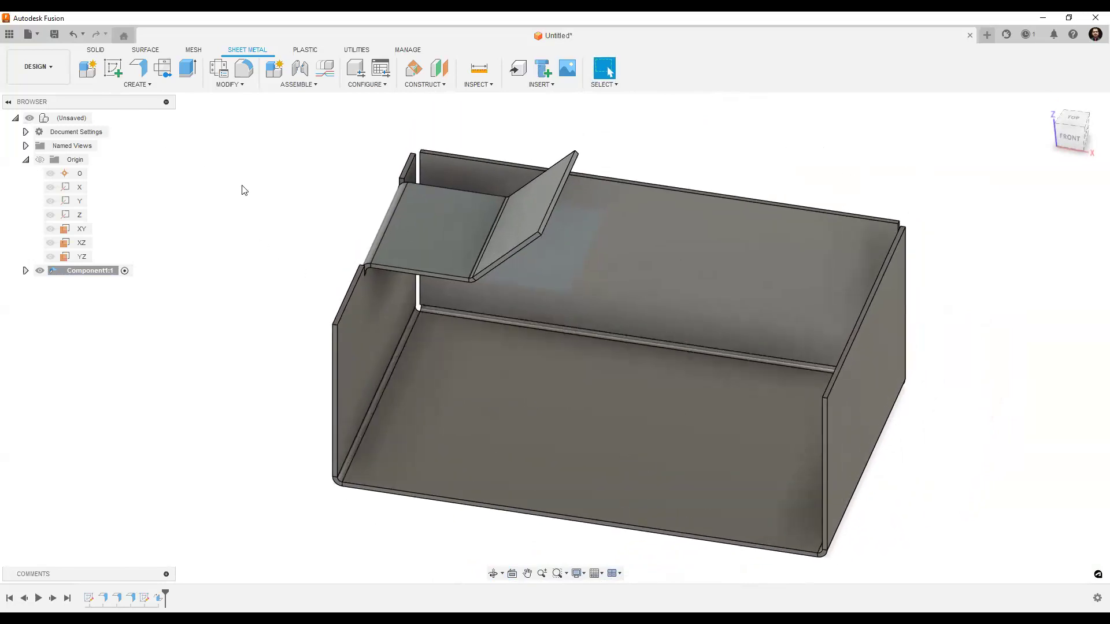
- Create a flat pattern of the box with the base's inner face as the stationary face
click(163, 69)
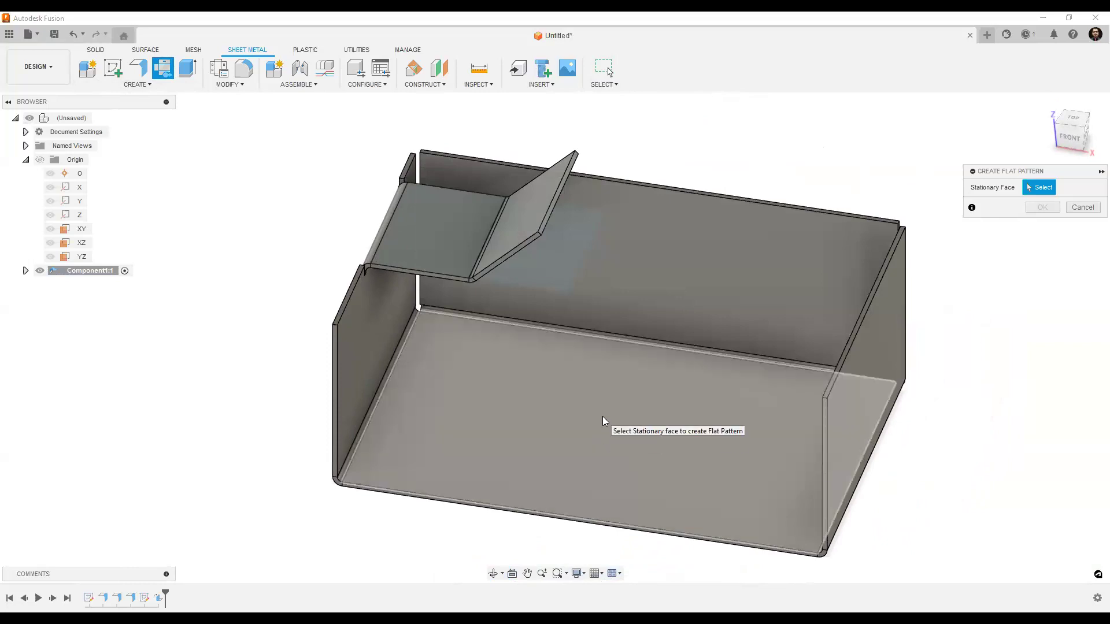
click(602, 418)
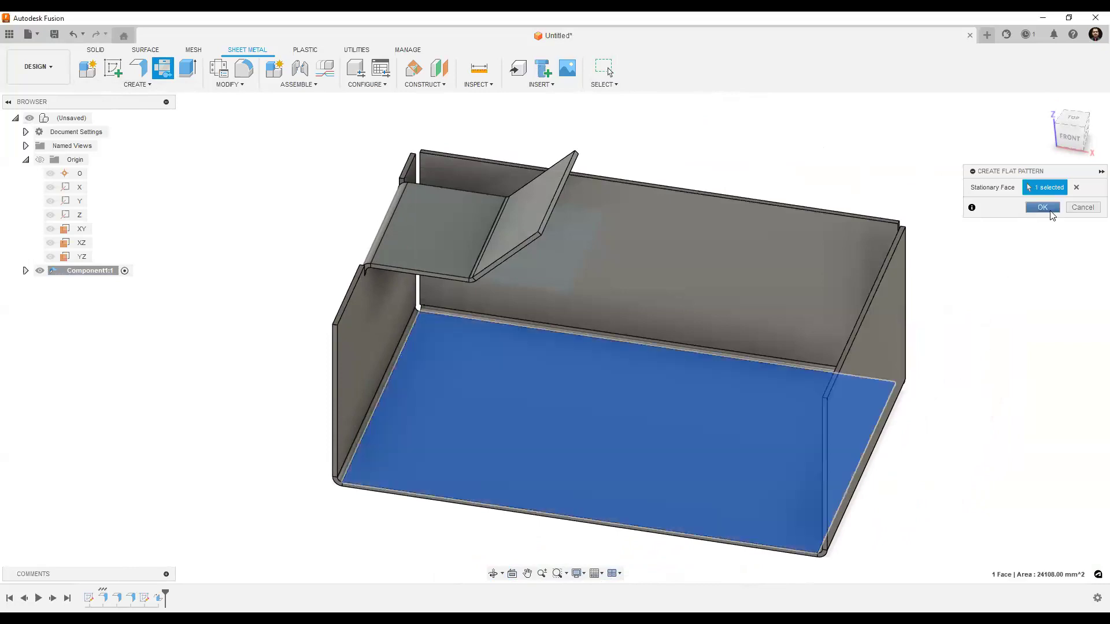
click(1043, 208)
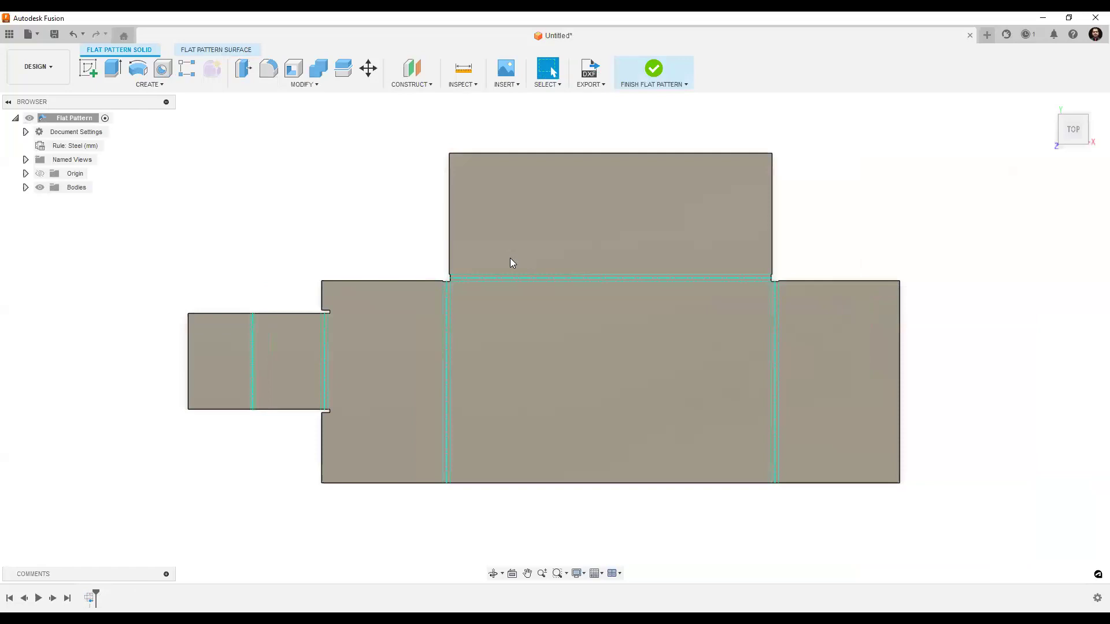
shift+middle_drag(750, 499, 798, 448)
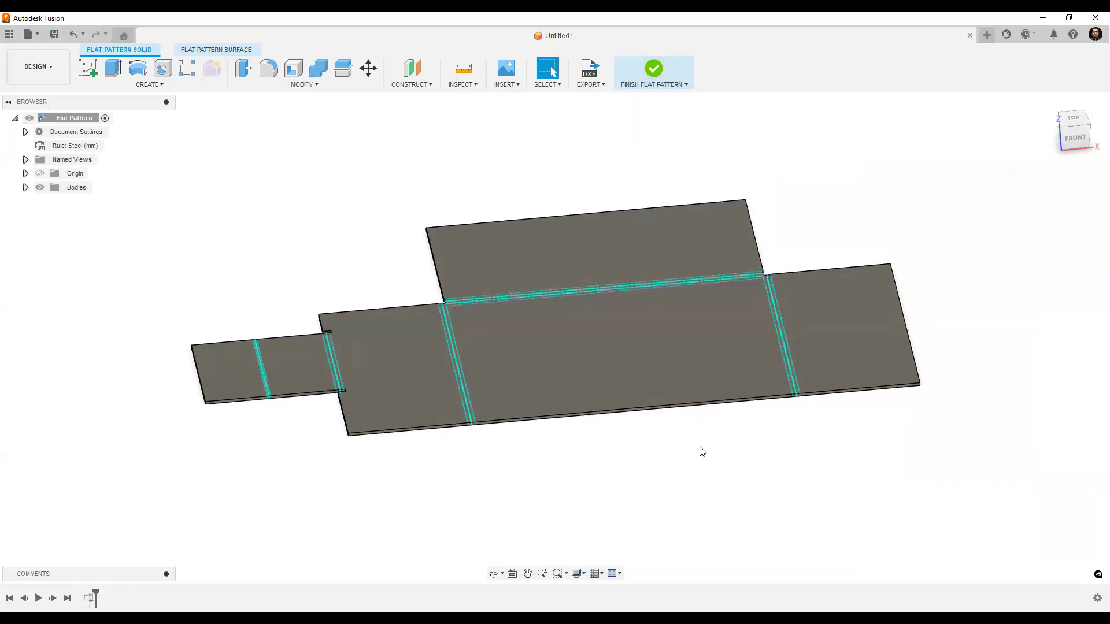
middle_drag(642, 165, 652, 159)
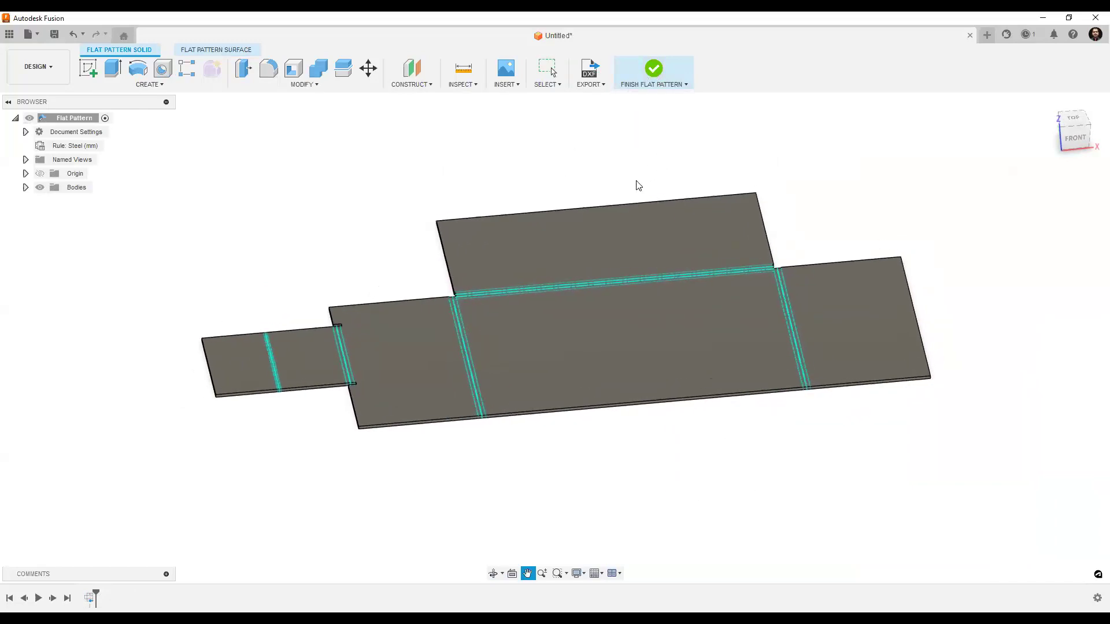
- Export the flat pattern as a DXF named sk to the assembly folder on the computer, without converting splines to polylines
middle_drag(657, 433, 686, 436)
click(604, 86)
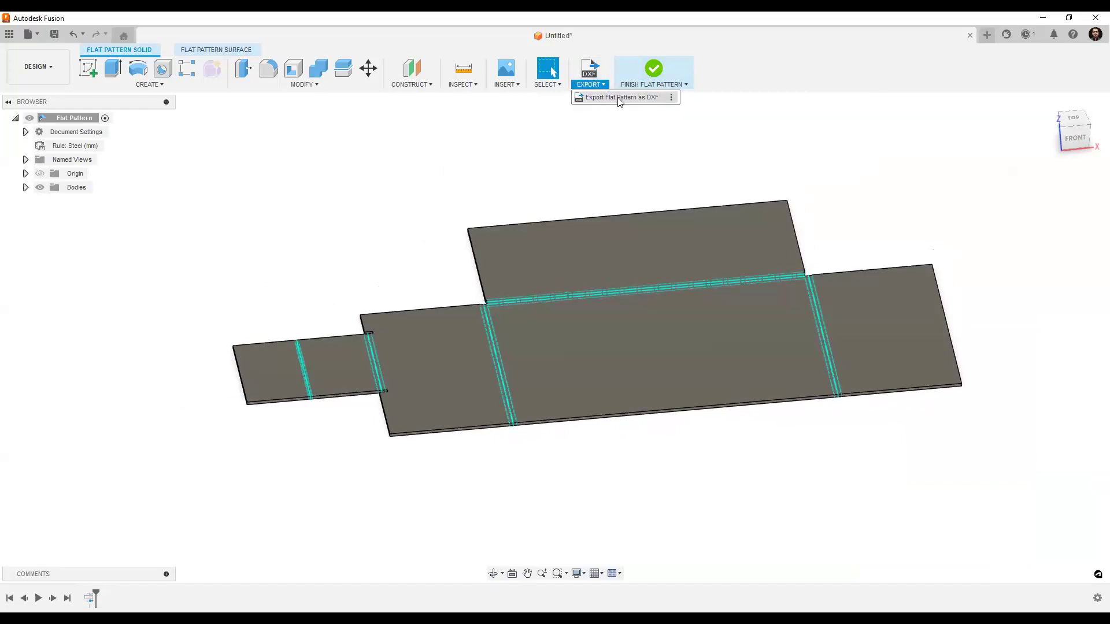
click(620, 98)
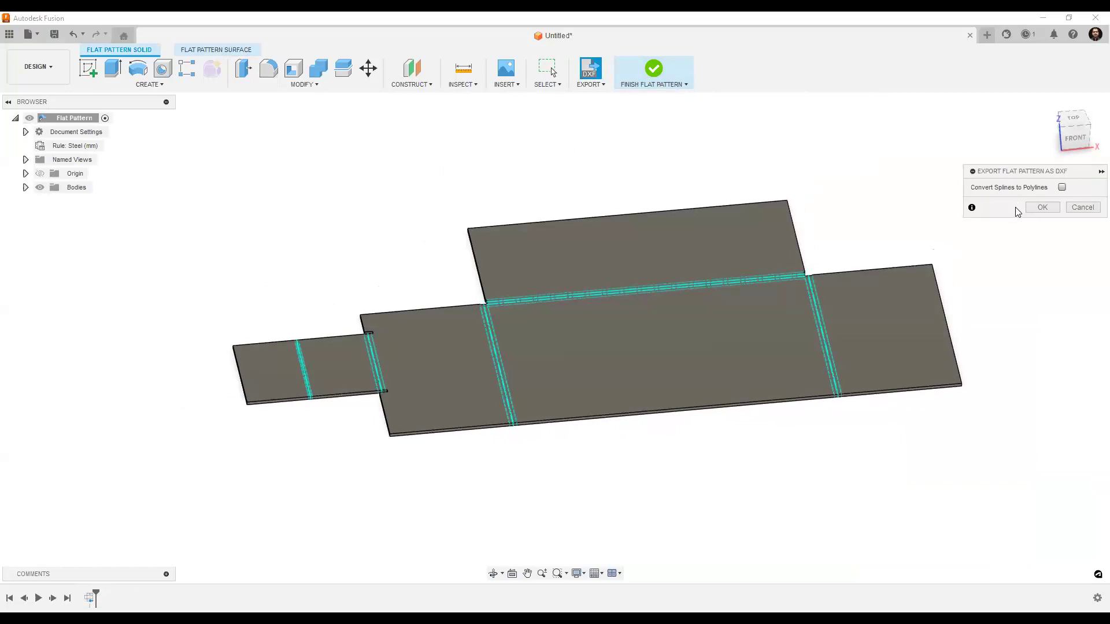
click(1062, 188)
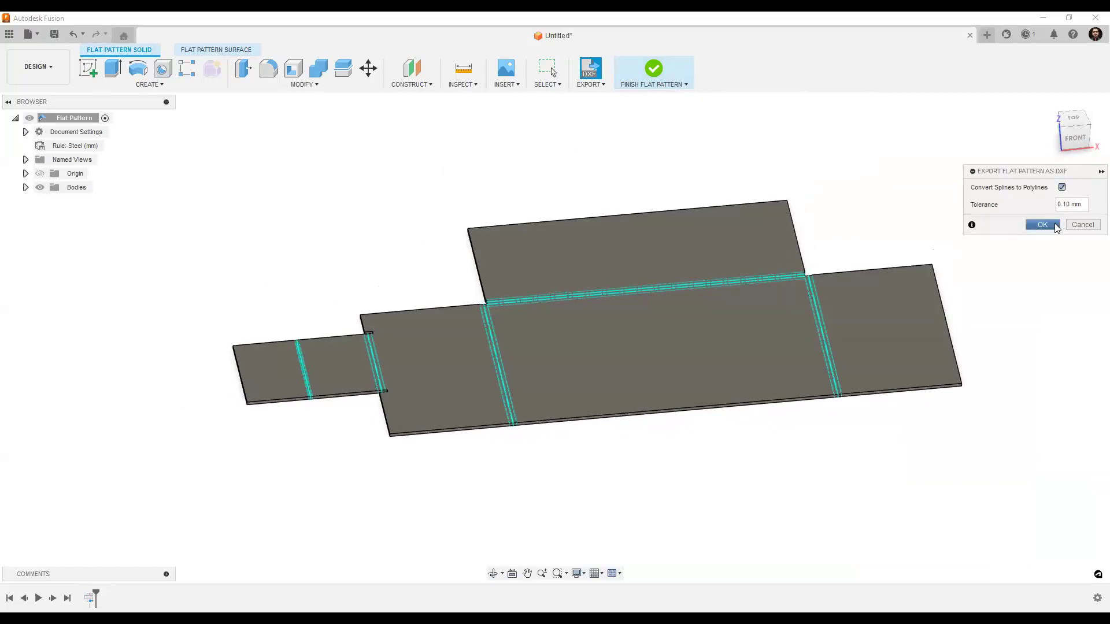
click(1062, 188)
click(1042, 207)
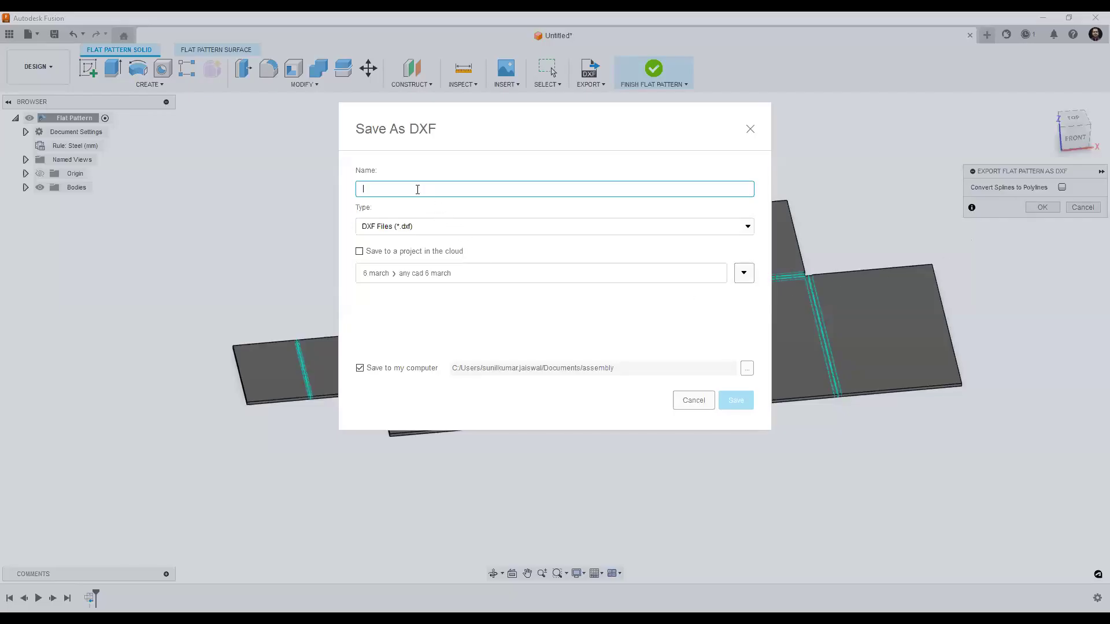
text(sk)
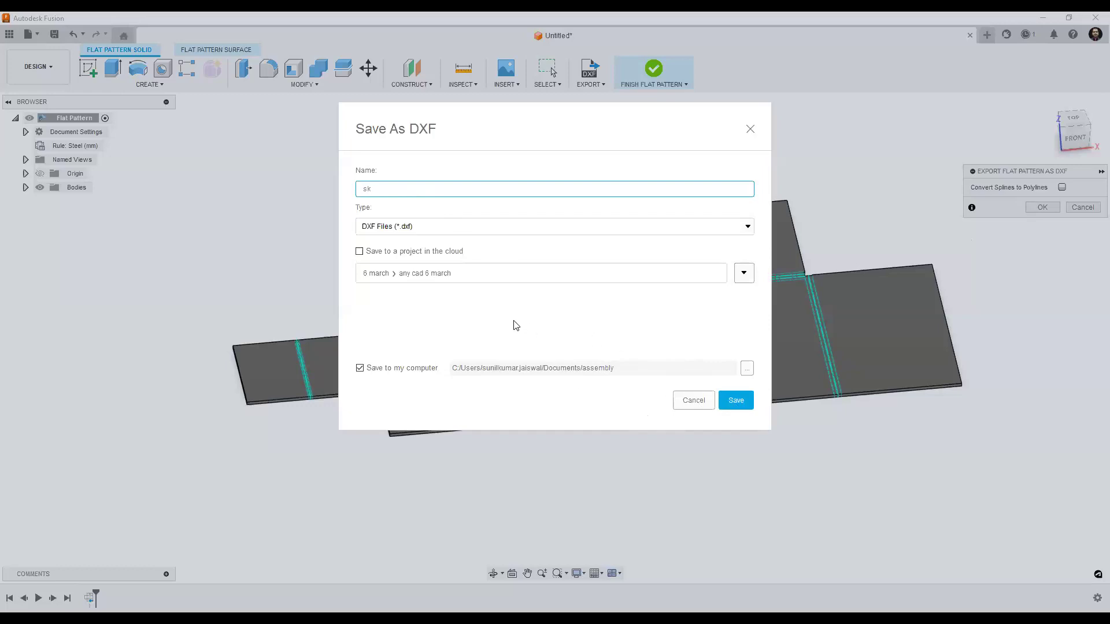
click(738, 401)
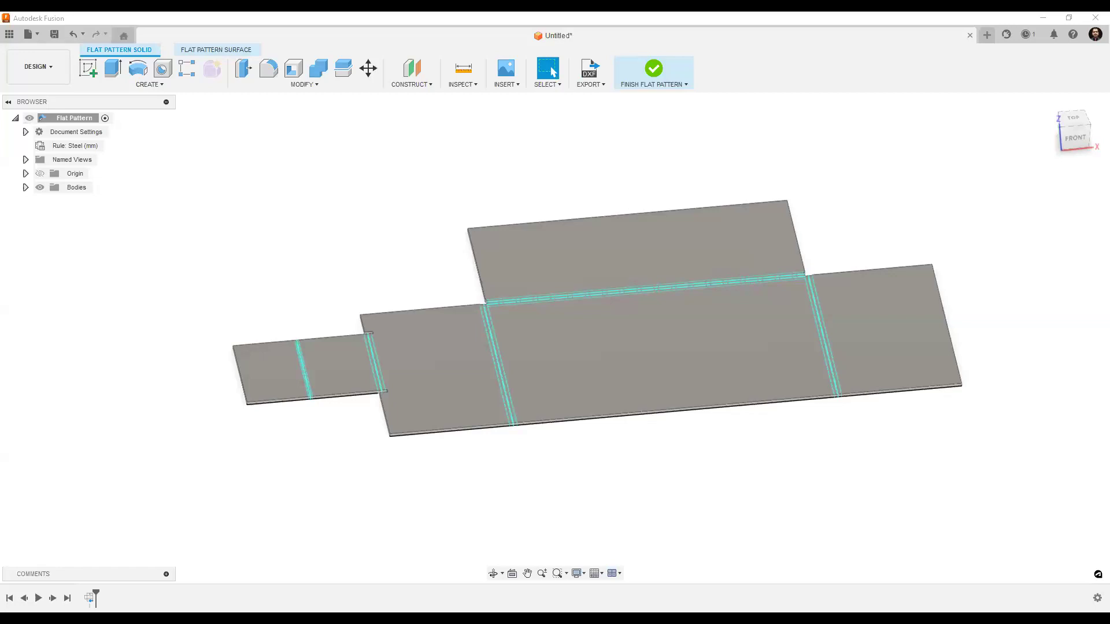
- Export the flat pattern as a DXF again under the name sk, replacing the existing file
middle_drag(420, 215, 377, 193)
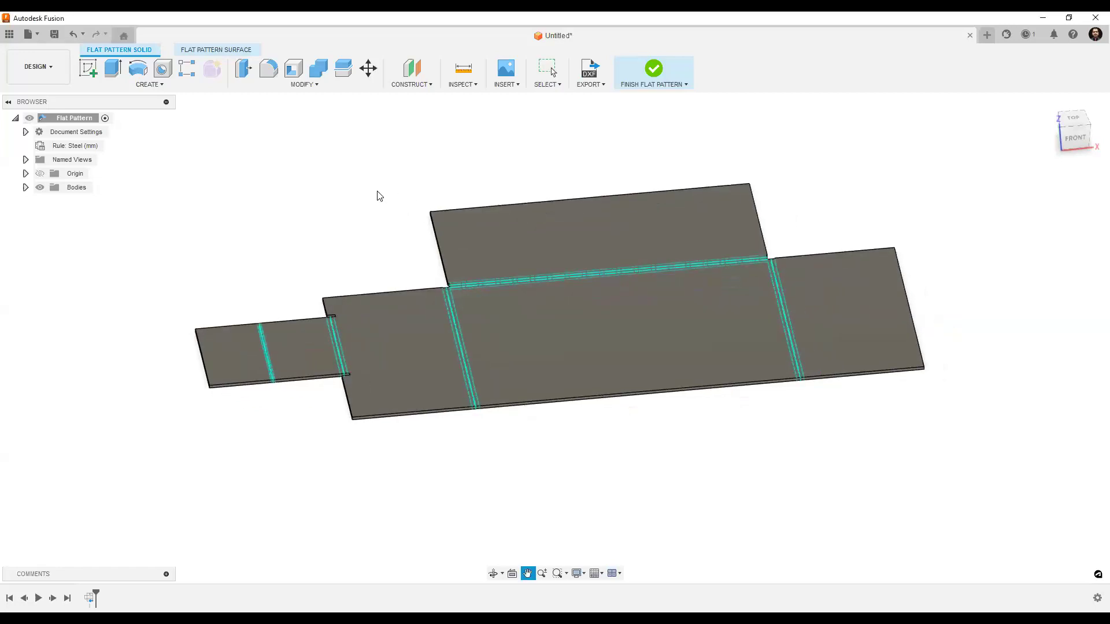
click(603, 84)
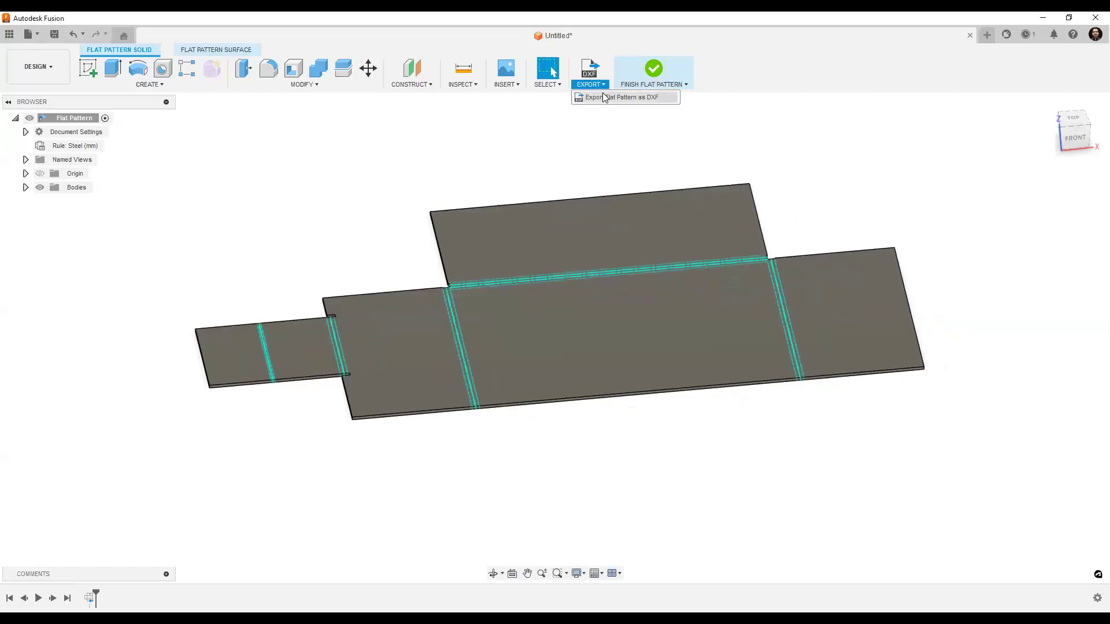
click(622, 97)
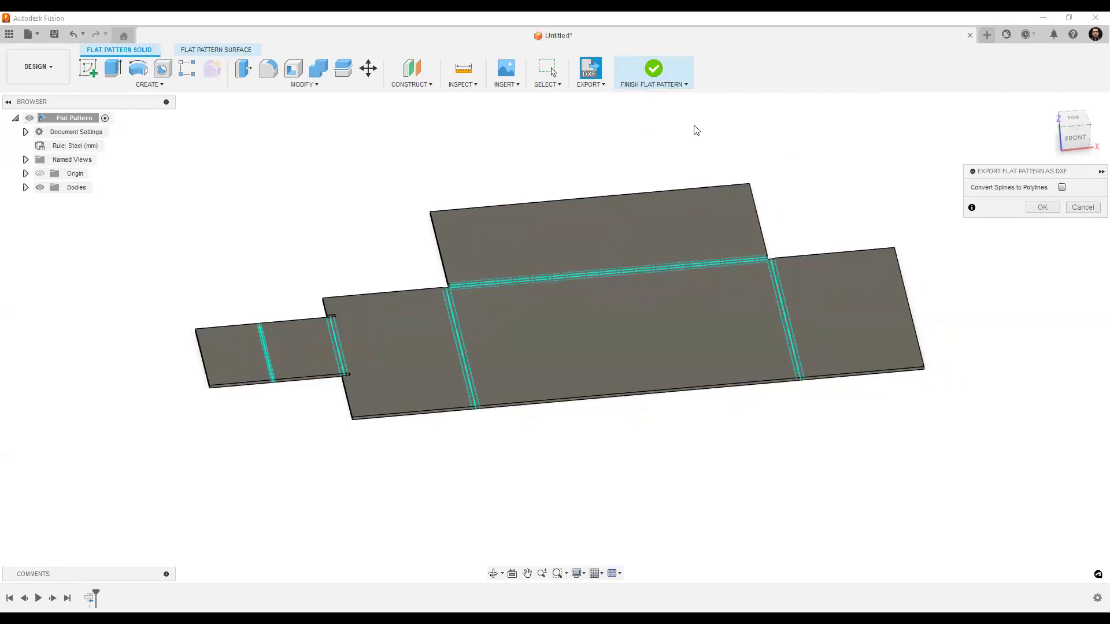
click(603, 85)
click(672, 146)
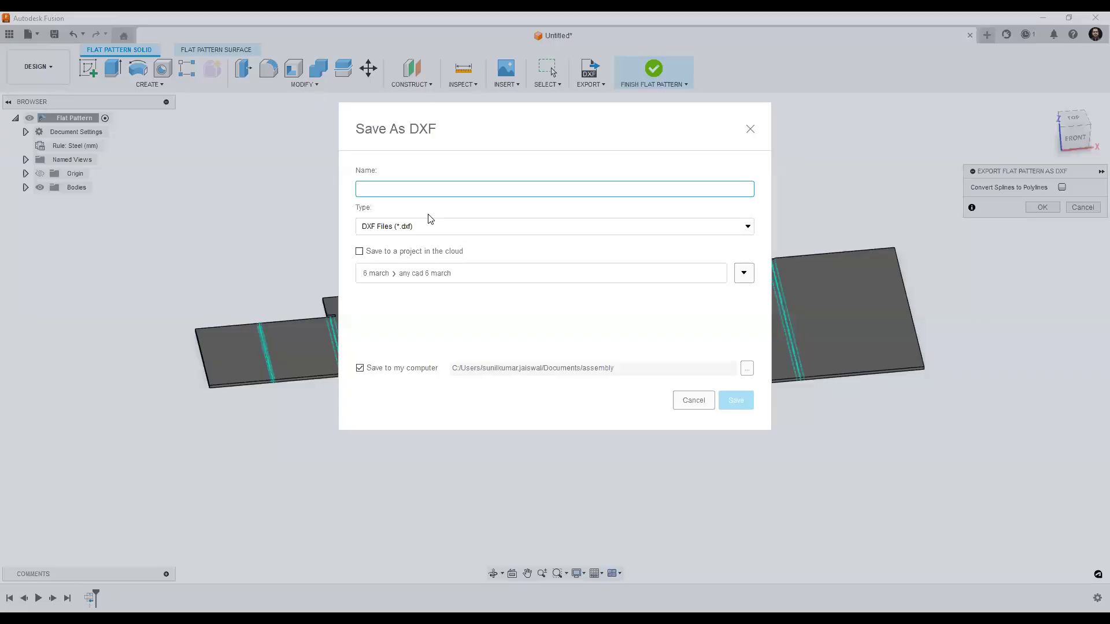
text(sk)
click(730, 397)
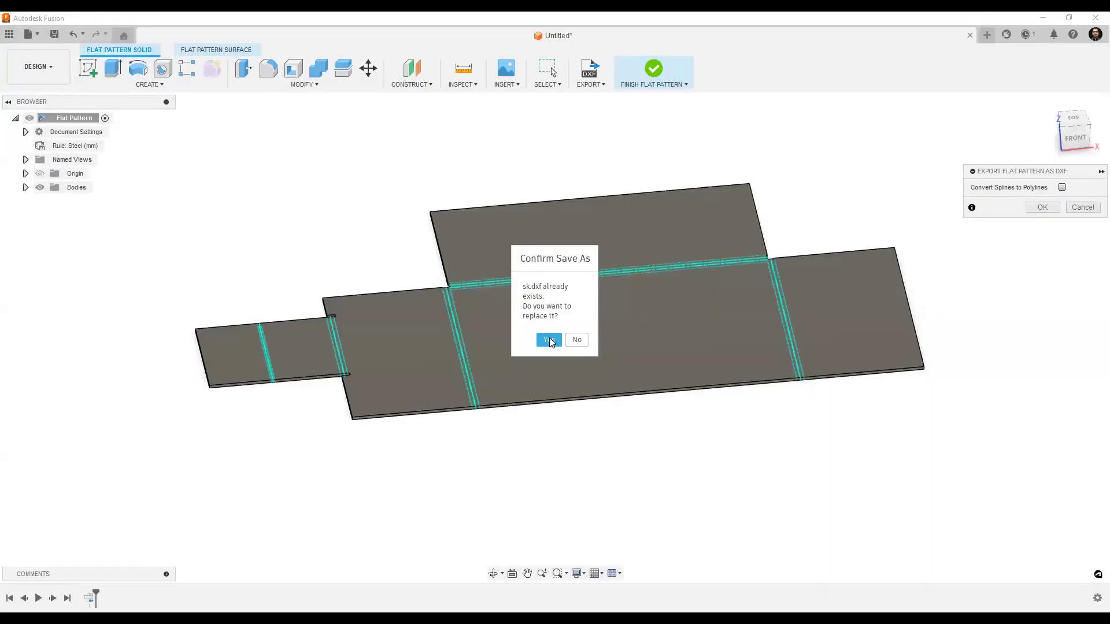
click(552, 344)
- Leave the flat pattern and start Insert DXF in a new sketch on the XY origin plane
middle_drag(386, 156, 681, 225)
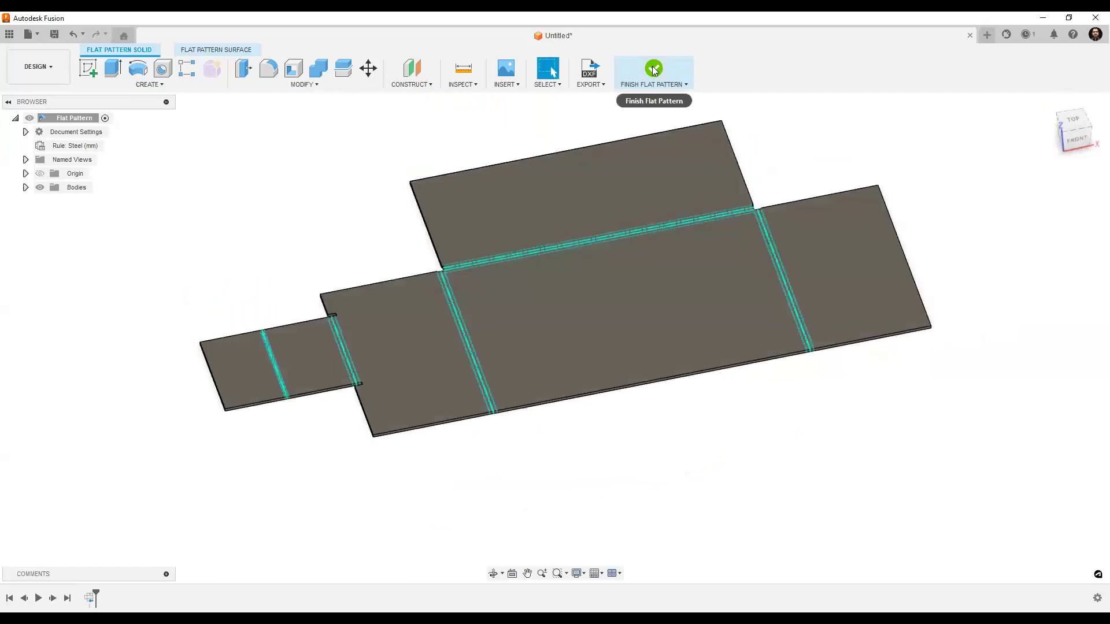
click(654, 69)
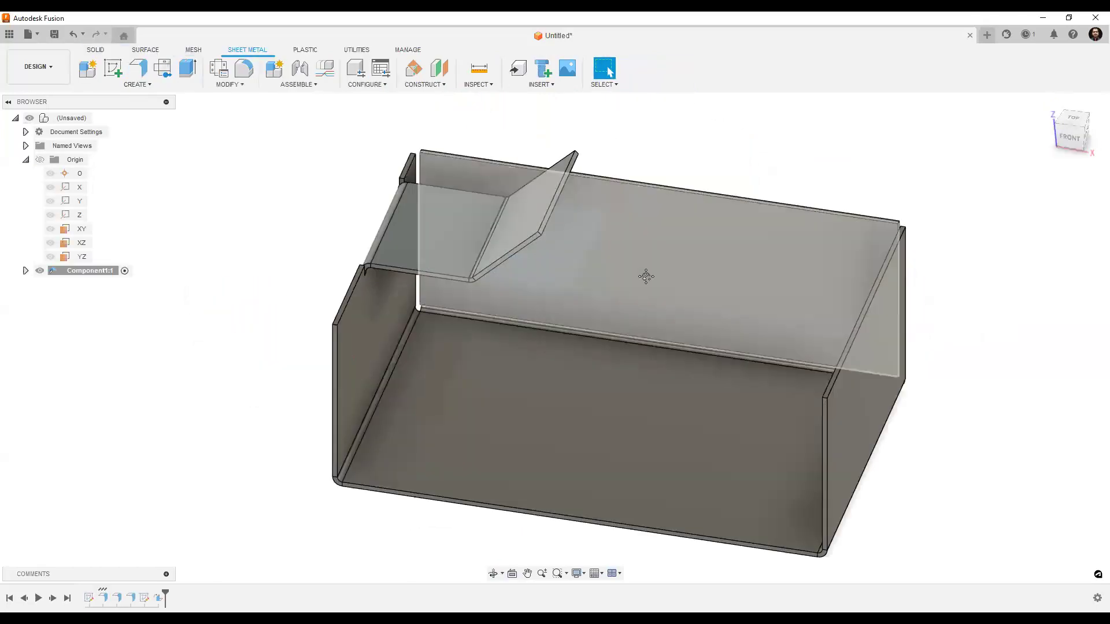
click(113, 68)
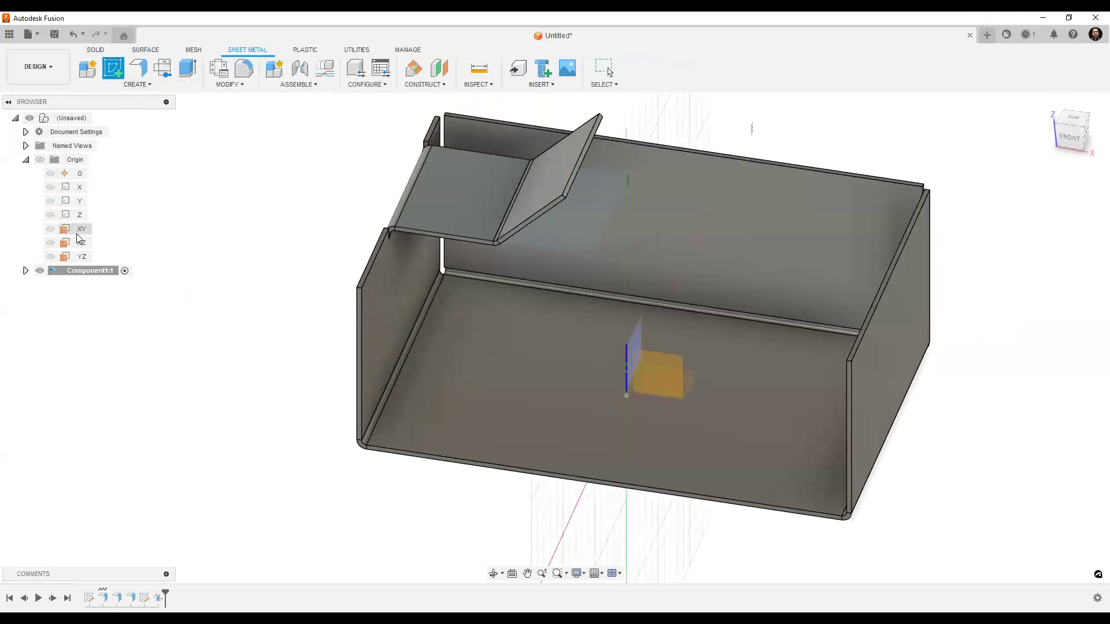
click(81, 231)
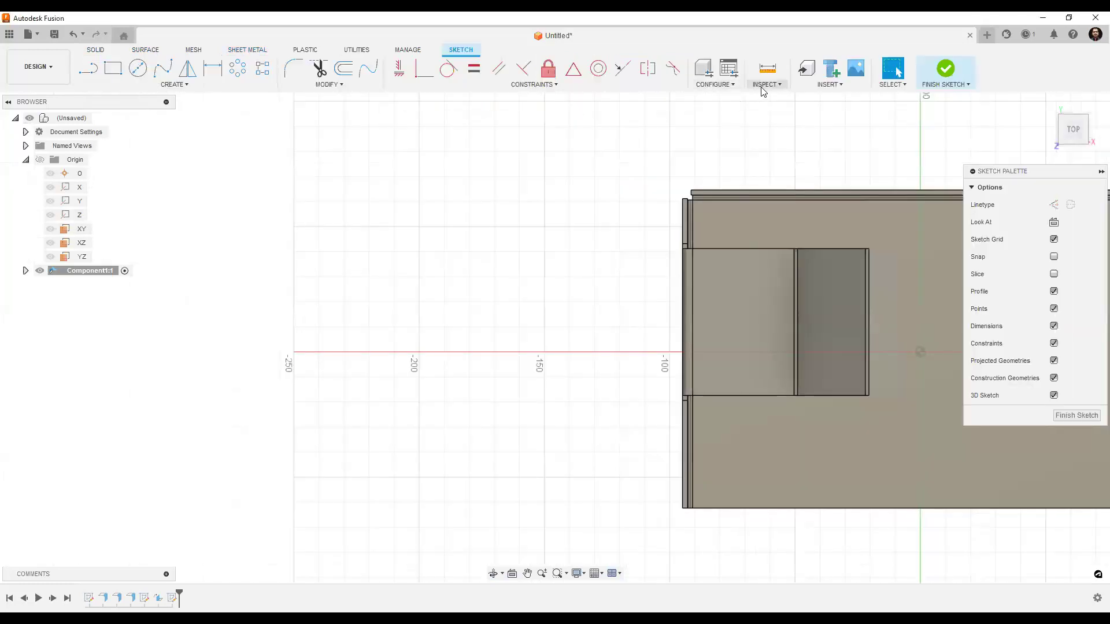
click(831, 85)
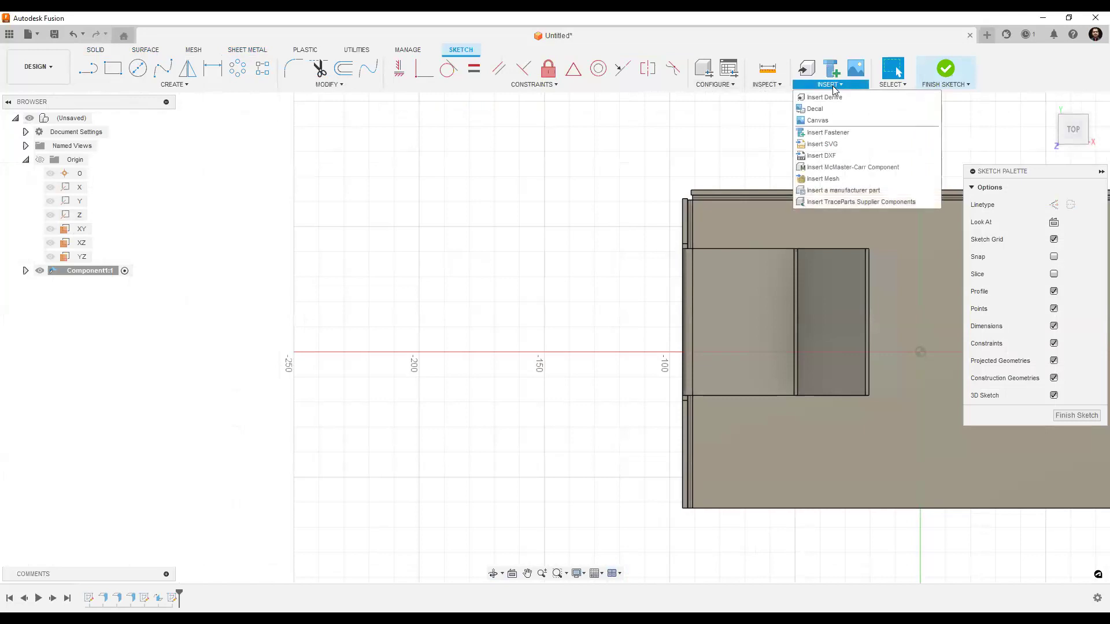
click(839, 158)
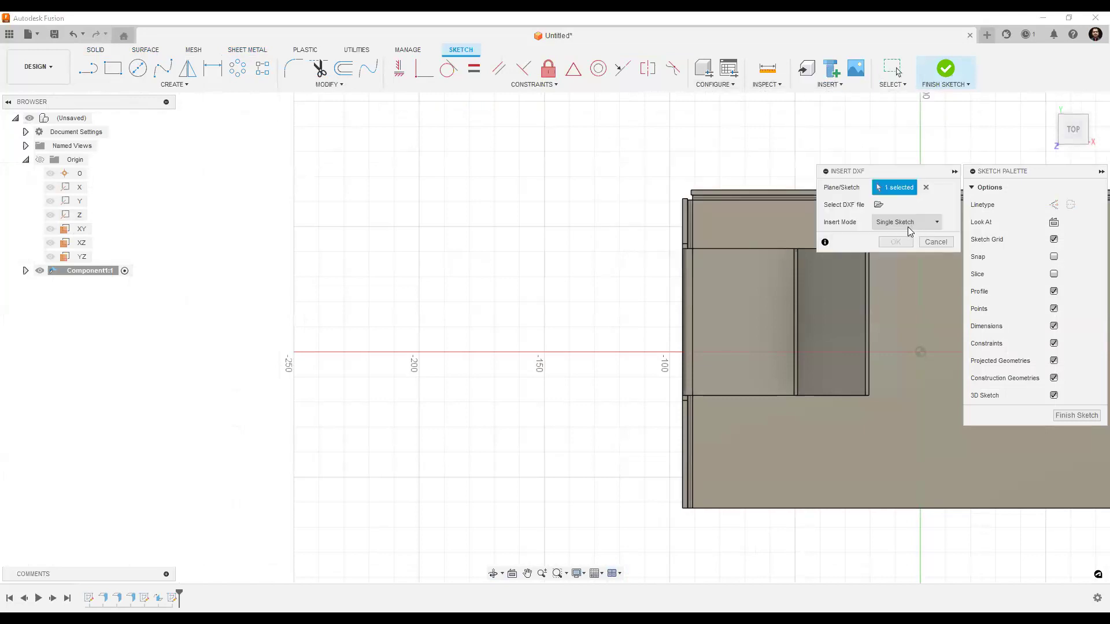
click(879, 205)
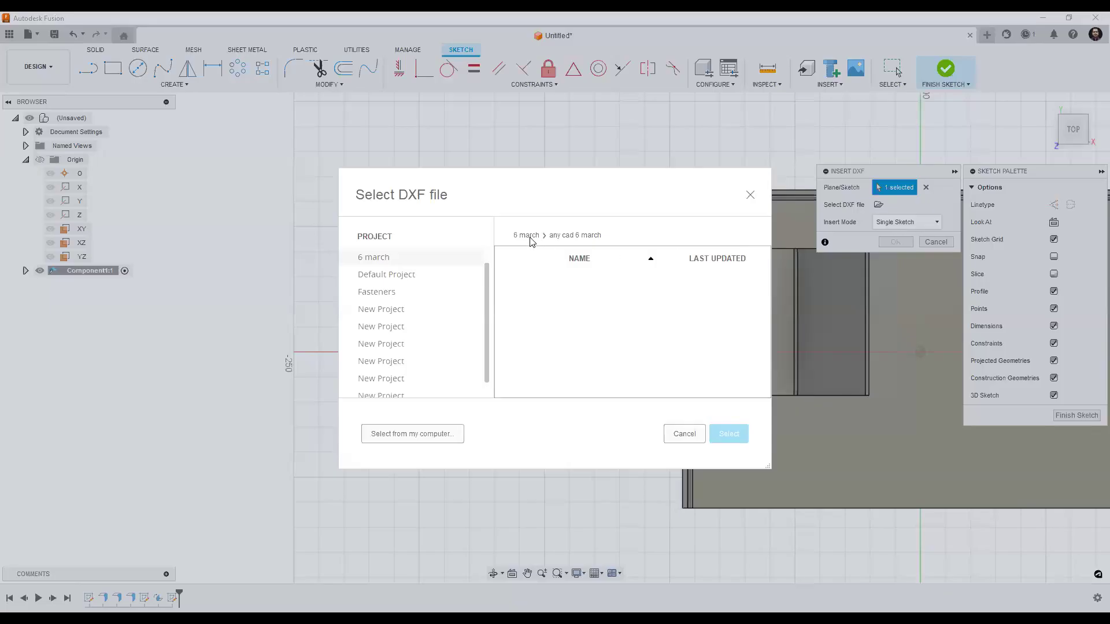
double_click(528, 278)
click(388, 276)
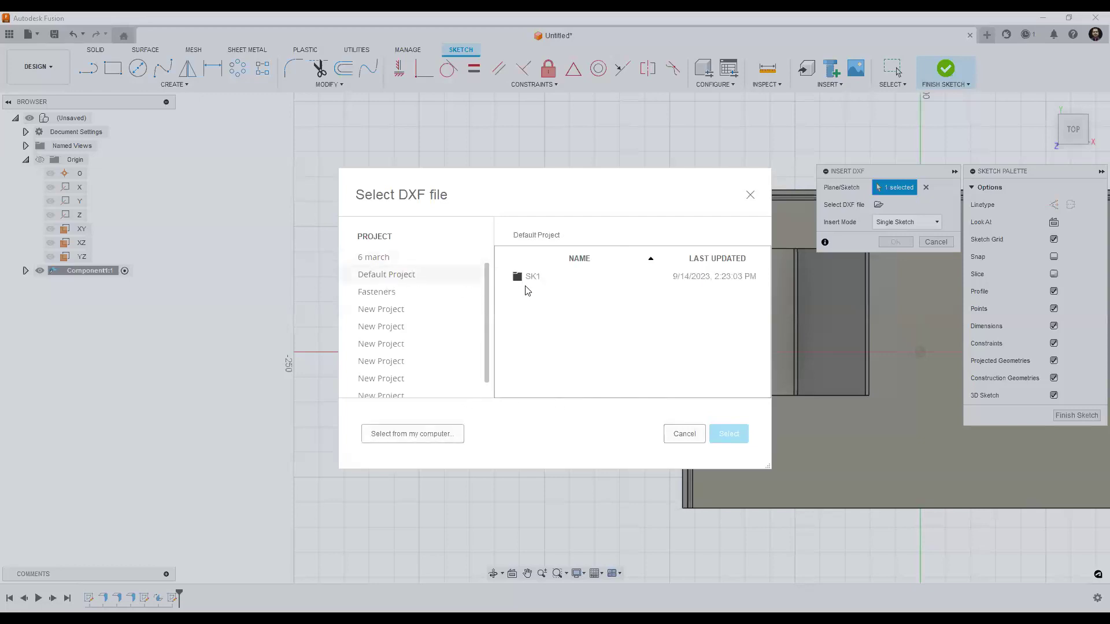
click(378, 258)
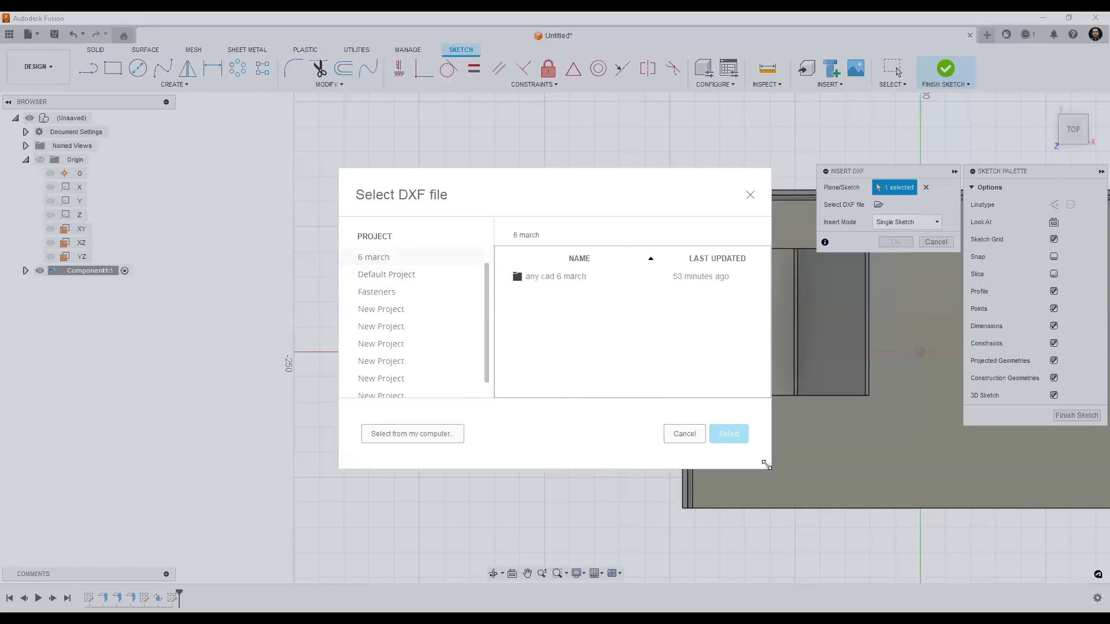
drag(766, 465, 1056, 576)
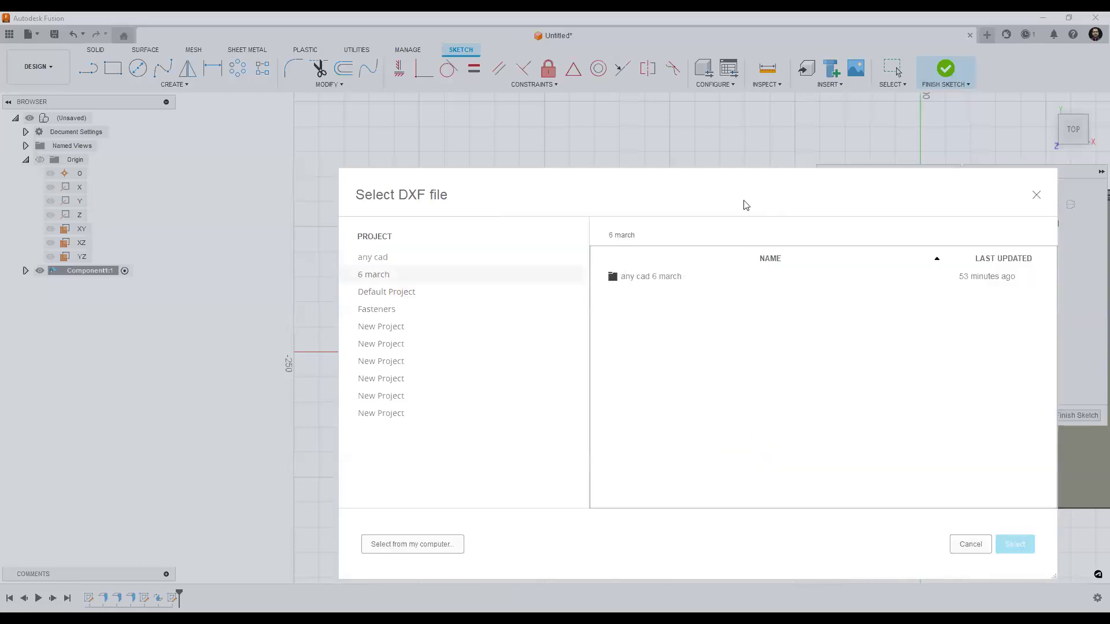
drag(744, 206, 252, 139)
click(488, 479)
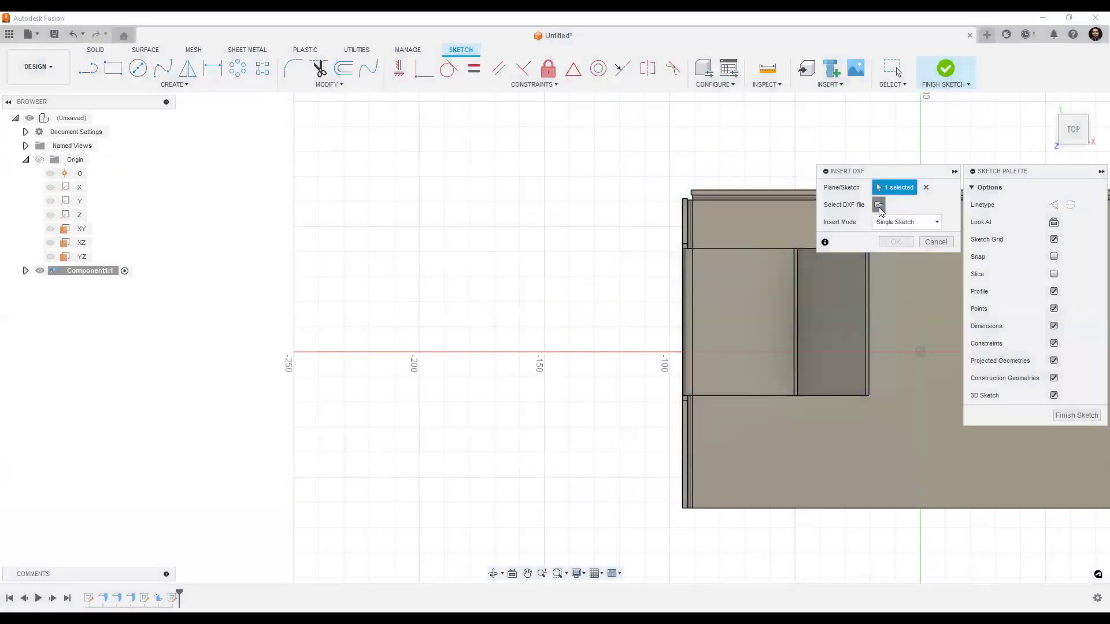
- Choose sk.dxf from the assembly folder on the computer as the DXF file to insert
click(879, 206)
click(389, 276)
click(383, 302)
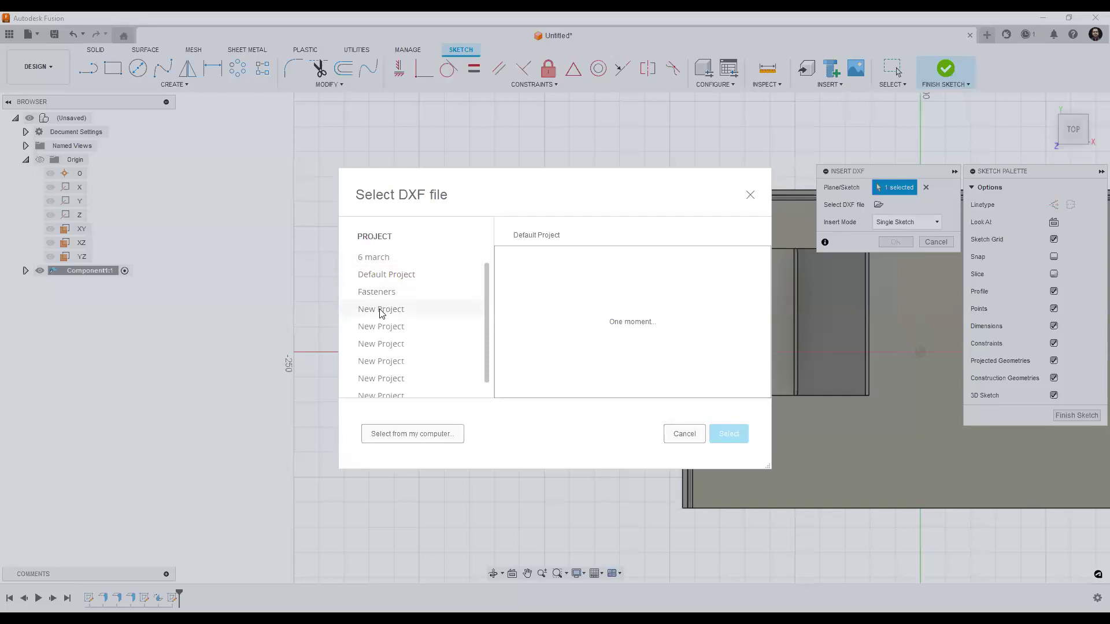
click(401, 342)
click(426, 433)
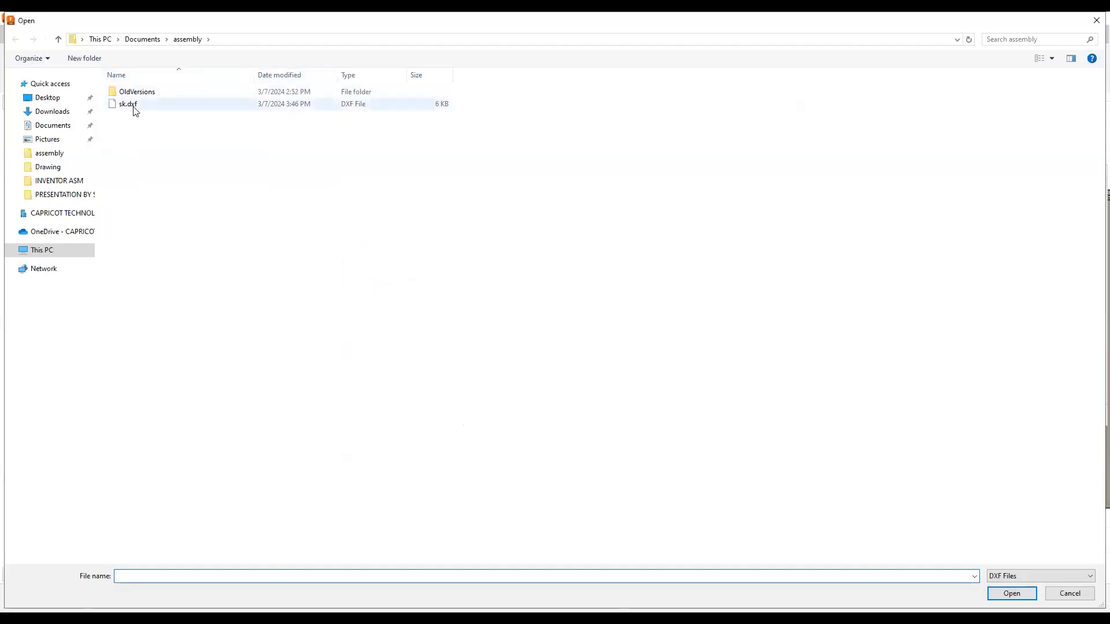
click(133, 105)
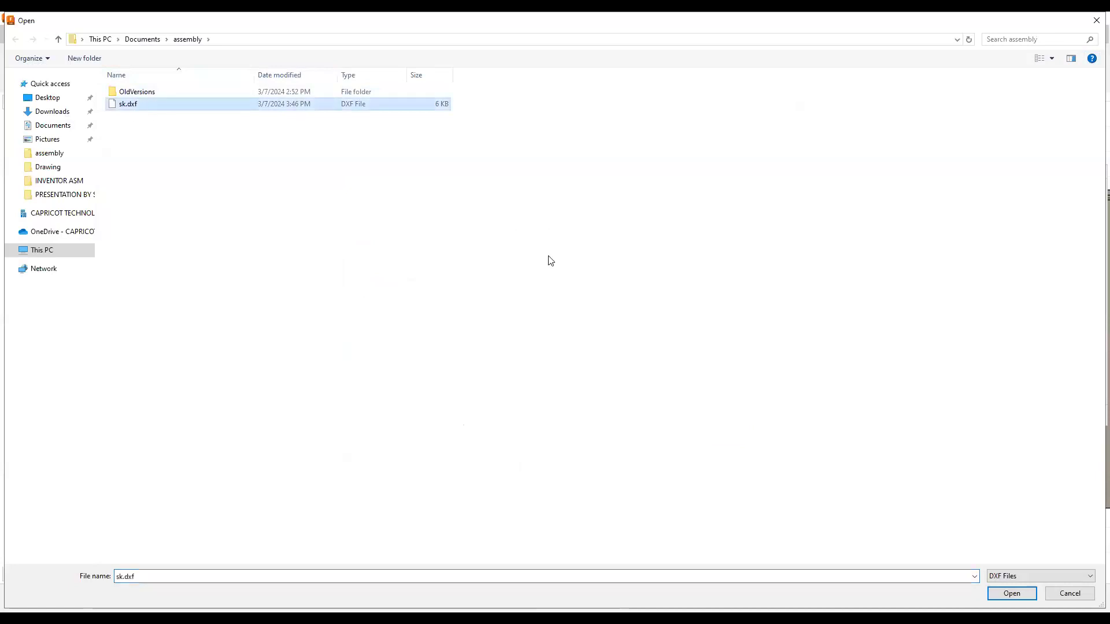
double_click(699, 27)
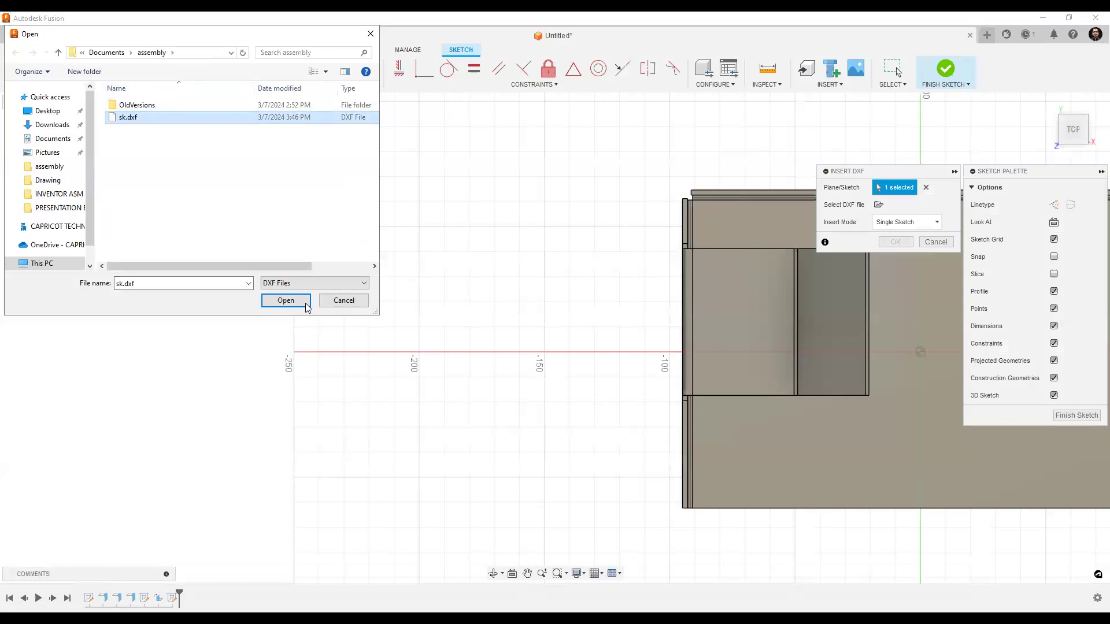
click(286, 300)
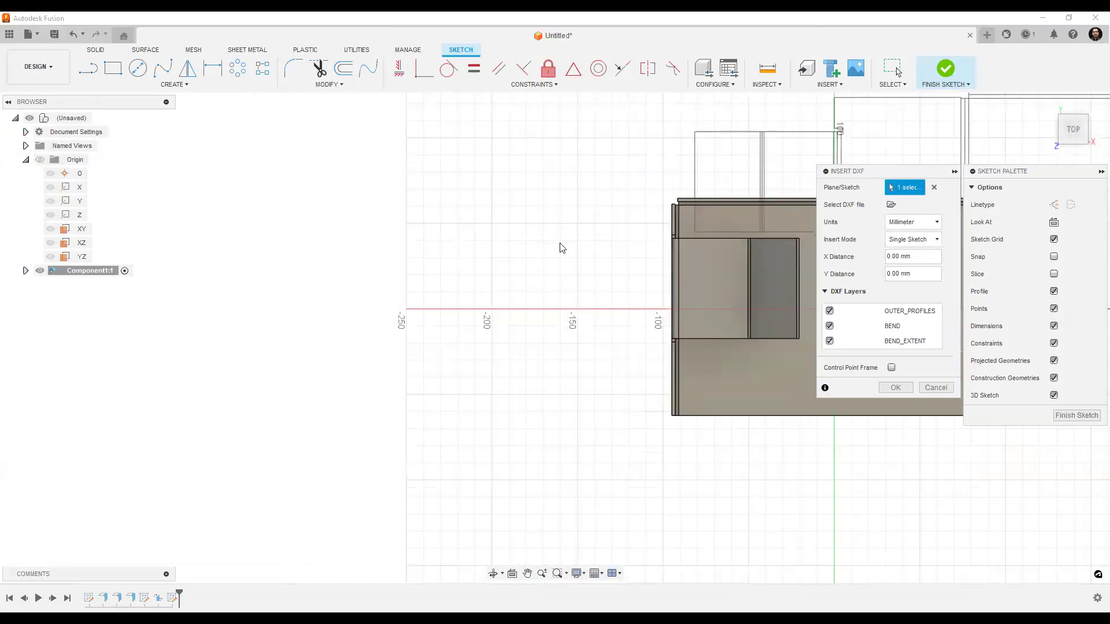
- Move the DXF geometry clear of the box, to about 116 mm in X and 138 mm in Y
scroll(556, 282, down, 3)
middle_drag(724, 289, 414, 416)
middle_drag(665, 240, 586, 333)
middle_drag(436, 402, 359, 405)
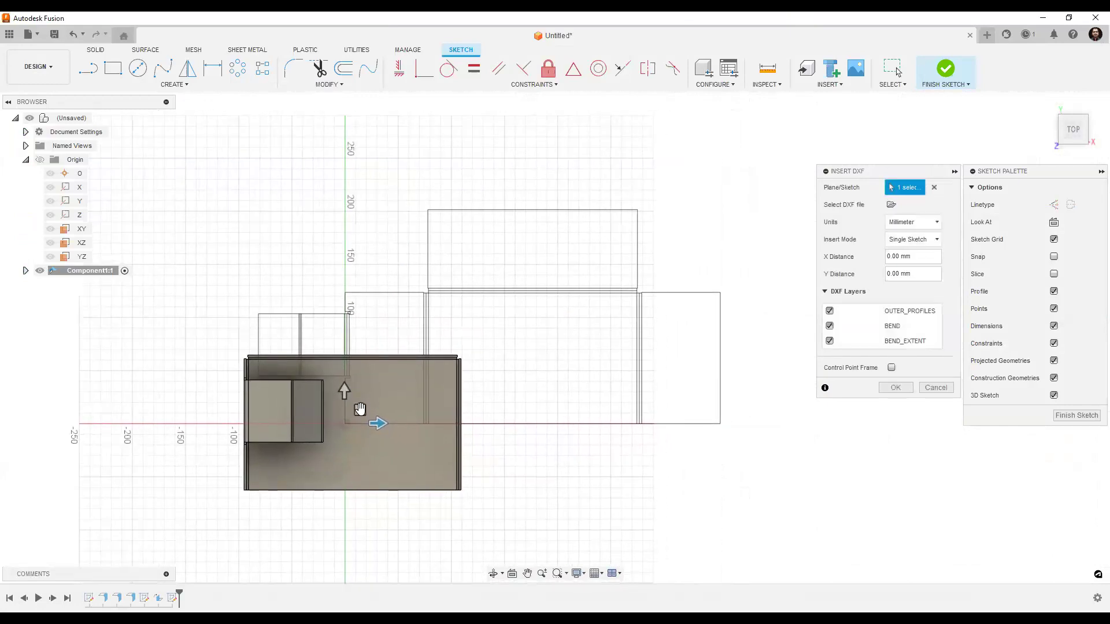
drag(360, 409, 476, 339)
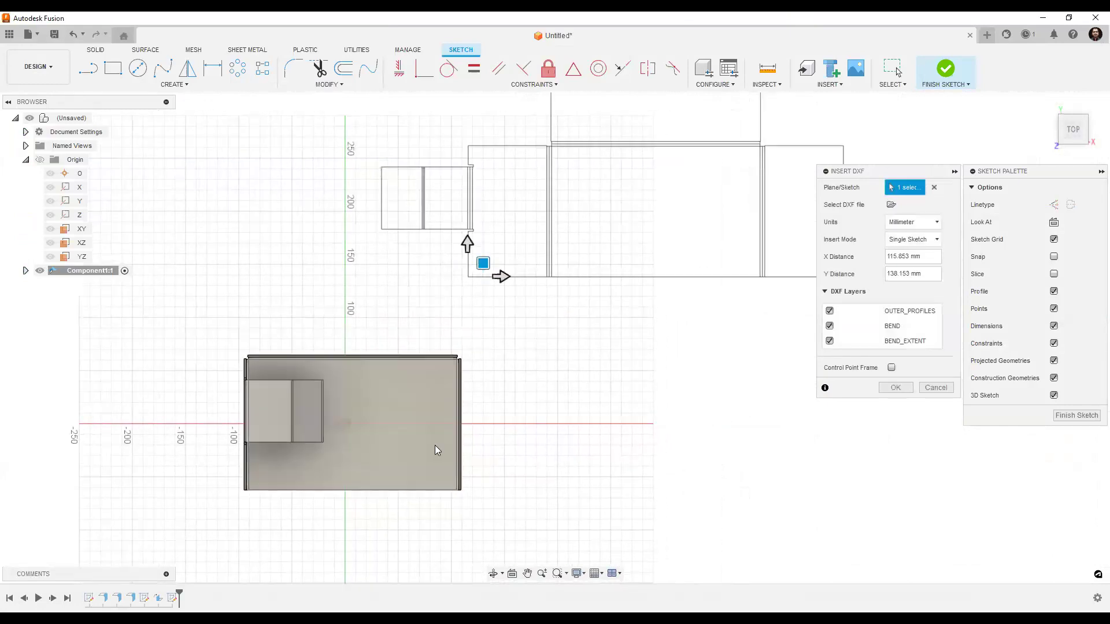
- Exclude the BEND_EXTENT and BEND layers and insert the DXF with only its OUTER_PROFILES layer
scroll(437, 450, down, 5)
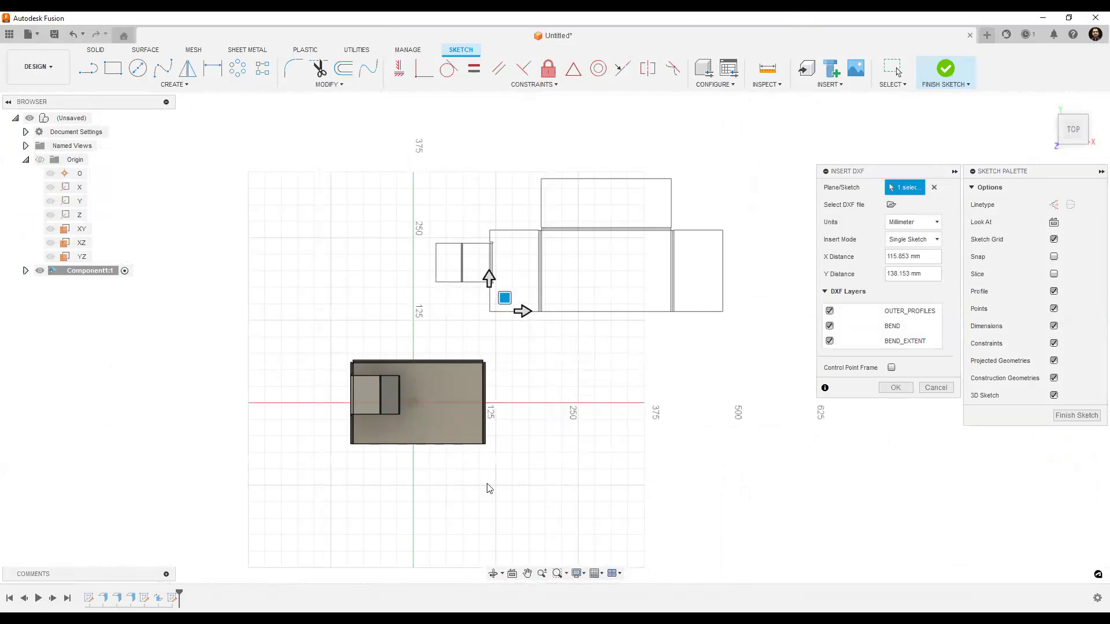
scroll(530, 342, up, 4)
mouse_move(530, 341)
middle_down()
mouse_move(510, 411)
mouse_move(478, 458)
mouse_move(399, 466)
middle_up()
scroll(511, 398, up, 2)
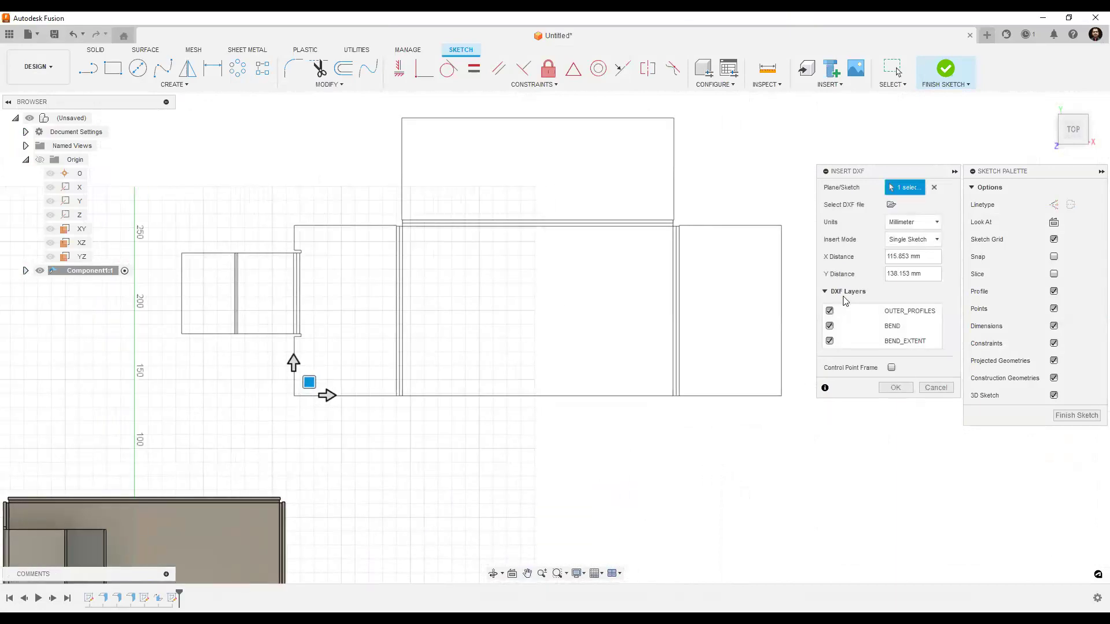
click(830, 342)
click(831, 342)
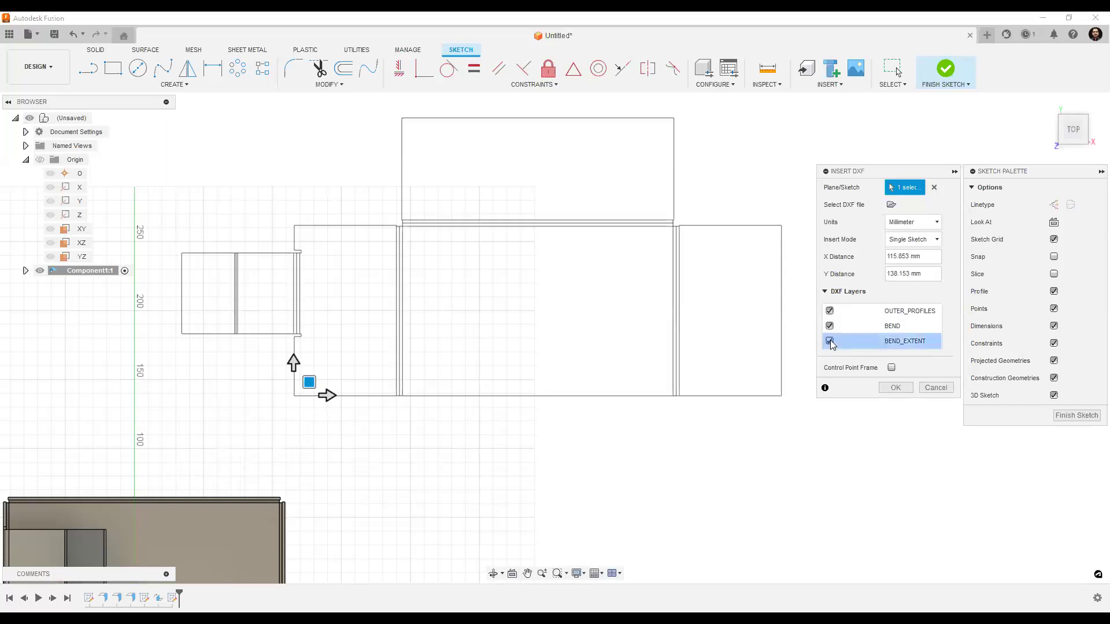
click(830, 342)
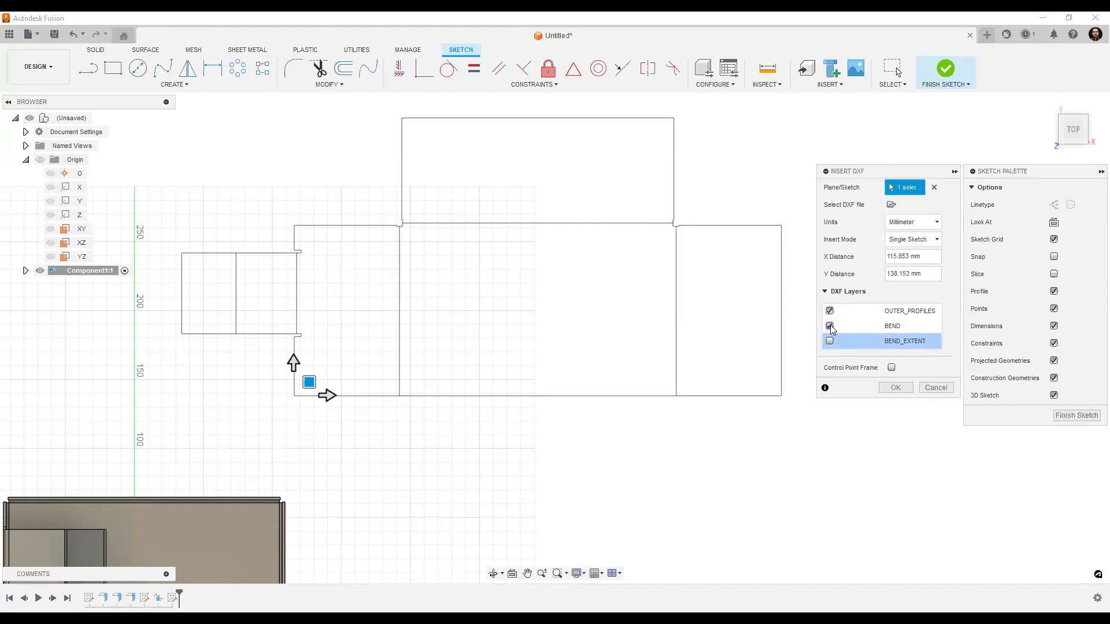
click(830, 327)
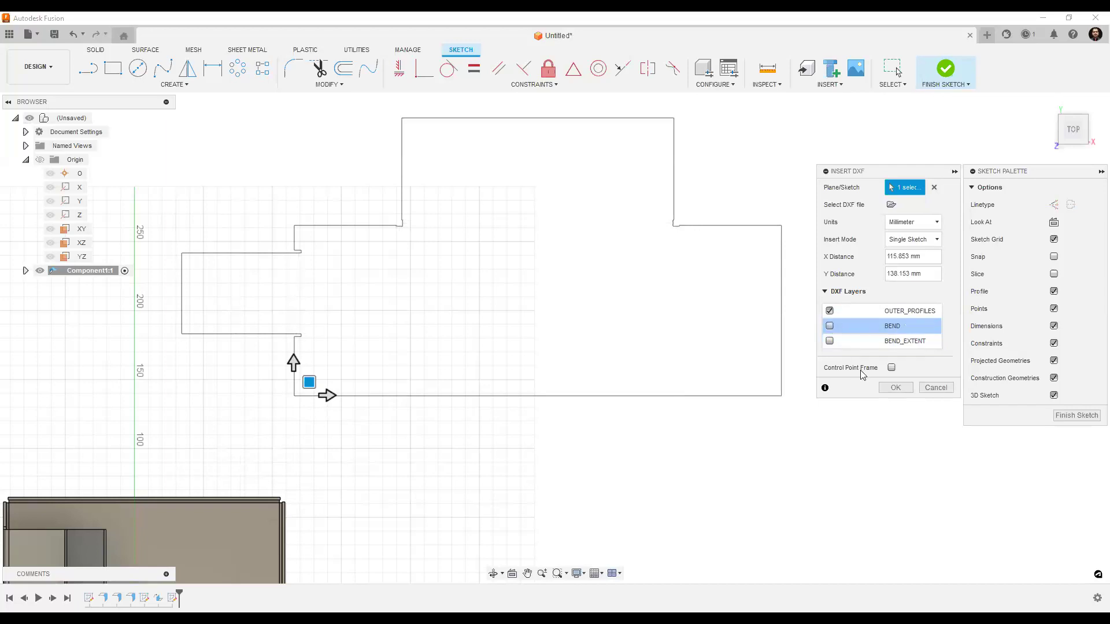
click(898, 393)
click(894, 389)
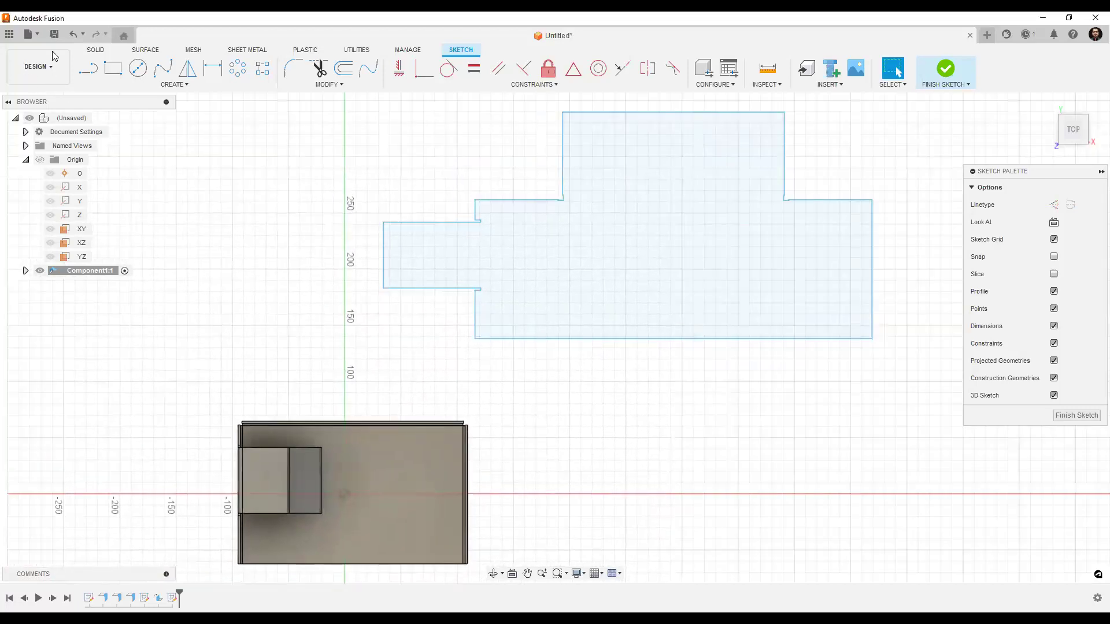
- Open the export dialog for the design and review the available export file types
click(37, 35)
click(61, 175)
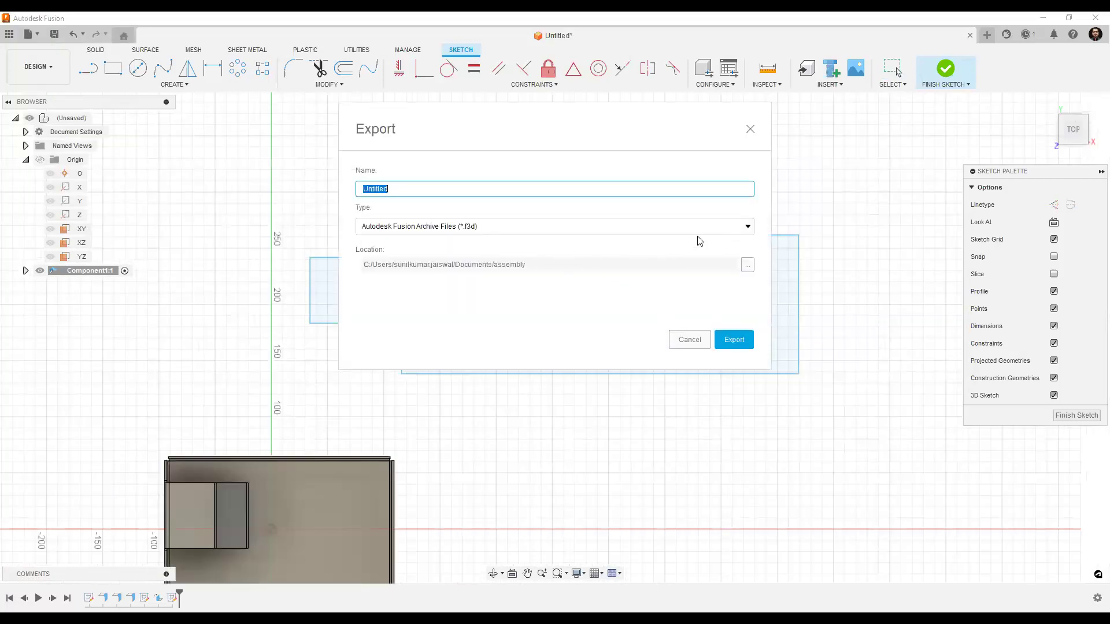
click(525, 228)
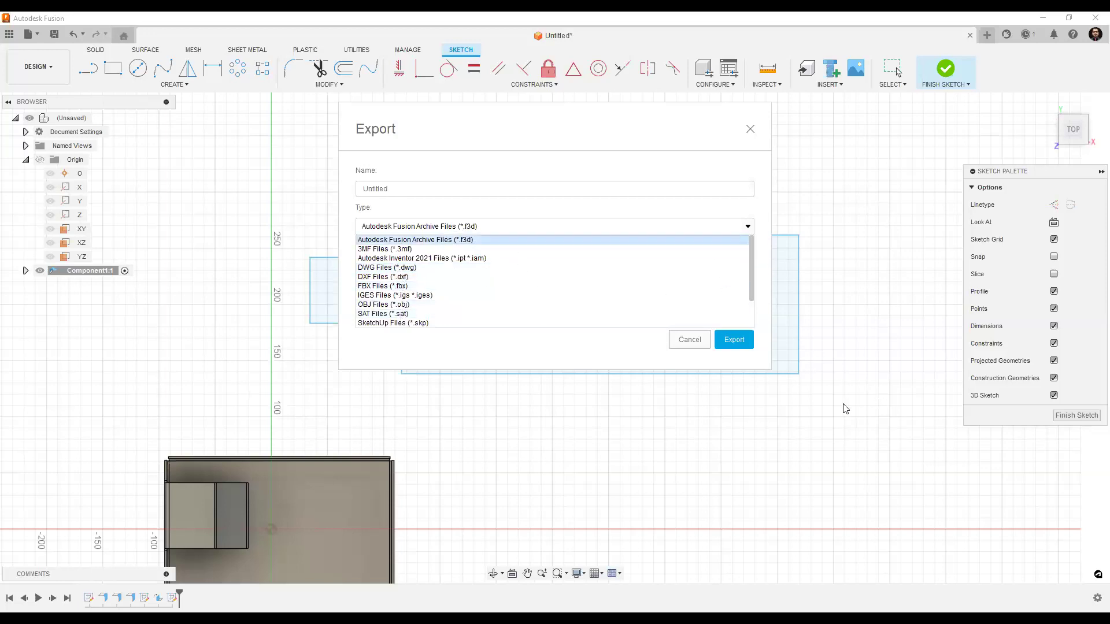
click(779, 298)
click(735, 339)
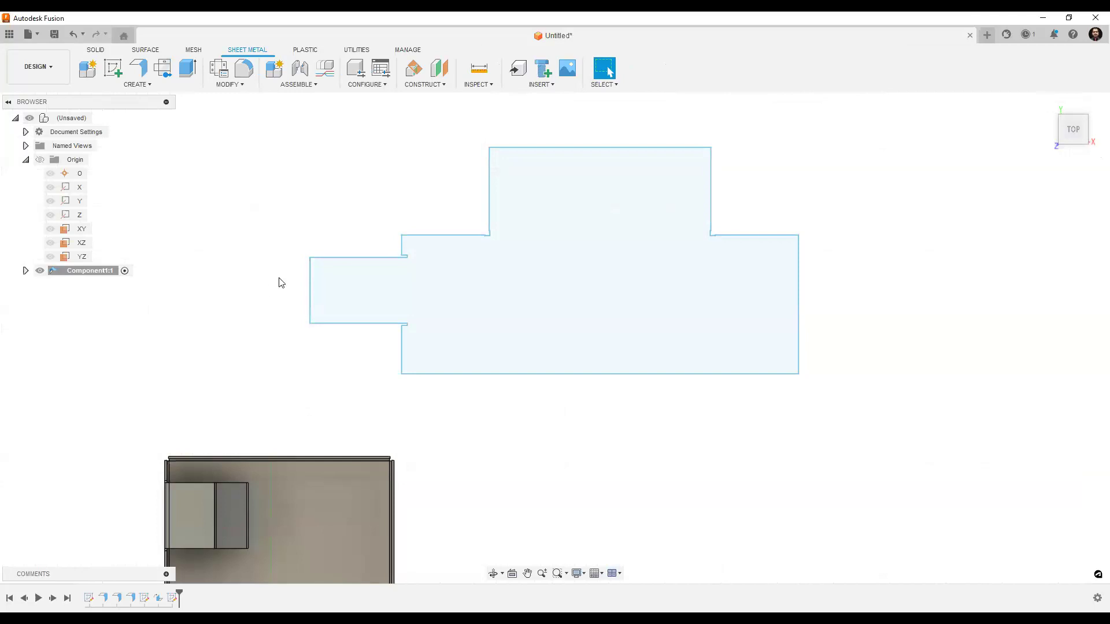
- Delete the sketch holding the inserted DXF outline from the design history
click(25, 271)
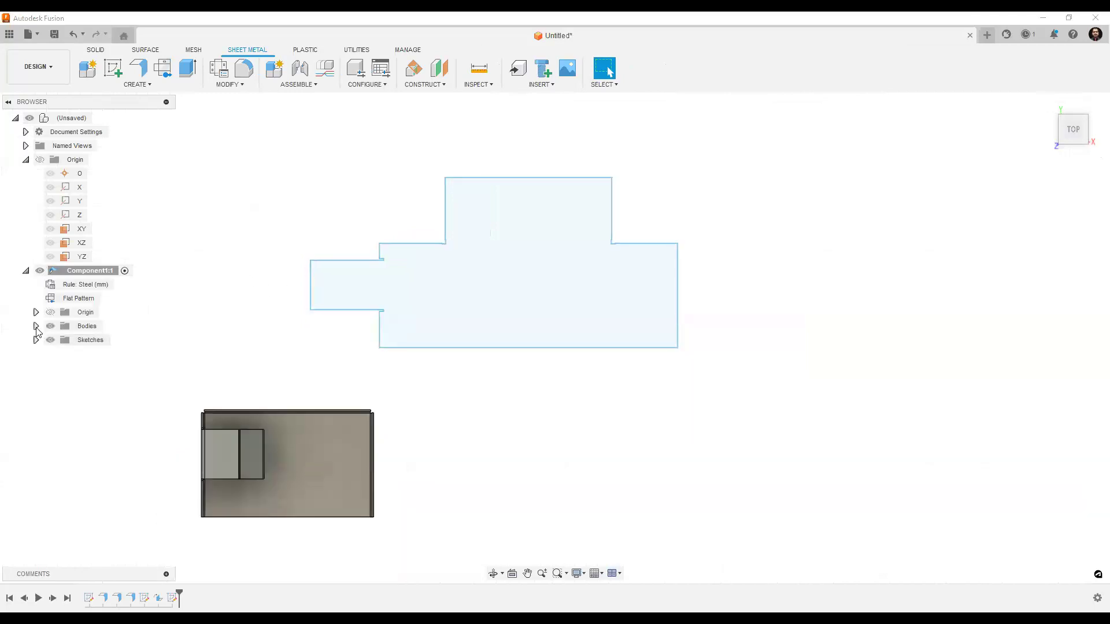
right_click(172, 604)
click(223, 471)
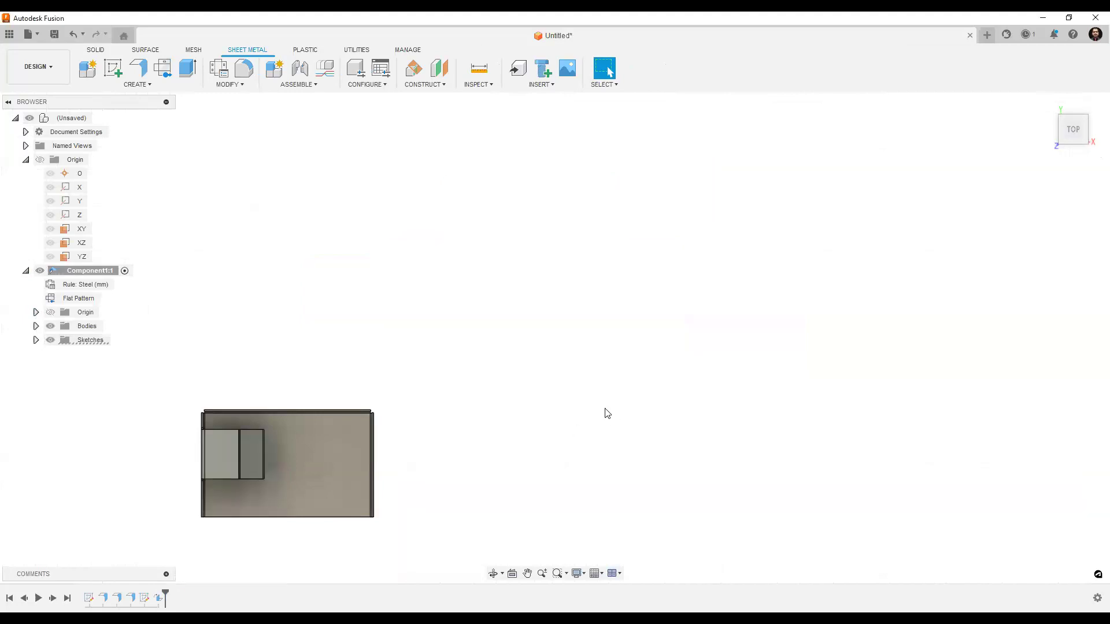
shift+middle_drag(622, 359, 657, 297)
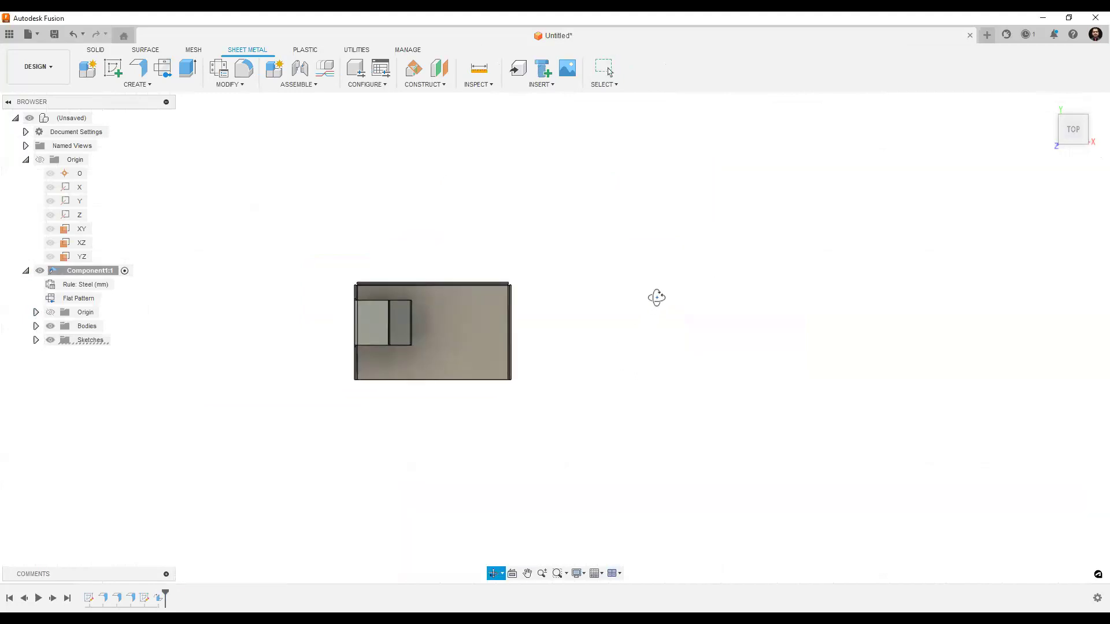
scroll(339, 414, up, 5)
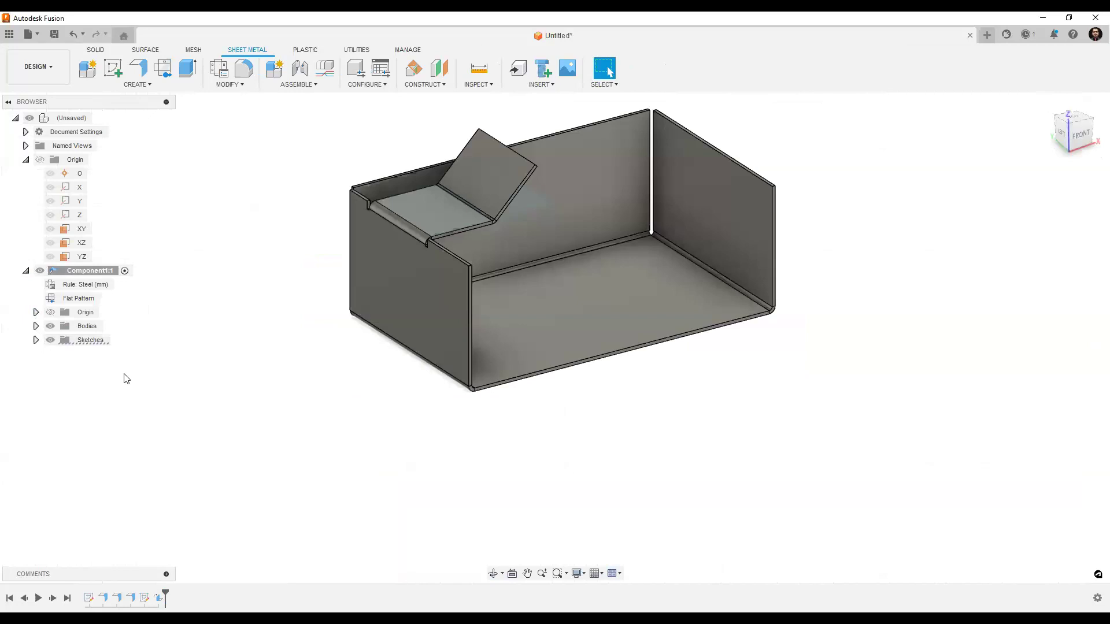
- Expand the component's bodies and sketches, and activate its flat pattern to examine the unfolded box before returning to the folded model
click(35, 354)
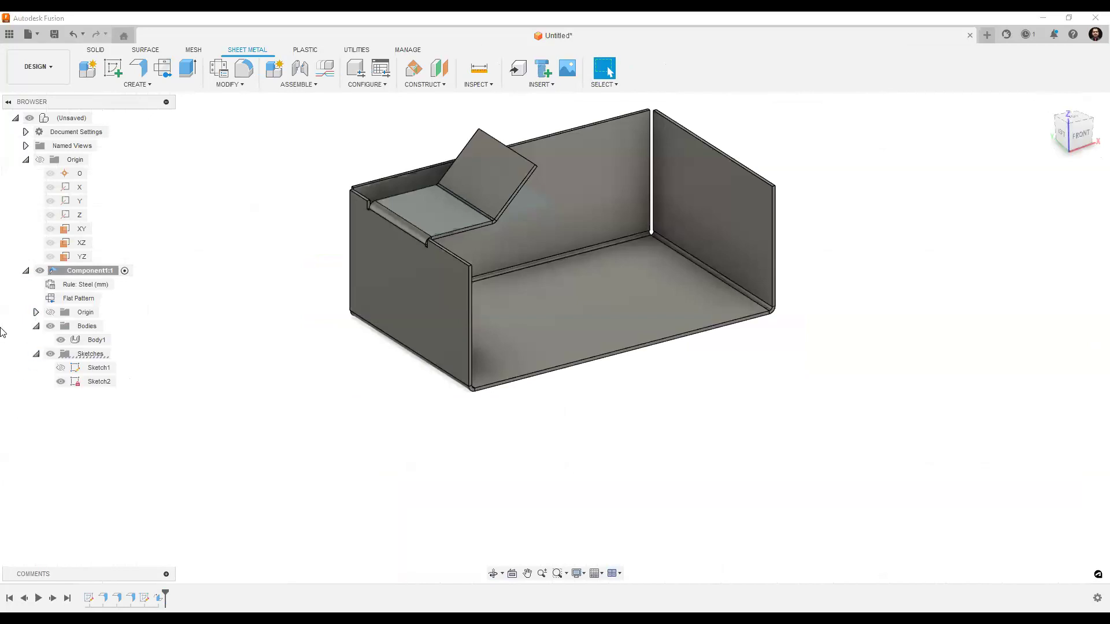
middle_drag(617, 424, 692, 419)
middle_drag(332, 395, 345, 400)
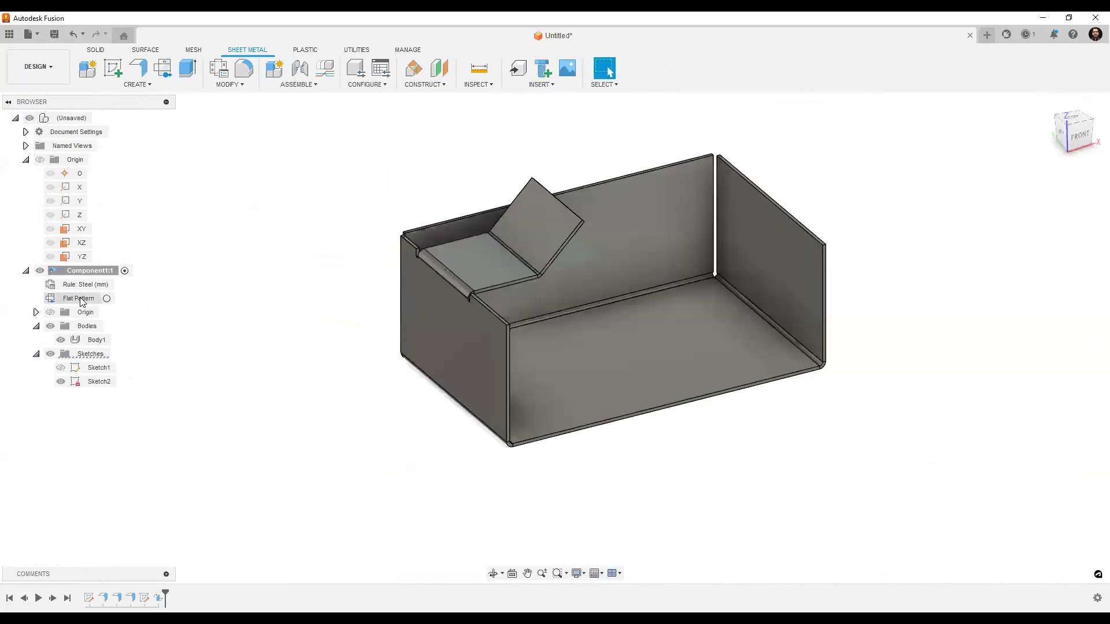
right_click(79, 297)
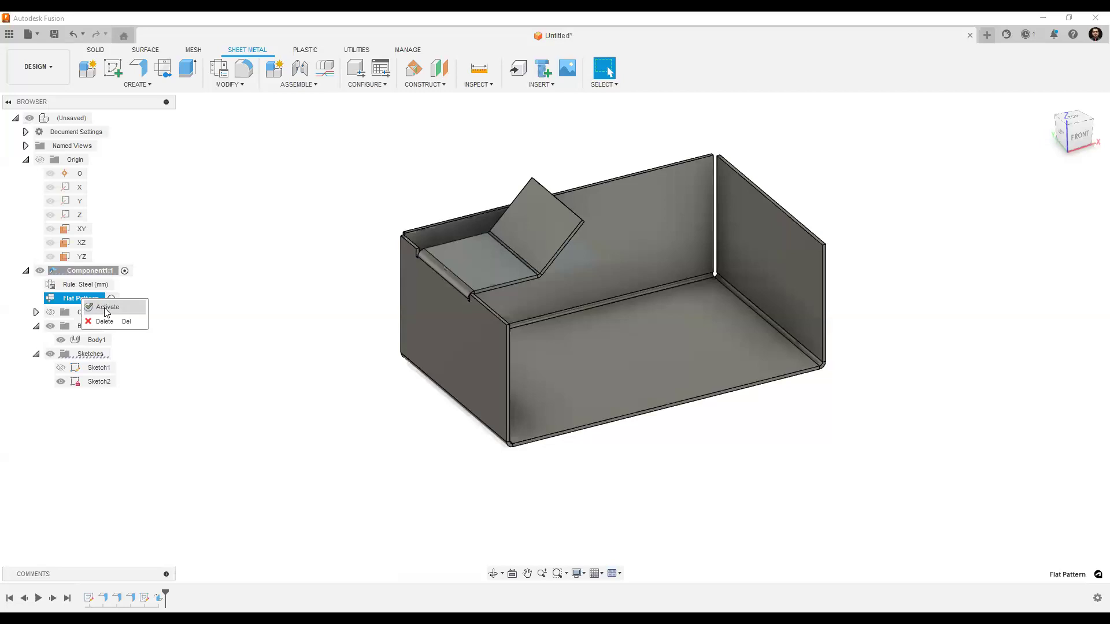
click(107, 307)
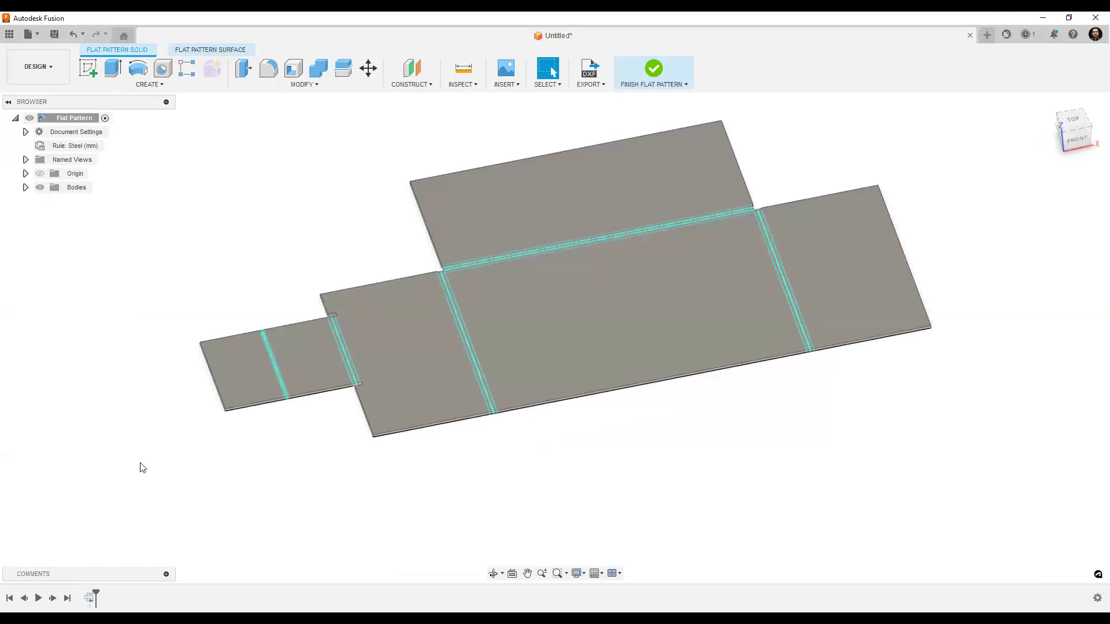
mouse_move(692, 396)
middle_down()
mouse_move(711, 417)
mouse_move(667, 436)
middle_up()
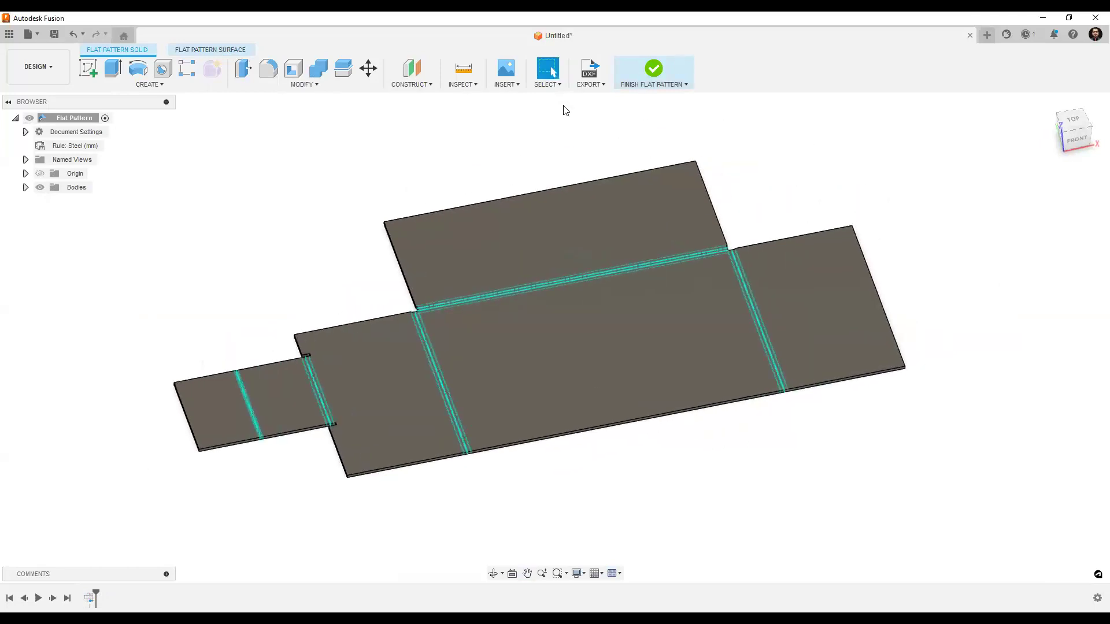
click(655, 70)
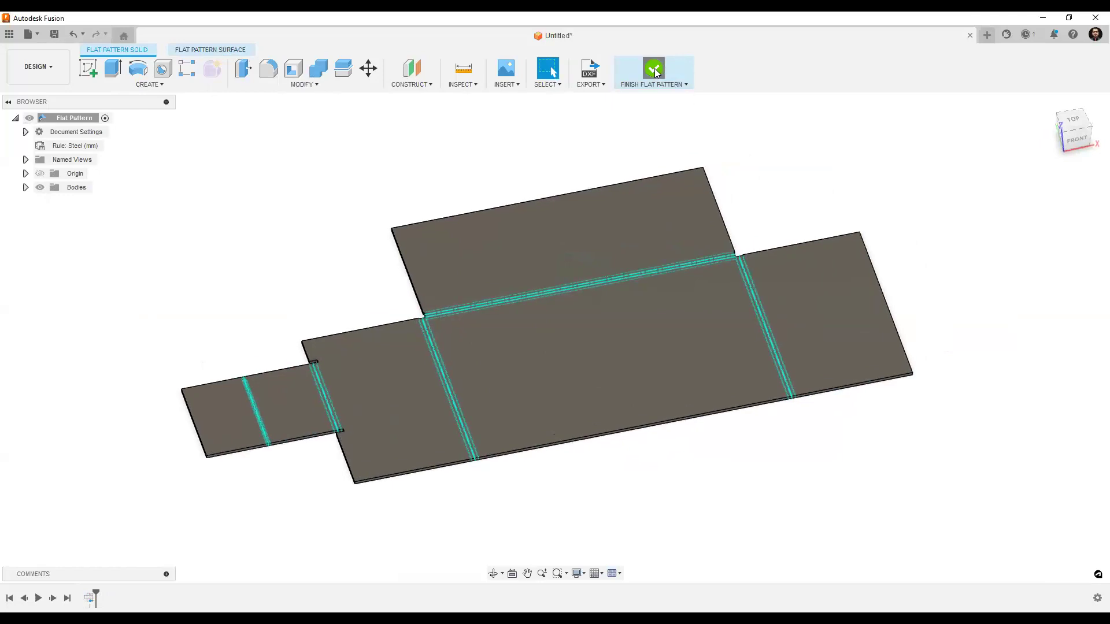
middle_drag(567, 380, 388, 389)
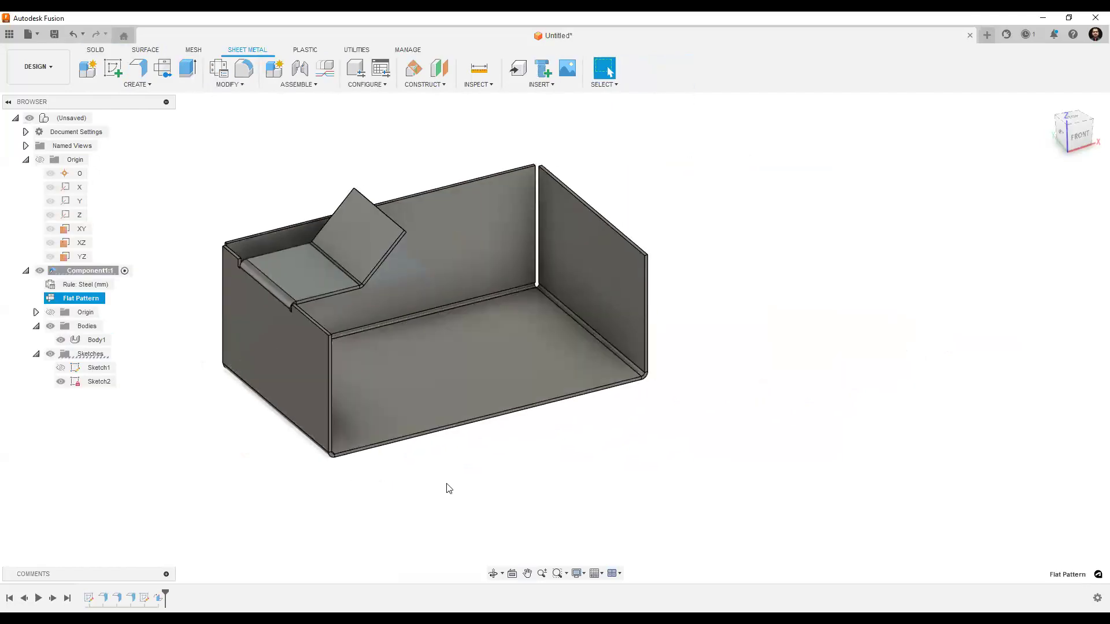
shift+middle_drag(470, 463, 606, 477)
mouse_move(481, 190)
middle_down()
mouse_move(528, 163)
mouse_move(490, 210)
middle_up()
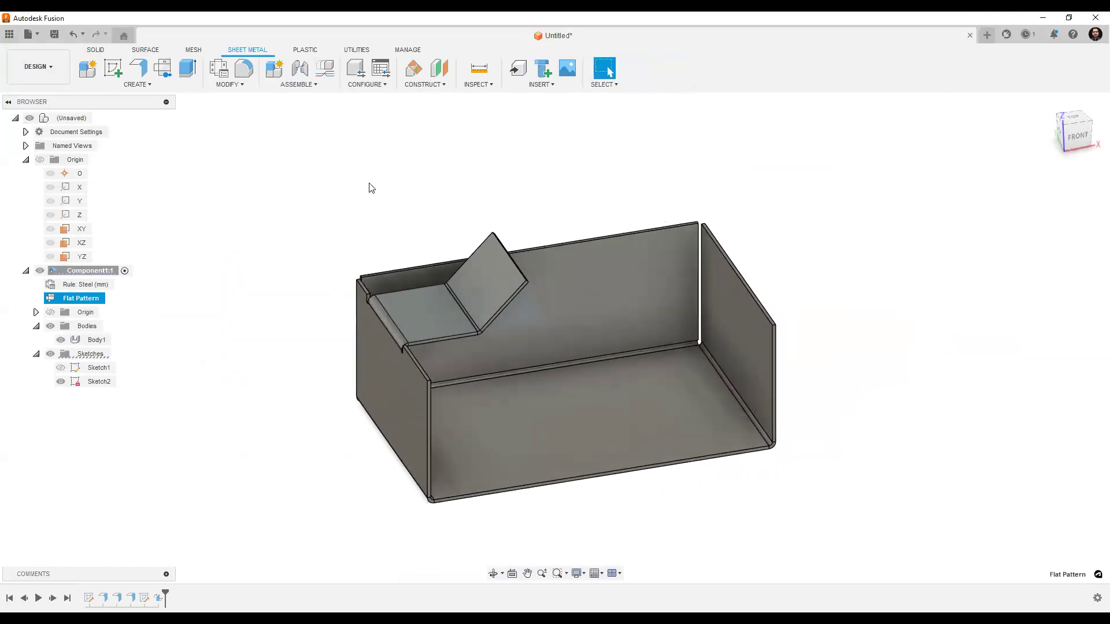
click(560, 131)
mouse_move(470, 166)
middle_down()
mouse_move(541, 163)
mouse_move(491, 162)
middle_up()
middle_drag(714, 162, 742, 123)
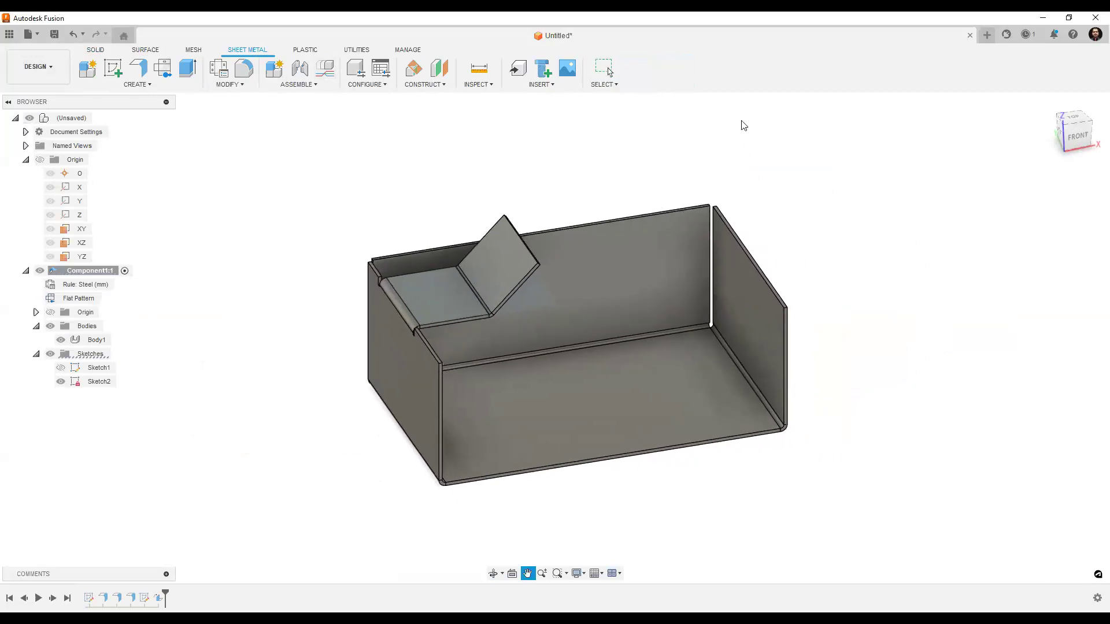
click(517, 294)
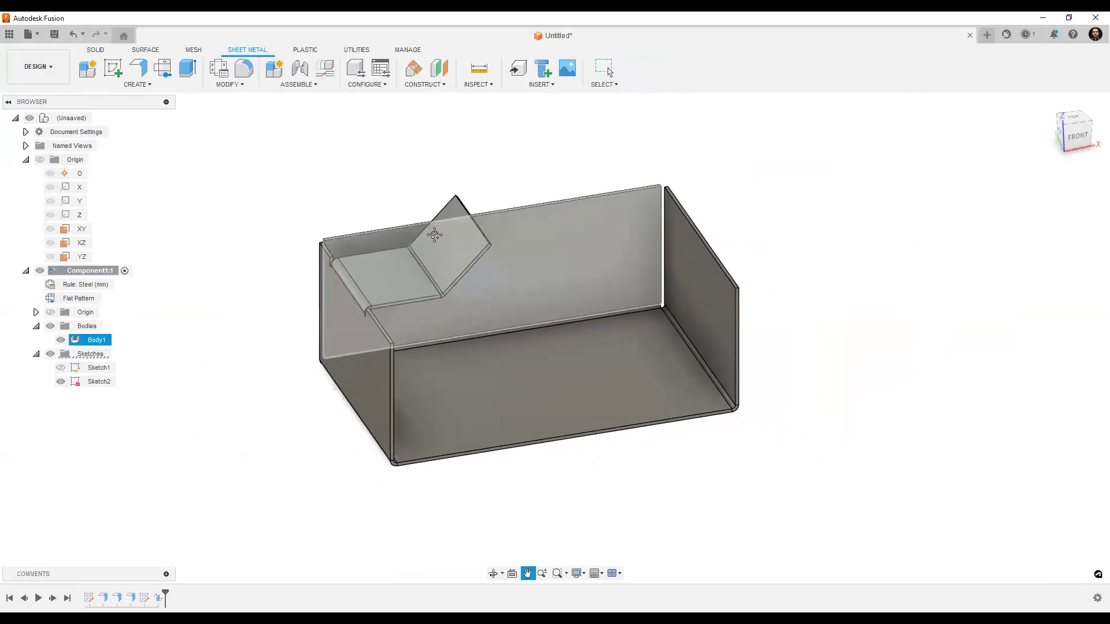
middle_drag(517, 295, 336, 250)
key(Escape)
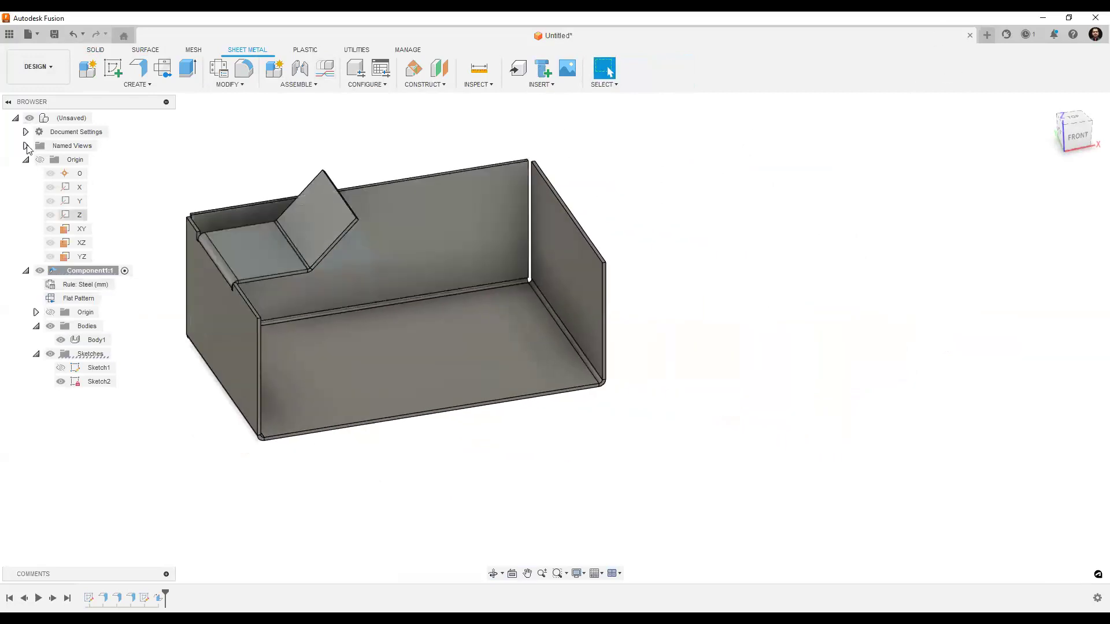
- Sketch a rectangle on the XY origin plane, clear of the box on its negative X side, and finish the sketch
click(80, 230)
click(117, 72)
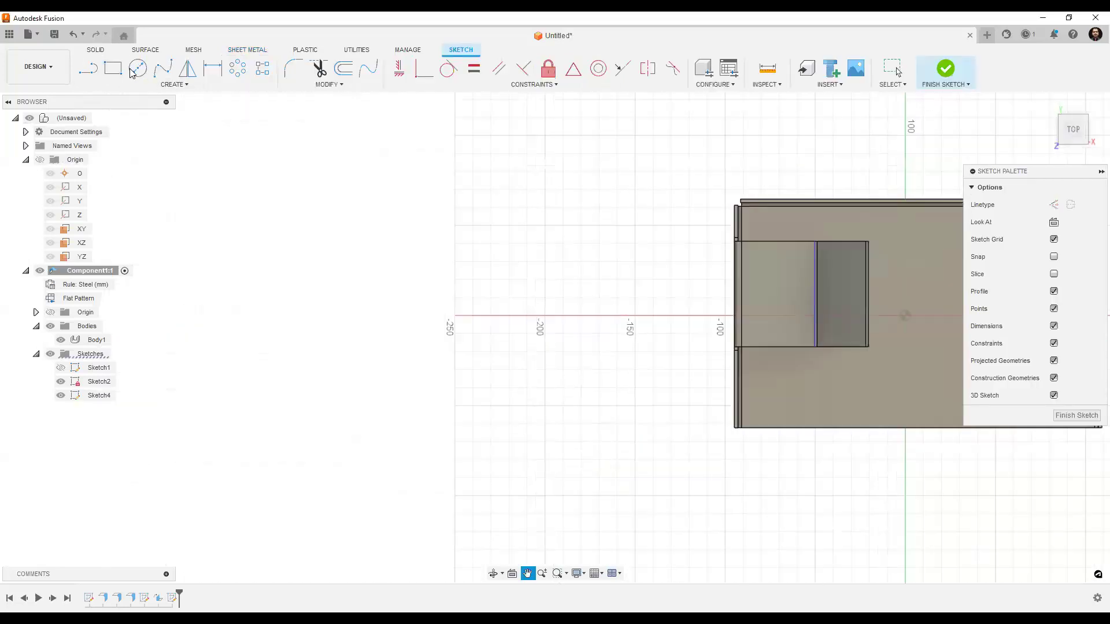
click(113, 68)
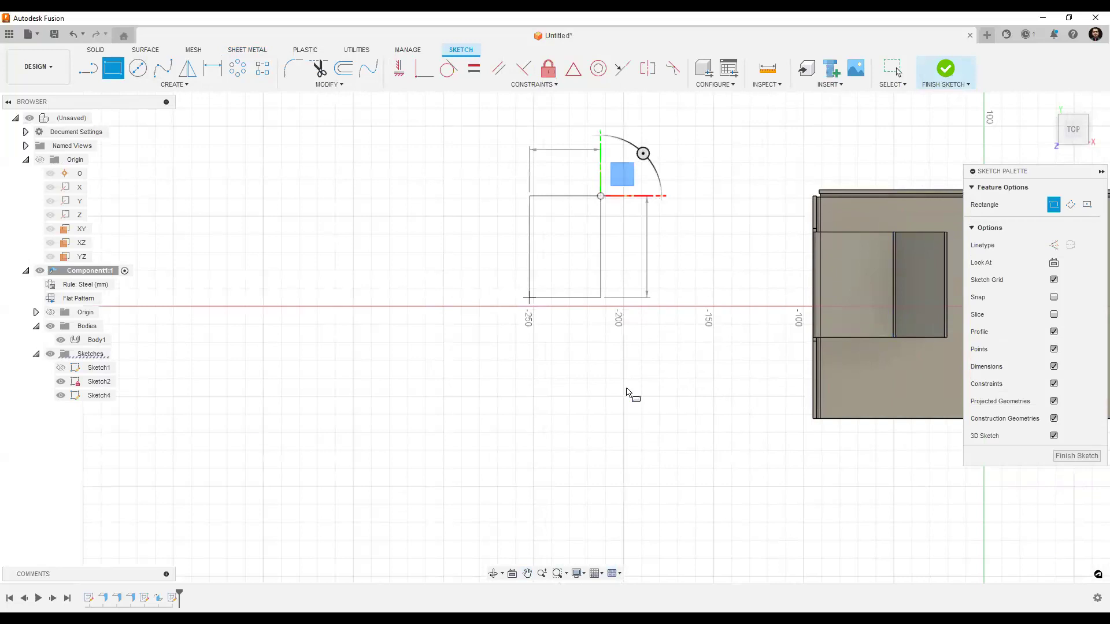
click(938, 77)
- Create an offset construction plane 120 mm above the box's floor face
middle_drag(434, 394, 841, 308)
middle_drag(445, 127, 517, 112)
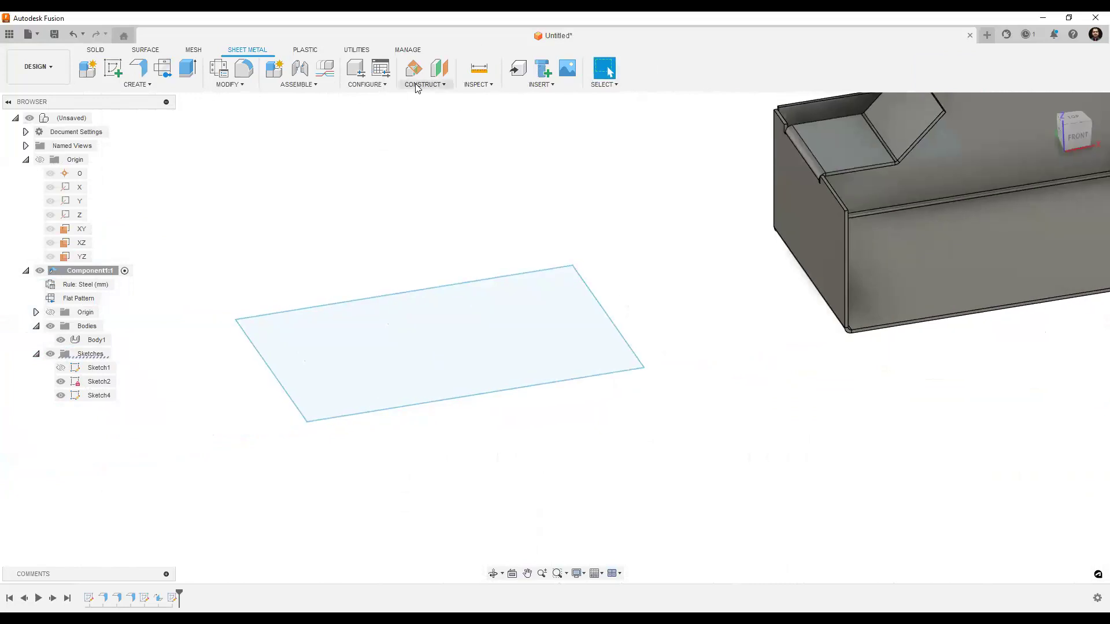
click(433, 85)
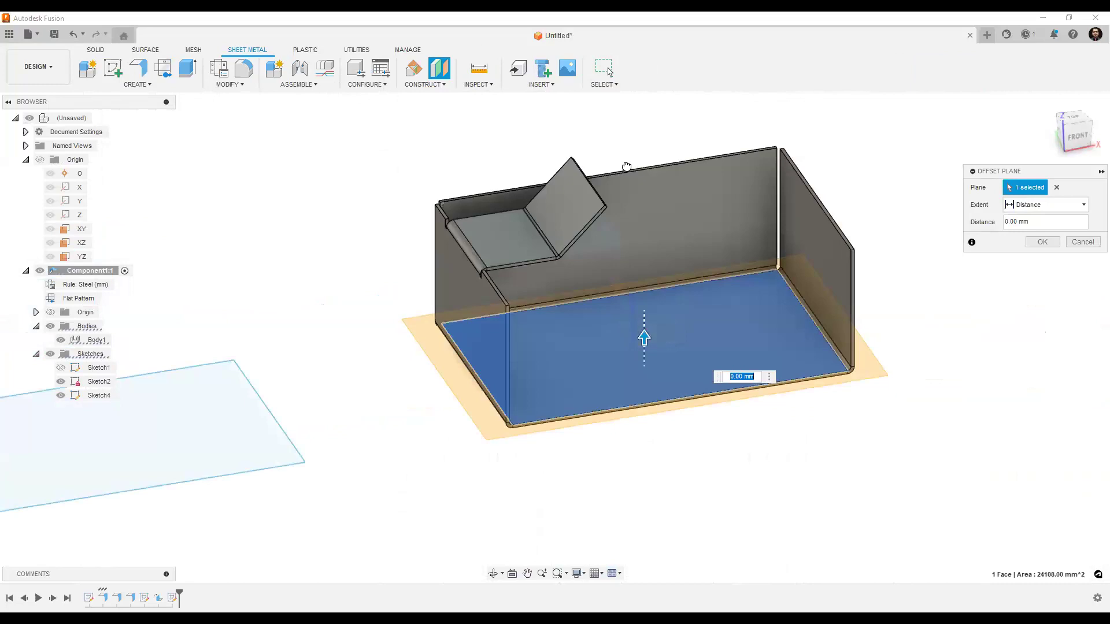
text(120)
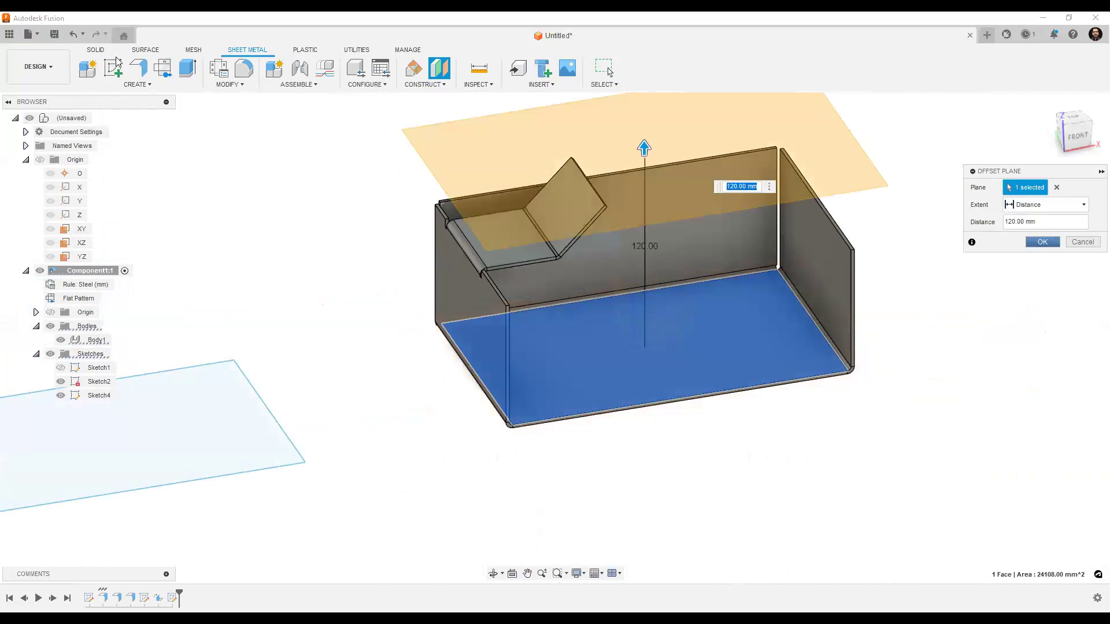
key(Return)
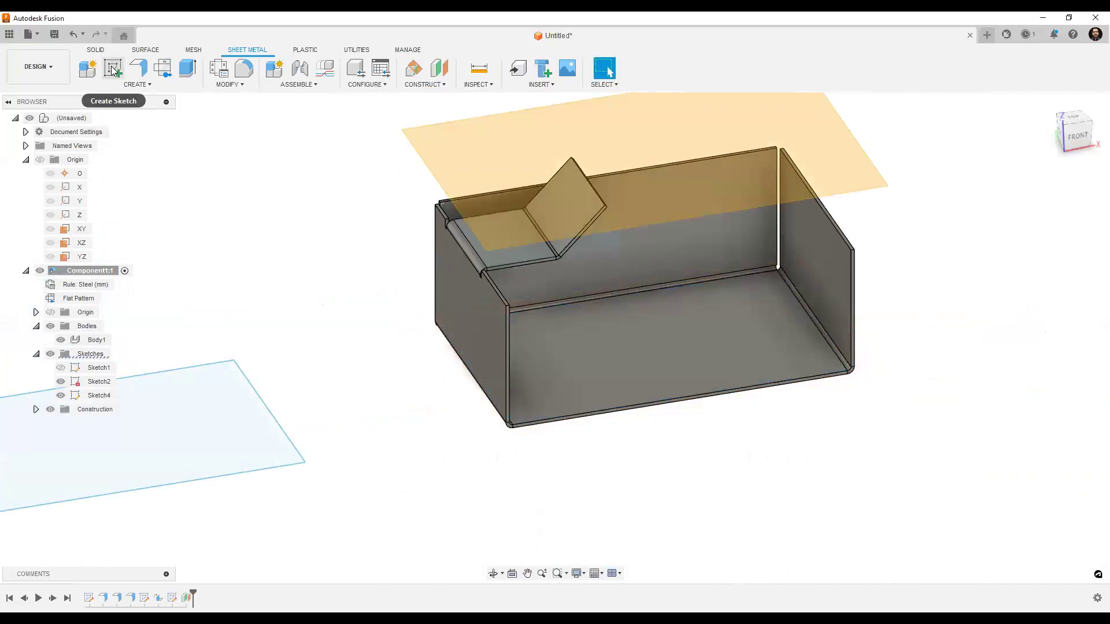
- Sketch a circle on the offset plane, centred over the rectangle and about as wide as its shorter side, and finish the sketch
click(114, 70)
click(474, 189)
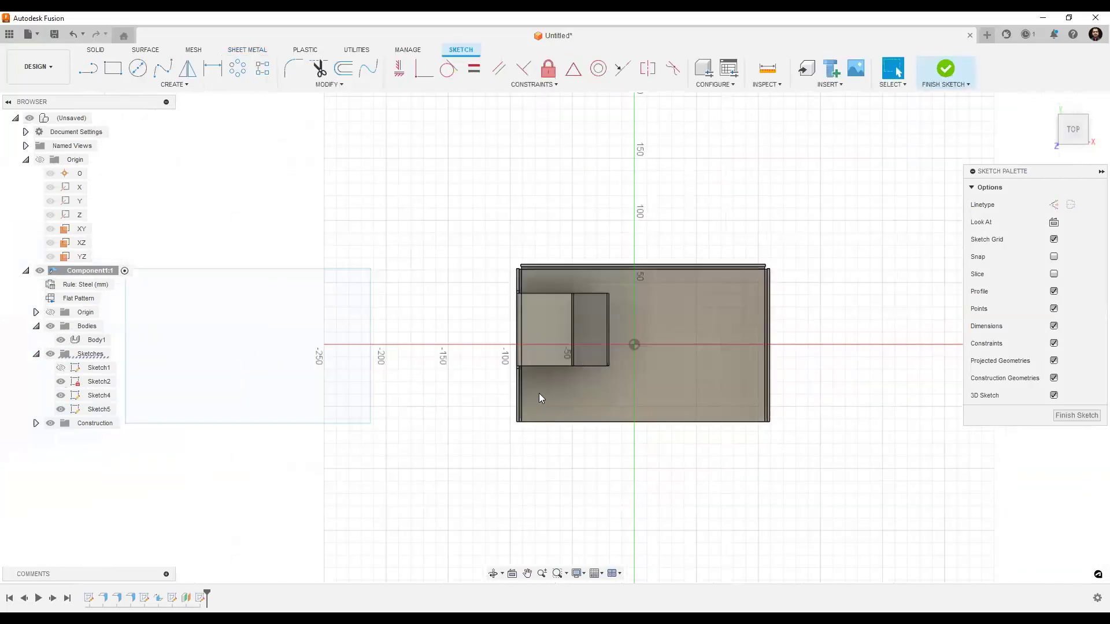
scroll(479, 375, down, 4)
mouse_move(372, 389)
middle_down()
mouse_move(493, 395)
mouse_move(594, 352)
middle_up()
mouse_move(491, 433)
middle_down()
mouse_move(507, 444)
mouse_move(388, 439)
middle_up()
scroll(381, 380, up, 2)
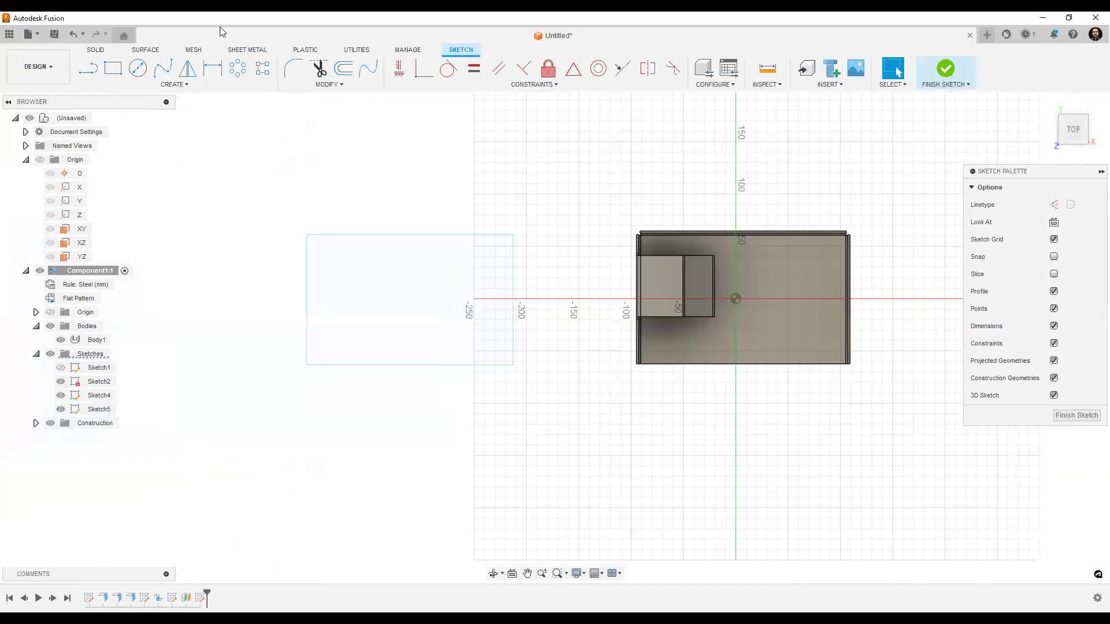
click(152, 64)
mouse_move(423, 300)
middle_down()
mouse_move(440, 331)
mouse_move(424, 331)
middle_up()
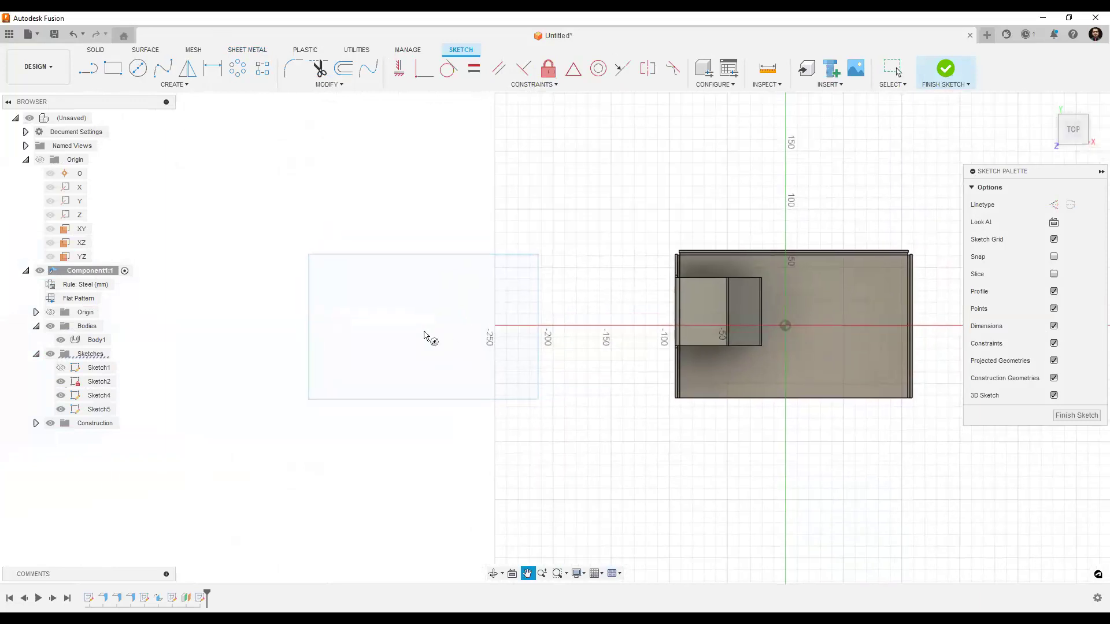
key(c)
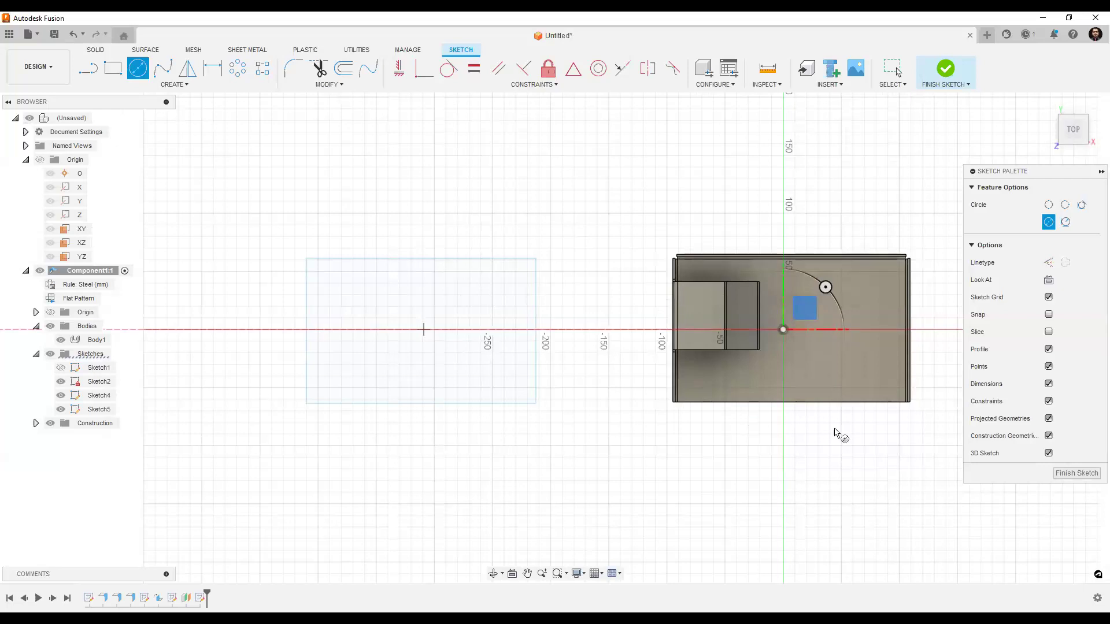
click(1063, 473)
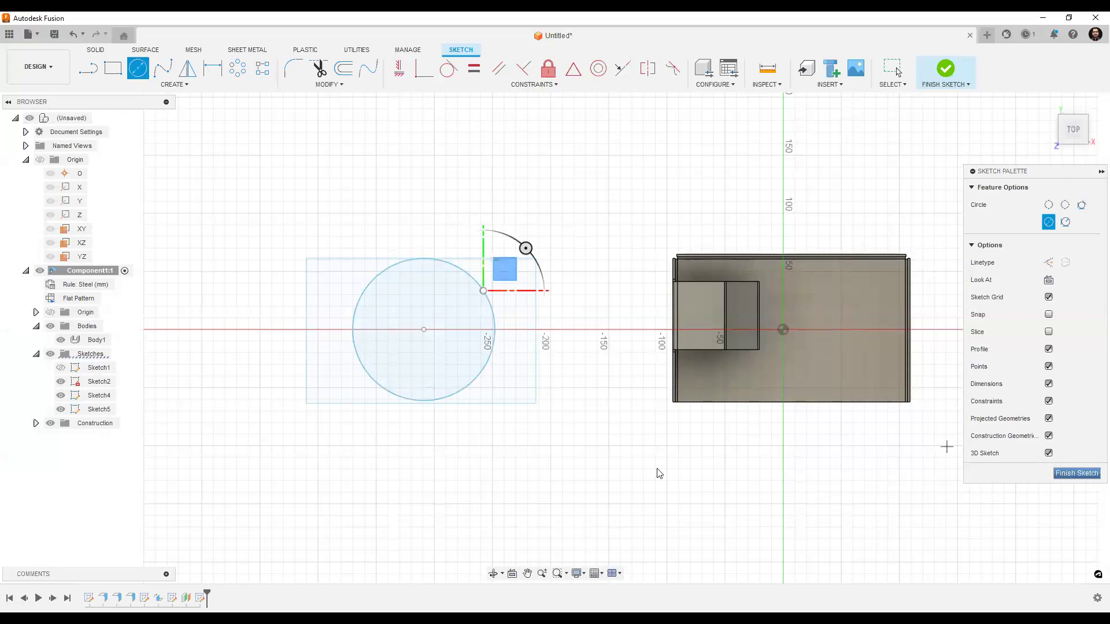
shift+middle_drag(522, 429, 550, 368)
key(Escape)
- Create a lofted flange between the circle and the rectangle as a new body, with Side 1 orientation and 0.50 mm chord tolerance
scroll(535, 307, up, 2)
scroll(457, 286, up, 2)
scroll(448, 289, up, 2)
mouse_move(449, 289)
middle_down()
mouse_move(508, 327)
mouse_move(489, 299)
middle_up()
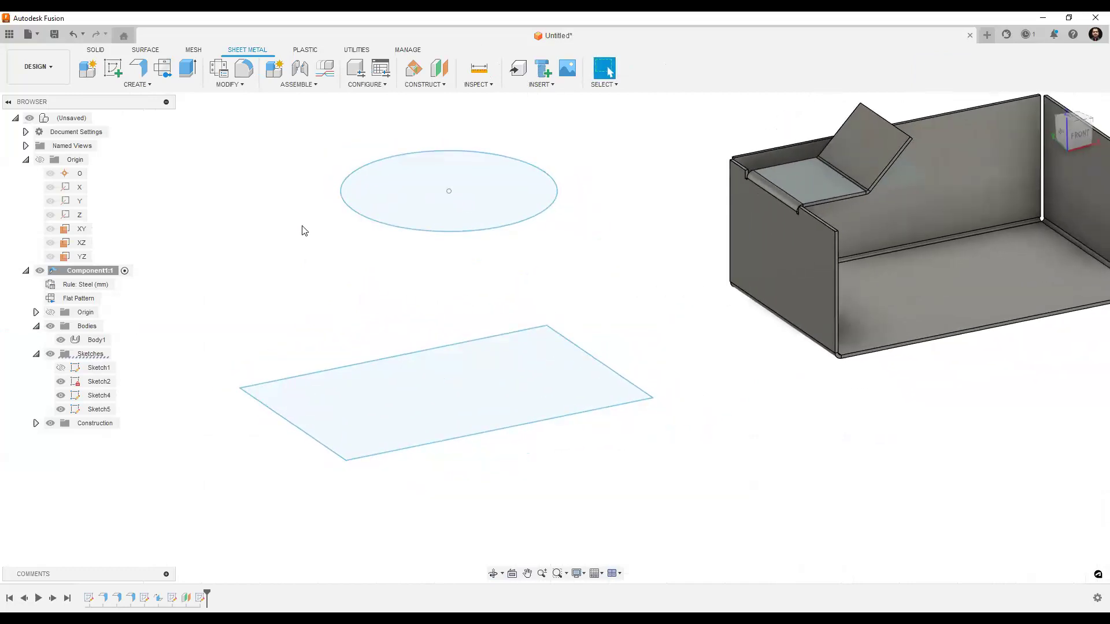
click(161, 87)
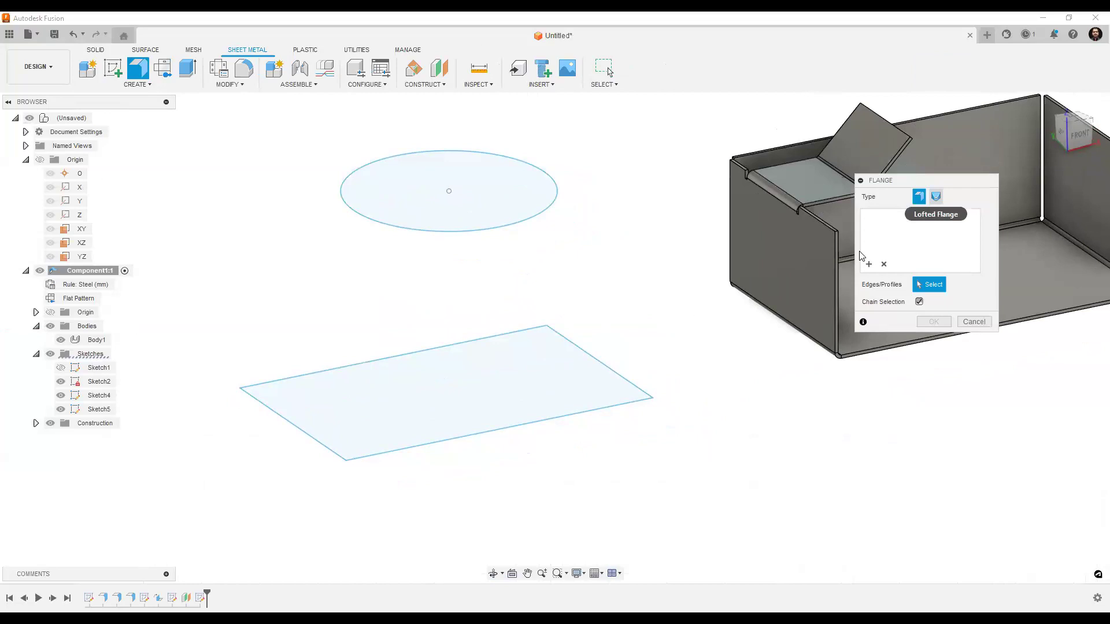
click(936, 197)
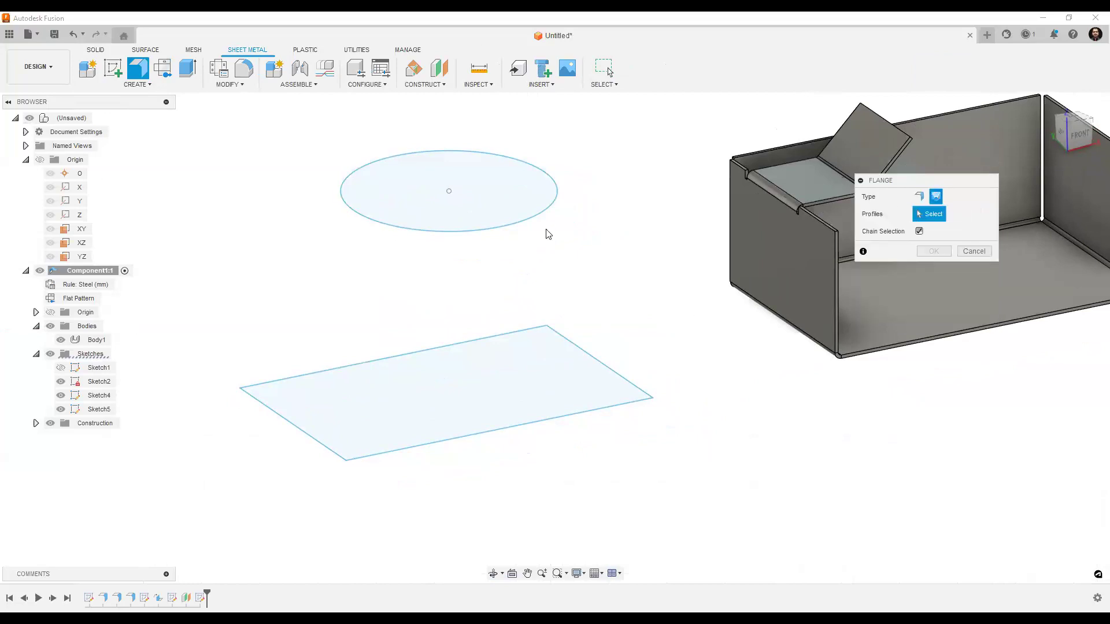
click(408, 233)
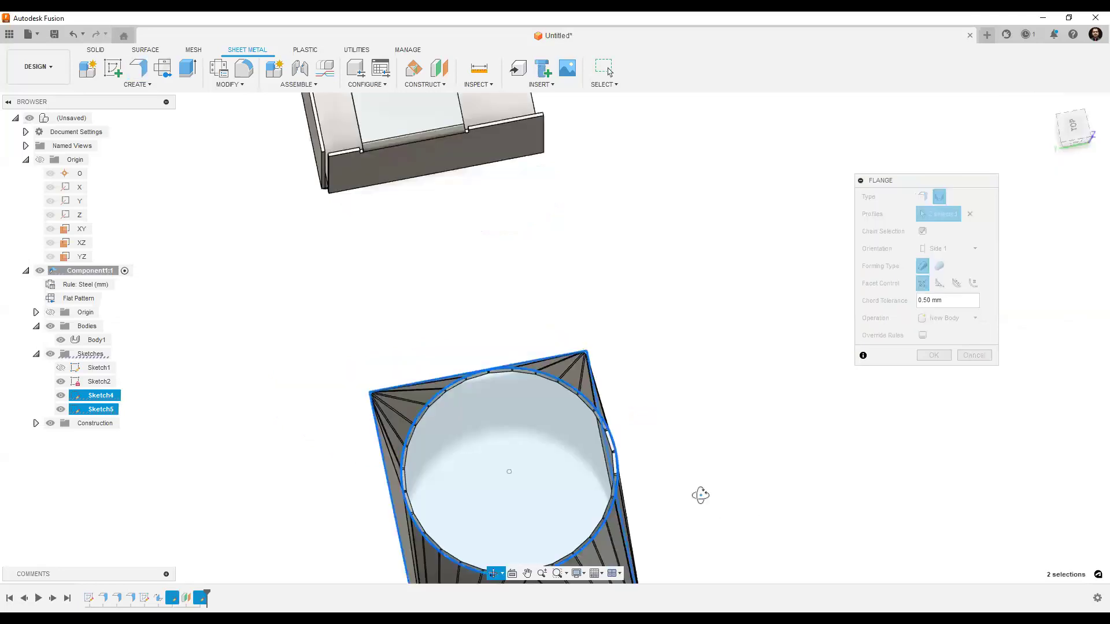
shift+middle_drag(701, 496, 670, 445)
middle_drag(670, 445, 660, 555)
shift+middle_drag(938, 400, 934, 360)
middle_drag(820, 455, 822, 434)
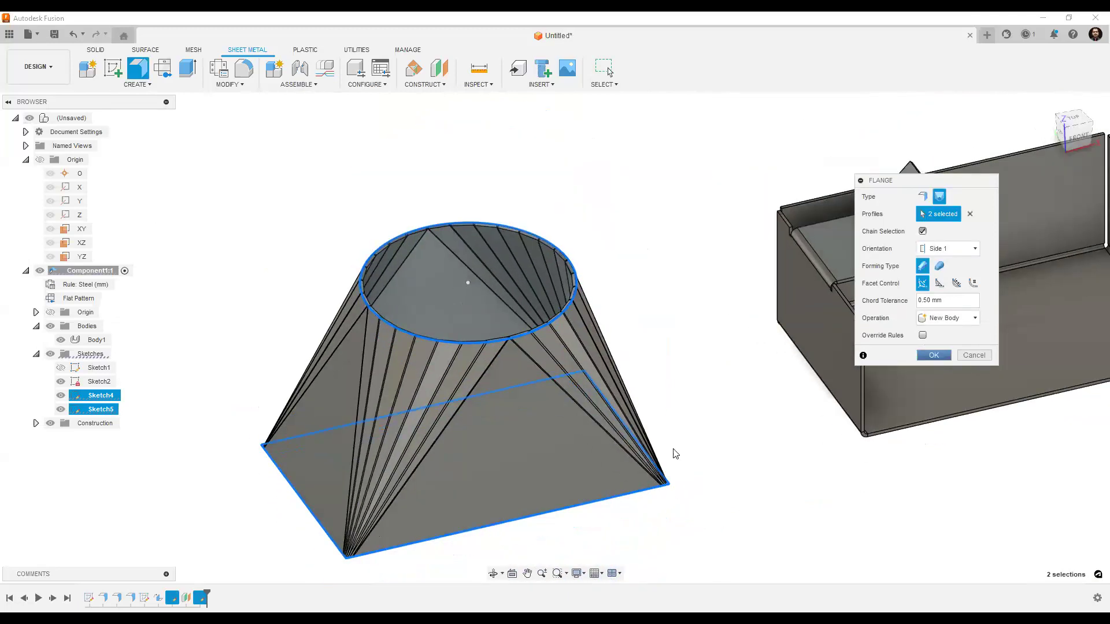
scroll(629, 505, down, 3)
scroll(617, 514, up, 5)
shift+middle_drag(583, 437, 542, 158)
scroll(630, 387, down, 4)
middle_drag(173, 223, 193, 196)
shift+middle_drag(454, 412, 553, 500)
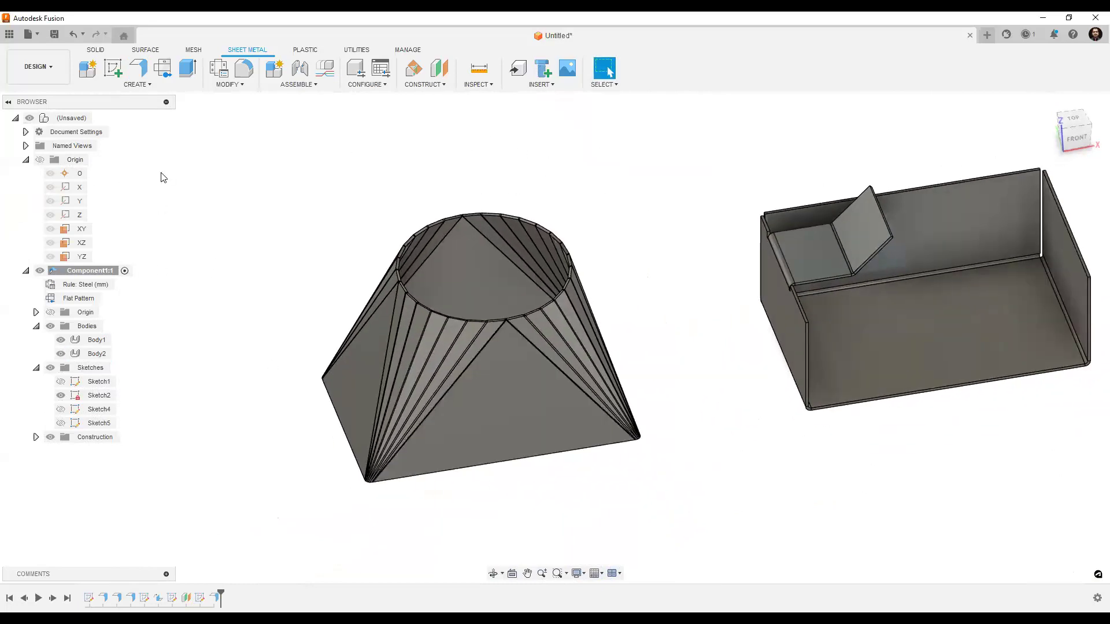
click(246, 89)
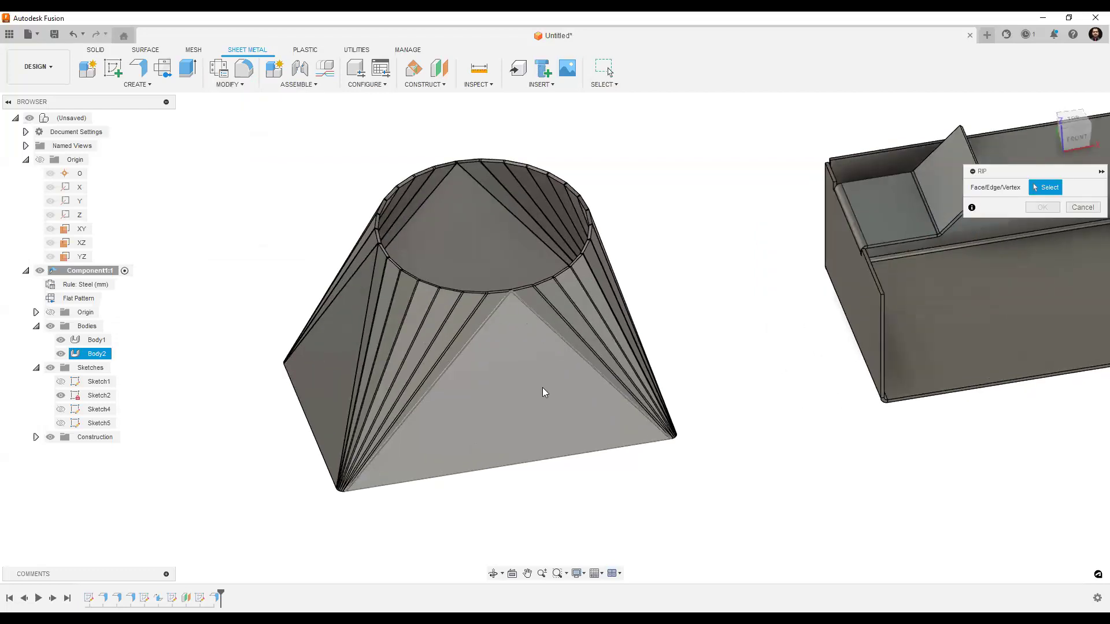
click(513, 291)
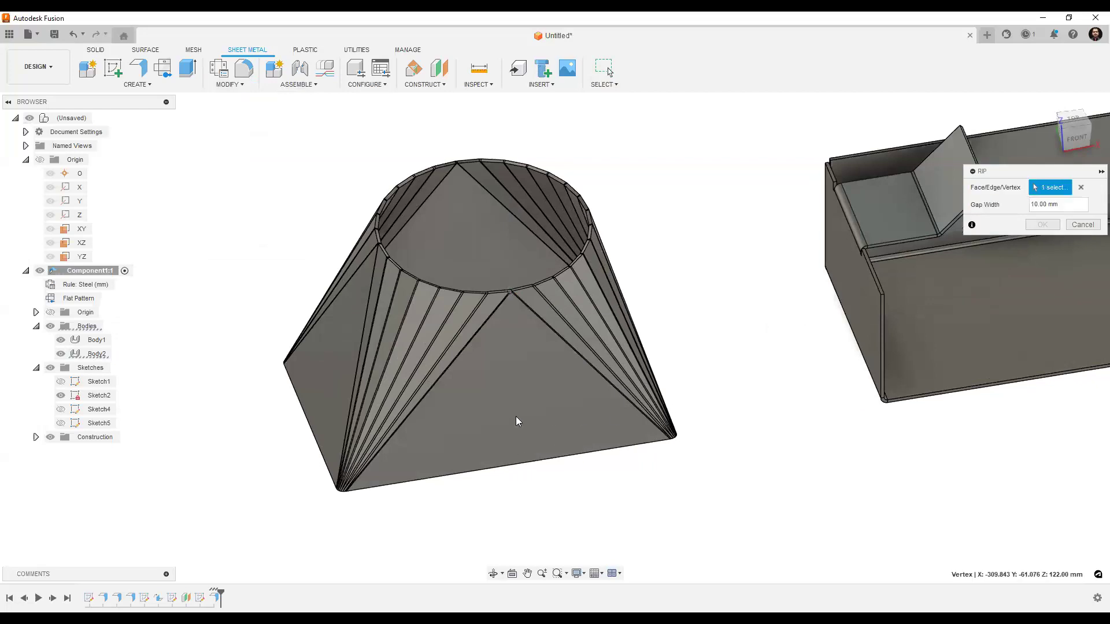
shift+middle_drag(530, 418, 475, 399)
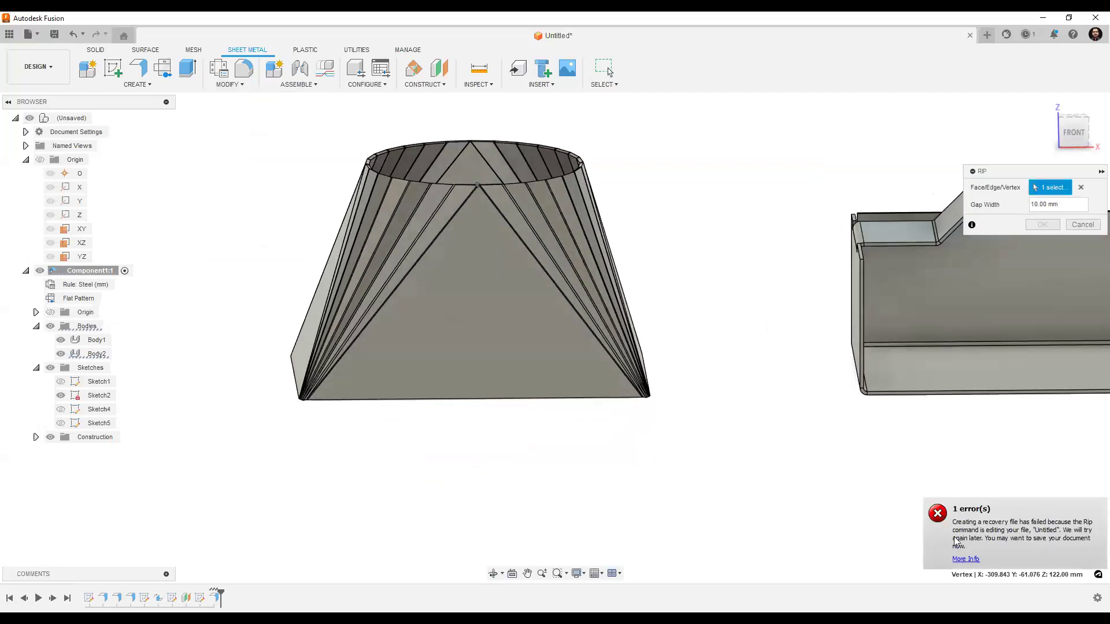
click(1084, 225)
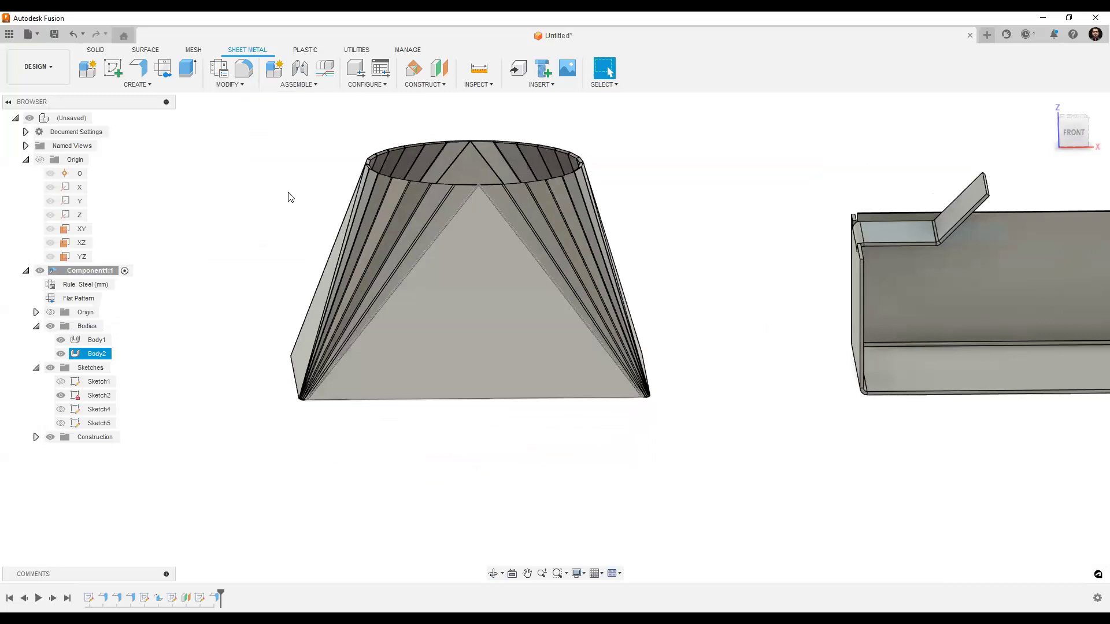
- Rip the lofted flange from the front triangular face's apex to its base corner on the negative X side, with a 10 mm gap
click(228, 84)
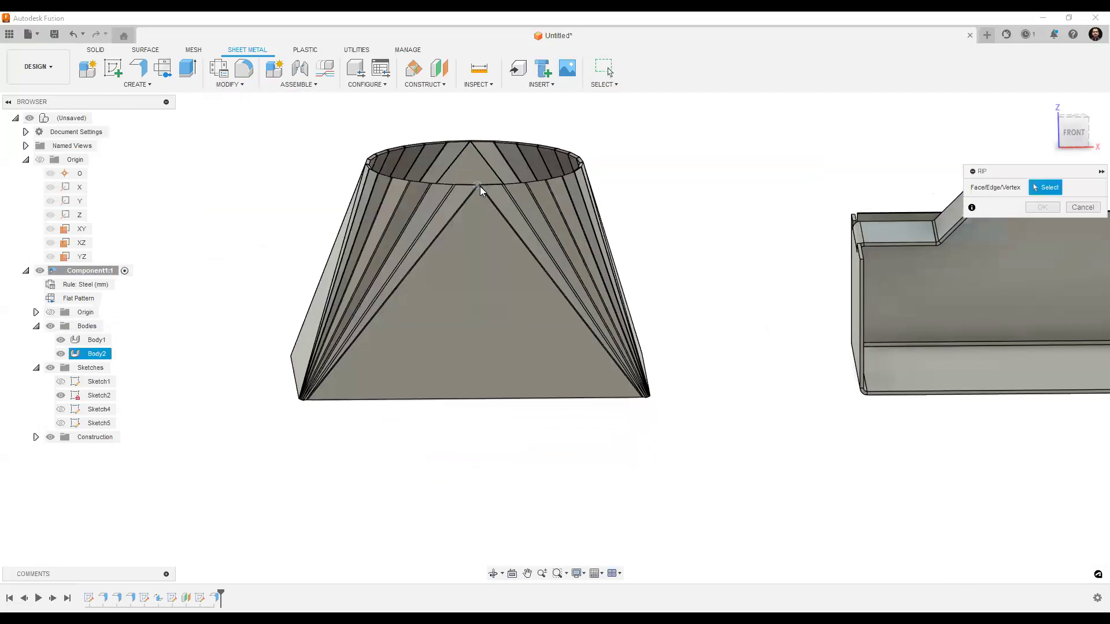
click(483, 400)
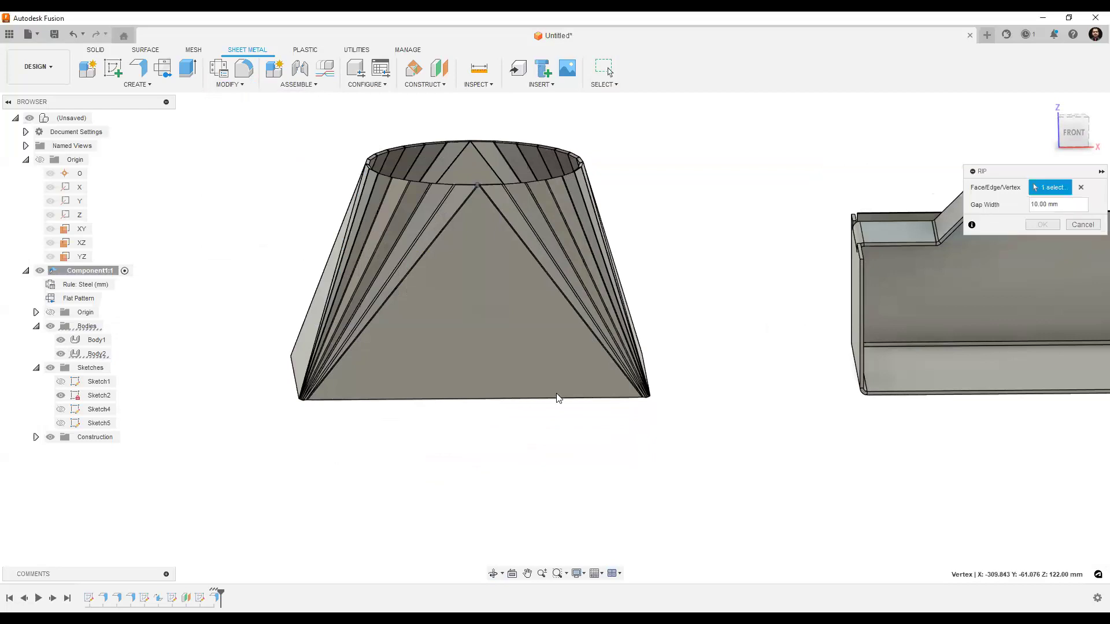
scroll(524, 386, up, 1)
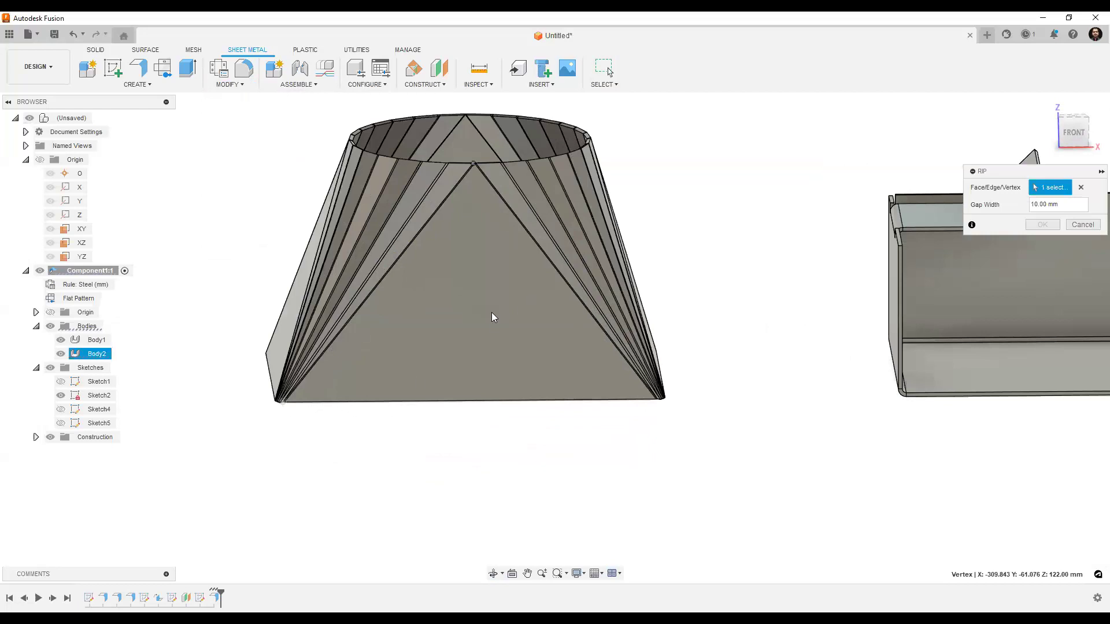
click(279, 403)
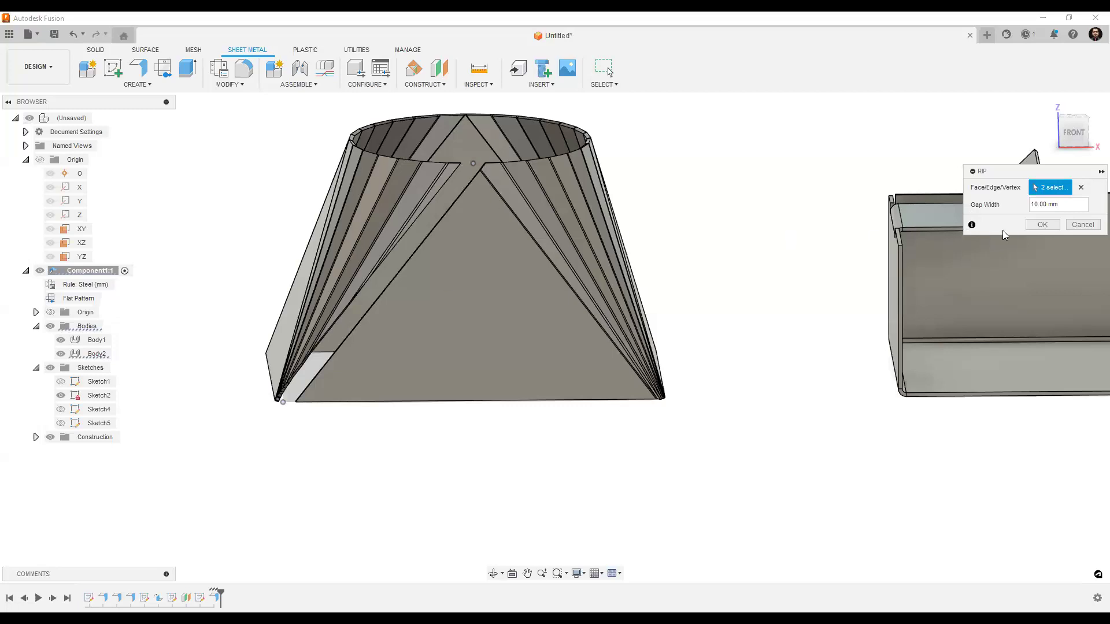
click(1043, 225)
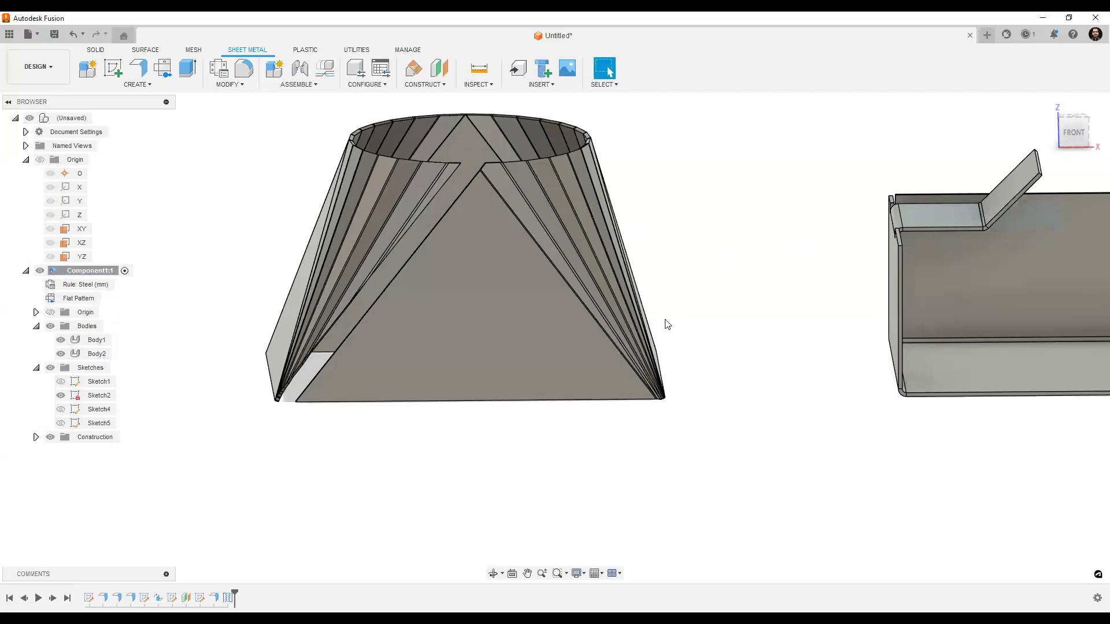
- Try to create a flat pattern of the ripped lofted flange, using its front triangular face as the stationary face
shift+middle_drag(464, 395, 488, 357)
shift+middle_drag(525, 345, 395, 334)
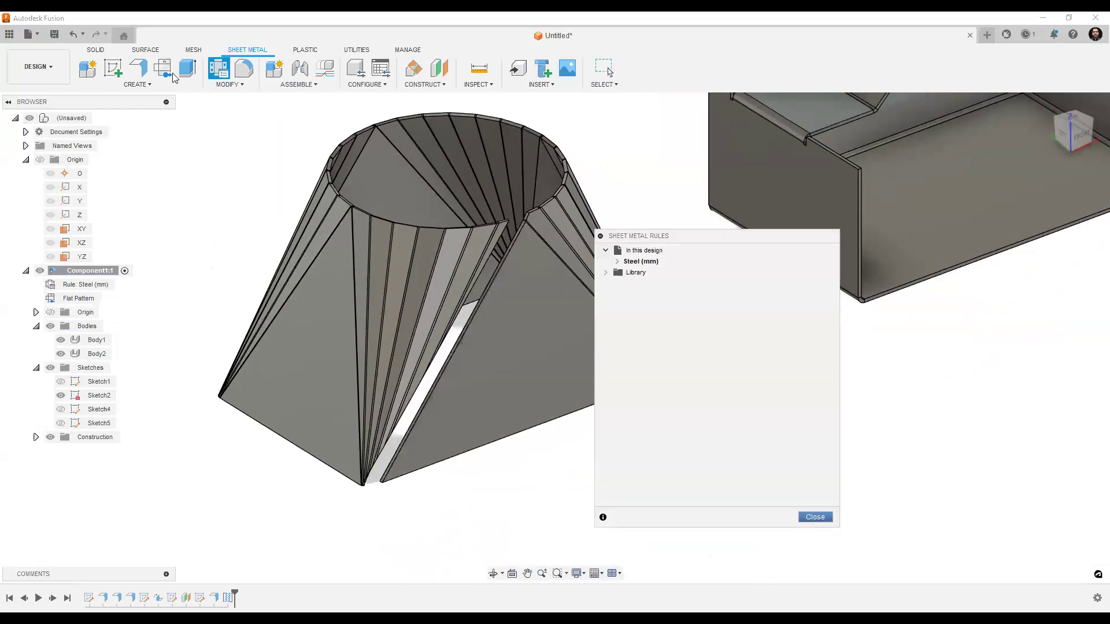
key(Escape)
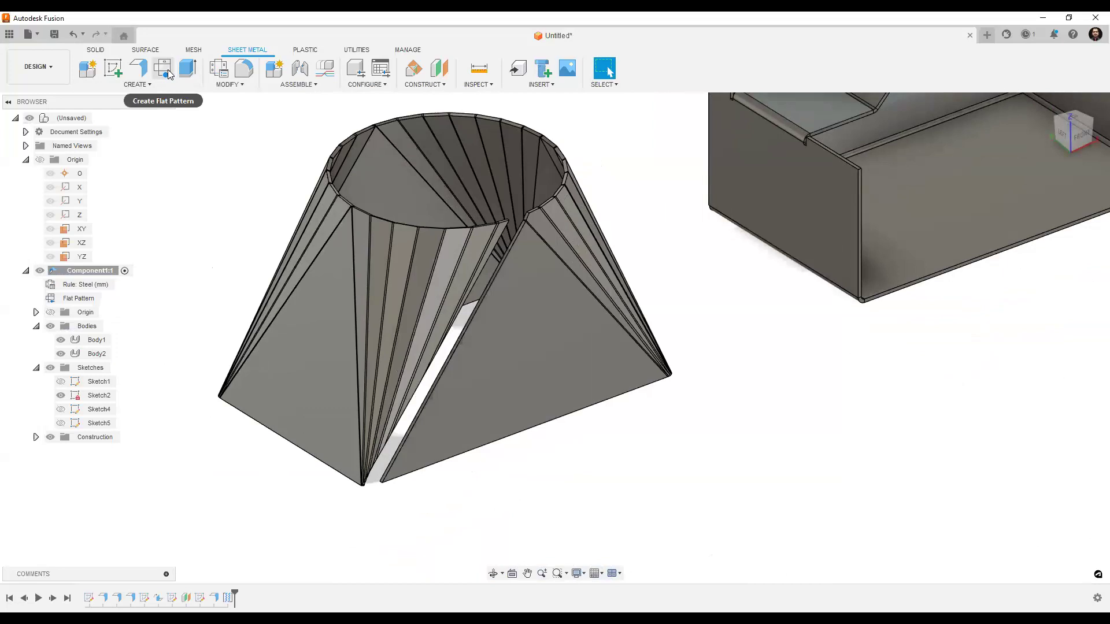
click(491, 349)
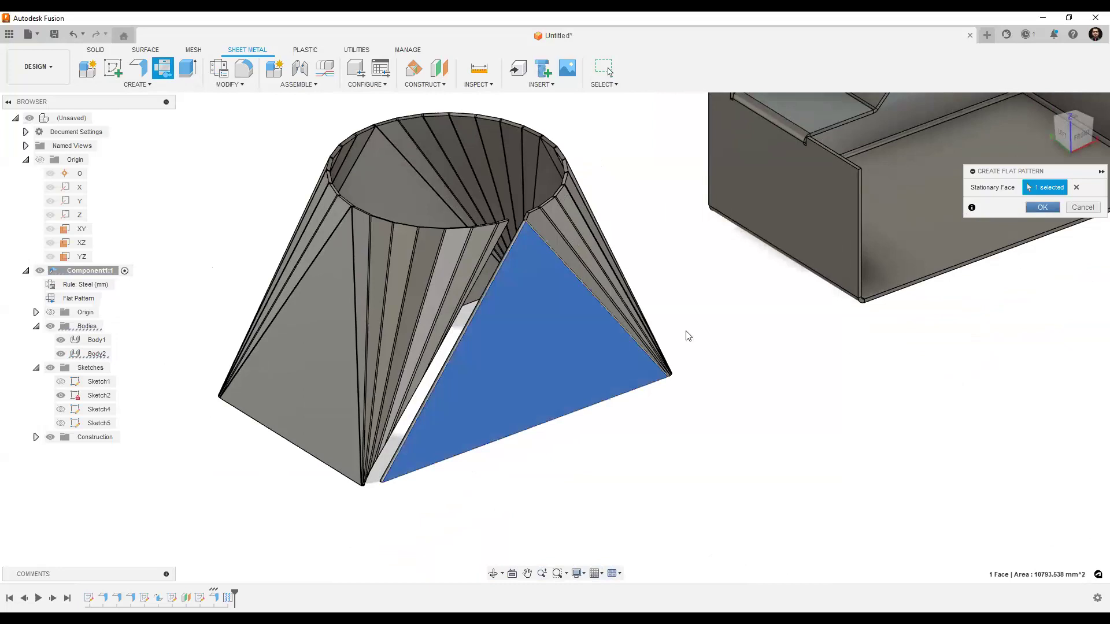
click(677, 345)
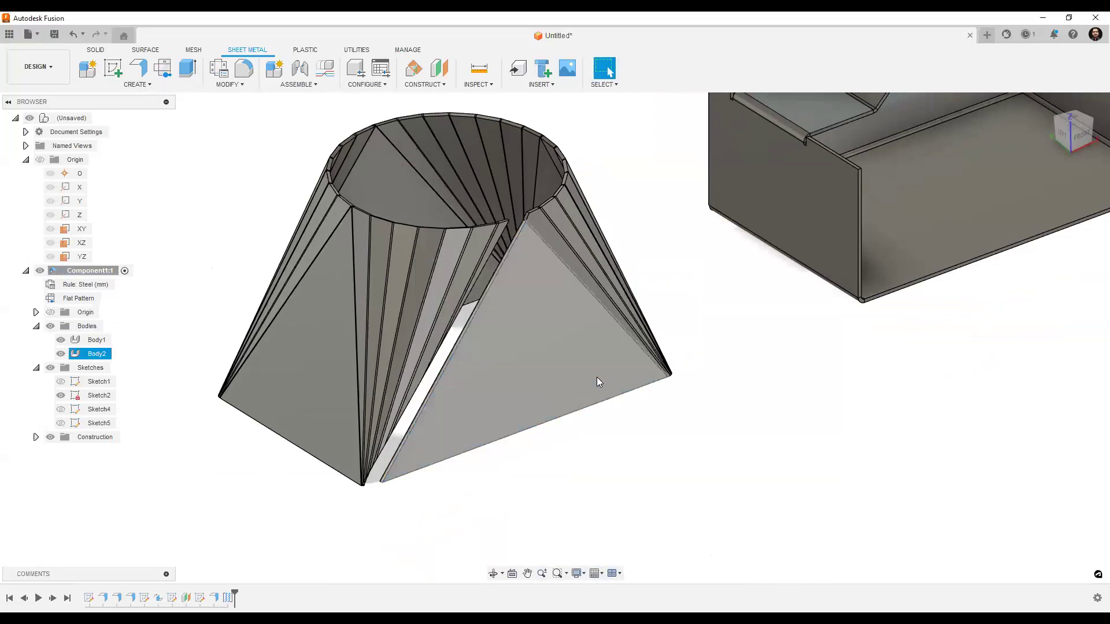
click(597, 377)
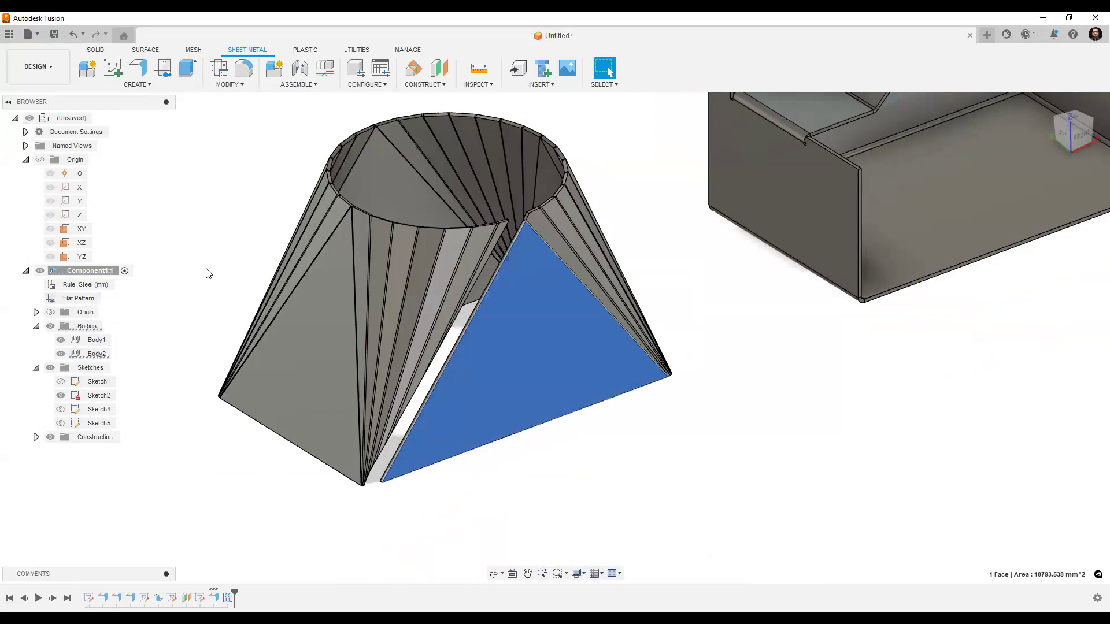
shift+middle_drag(546, 425, 539, 451)
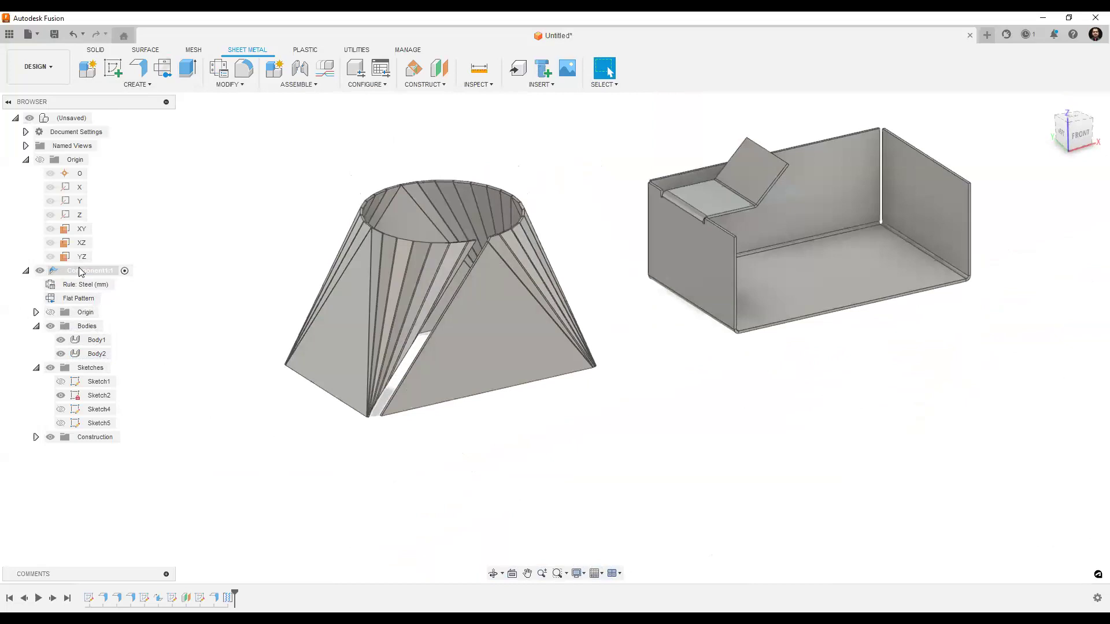
middle_drag(393, 296, 393, 318)
middle_drag(203, 165, 238, 127)
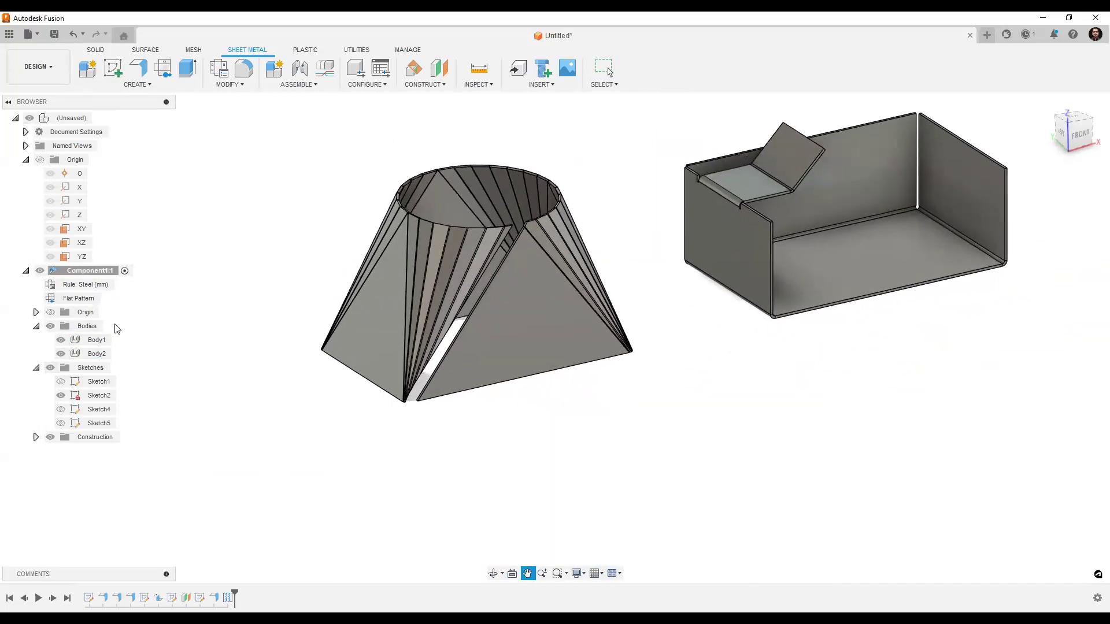
middle_drag(118, 328, 77, 350)
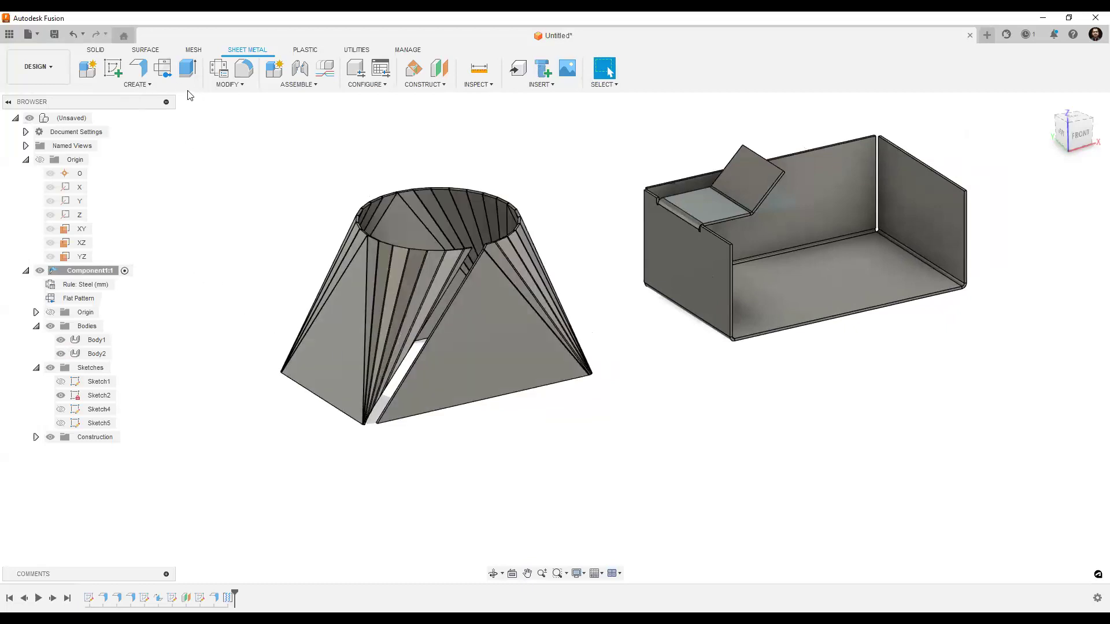
click(168, 79)
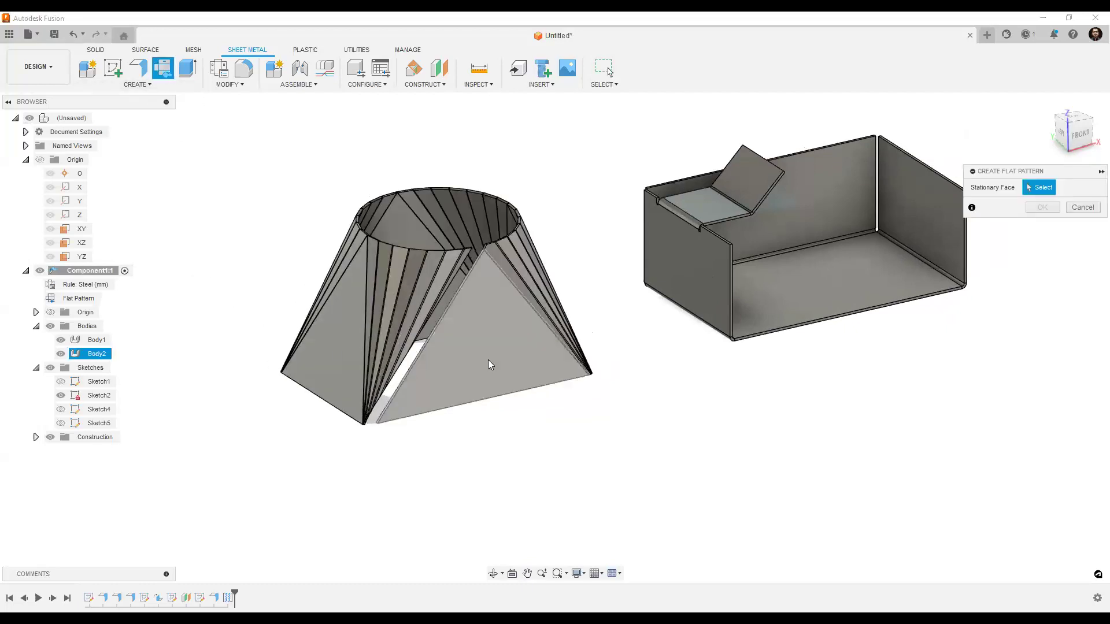
click(488, 365)
click(1041, 208)
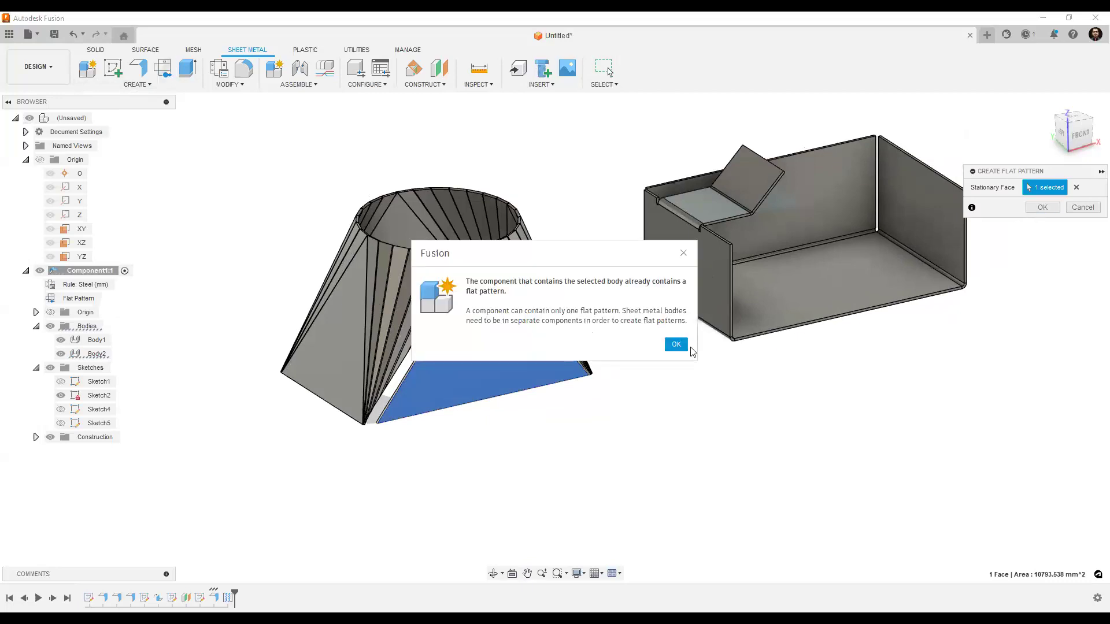
click(676, 345)
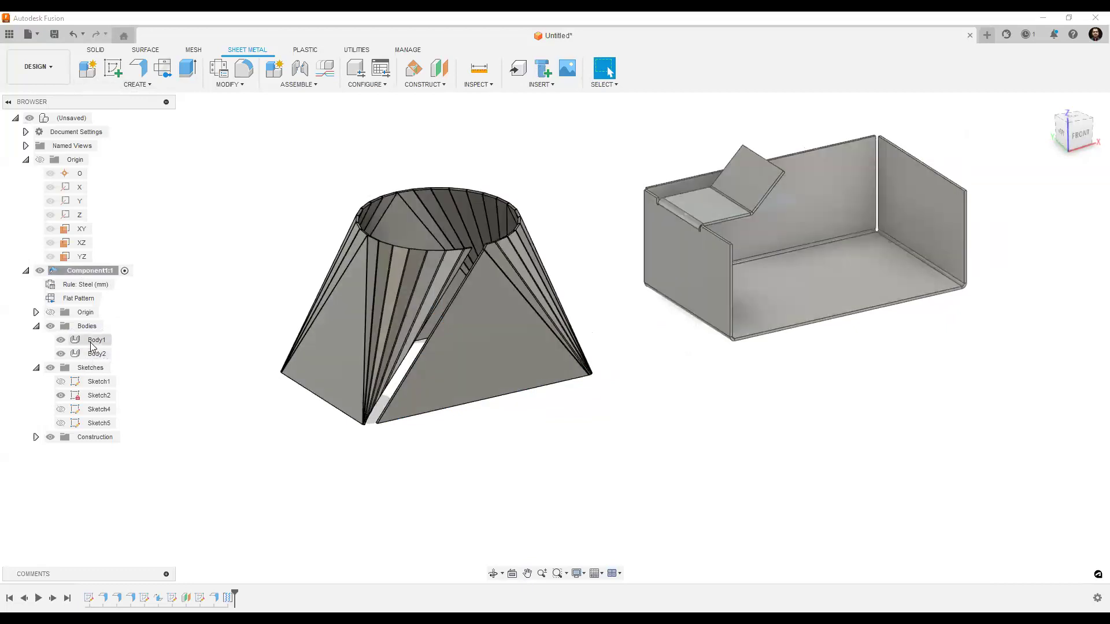
- Delete the box body Body1 and create a flat pattern of the lofted flange with its front triangular face stationary
right_click(90, 344)
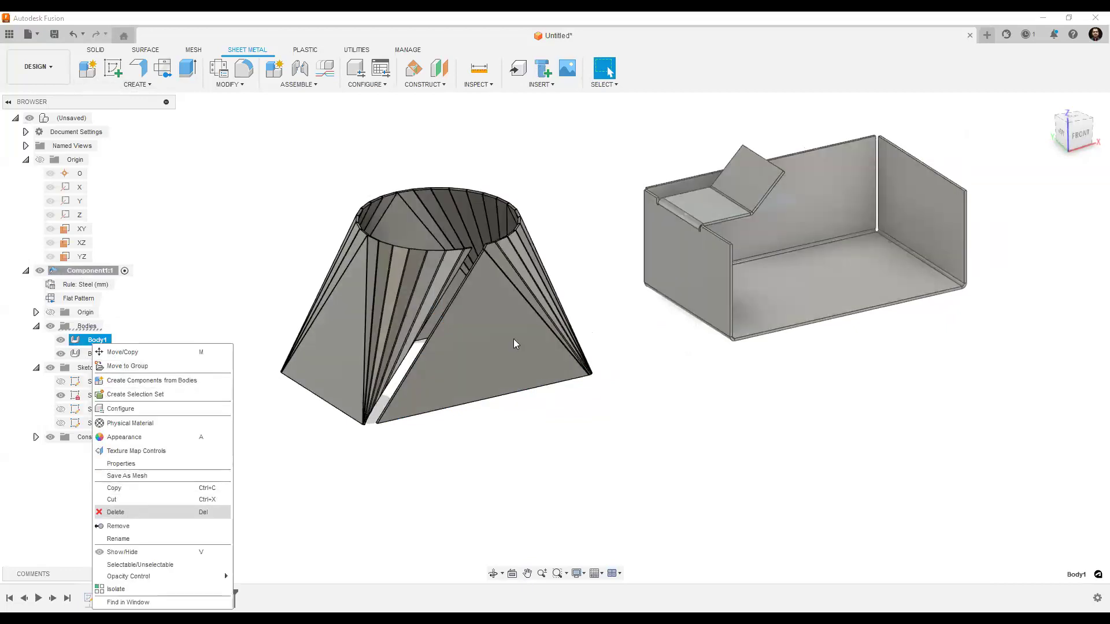
key(Delete)
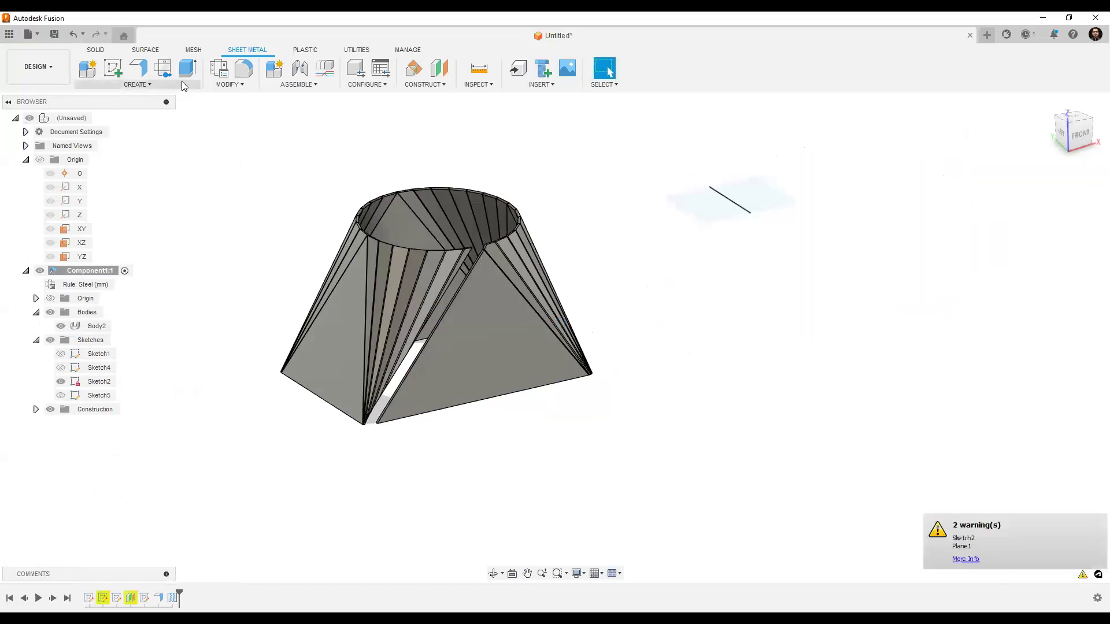
click(518, 352)
click(1042, 207)
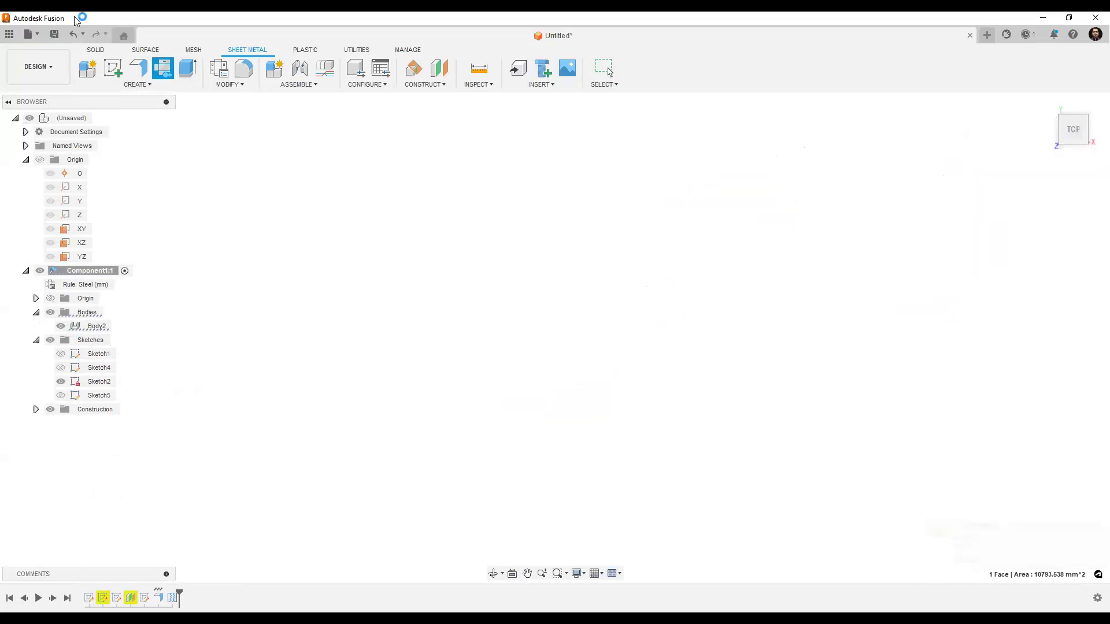
- Examine the outline and bend lines of the lofted flange's flat pattern from several angles
scroll(618, 309, down, 5)
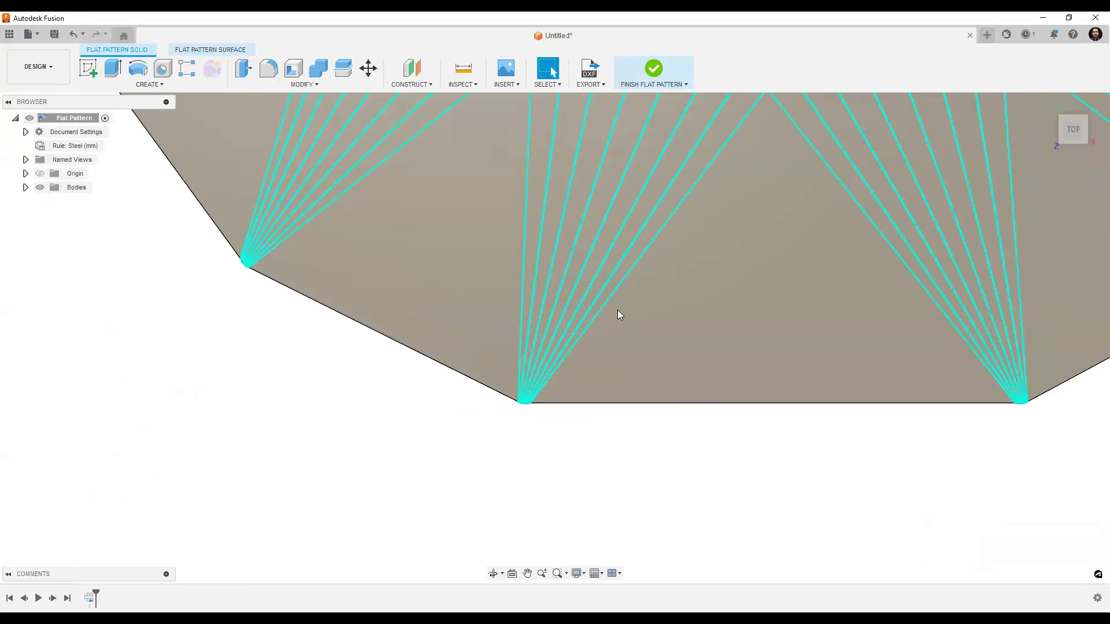
scroll(417, 423, down, 3)
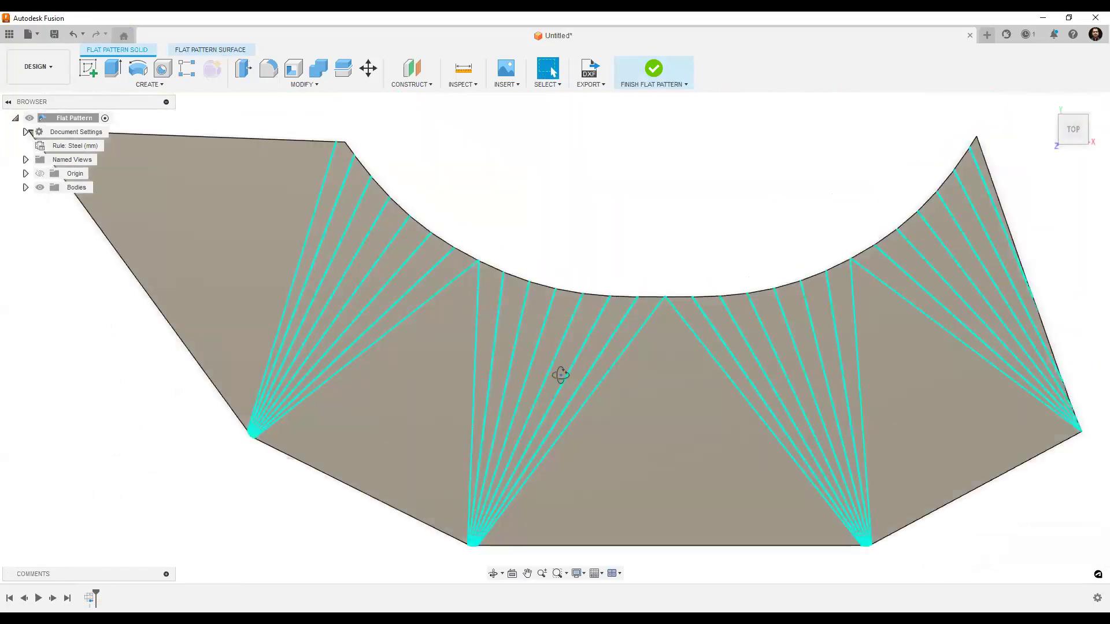
scroll(557, 366, down, 3)
shift+middle_drag(533, 404, 513, 428)
middle_drag(640, 421, 675, 394)
middle_drag(595, 405, 572, 423)
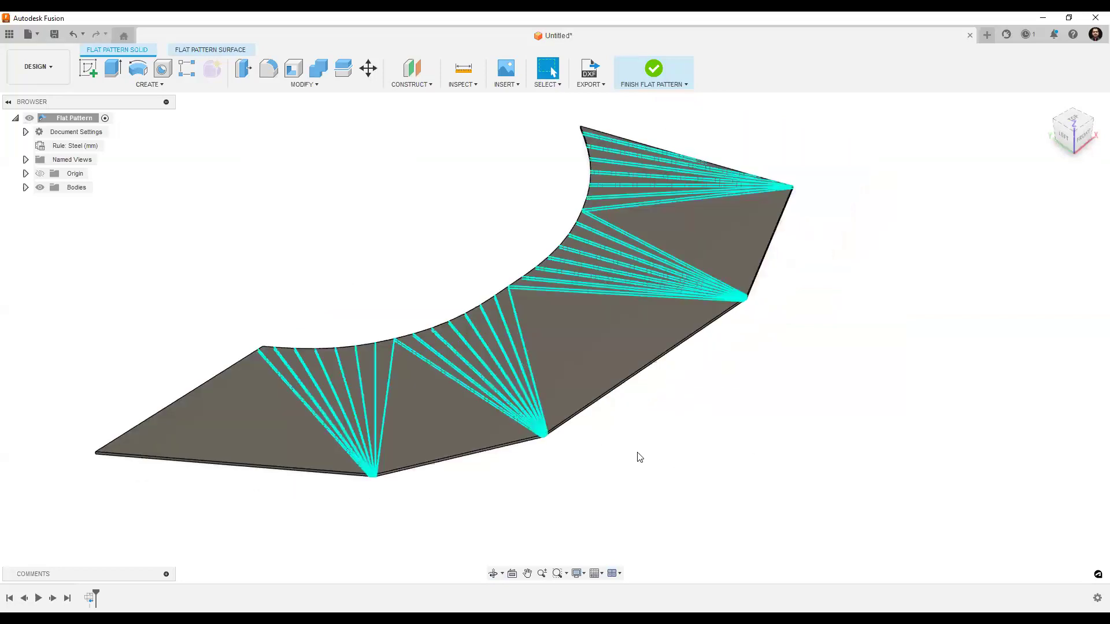
shift+middle_drag(600, 411, 579, 421)
scroll(335, 416, up, 6)
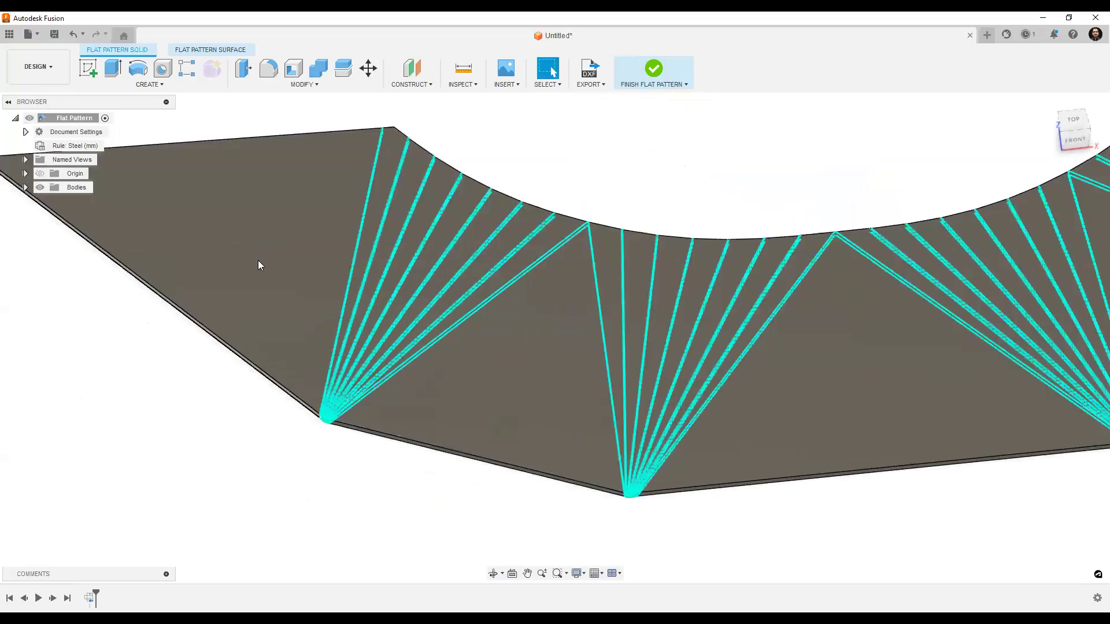
middle_drag(496, 367, 338, 349)
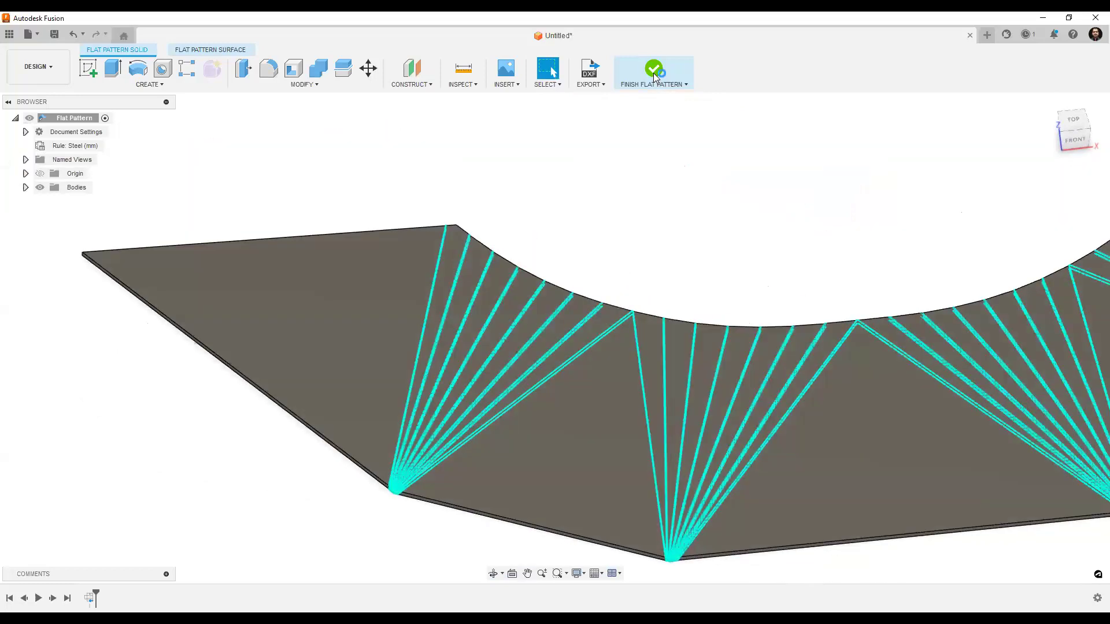
- Finish the flat pattern and delete the lofted flange body Body2
click(654, 74)
shift+middle_drag(625, 424, 98, 383)
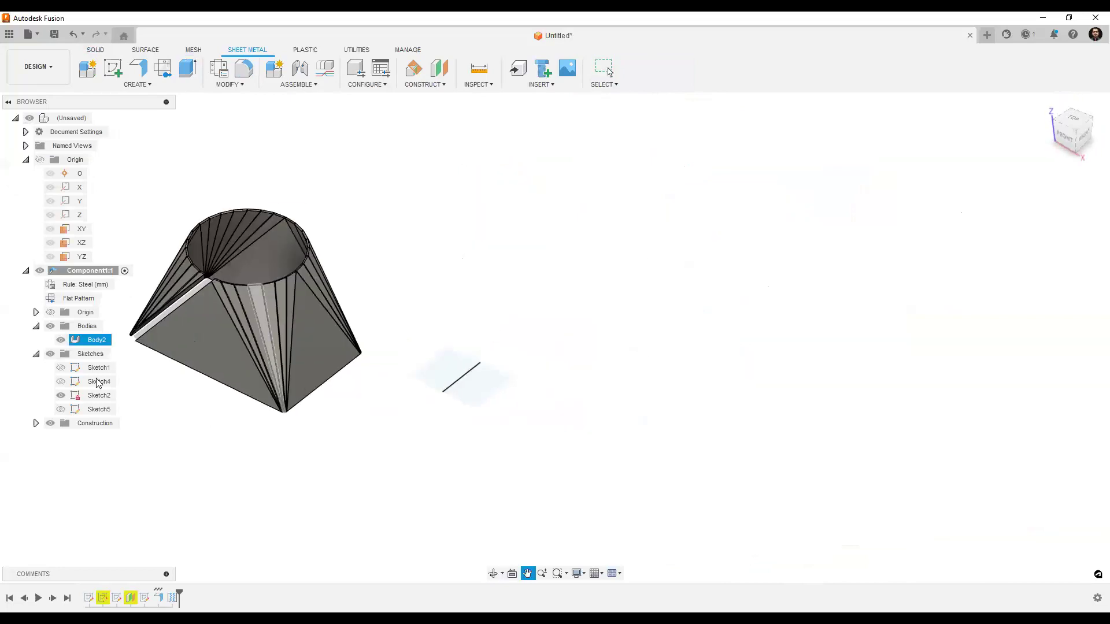
right_click(95, 341)
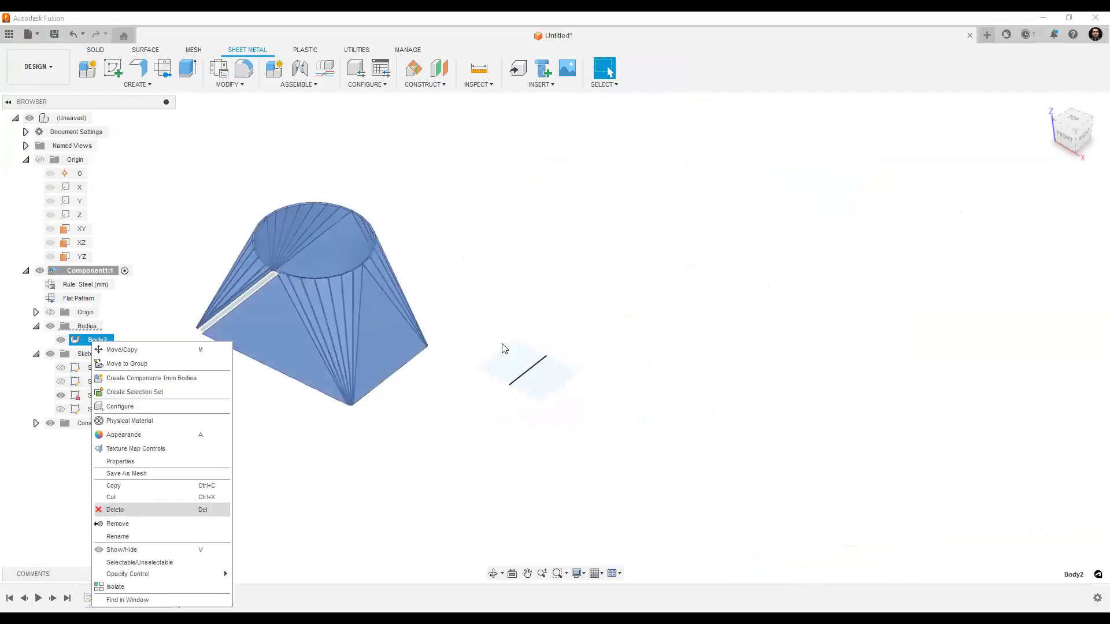
click(134, 511)
click(145, 87)
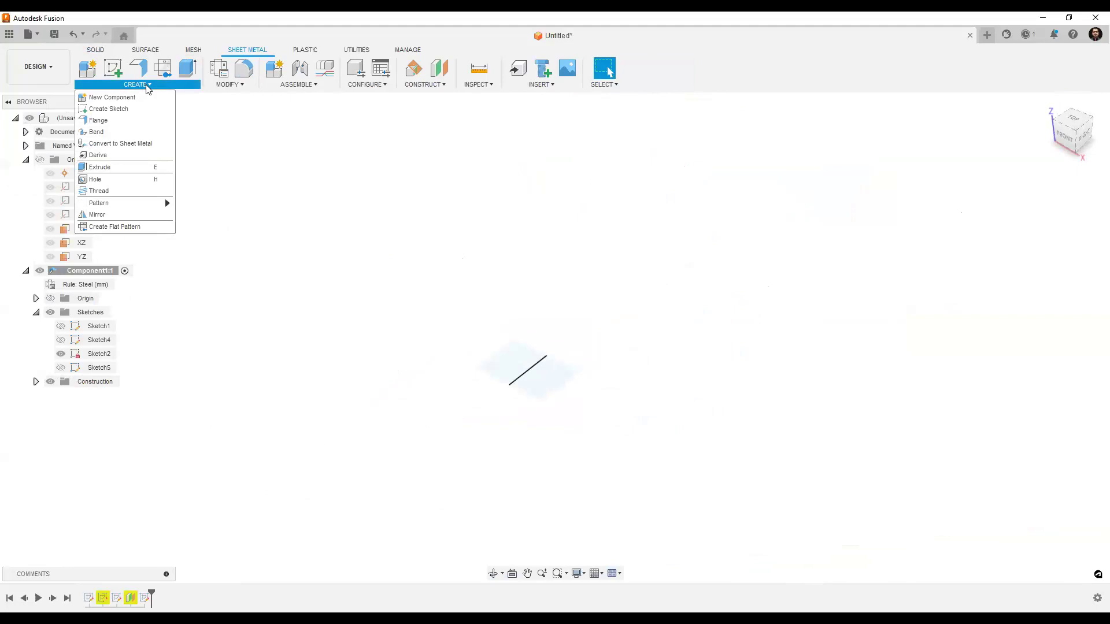
click(312, 85)
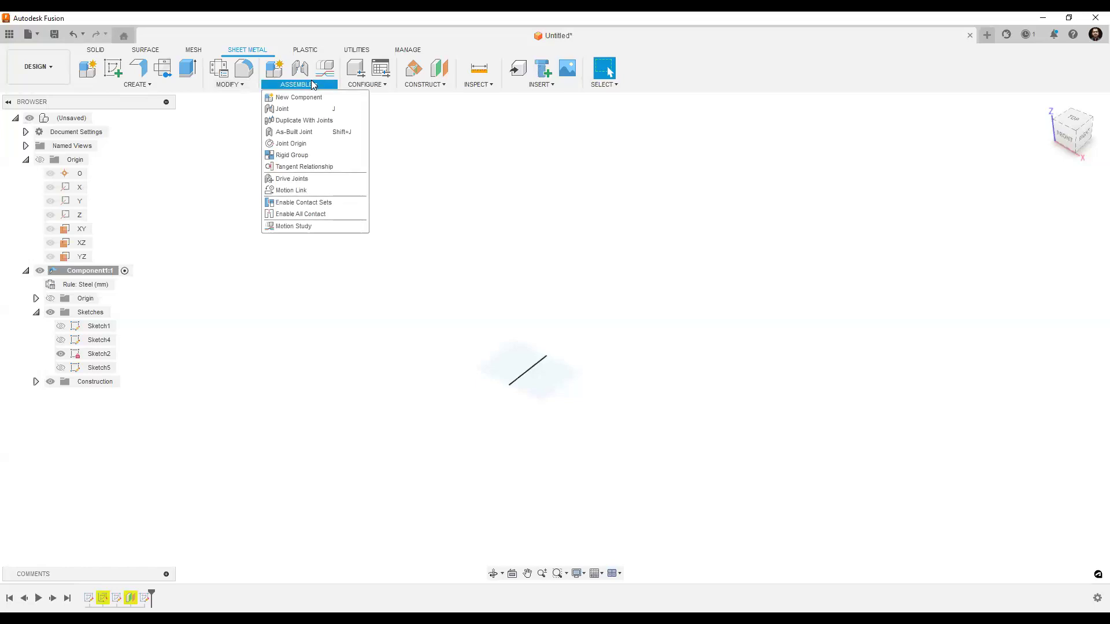
click(143, 85)
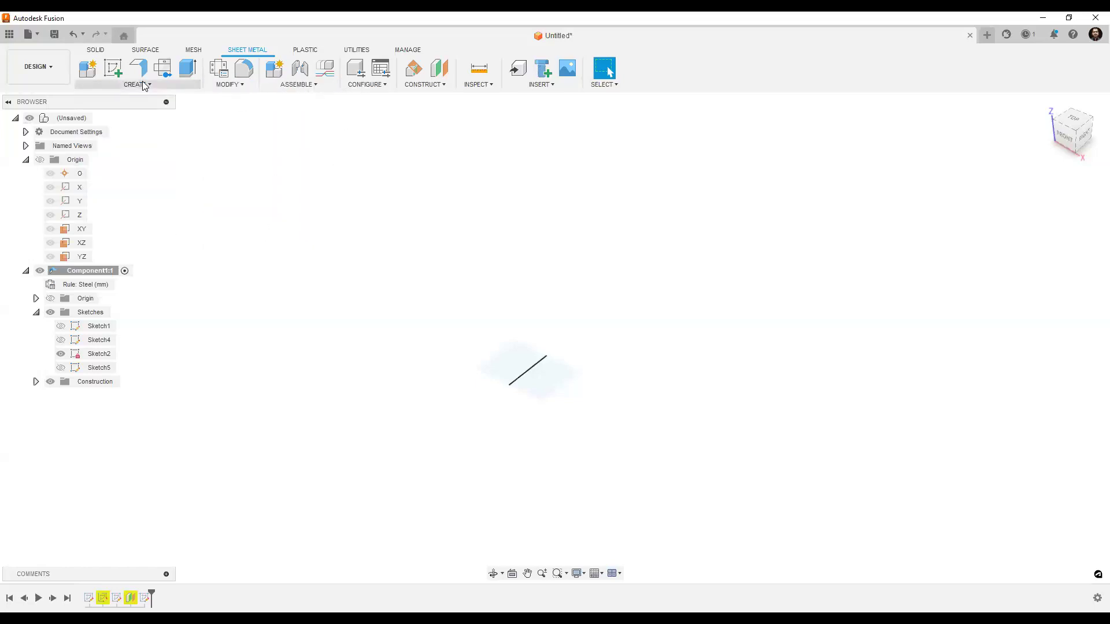
- Sketch a rectangle on the horizontal plane and turn it into a flat sheet metal base plate with Flange
click(114, 68)
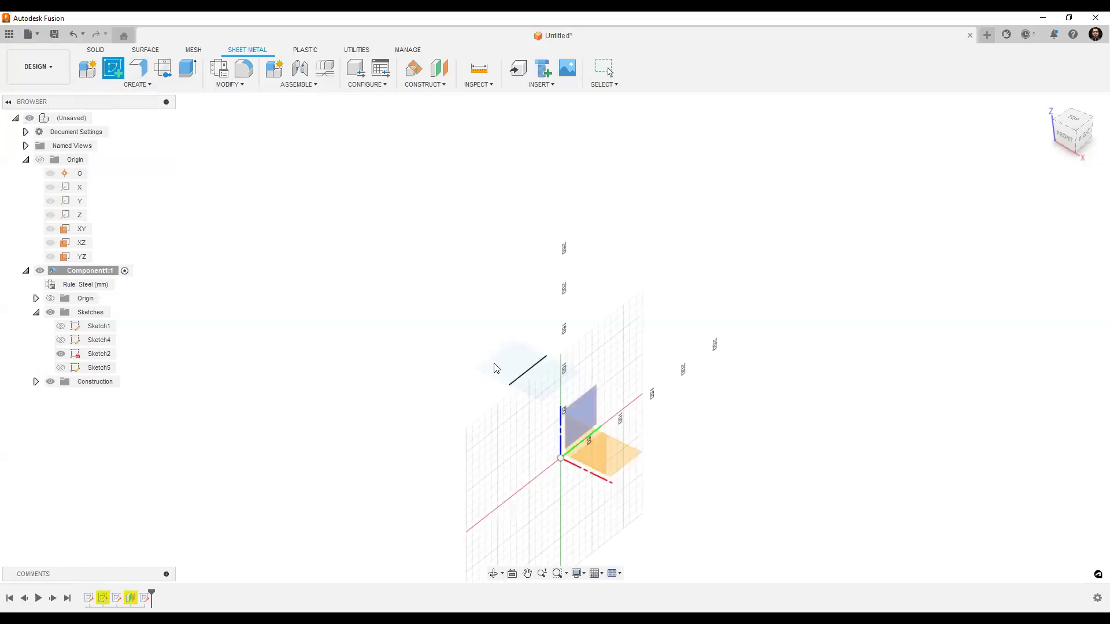
click(497, 368)
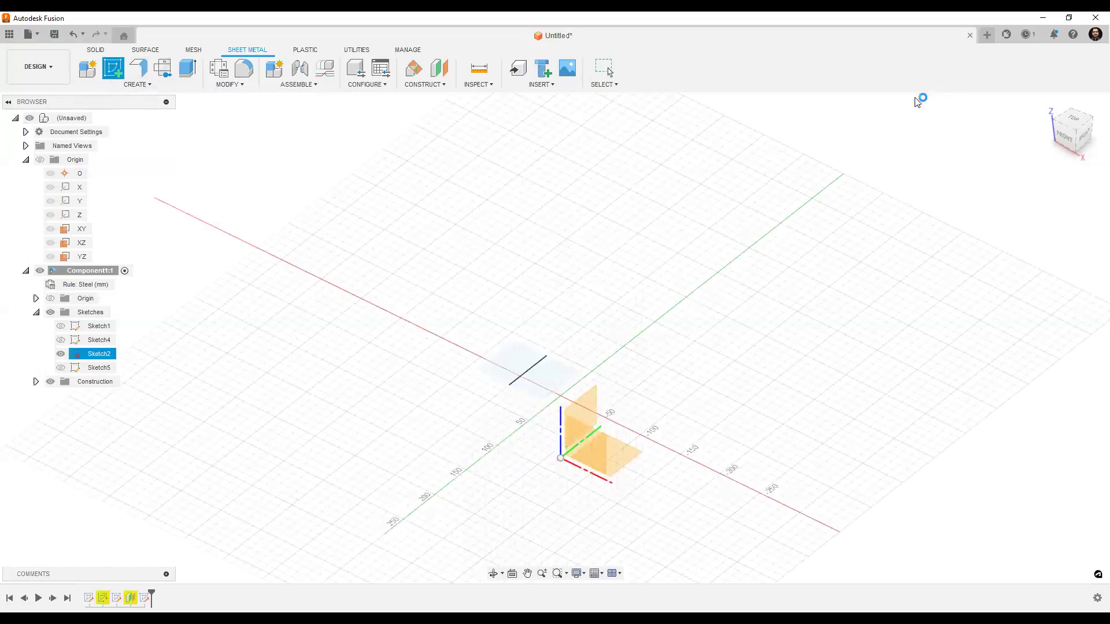
click(115, 71)
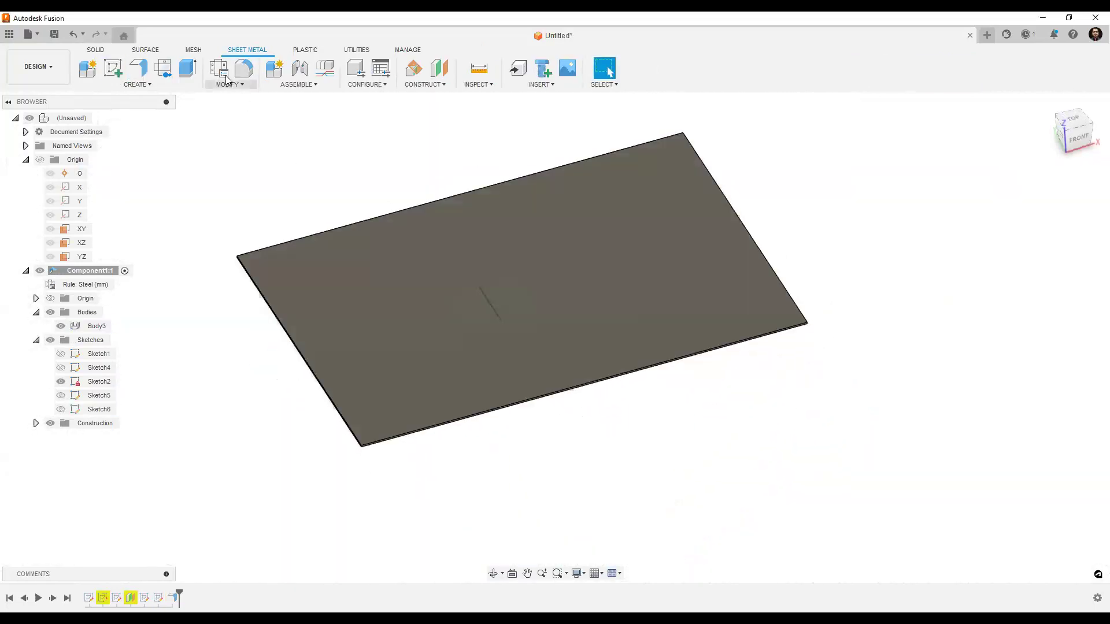
- Add a 290 mm high, 90-degree flange along the full length of one short edge of the base plate
click(243, 85)
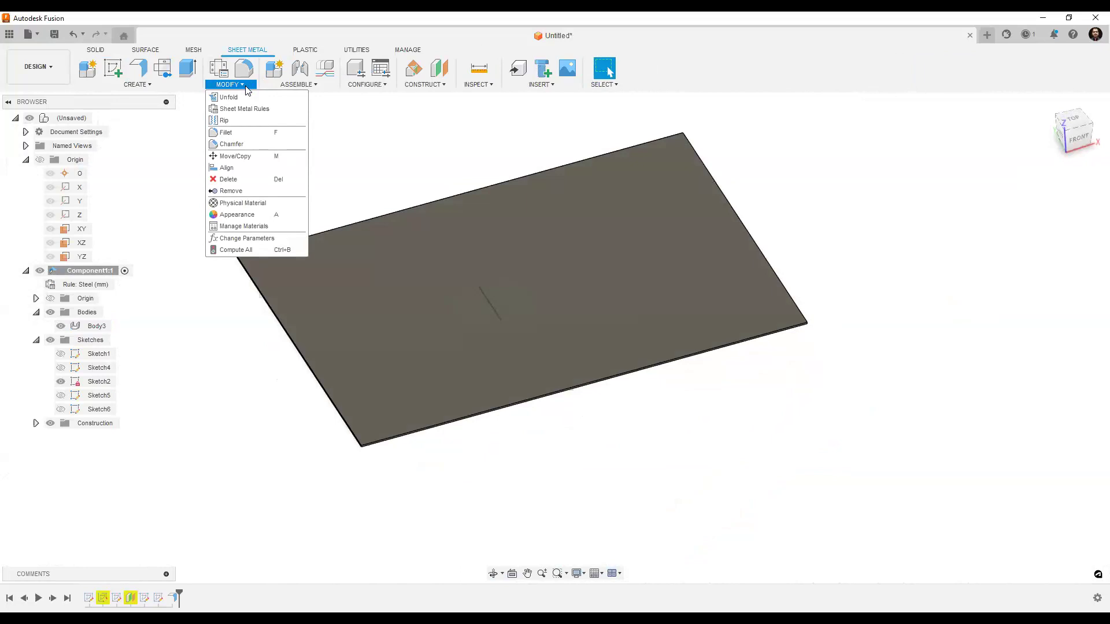
click(140, 69)
click(277, 321)
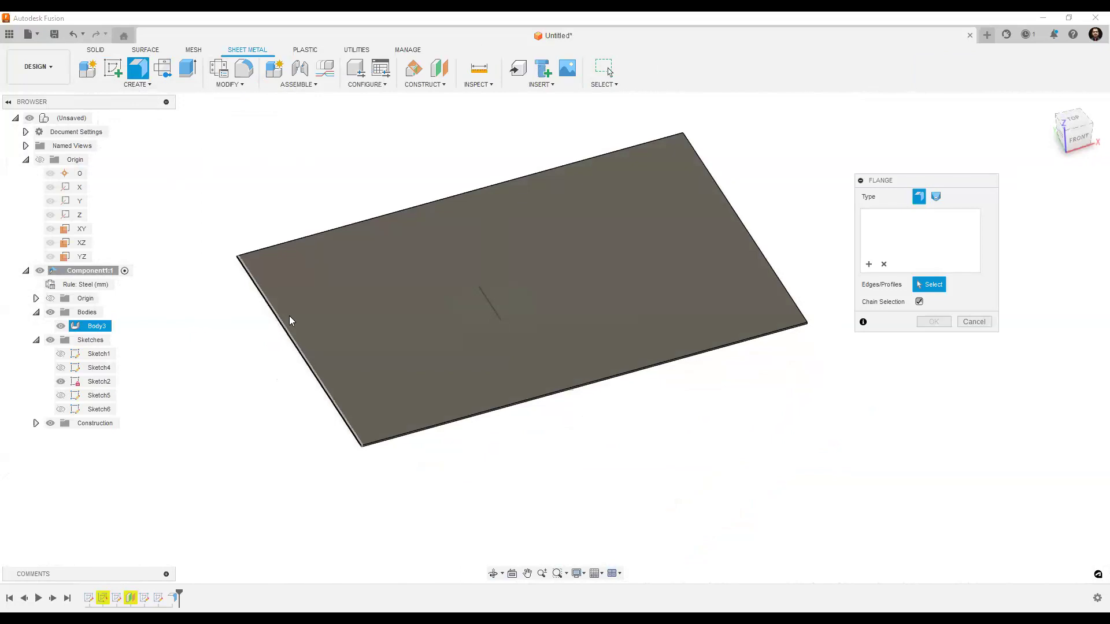
drag(297, 342, 314, 140)
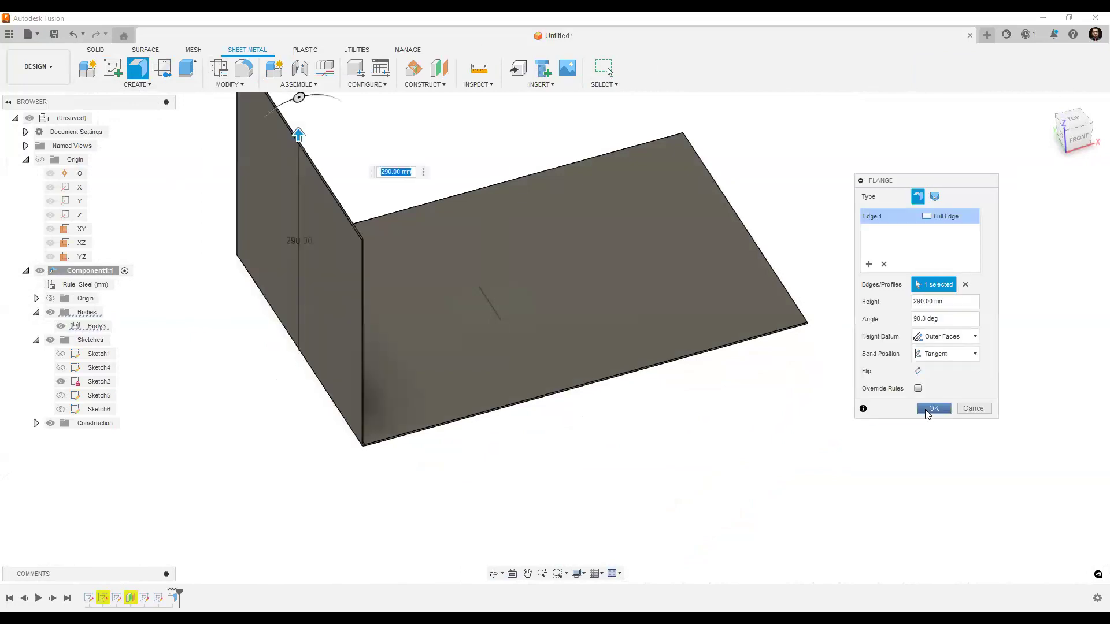
- Fillet the front upper corner edge of the upright flange with a 25 mm radius
shift+middle_drag(679, 487, 474, 457)
middle_drag(463, 283, 439, 380)
click(242, 85)
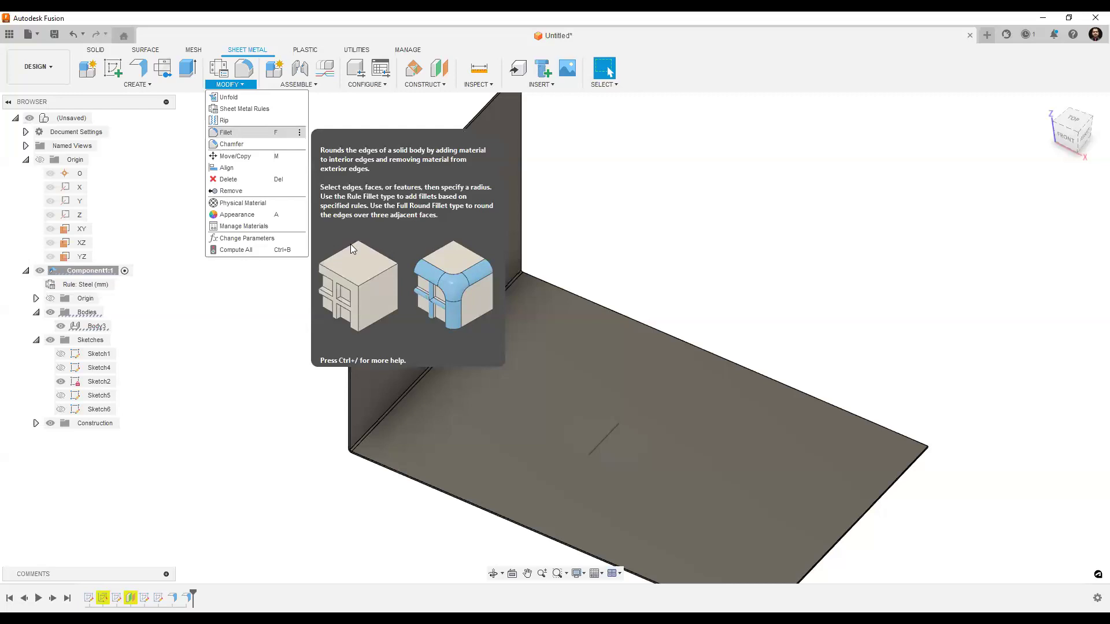
scroll(346, 264, up, 5)
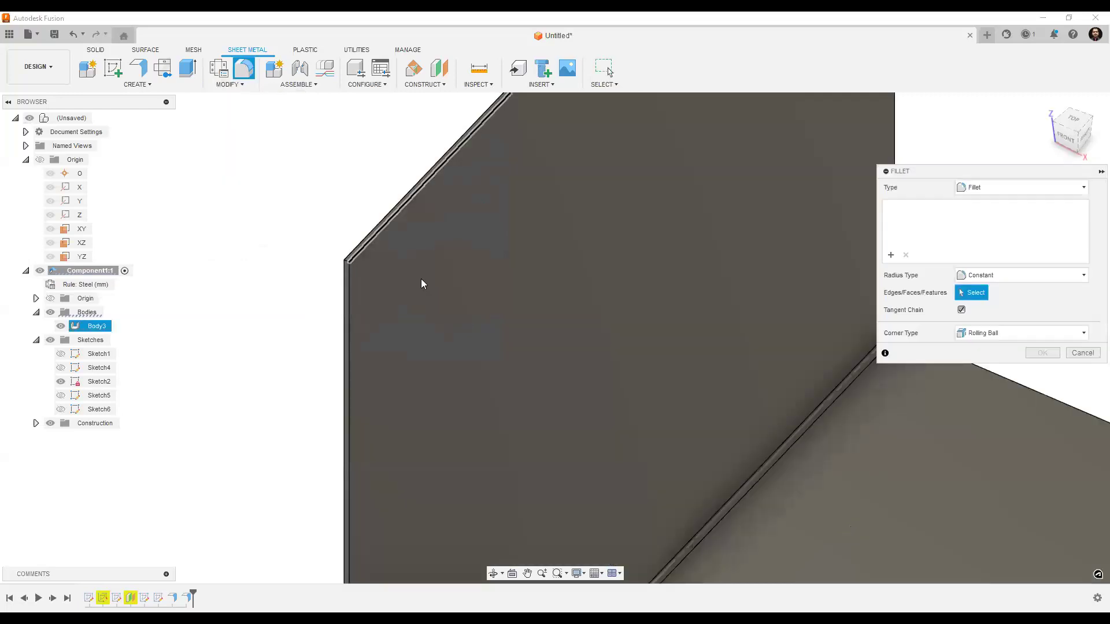
click(358, 255)
drag(358, 260, 336, 261)
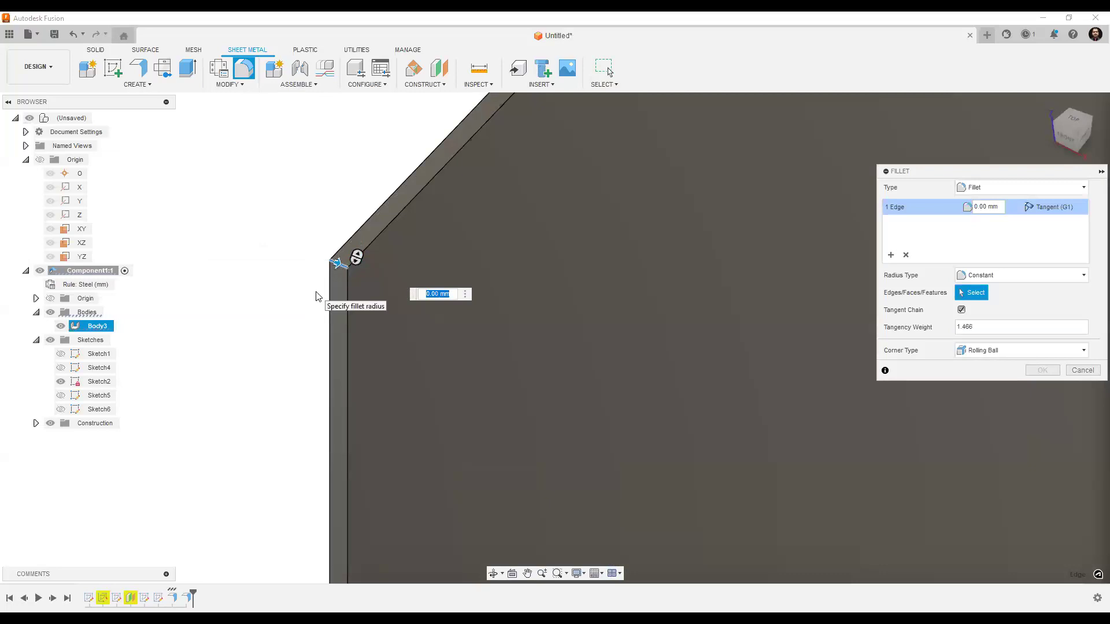
text(25)
scroll(321, 399, down, 5)
scroll(573, 210, up, 1)
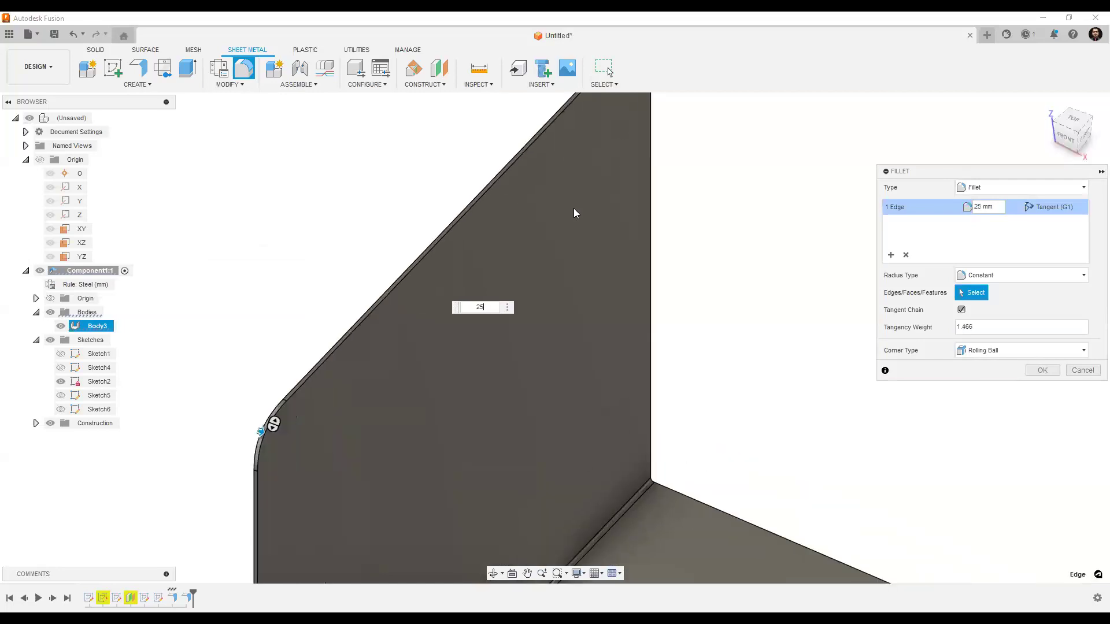
scroll(516, 312, down, 2)
click(1042, 370)
- Chamfer the rear upper corner edge of the upright flange with an equal-distance chamfer
scroll(614, 168, down, 1)
scroll(614, 168, up, 3)
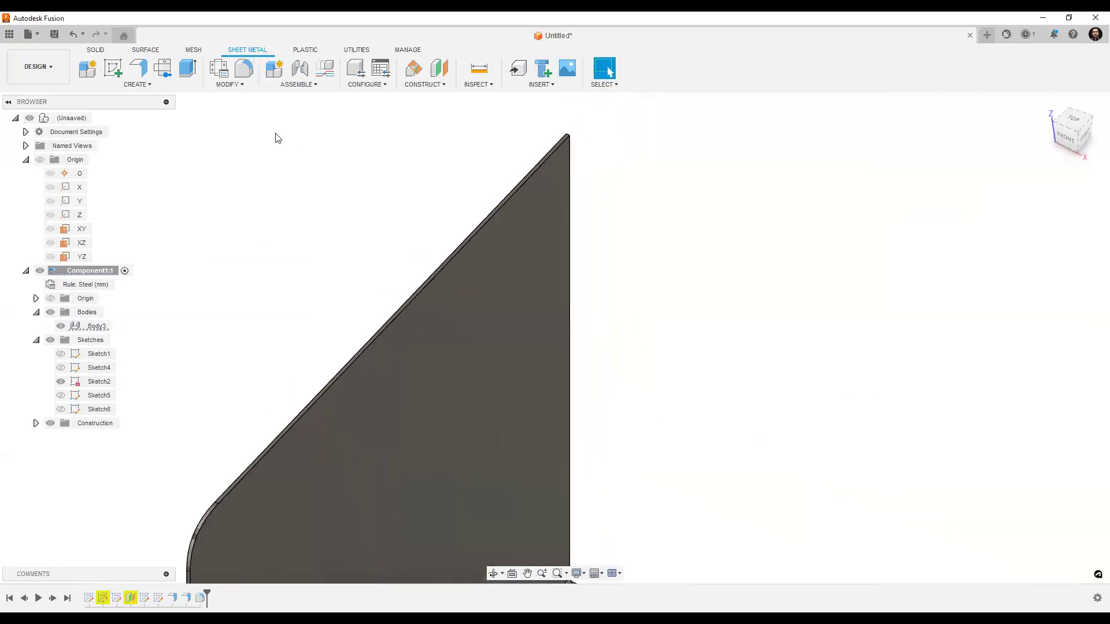
click(238, 84)
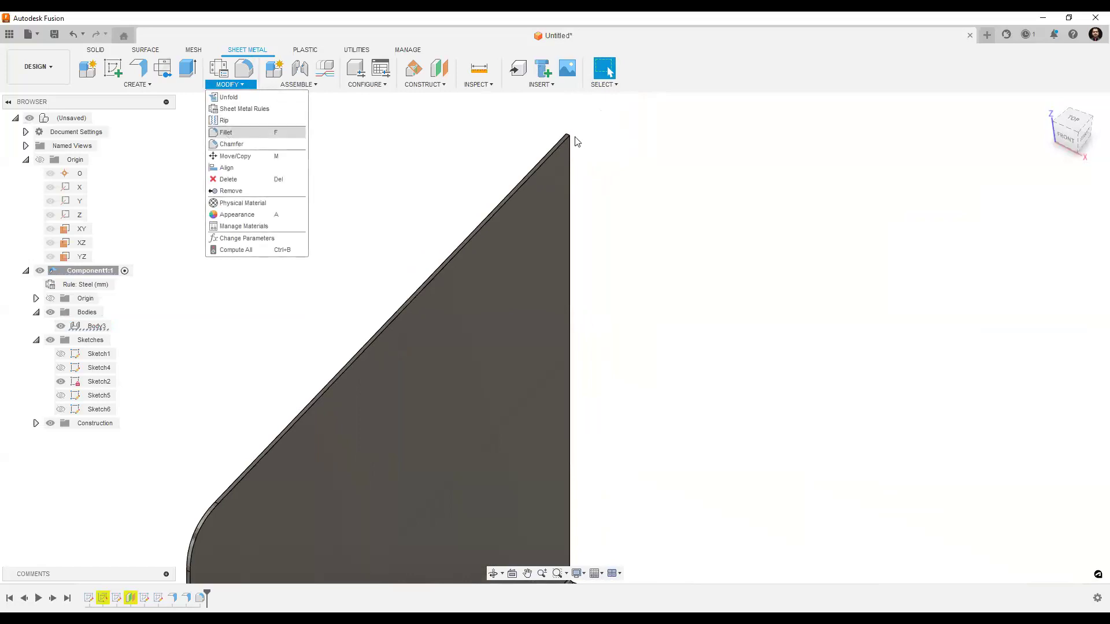
click(249, 145)
scroll(567, 135, up, 1)
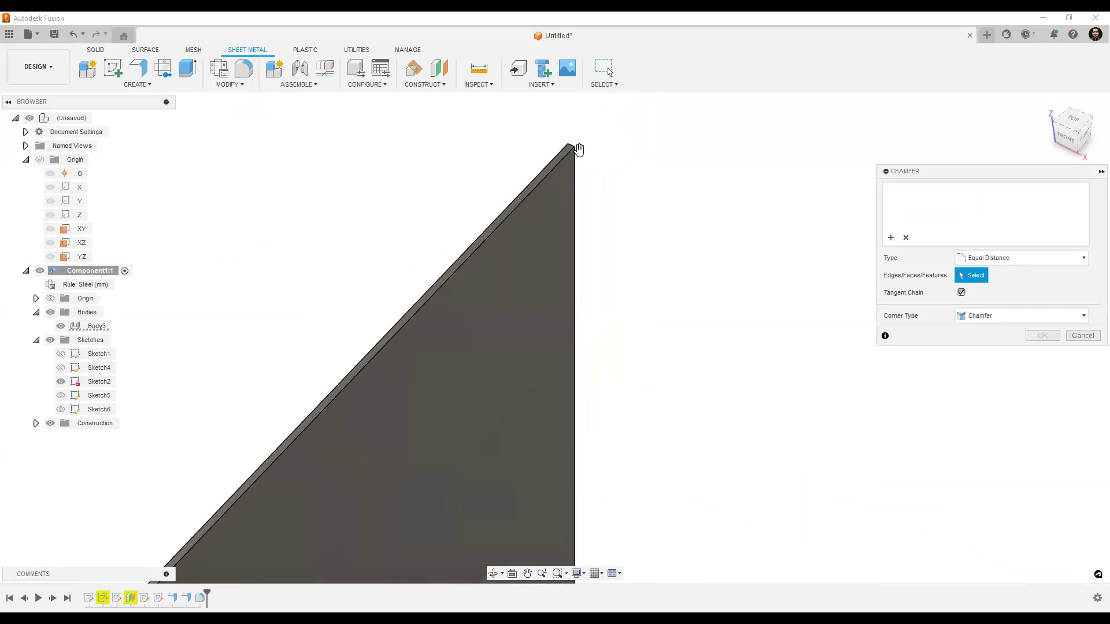
click(574, 151)
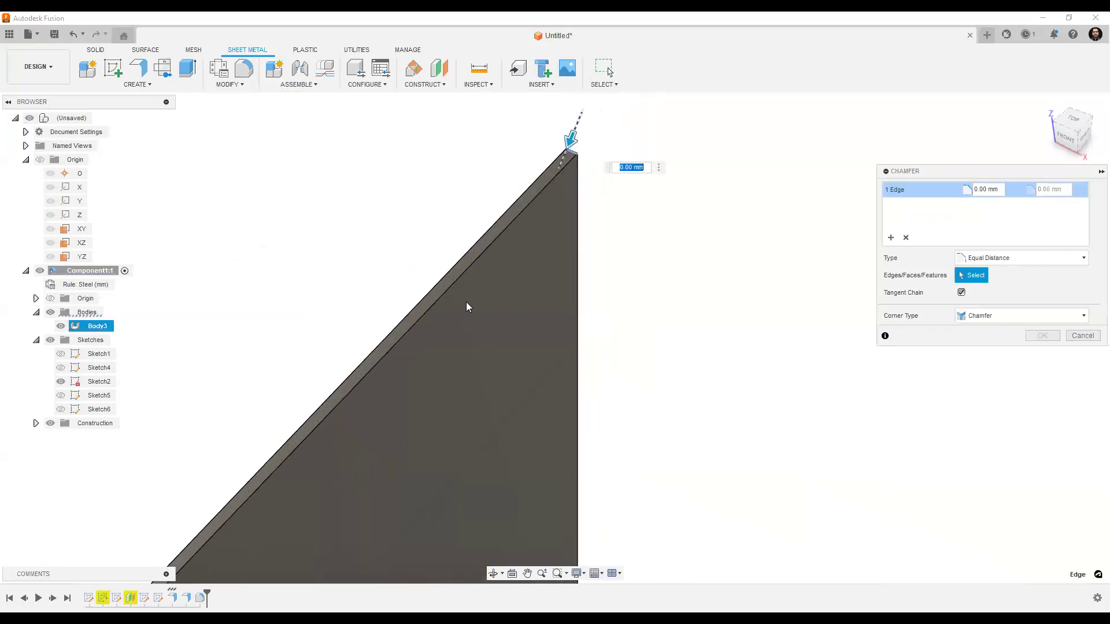
drag(571, 139, 467, 303)
click(1032, 335)
- Move the bent sheet metal body Body3 by -100 mm along Y
scroll(615, 244, down, 6)
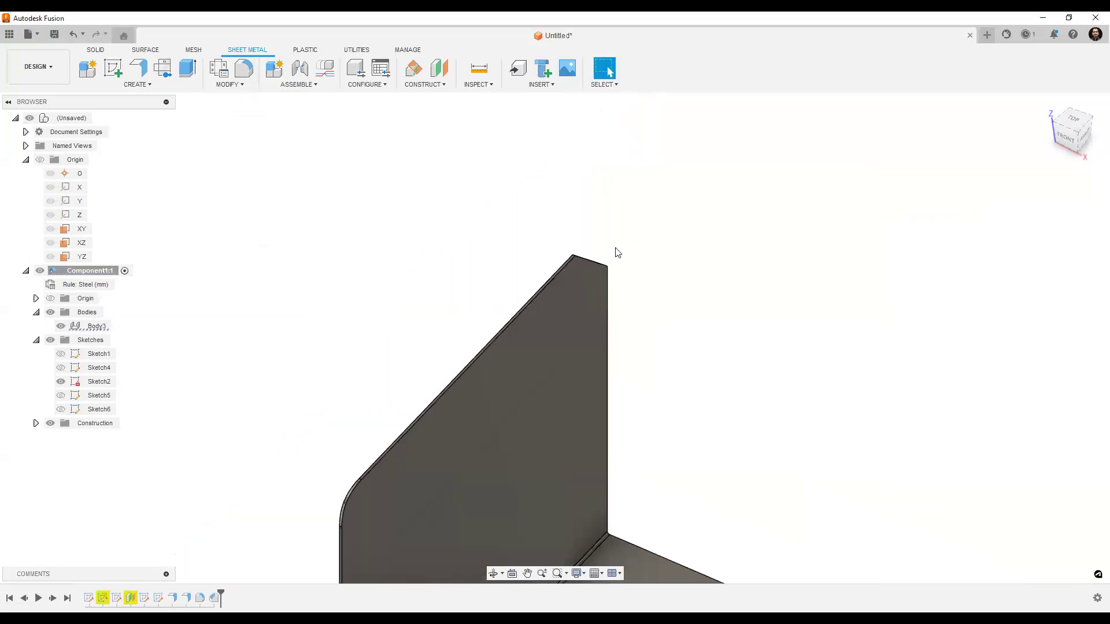
scroll(596, 284, down, 4)
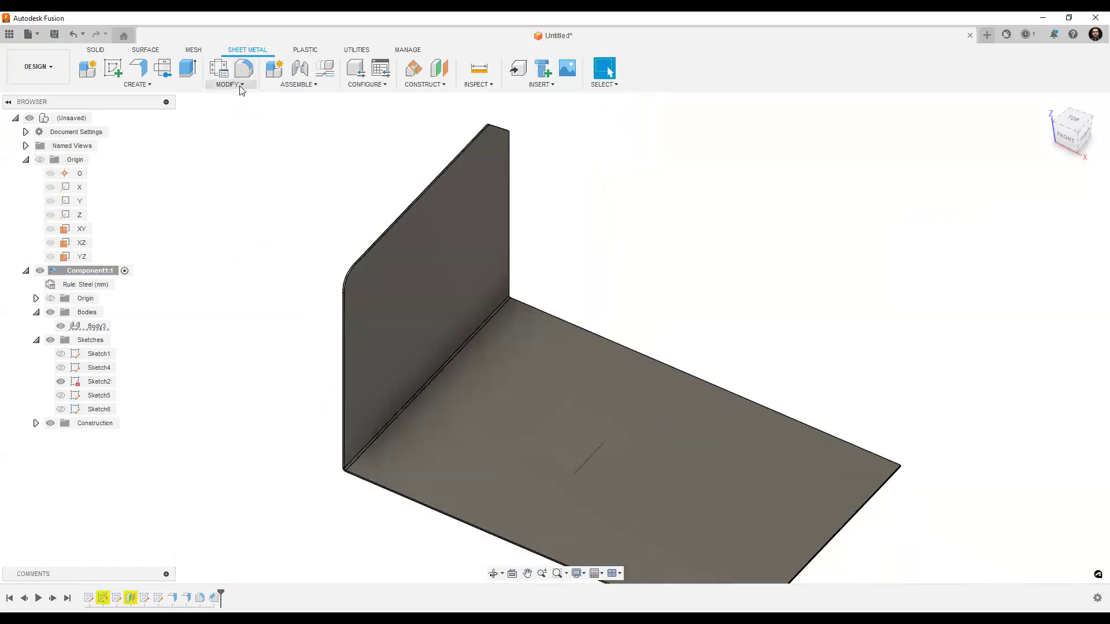
click(241, 85)
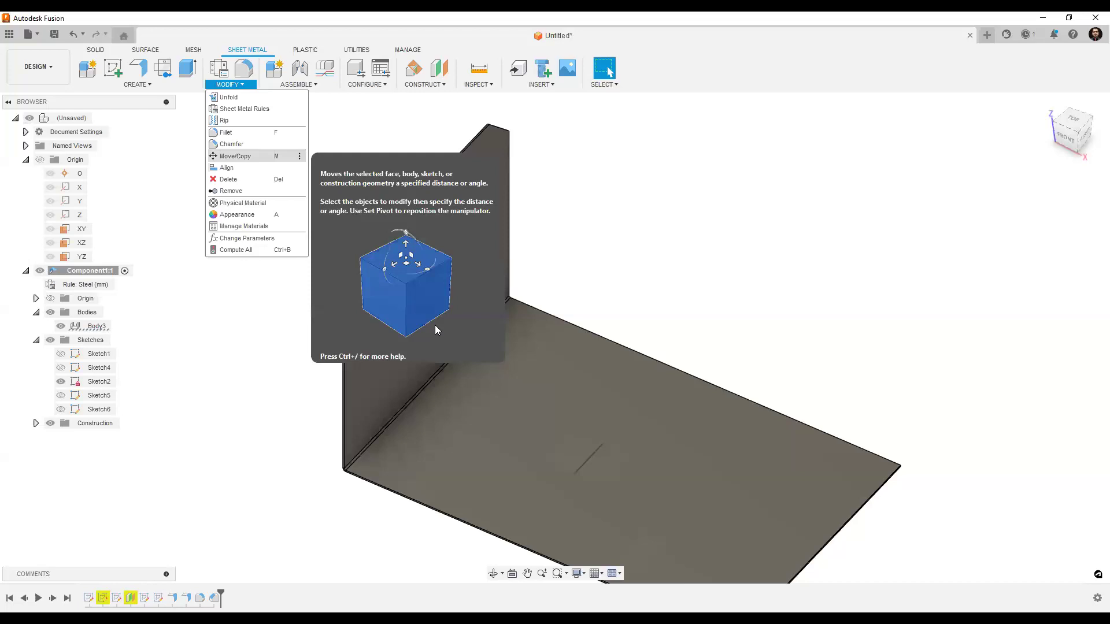
click(452, 323)
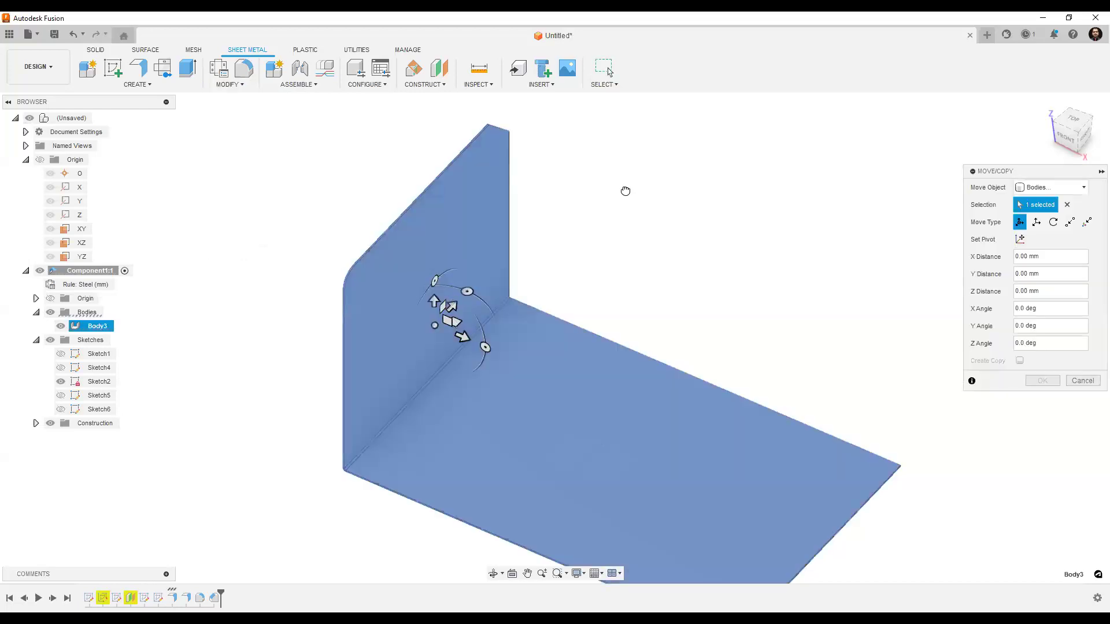
drag(451, 306, 499, 298)
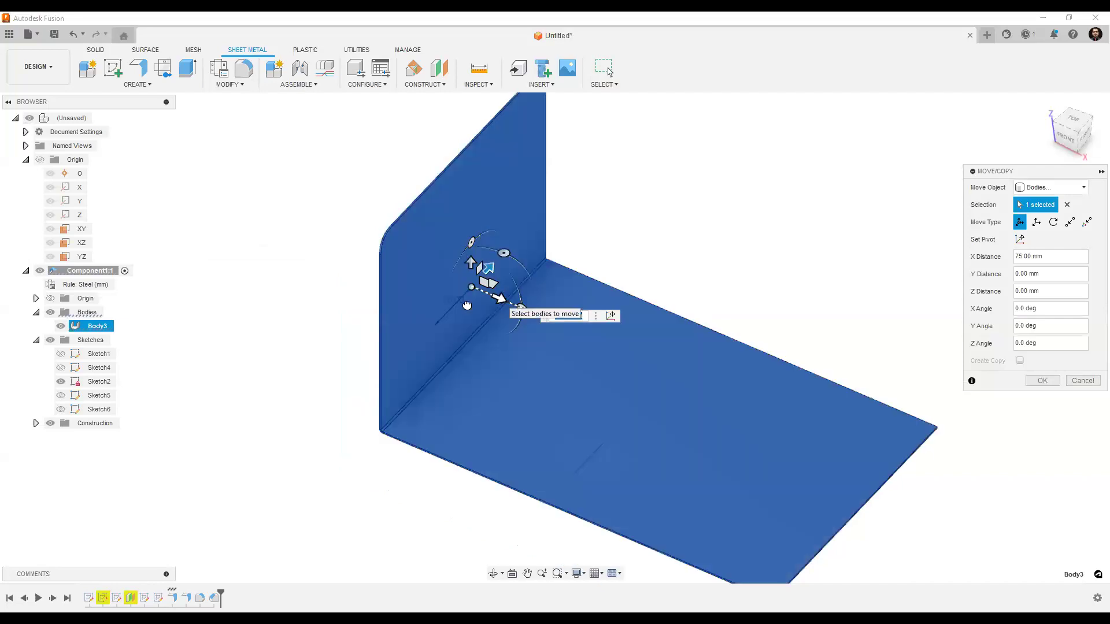
drag(413, 236, 560, 236)
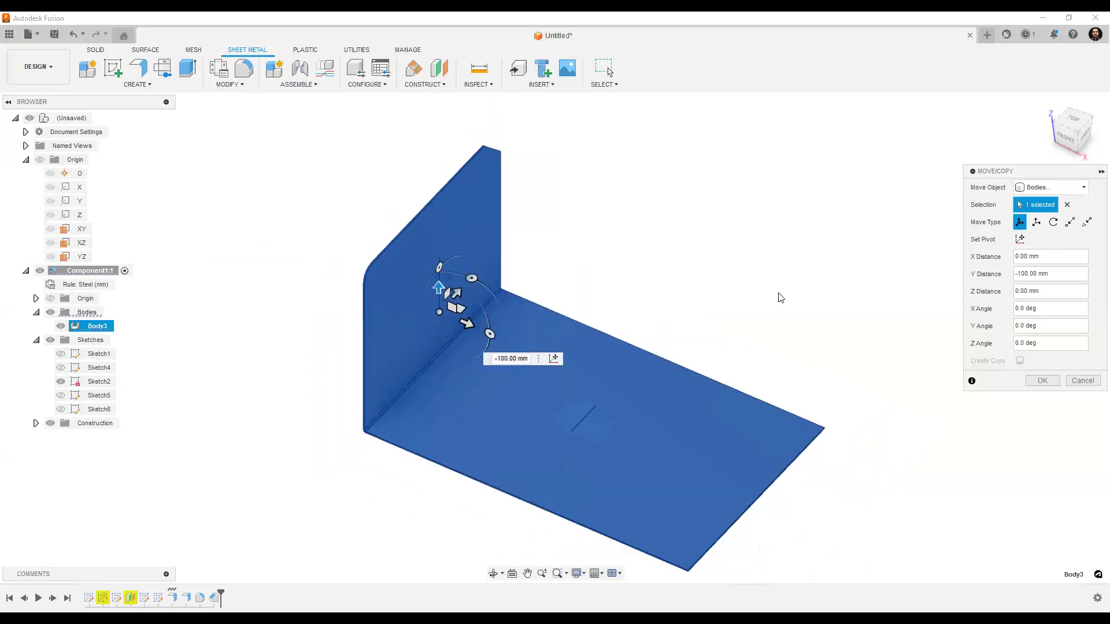
click(703, 455)
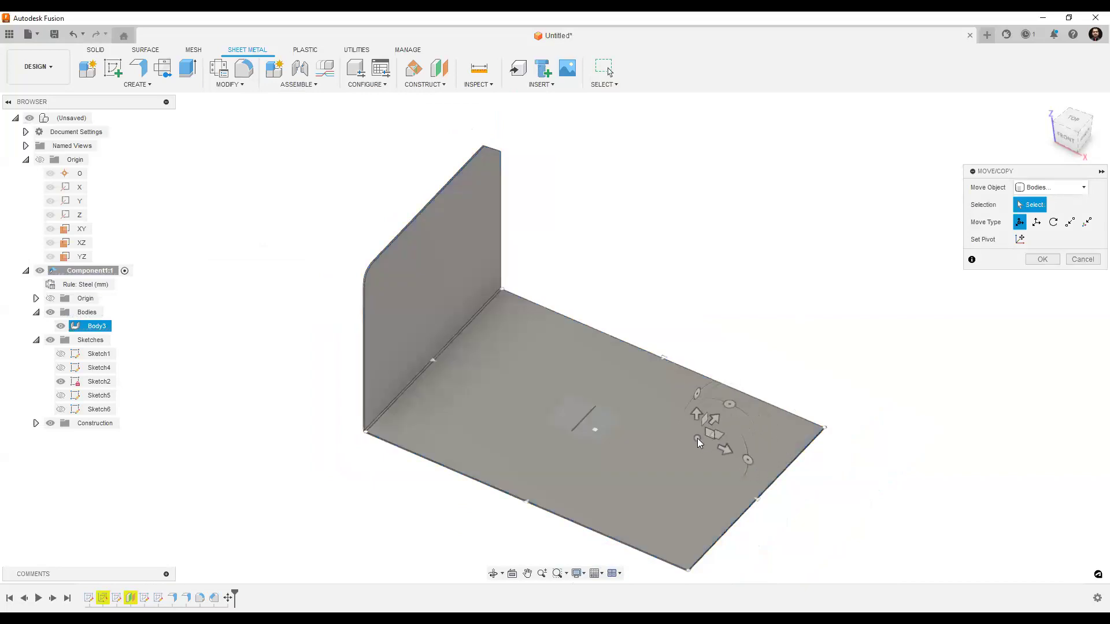
click(694, 455)
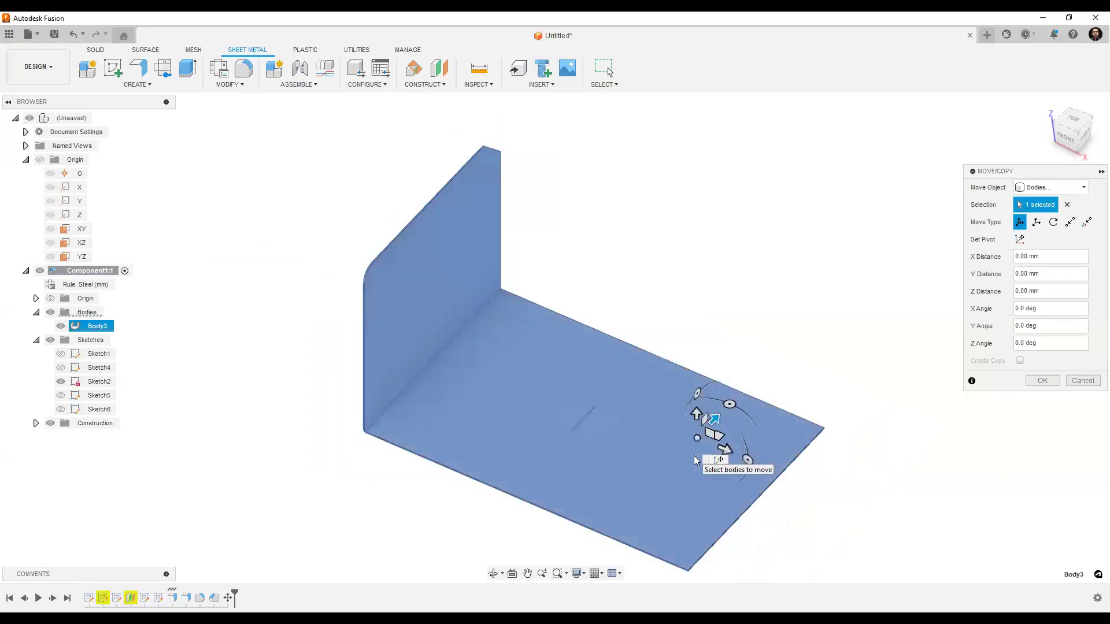
right_click(694, 456)
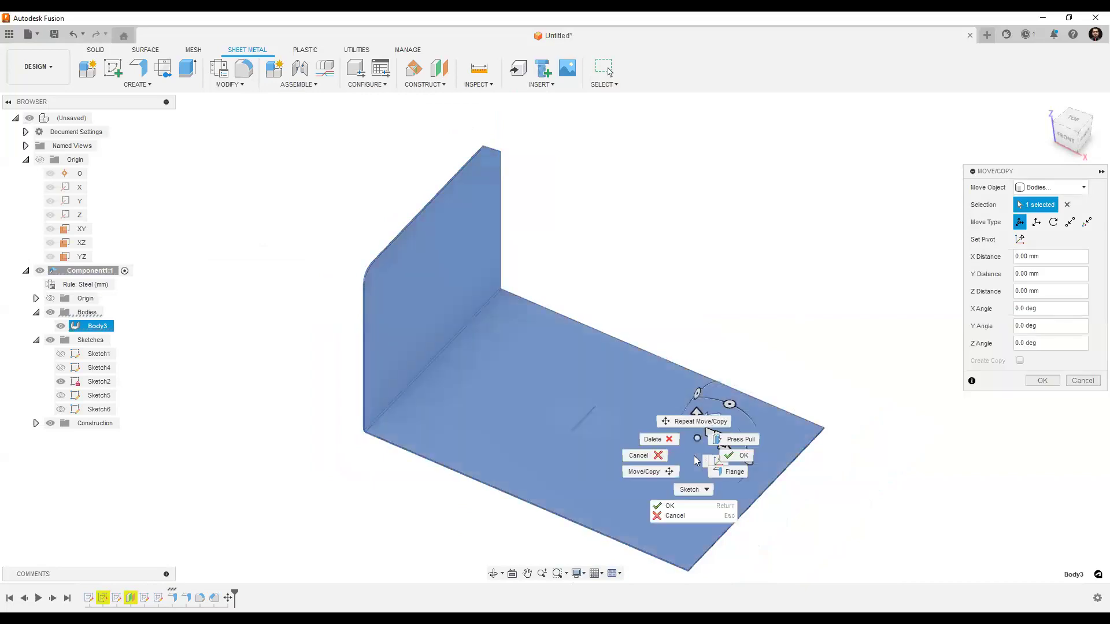
click(1045, 383)
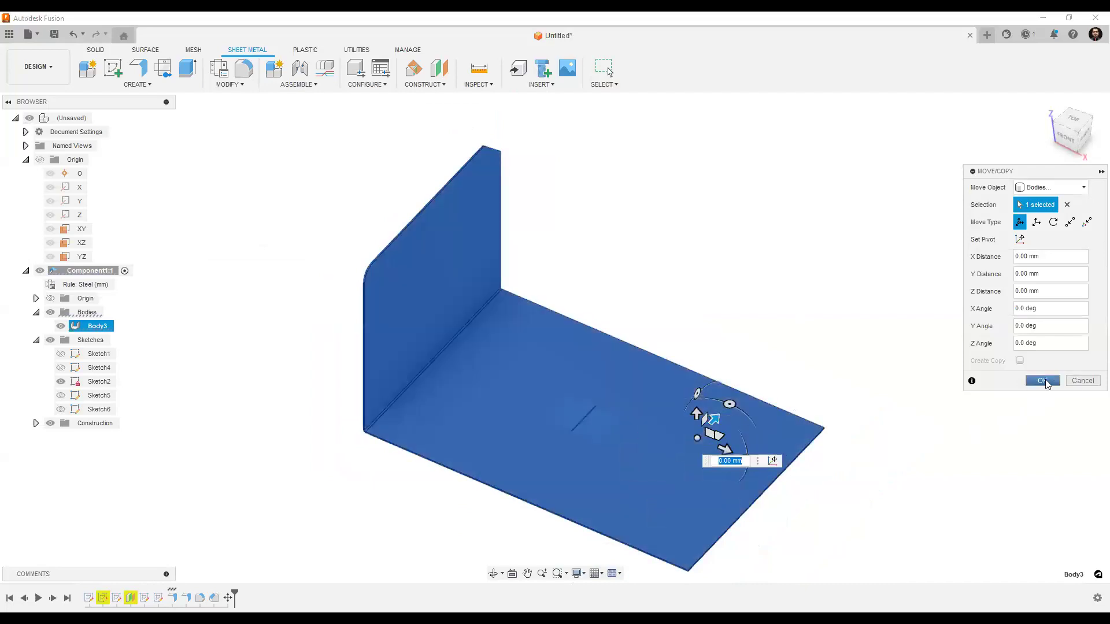
click(1045, 381)
- Sketch a circle near the middle of the base plate's upper face and finish the sketch
shift+middle_drag(691, 461, 571, 367)
scroll(571, 367, up, 1)
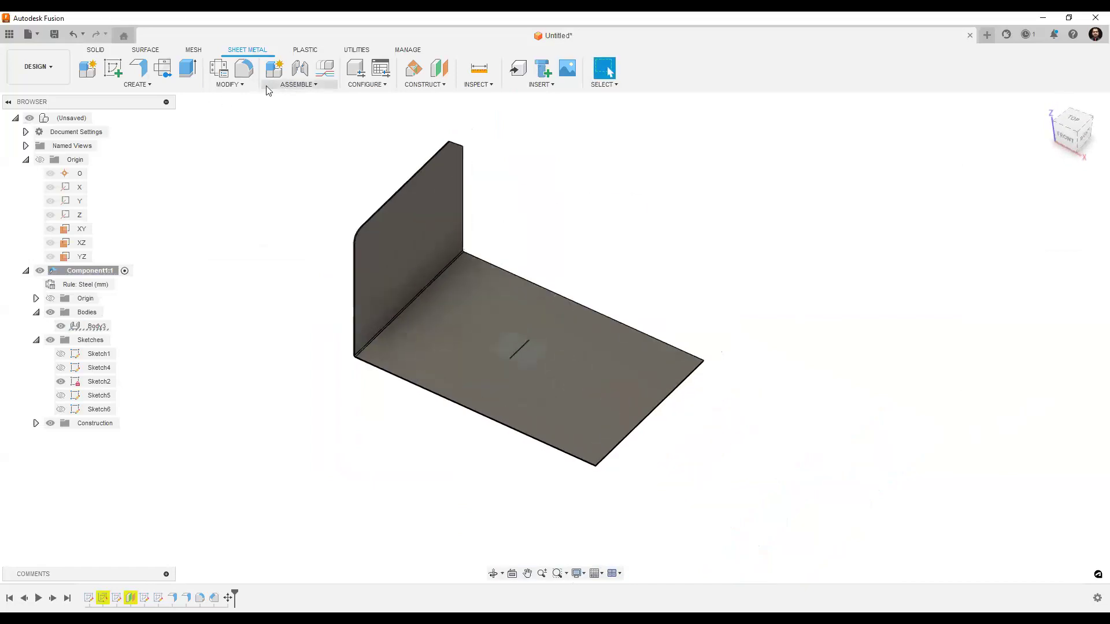
click(229, 85)
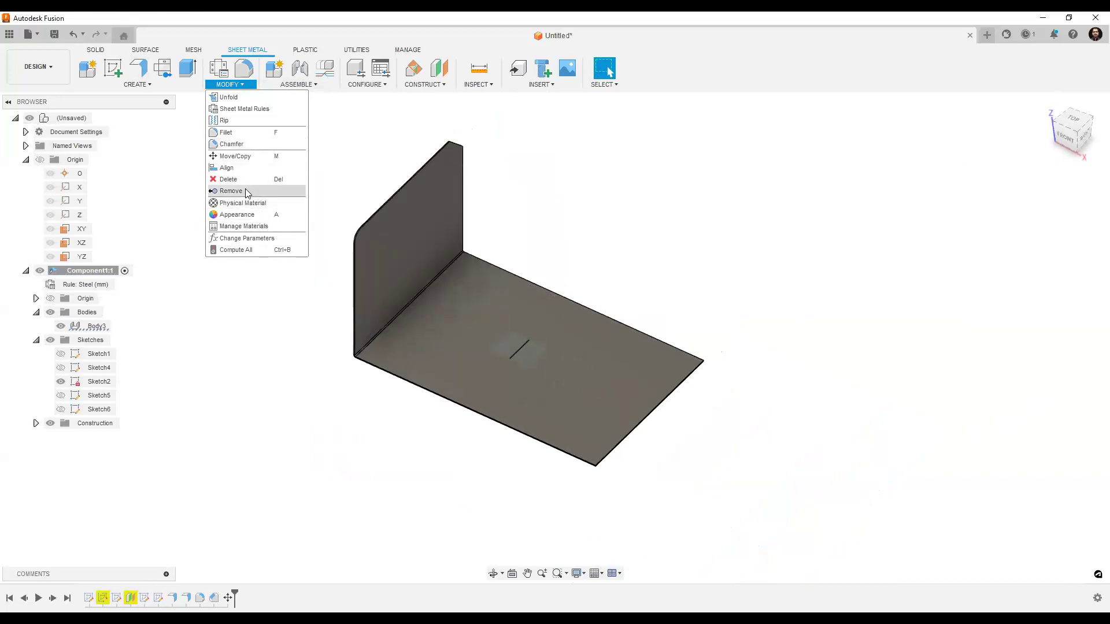
click(113, 69)
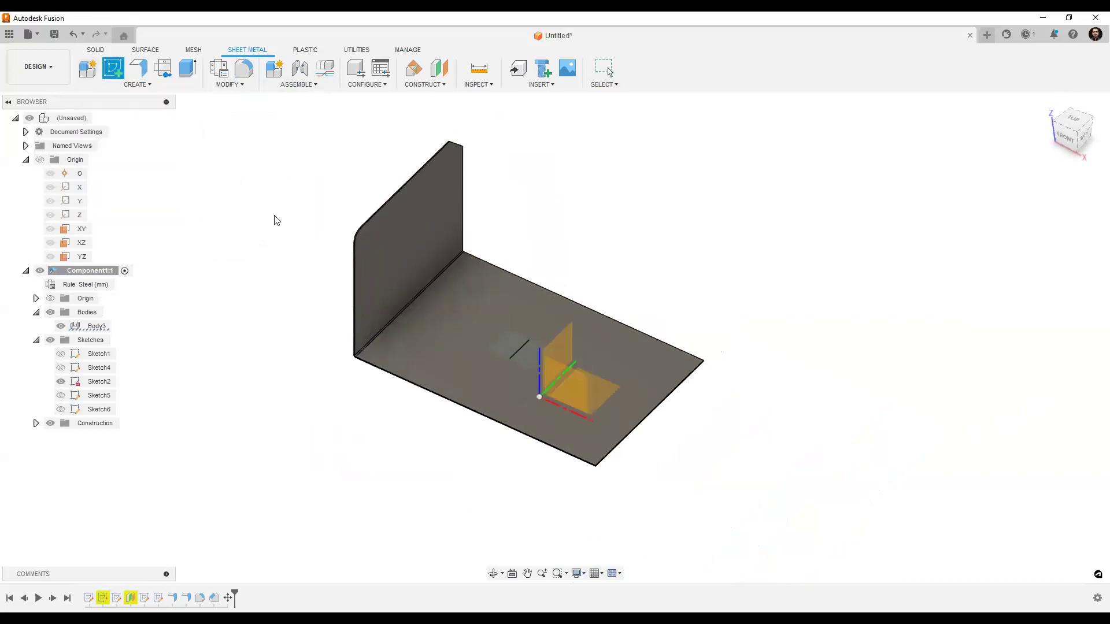
click(464, 316)
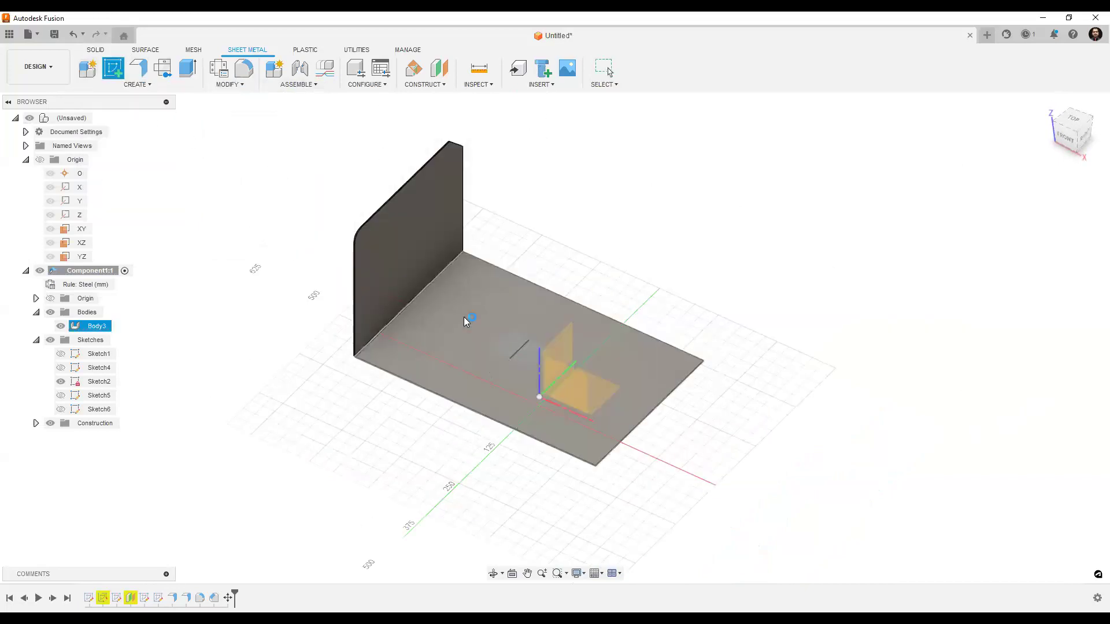
click(138, 69)
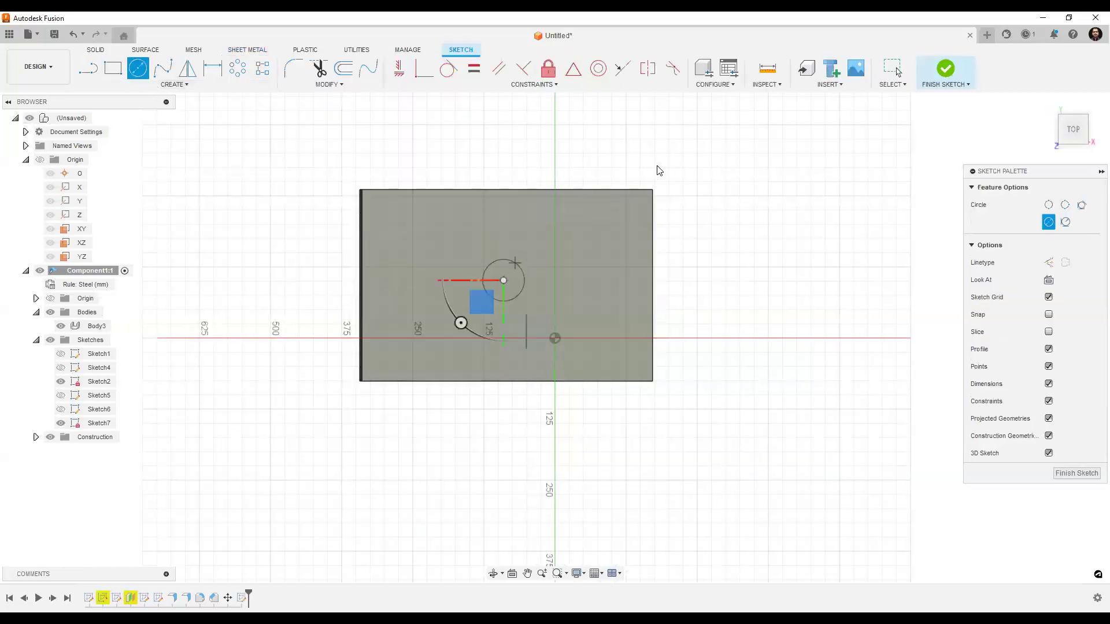
click(946, 70)
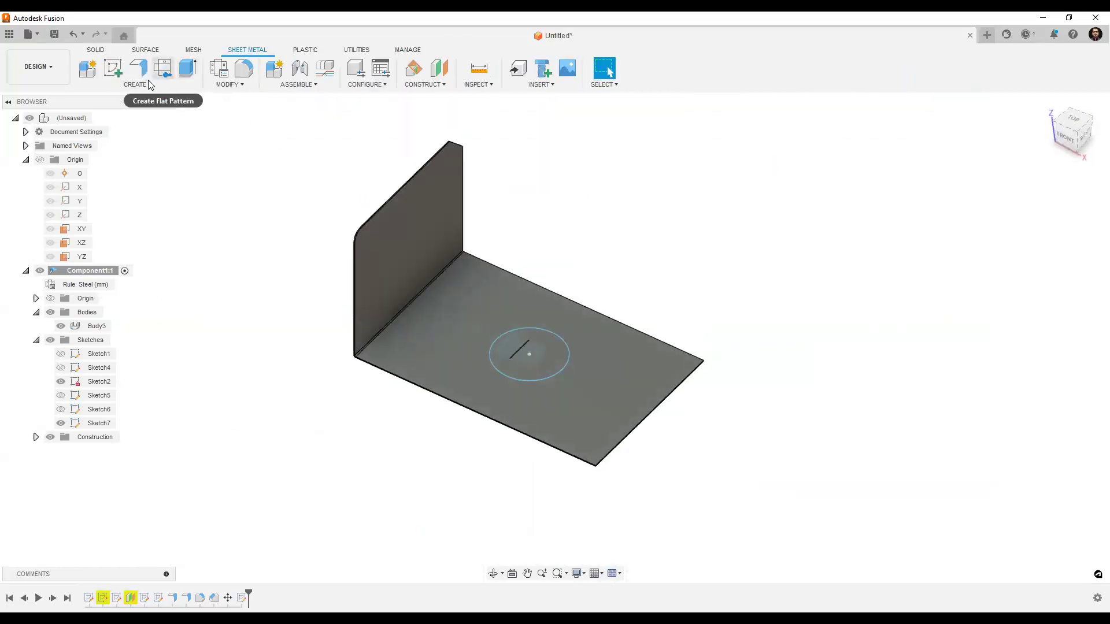
- Extrude the circle profile downward as a cut to make a round hole through the base plate
click(149, 84)
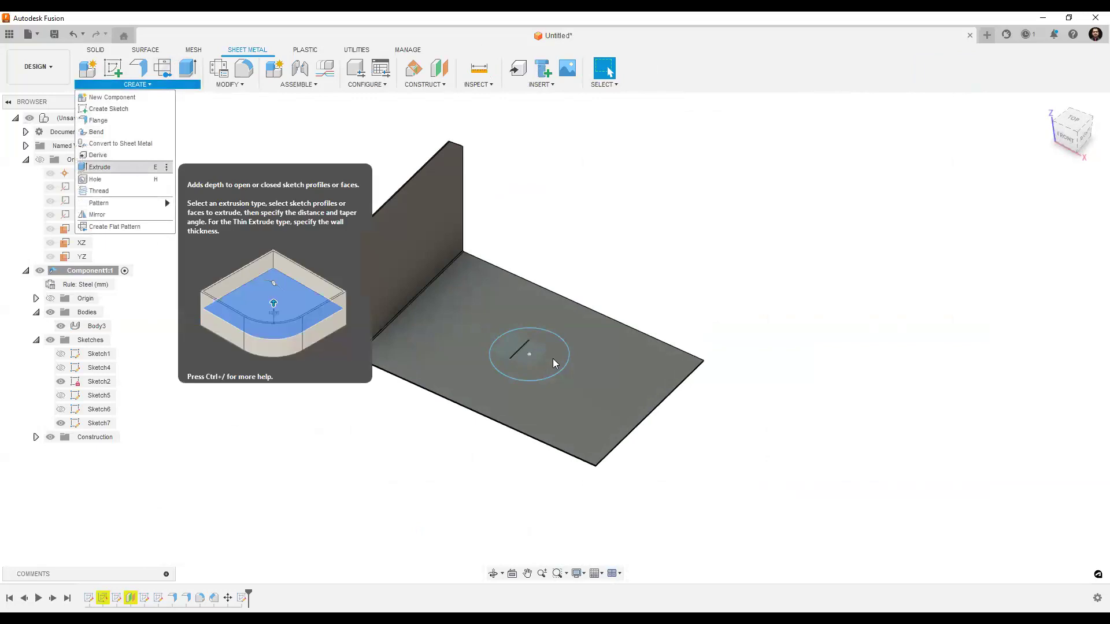
key(e)
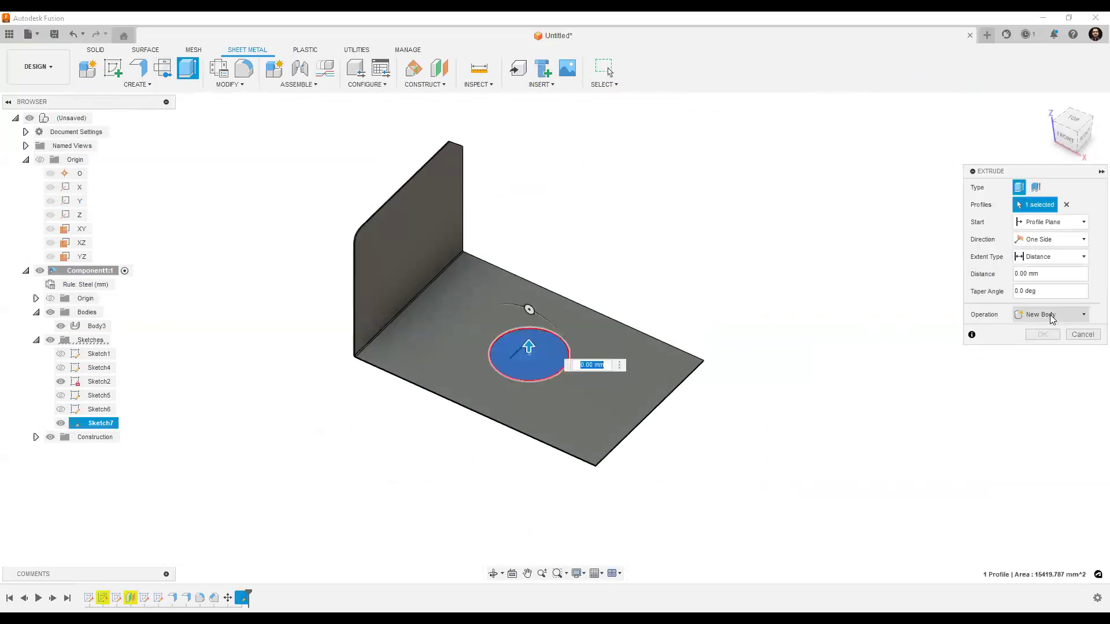
click(1053, 317)
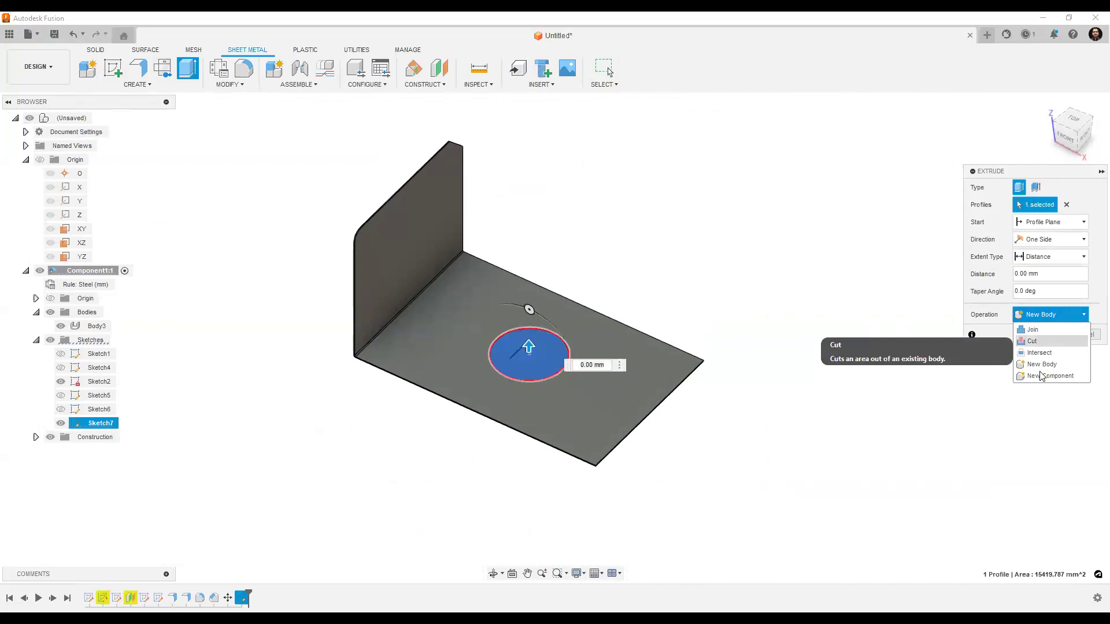
click(1049, 342)
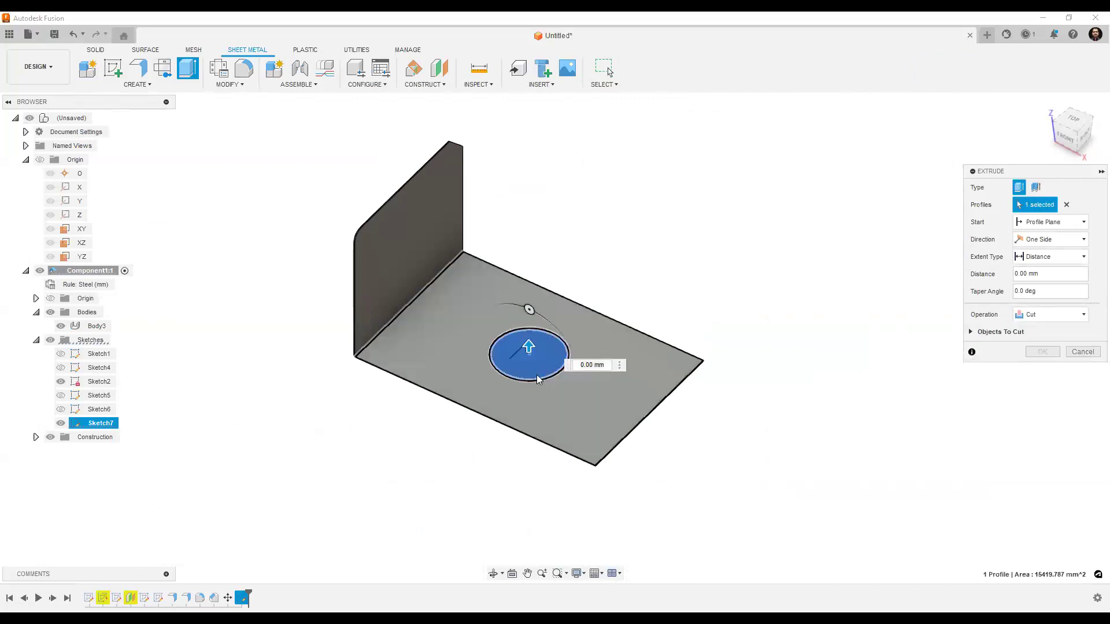
drag(531, 347, 531, 474)
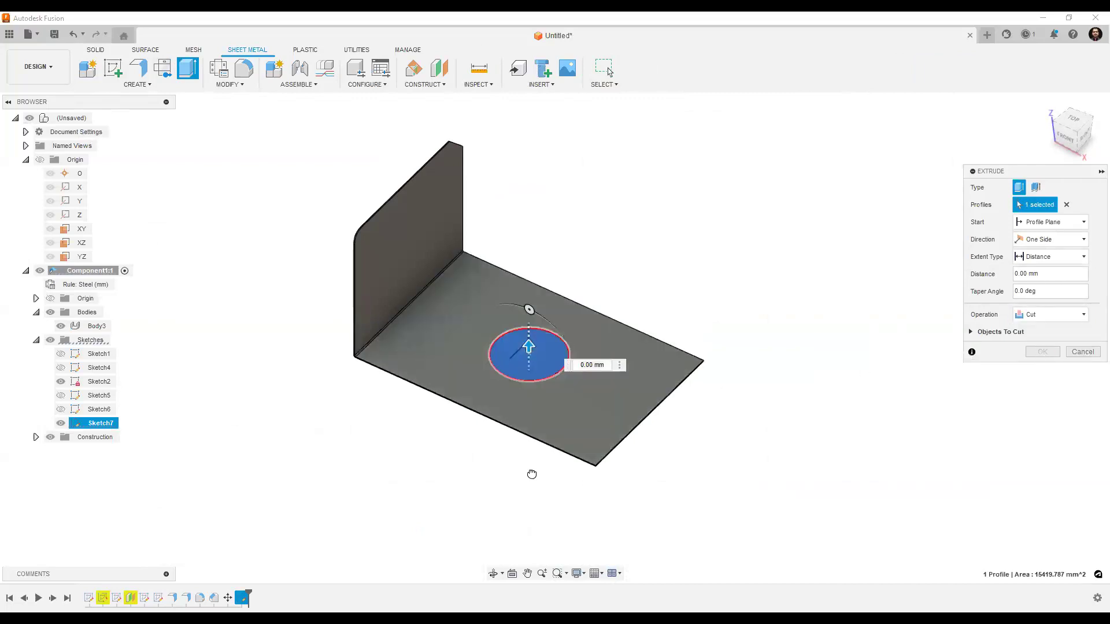
click(1042, 352)
- Try to delete the circular upper edge of the base plate's hole with the Delete command
shift+middle_drag(671, 480, 734, 470)
middle_drag(418, 306, 318, 275)
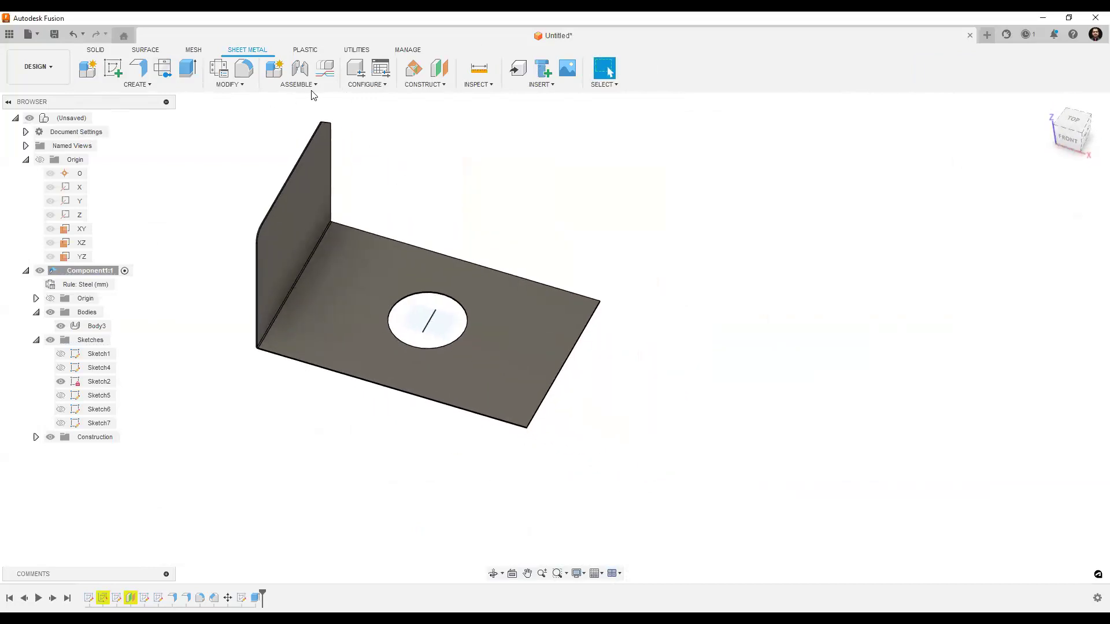
click(242, 85)
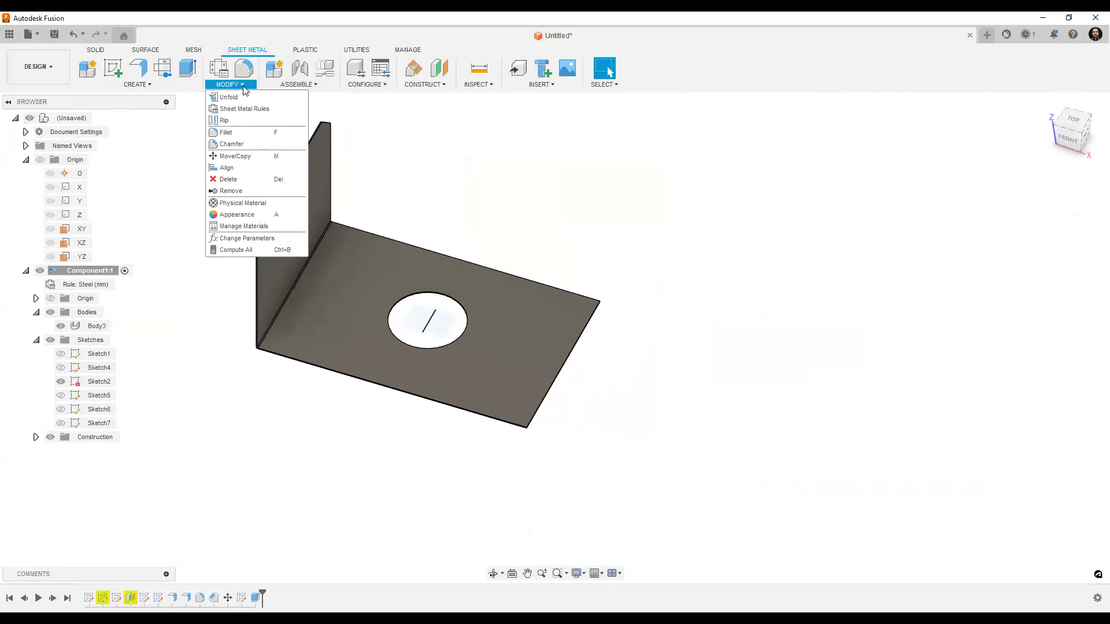
click(229, 178)
scroll(425, 296, up, 3)
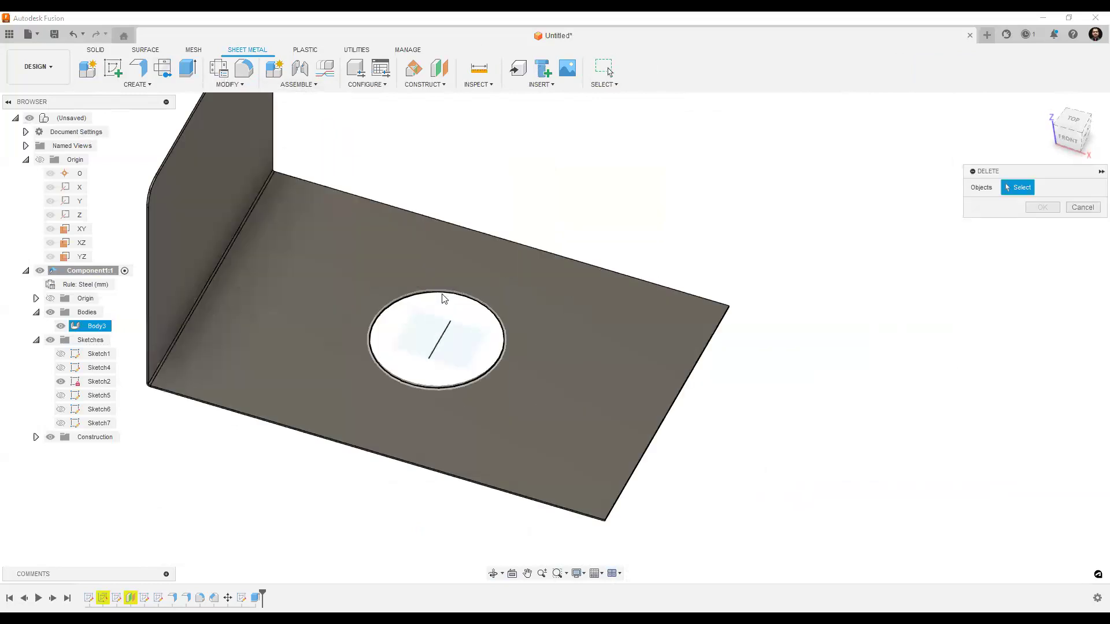
click(443, 294)
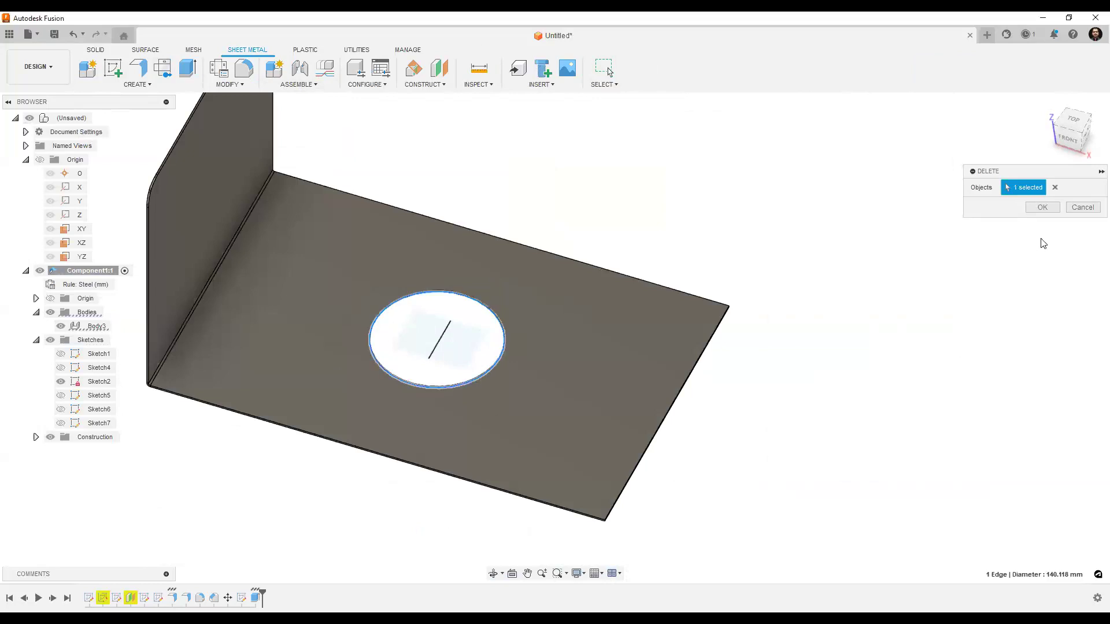
click(1043, 208)
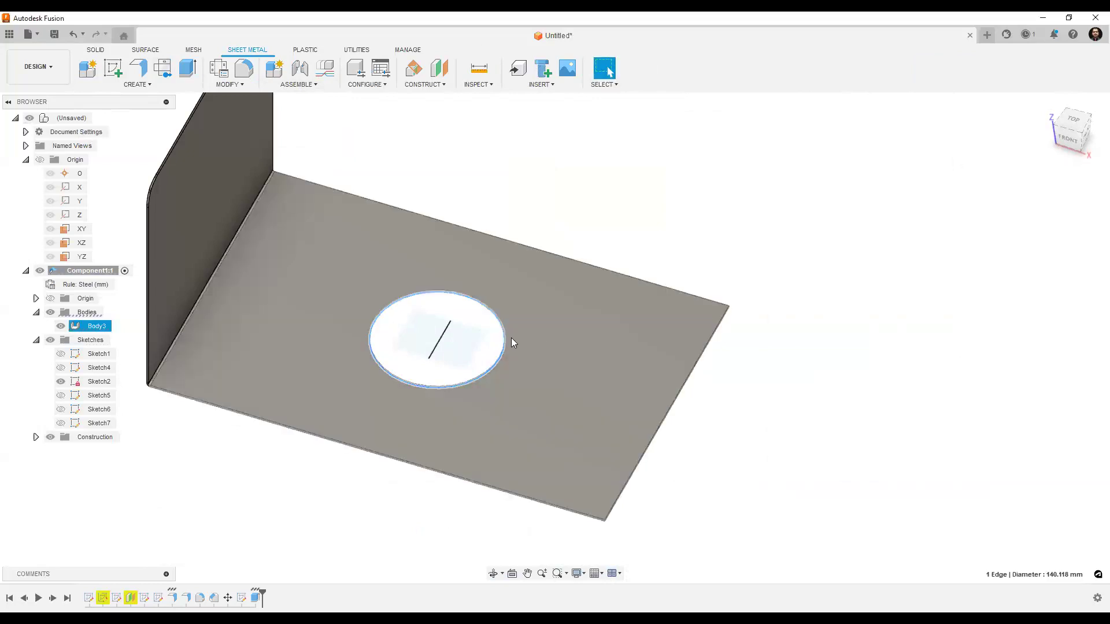
- Delete the inner cylindrical face of the base plate's hole and undo the deletion
scroll(417, 277, up, 10)
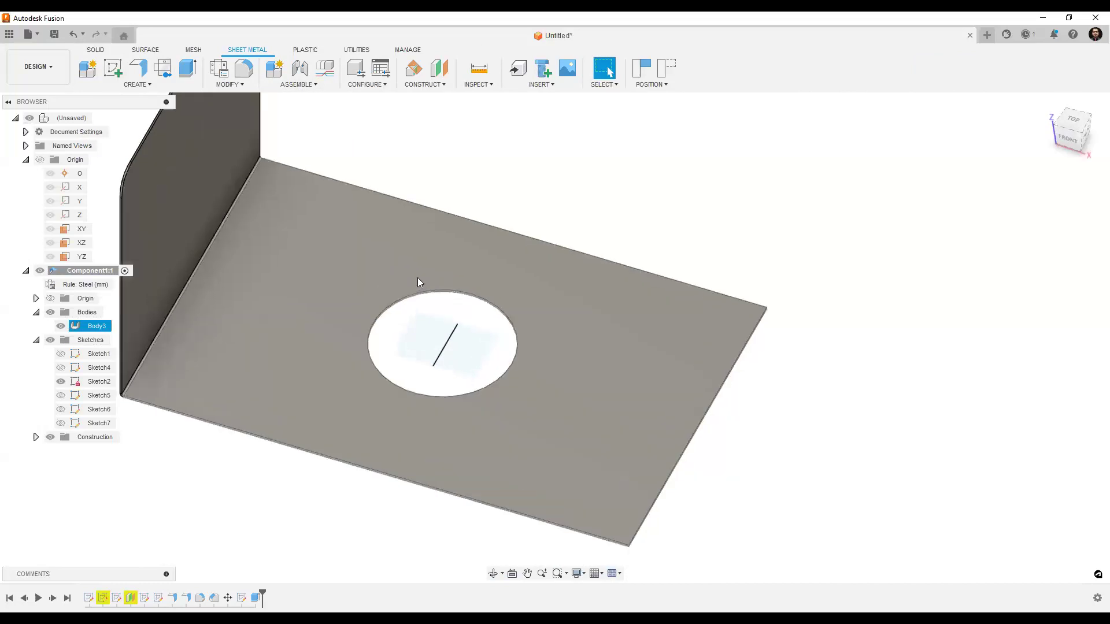
click(428, 265)
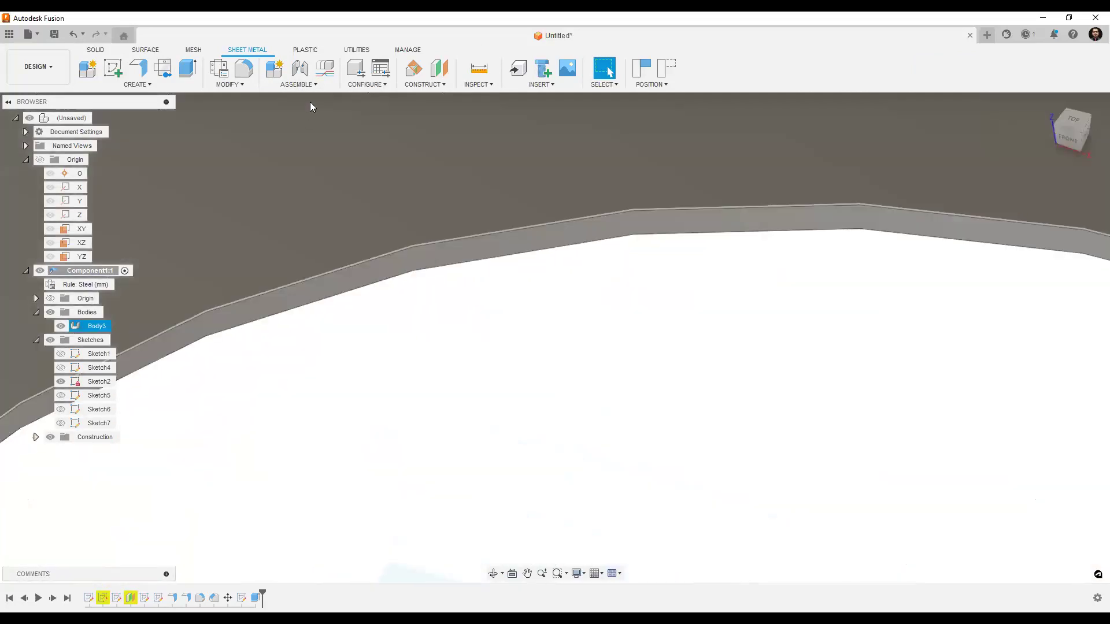
click(230, 84)
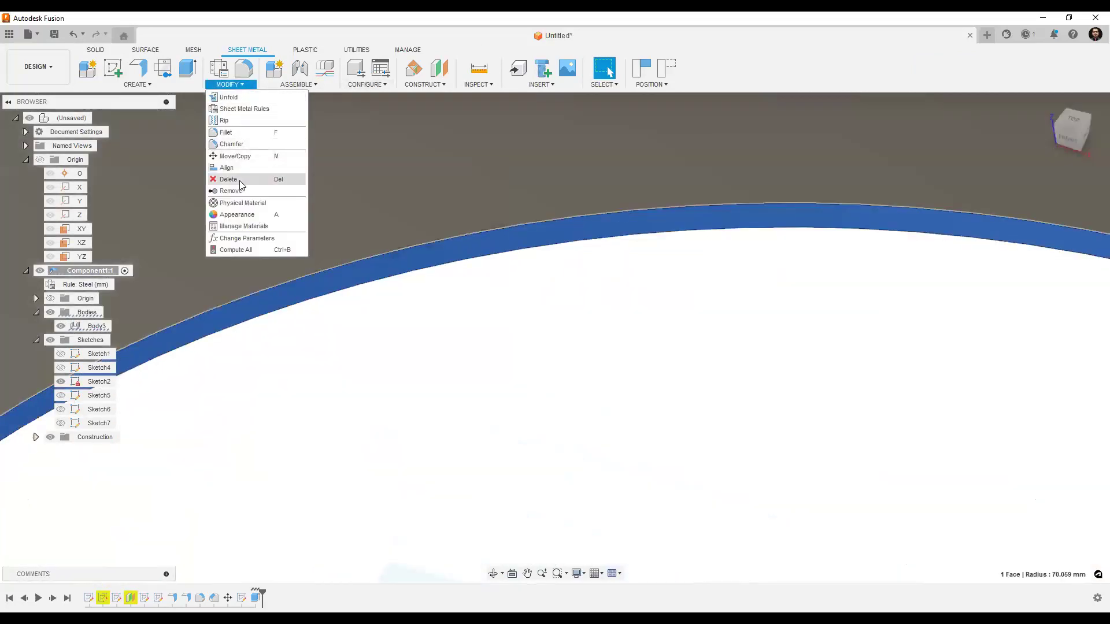
key(Delete)
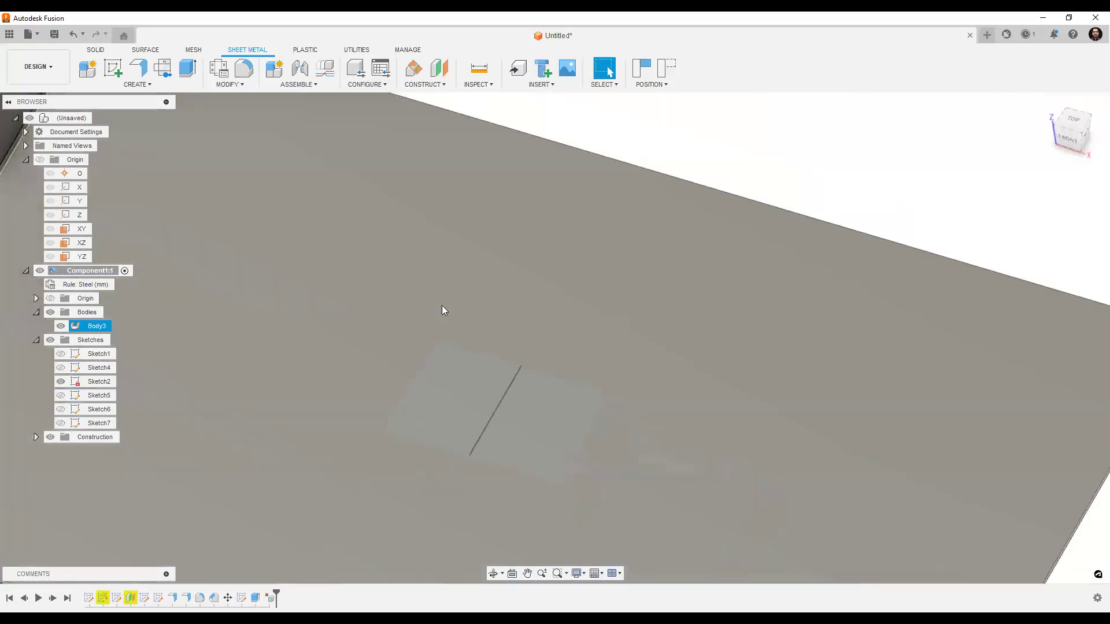
scroll(442, 305, down, 3)
key(ctrl+z)
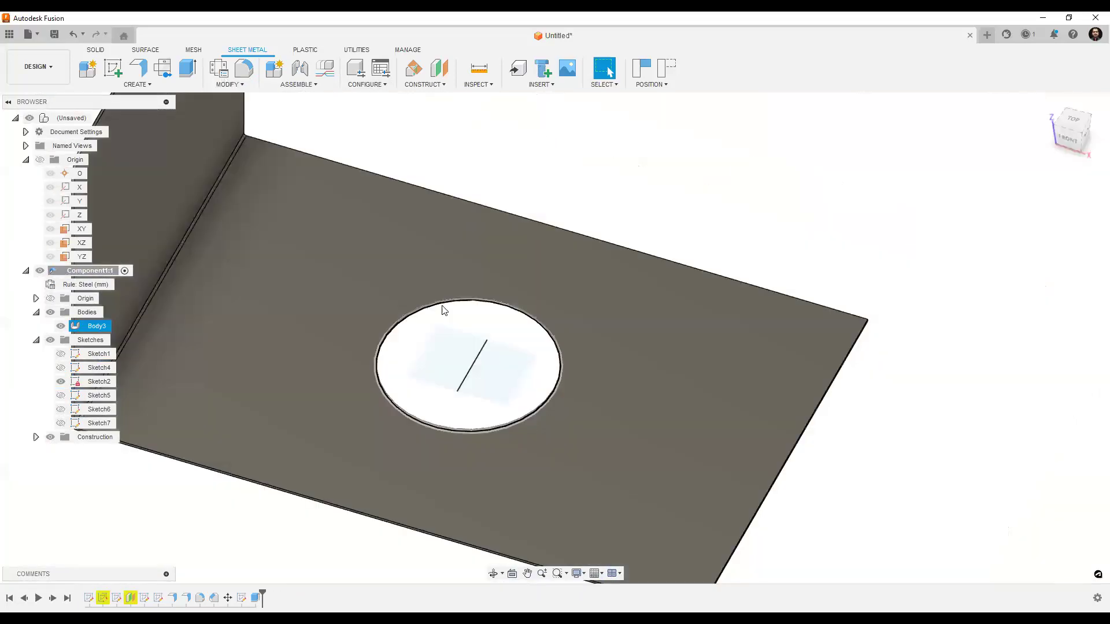
- Remove the whole sheet metal body Body3 with the Remove command and undo the removal
scroll(393, 394, down, 3)
click(245, 165)
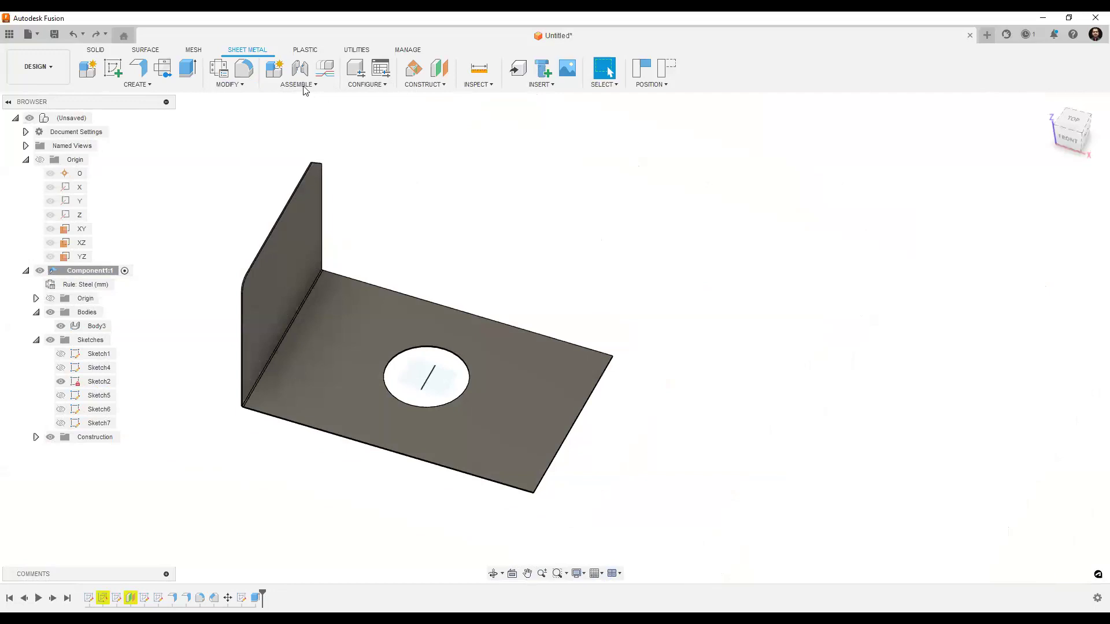
click(234, 84)
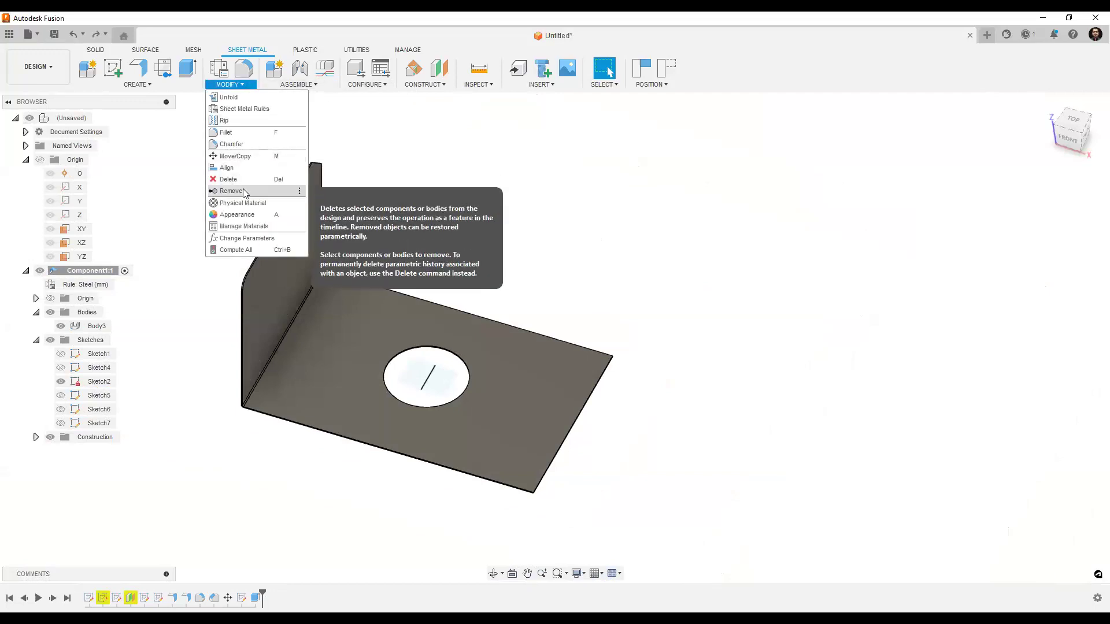
click(286, 280)
click(338, 352)
click(282, 298)
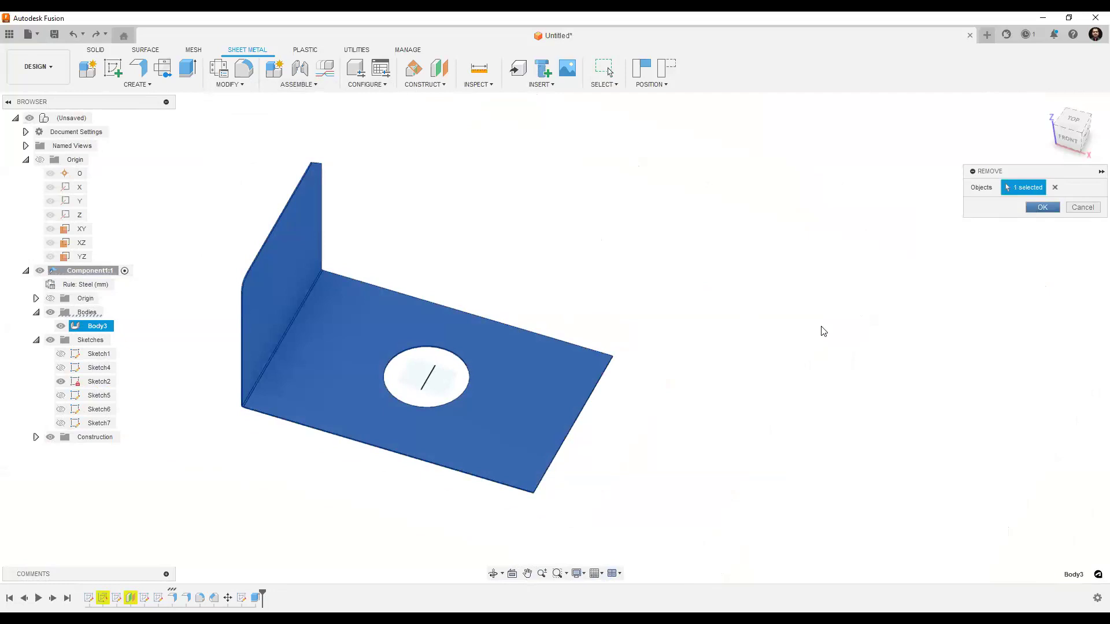
key(Return)
key(ctrl+z)
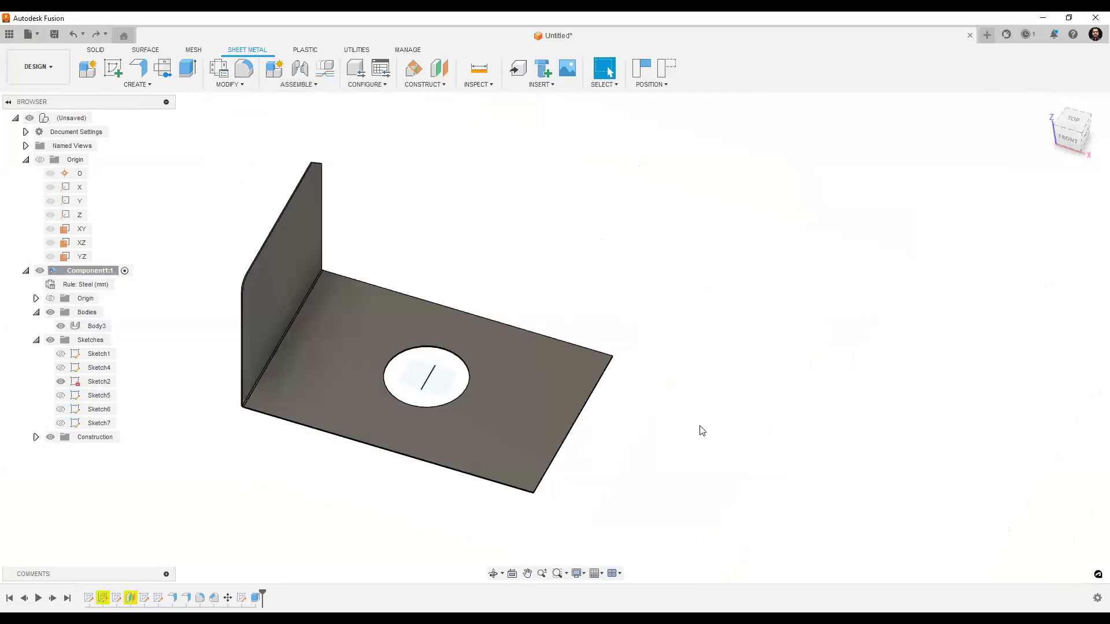
shift+middle_drag(471, 486, 525, 523)
shift+middle_drag(417, 252, 553, 317)
click(526, 207)
middle_drag(526, 207, 542, 306)
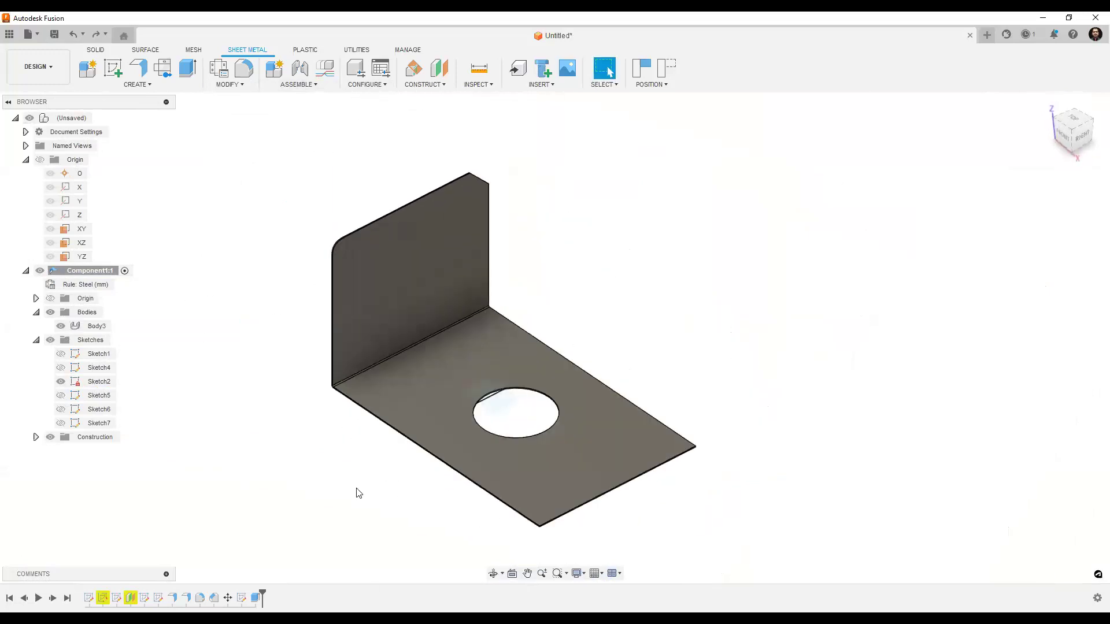
middle_drag(570, 378, 691, 310)
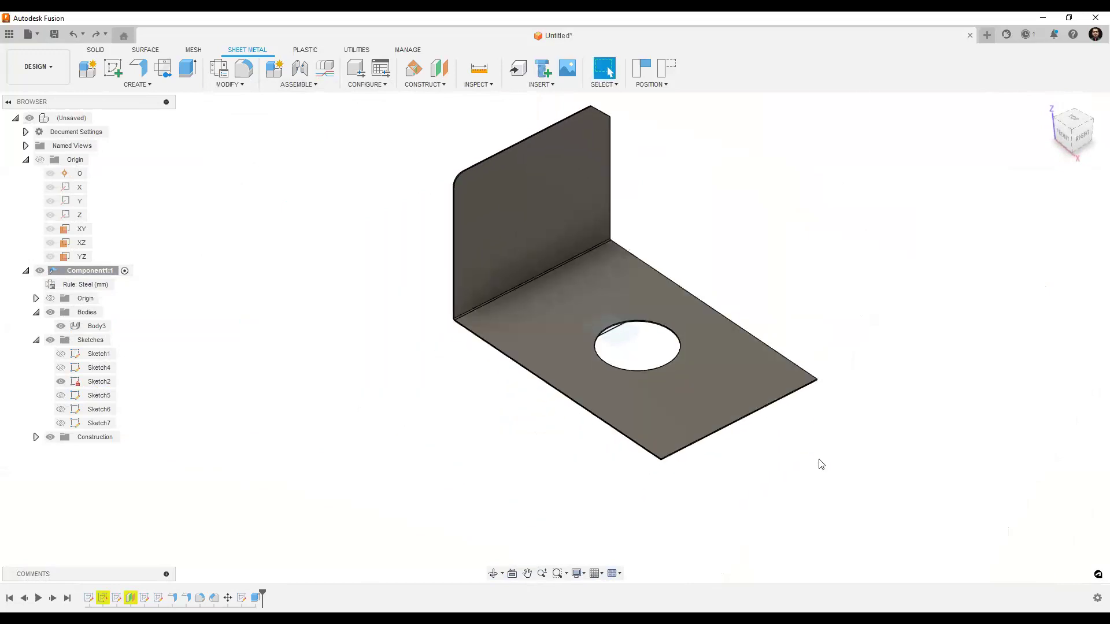
middle_drag(513, 321, 436, 388)
middle_drag(540, 282, 483, 324)
click(164, 87)
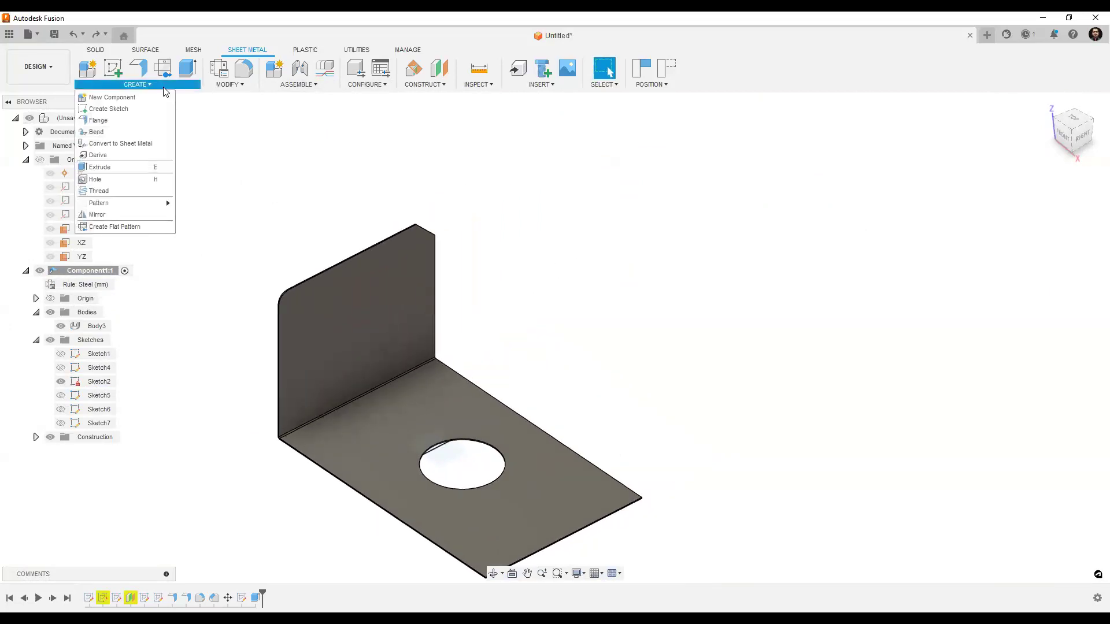
mouse_move(134, 204)
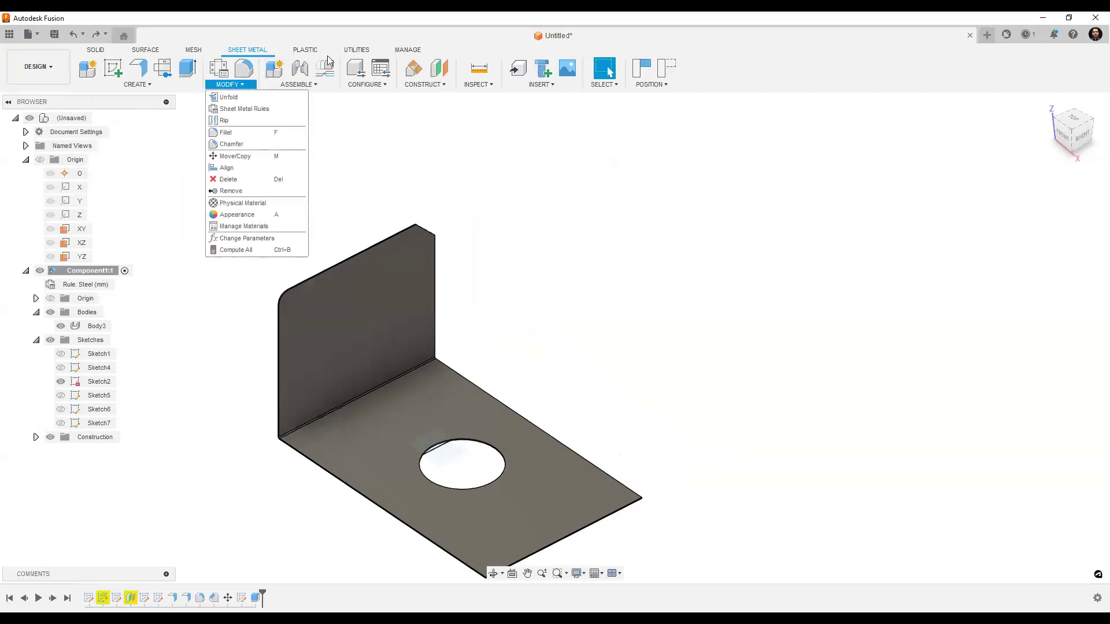
mouse_move(313, 87)
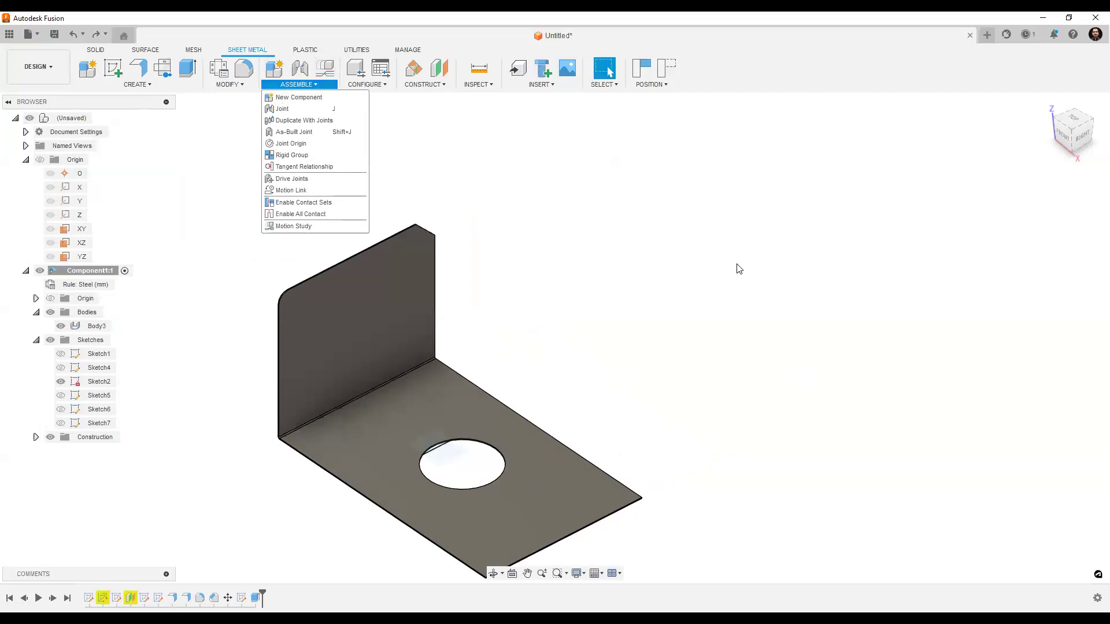
middle_drag(619, 305, 691, 301)
mouse_move(640, 374)
shift+middle_down()
mouse_move(650, 362)
mouse_move(626, 362)
mouse_move(650, 366)
shift+middle_up()
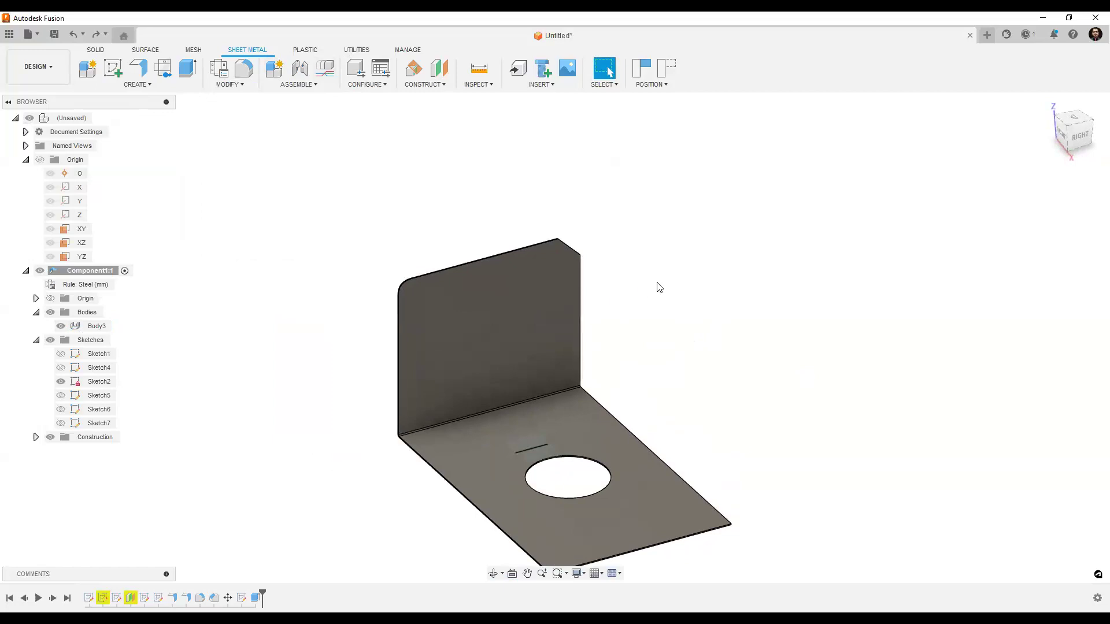
middle_drag(625, 272, 674, 228)
middle_drag(582, 330, 565, 300)
shift+middle_drag(605, 364, 624, 357)
middle_drag(625, 403, 674, 415)
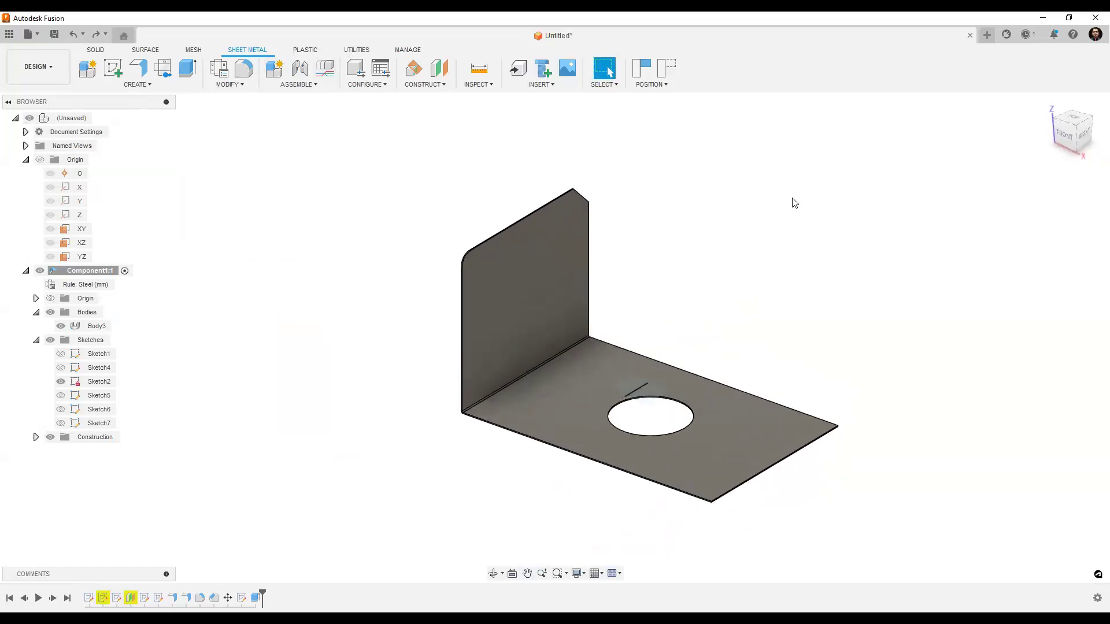
- Close the untitled sheet metal design without saving its changes
click(970, 35)
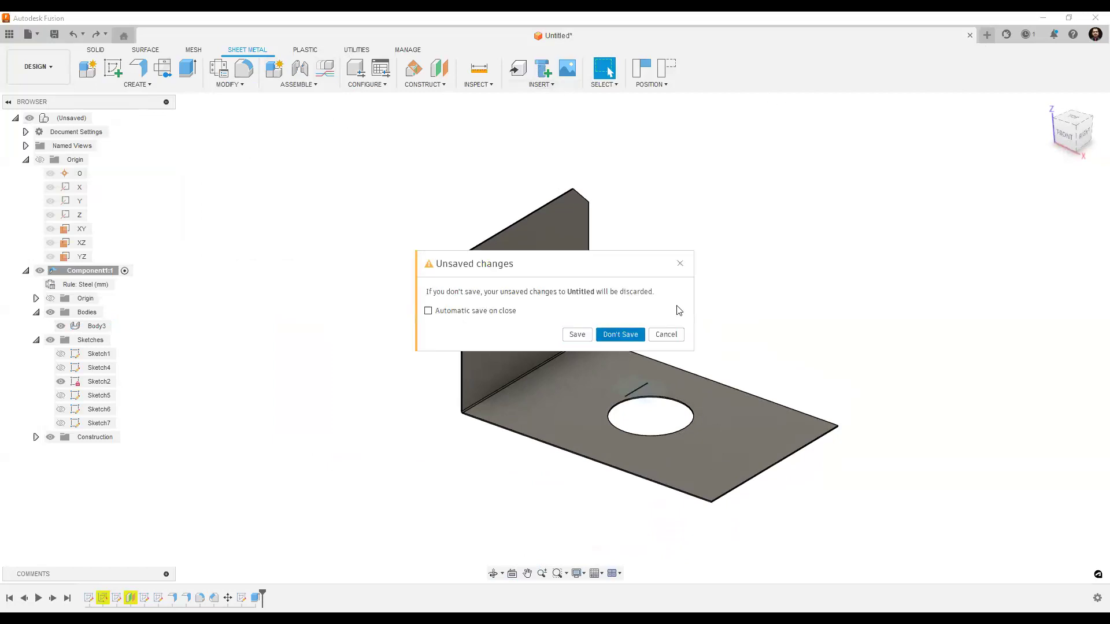
click(620, 334)
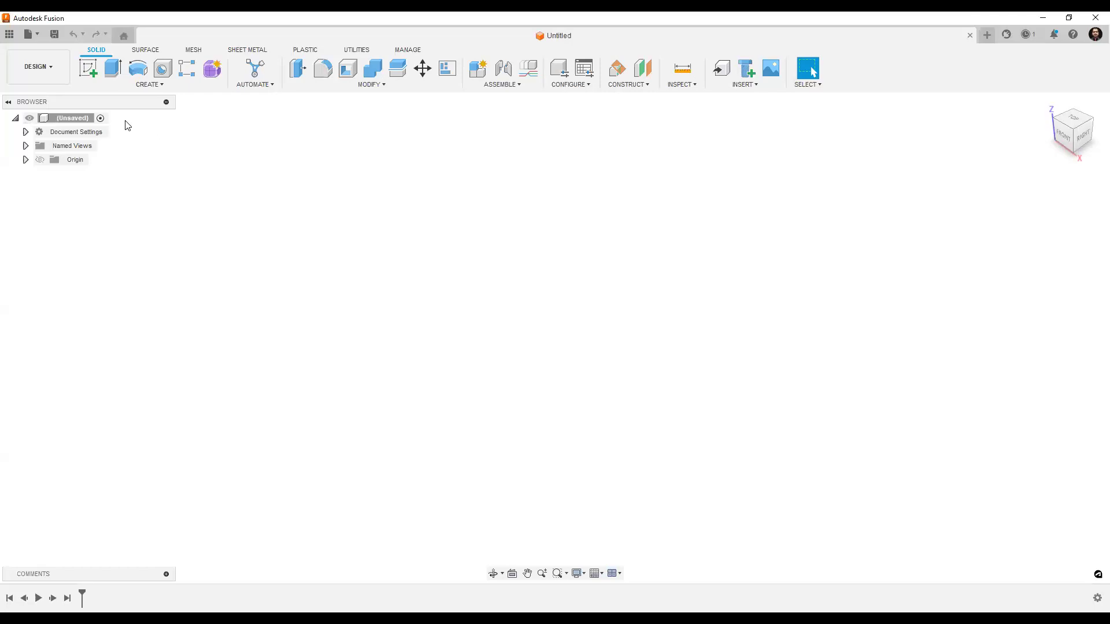
- Upload the Part1 file from the assembly folder to the "any cad 6 march" project folder and open the newly uploaded design
click(12, 36)
click(124, 80)
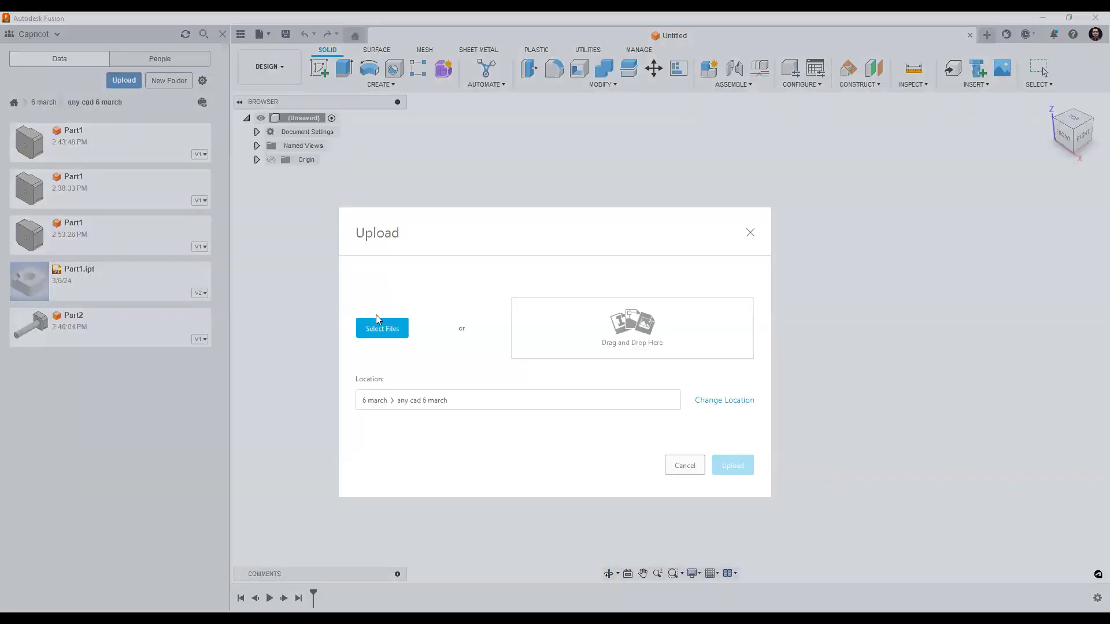
click(382, 329)
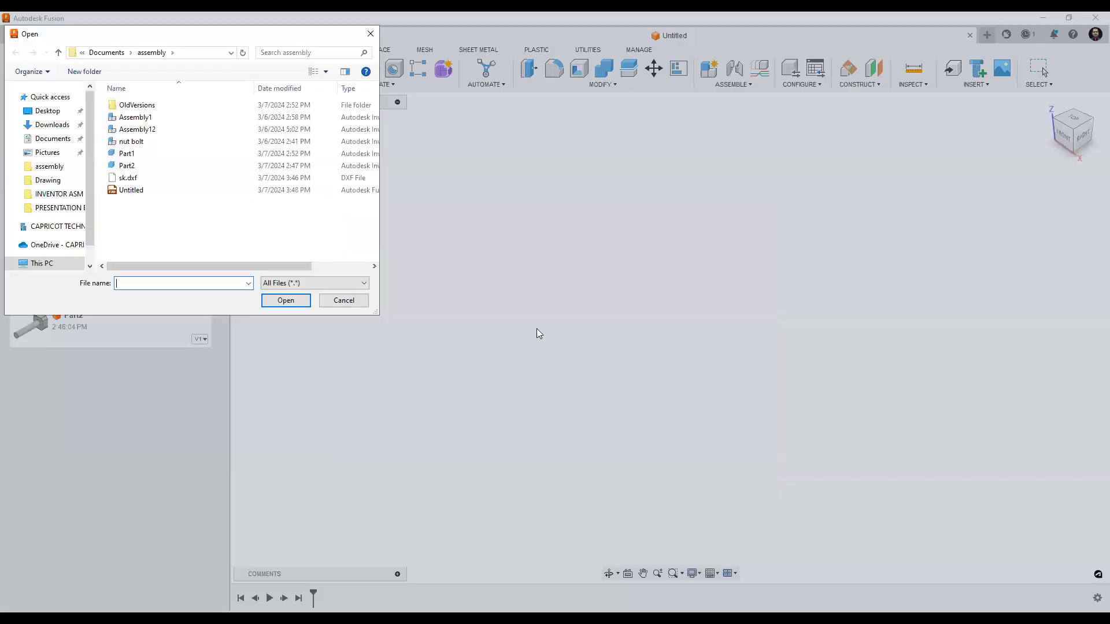
click(126, 153)
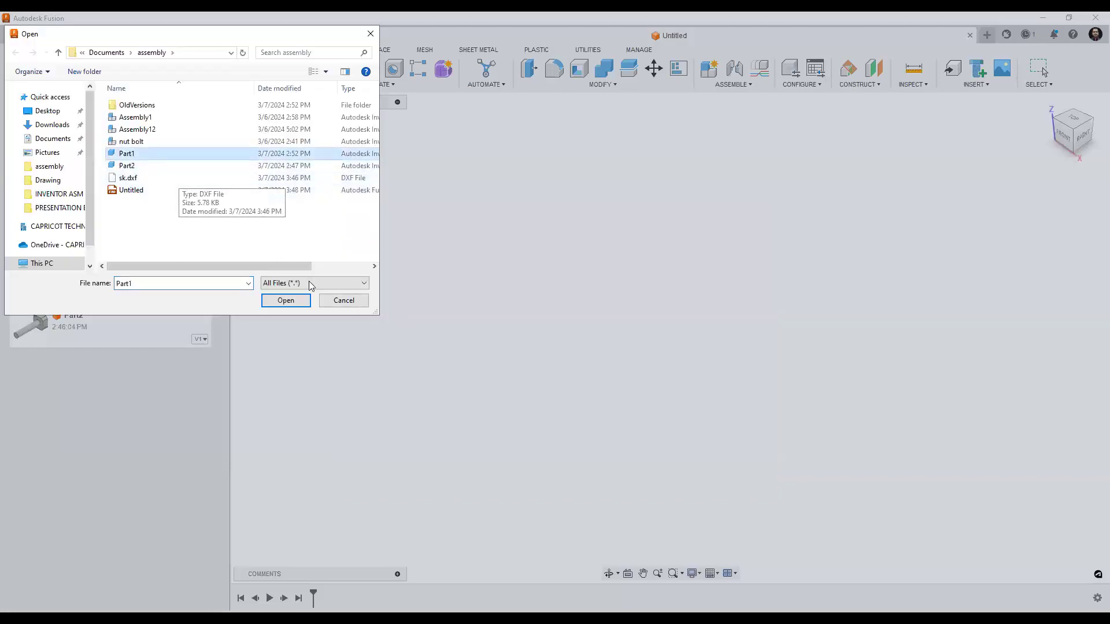
click(292, 301)
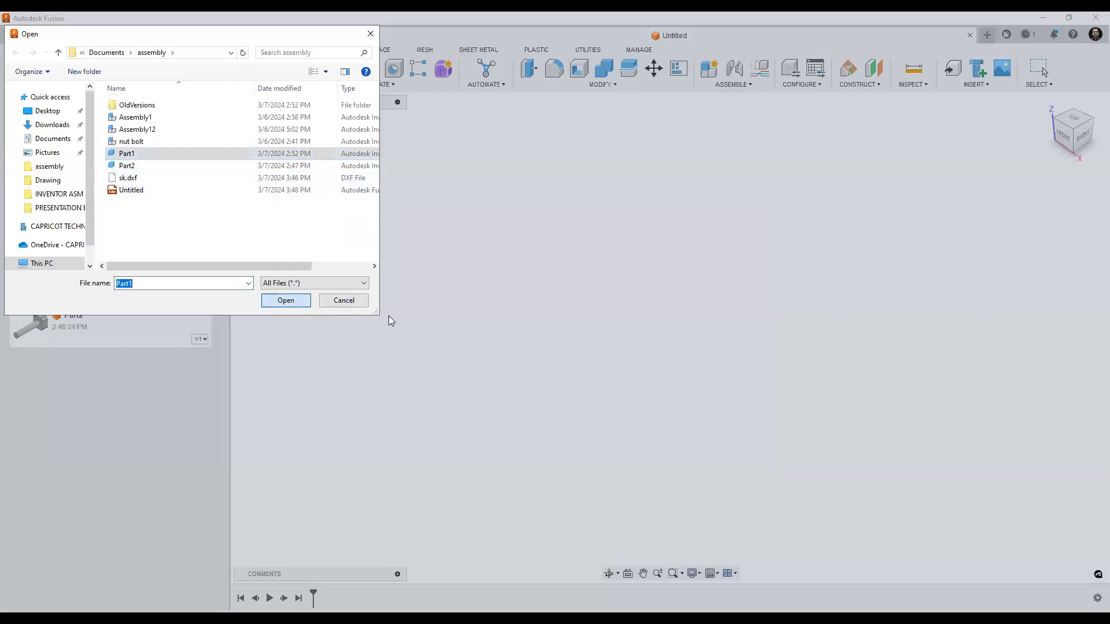
click(849, 533)
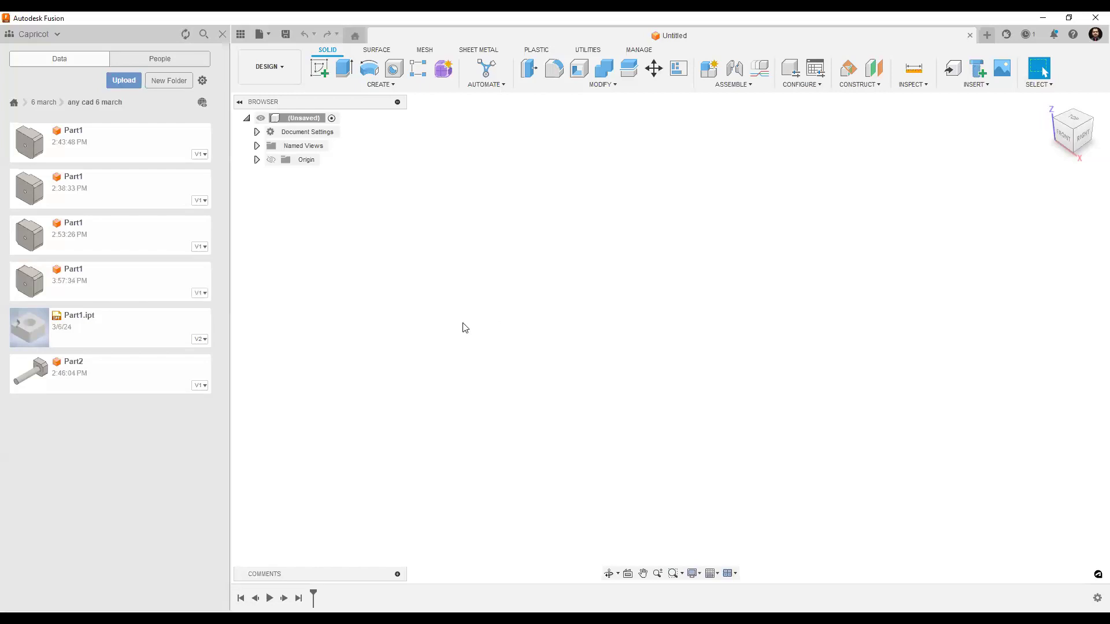
right_click(80, 287)
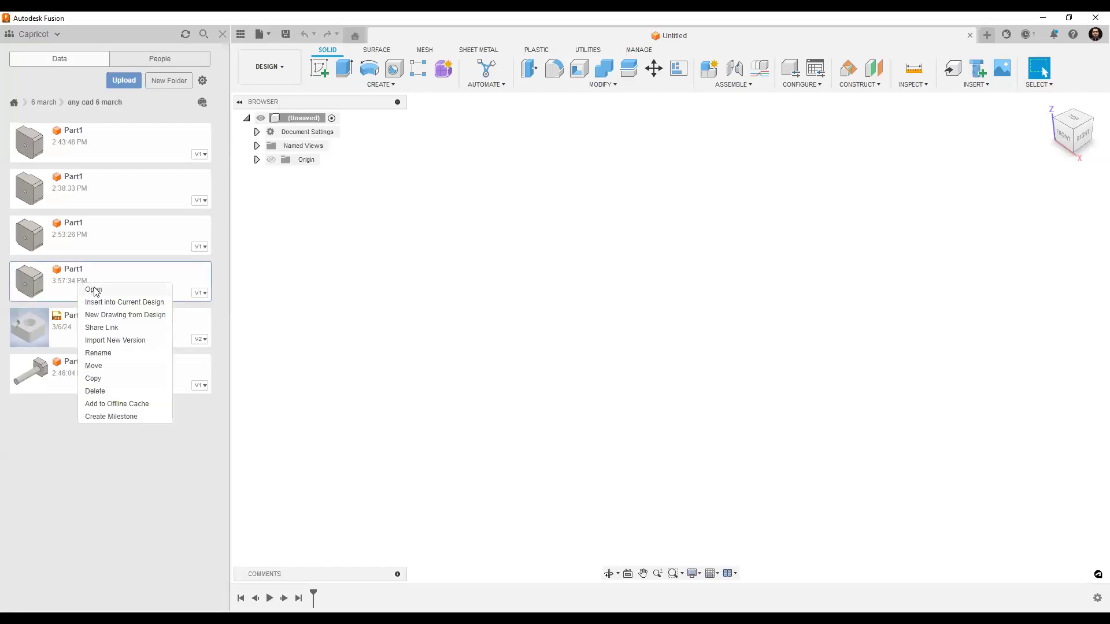
click(94, 290)
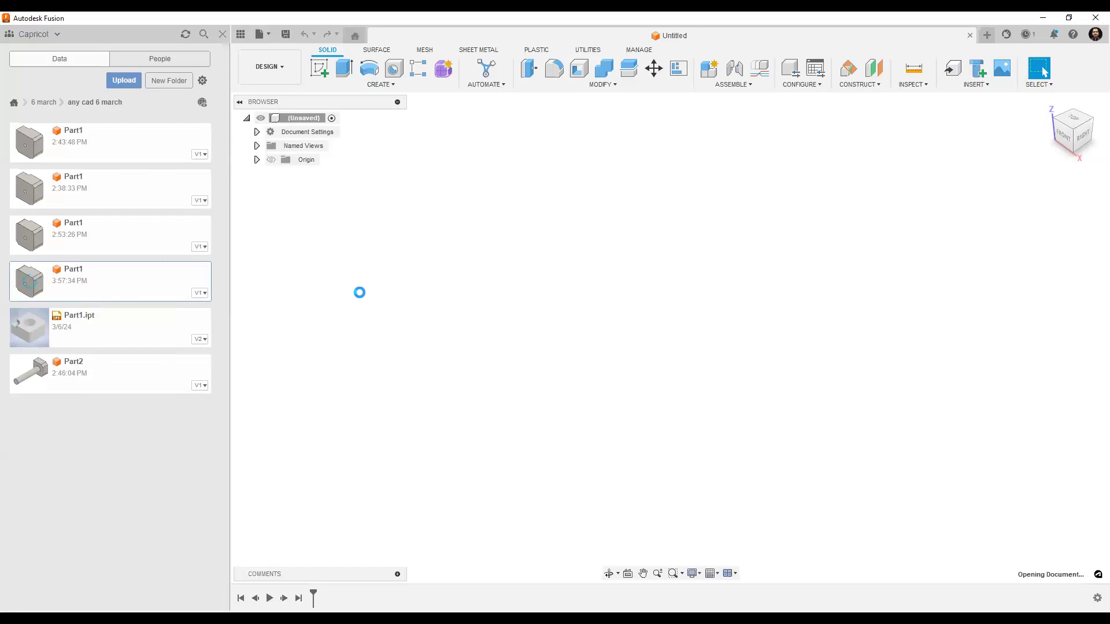
- Sketch a circle on the block's large flat face, near the rounded corner beside the origin, and finish the sketch
shift+middle_drag(463, 341, 663, 423)
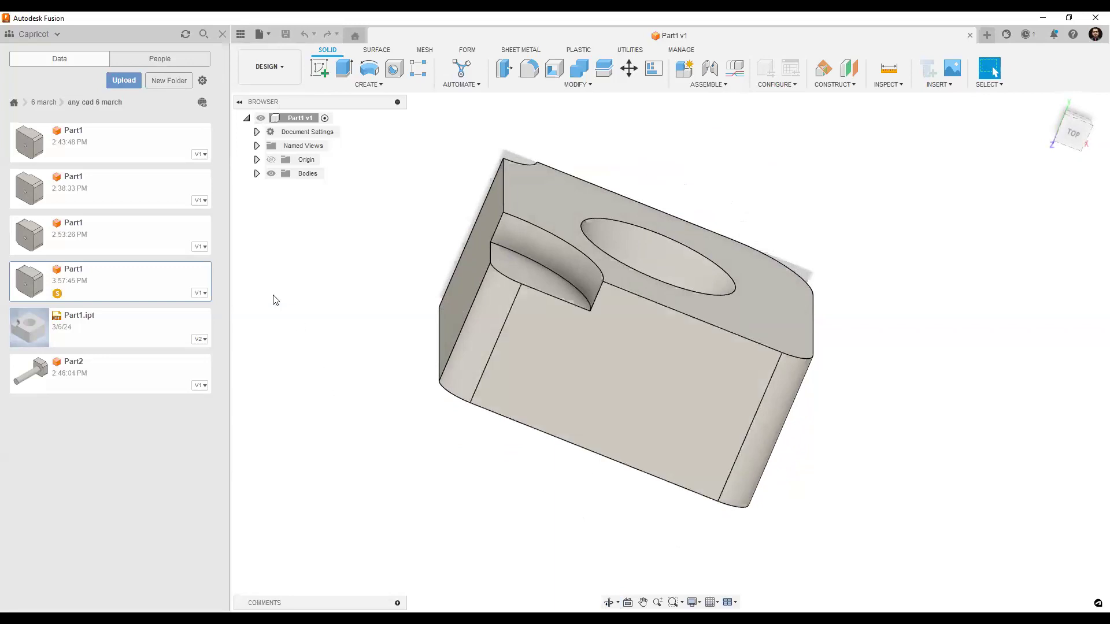
mouse_move(362, 314)
shift+middle_down()
mouse_move(462, 452)
mouse_move(330, 481)
mouse_move(290, 505)
mouse_move(830, 331)
mouse_move(821, 460)
mouse_move(875, 359)
mouse_move(844, 330)
mouse_move(729, 422)
mouse_move(824, 486)
mouse_move(773, 446)
mouse_move(679, 271)
mouse_move(669, 414)
mouse_move(691, 446)
mouse_move(702, 434)
mouse_move(601, 307)
mouse_move(595, 339)
mouse_move(509, 391)
mouse_move(729, 364)
mouse_move(637, 411)
mouse_move(473, 407)
mouse_move(547, 459)
mouse_move(336, 350)
mouse_move(349, 325)
mouse_move(424, 335)
mouse_move(480, 362)
mouse_move(378, 347)
shift+middle_up()
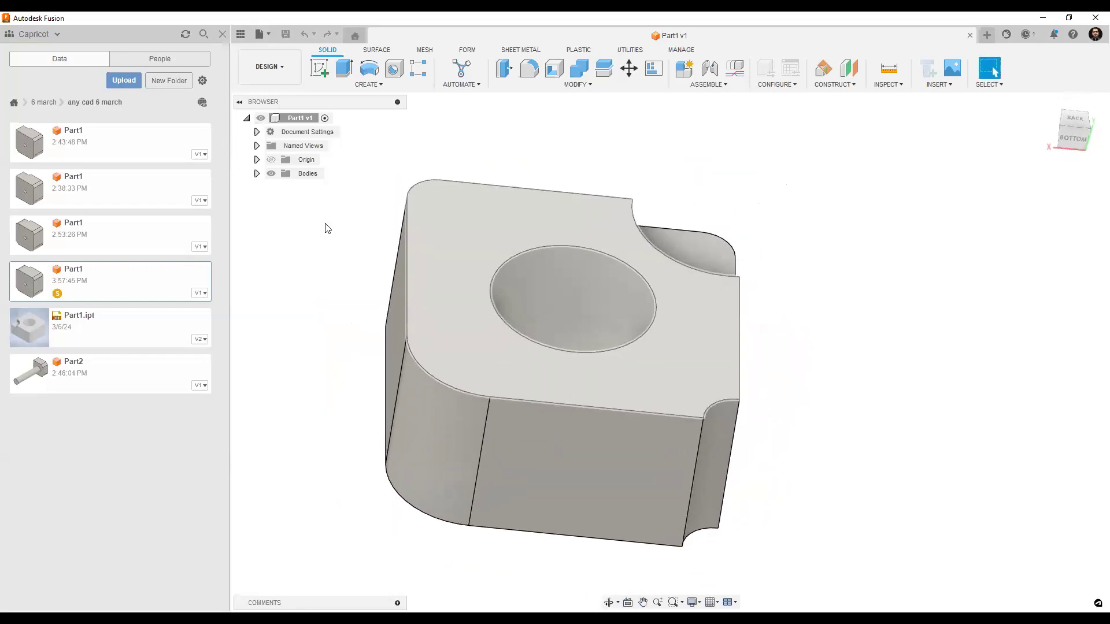
click(320, 73)
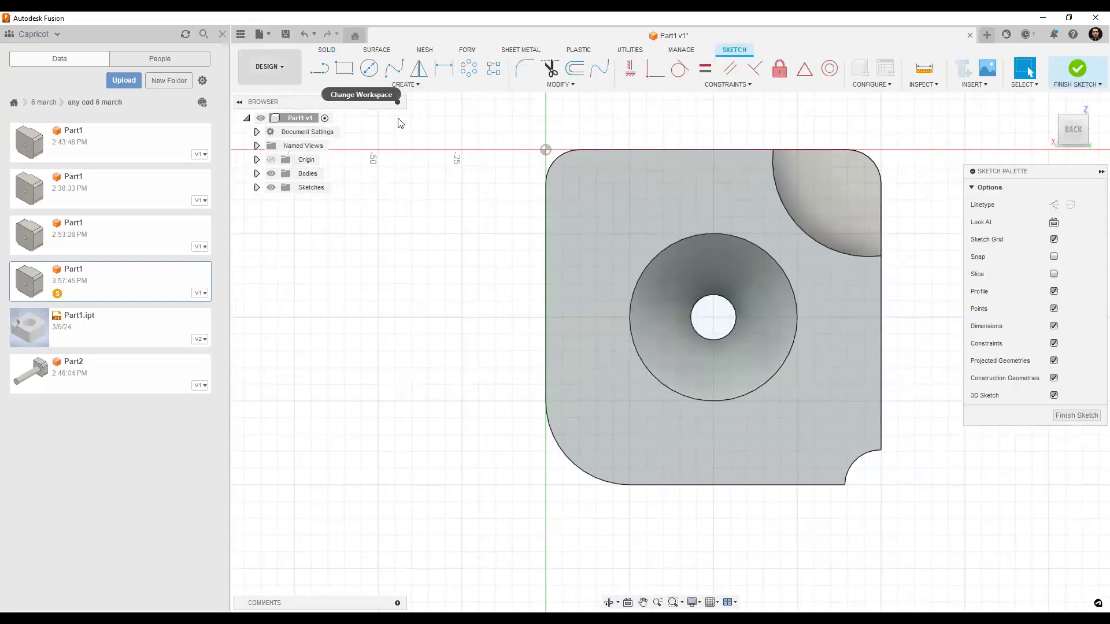
key(c)
click(594, 217)
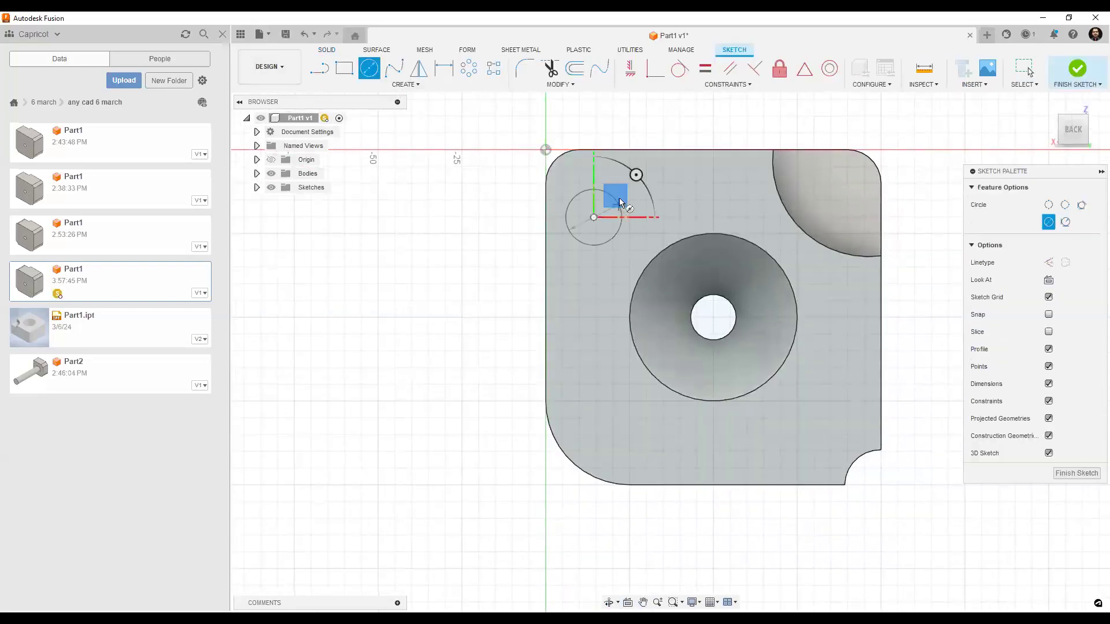
click(1068, 476)
- Extrude the sketched circle as a cut into the block to form a small corner hole
click(340, 73)
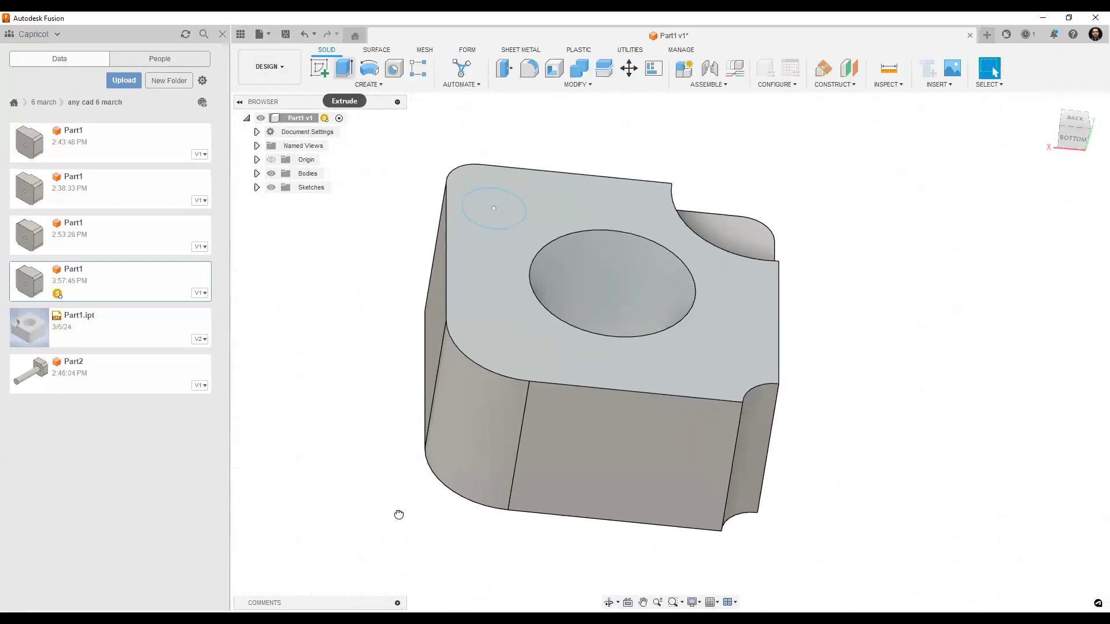
click(1042, 352)
shift+middle_drag(863, 416, 867, 232)
click(269, 36)
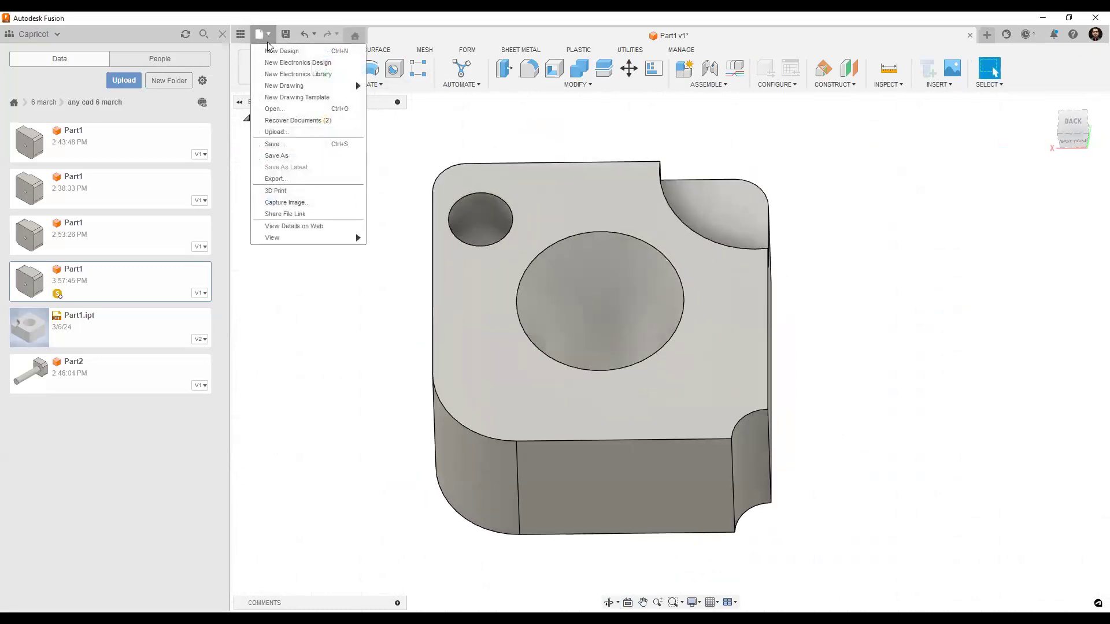
click(276, 156)
click(547, 327)
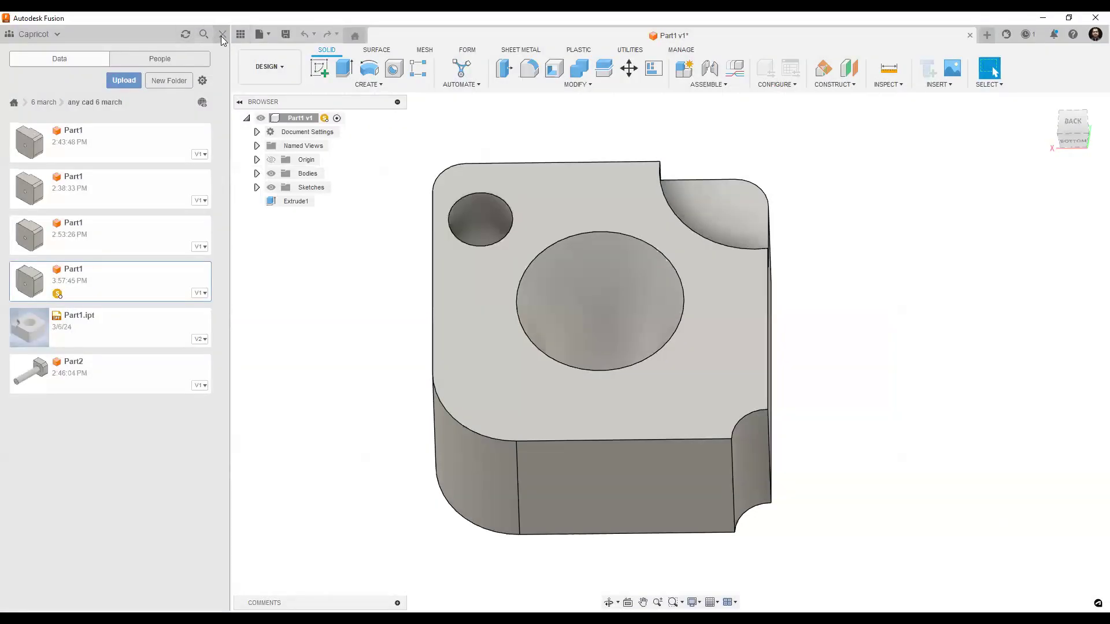
- Export the design as Part1 v1 in Autodesk Inventor 2021 format (*.ipt) to the assembly folder
click(41, 37)
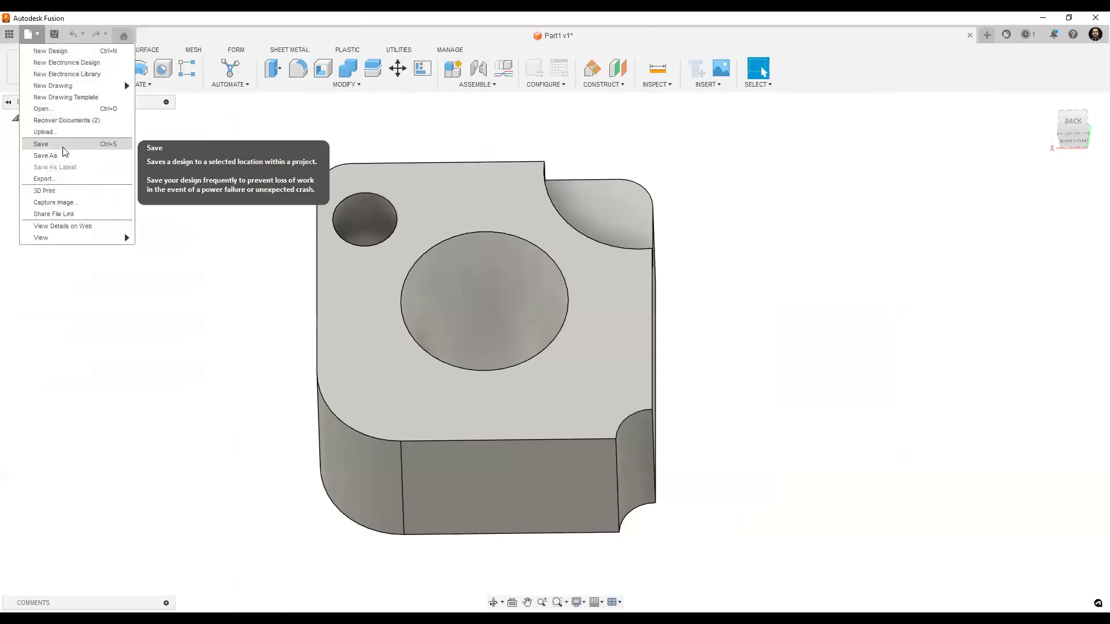
click(97, 178)
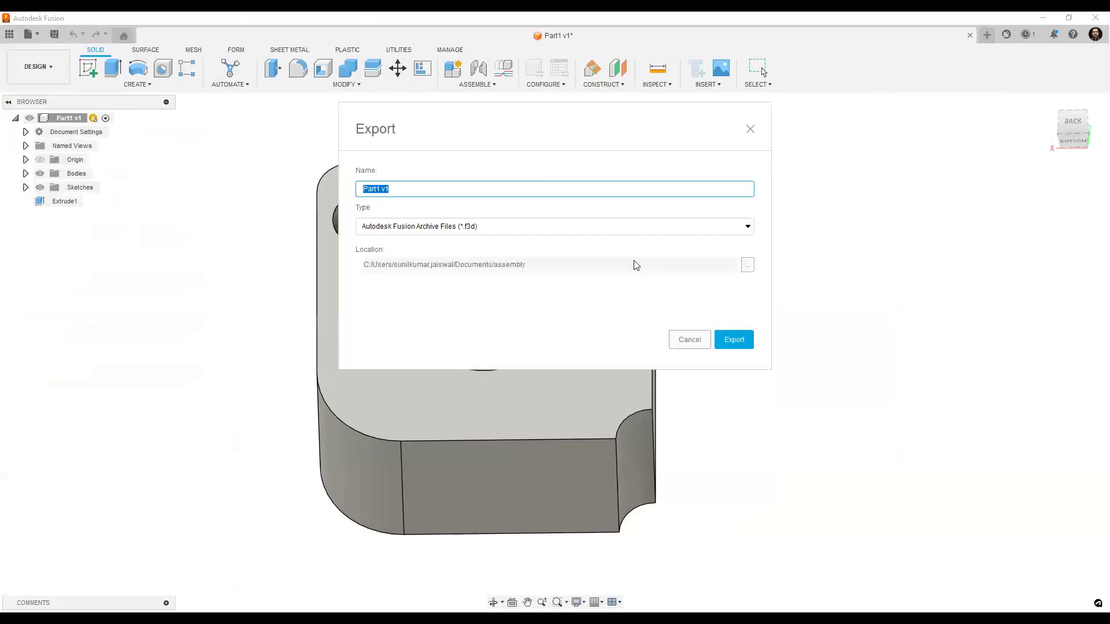
click(723, 231)
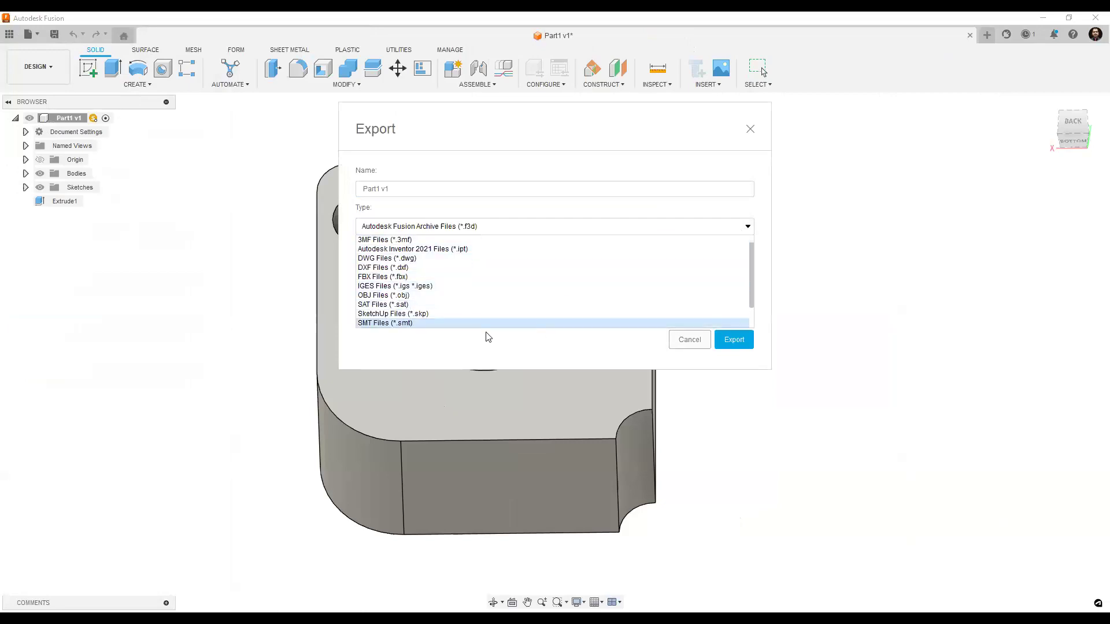
click(471, 250)
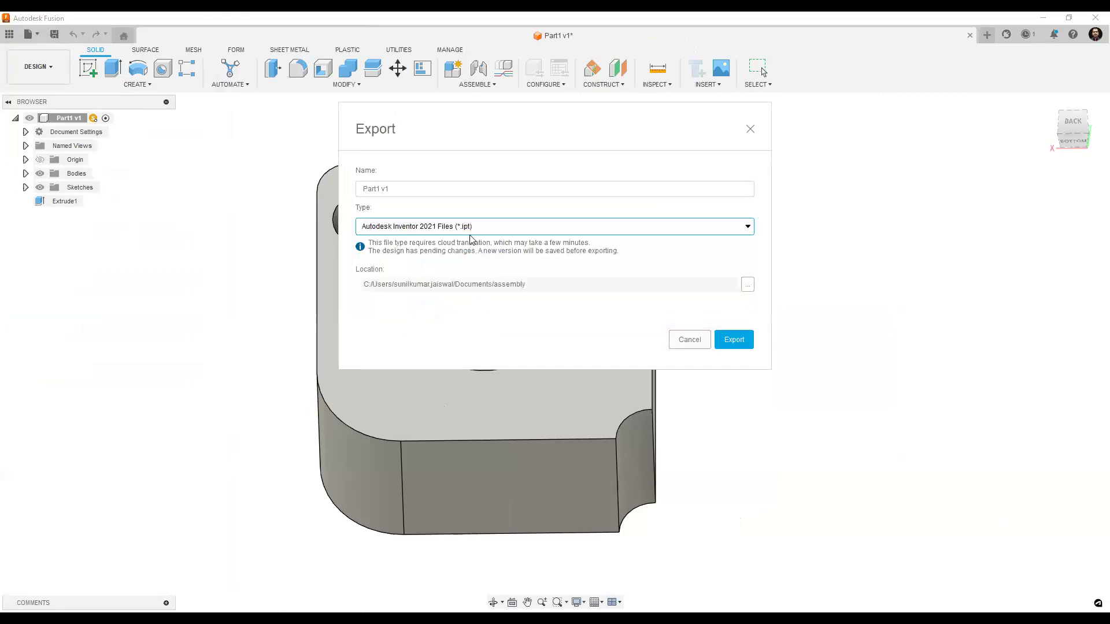
click(731, 340)
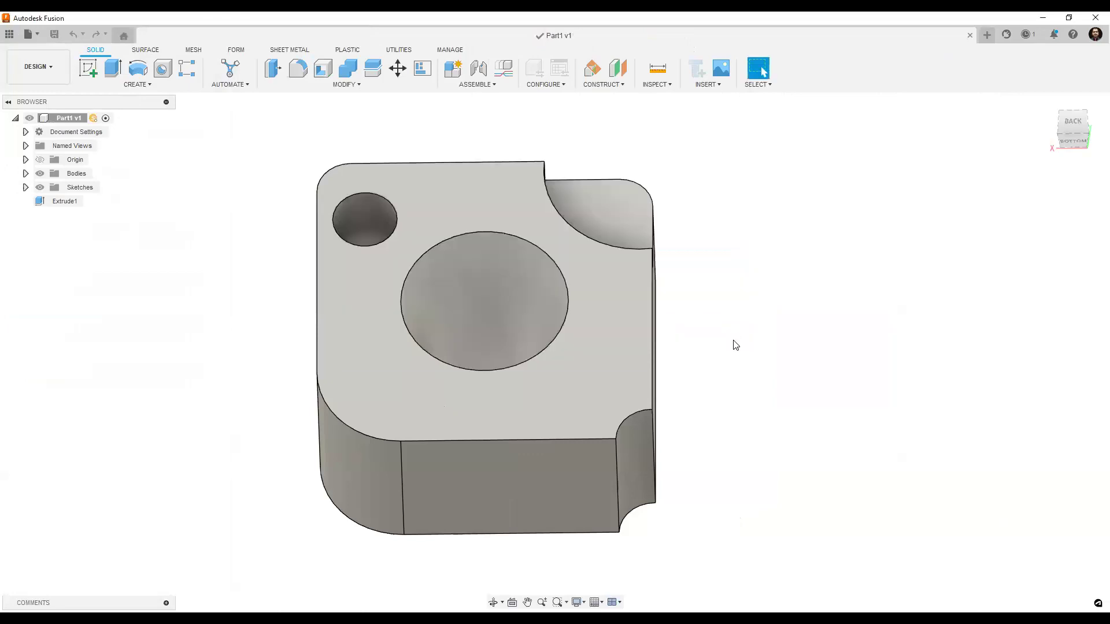
- Check the export's progress in the job status list and cancel the second export
middle_drag(701, 375, 542, 377)
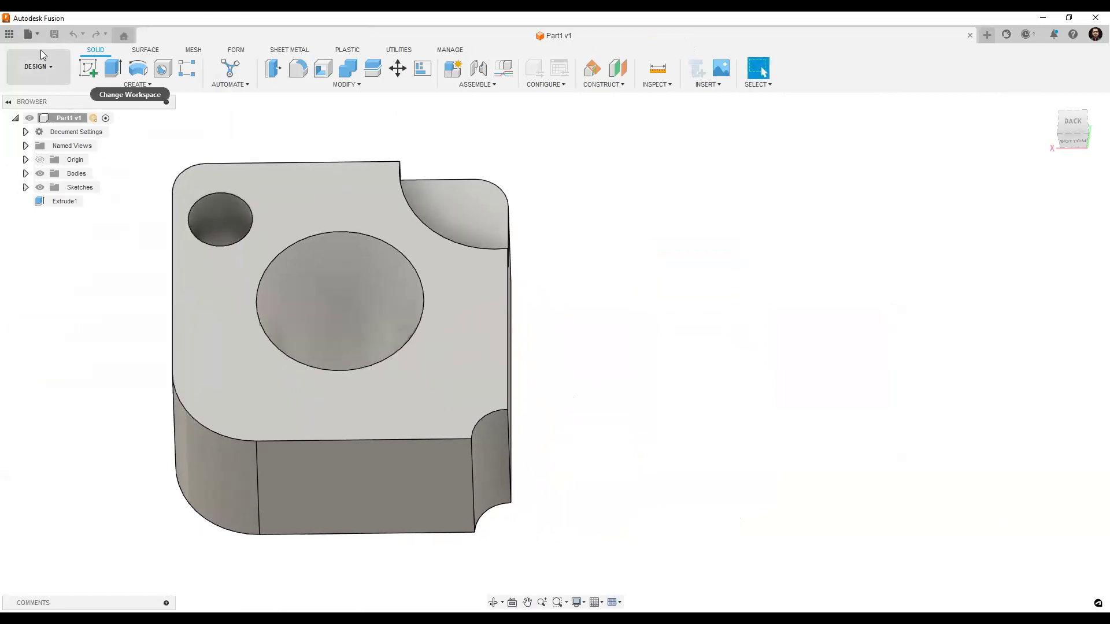
click(34, 35)
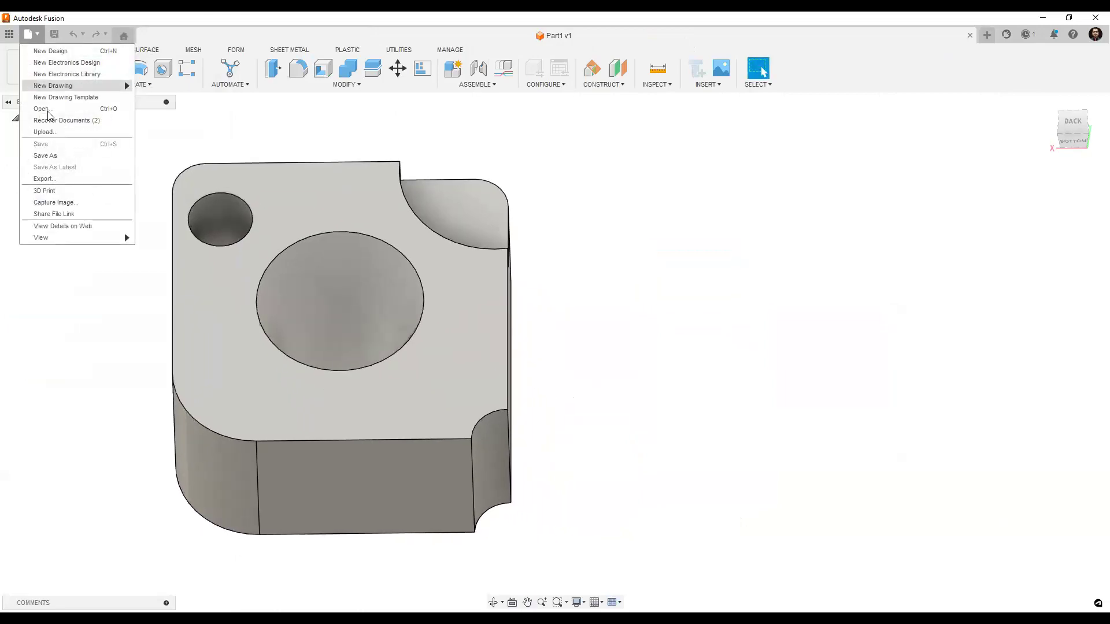
click(54, 155)
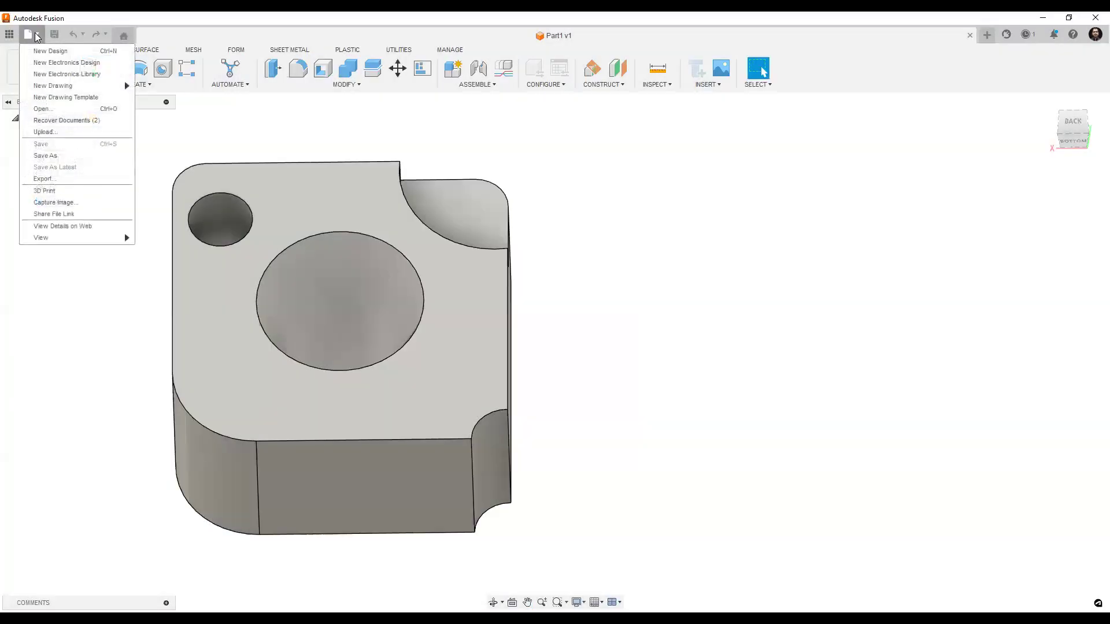
click(48, 179)
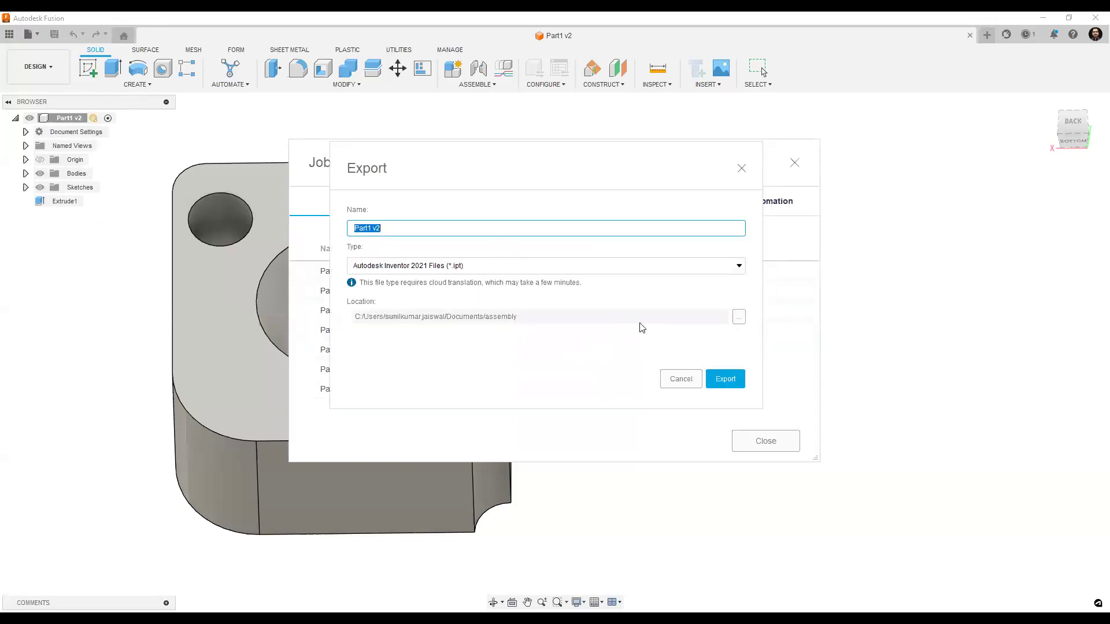
click(681, 379)
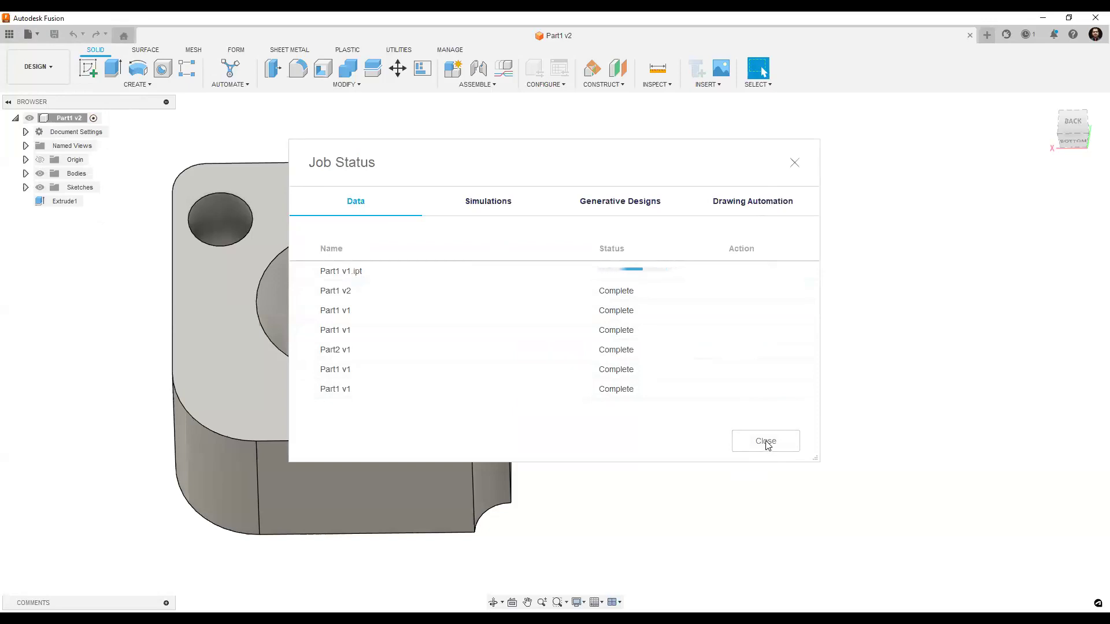
click(768, 445)
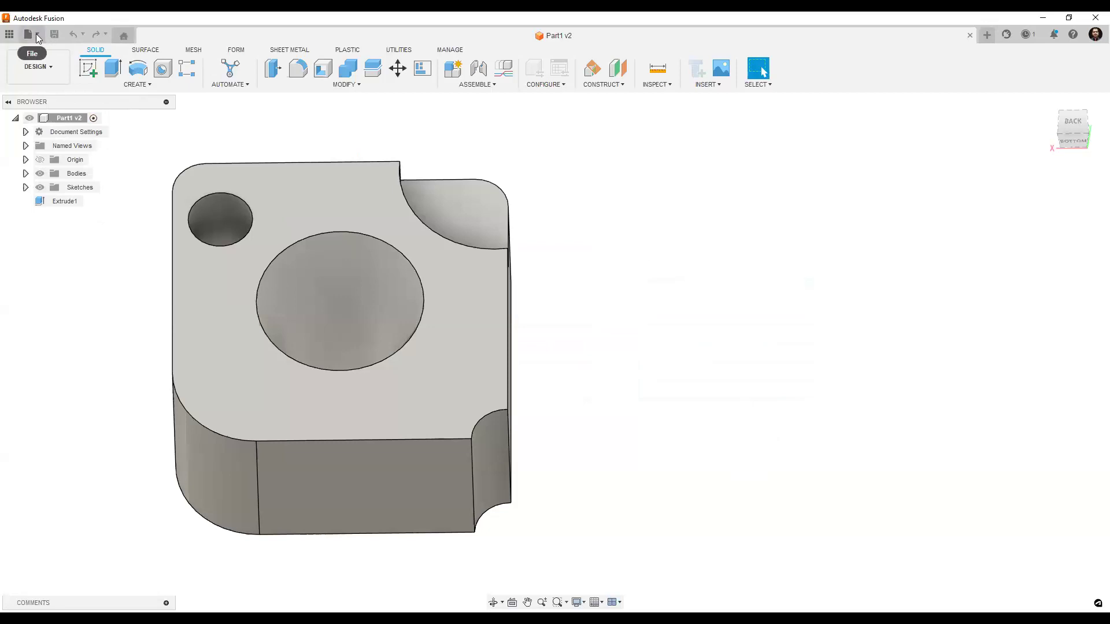
- Show the project's files and review the project and folder options for Save As without saving a copy
click(36, 34)
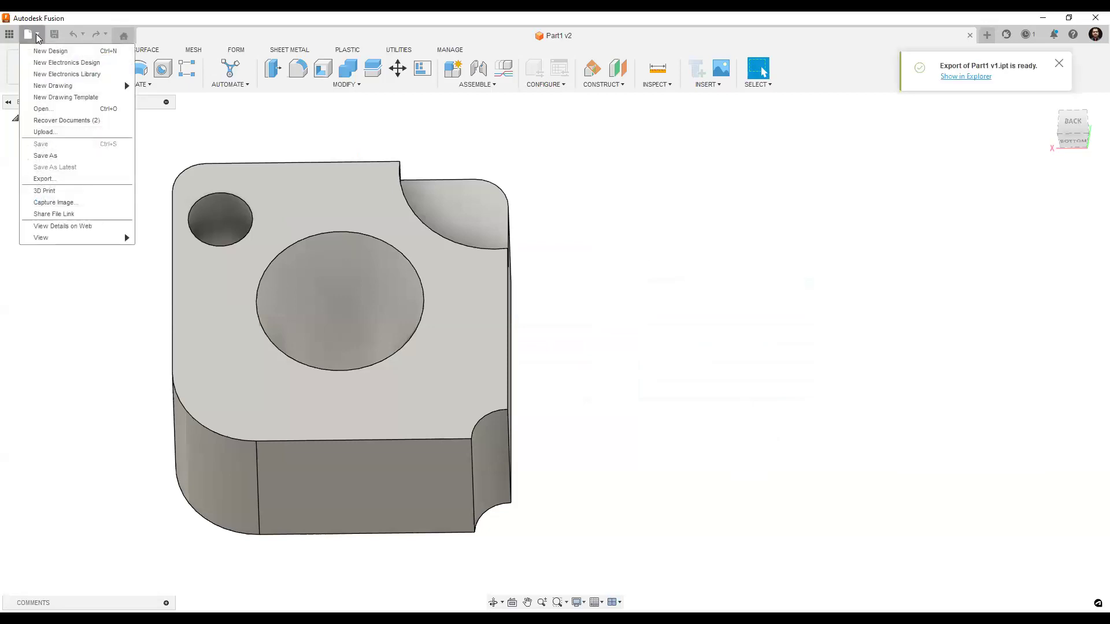
click(3, 34)
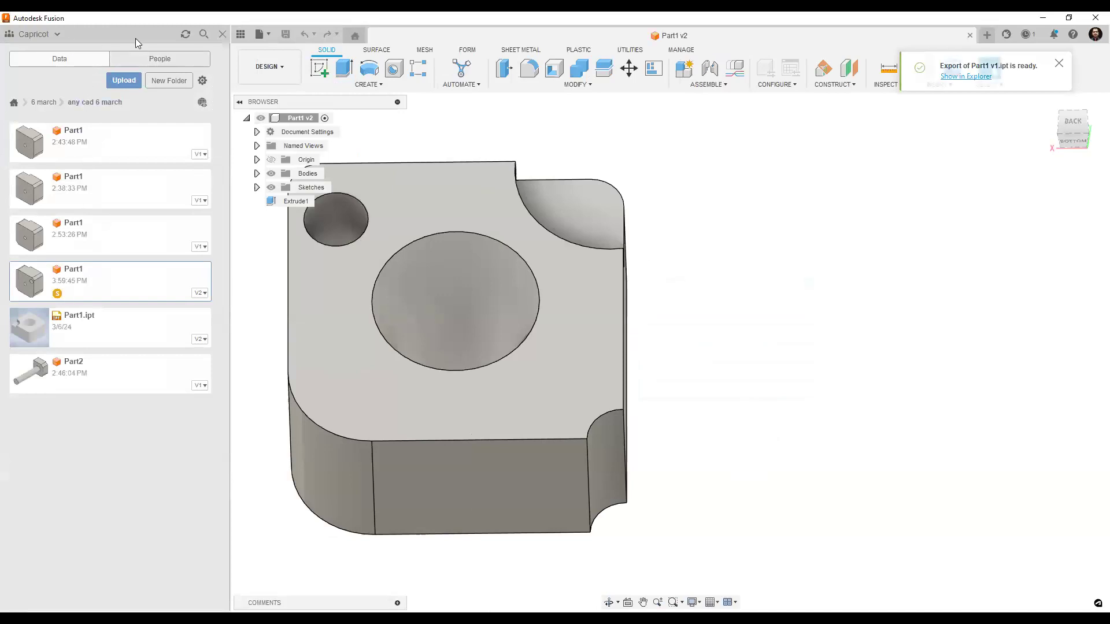
click(269, 37)
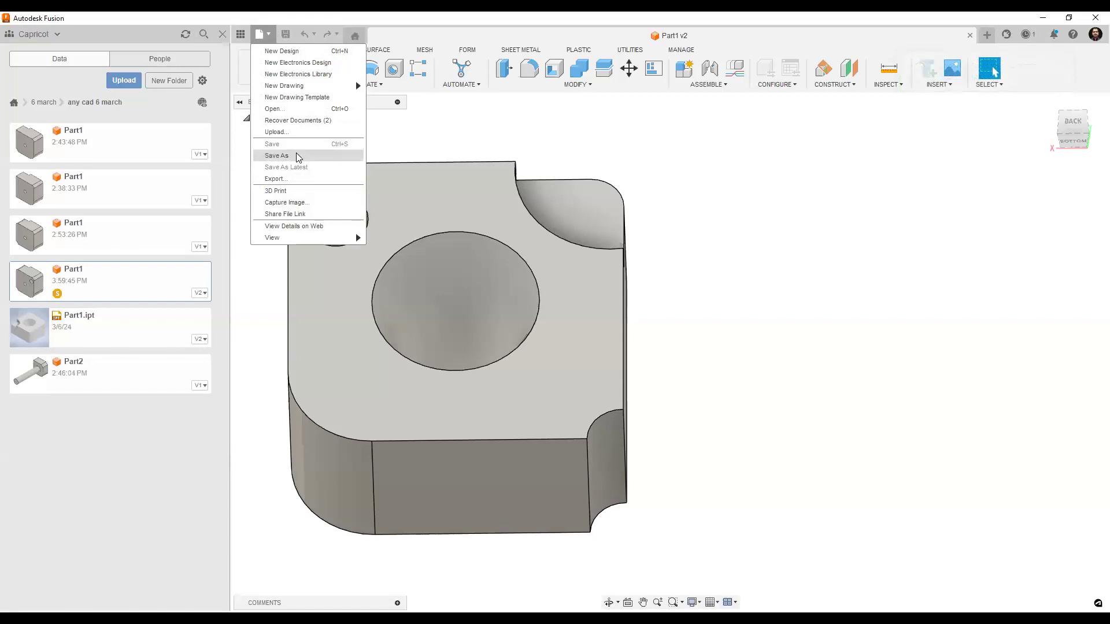
click(296, 155)
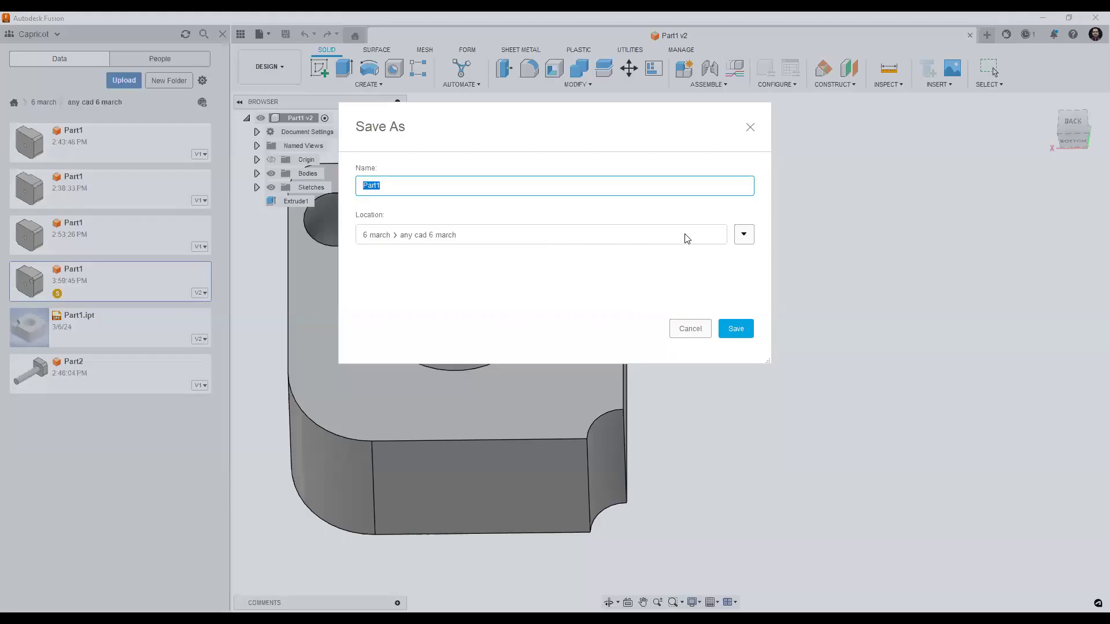
click(745, 235)
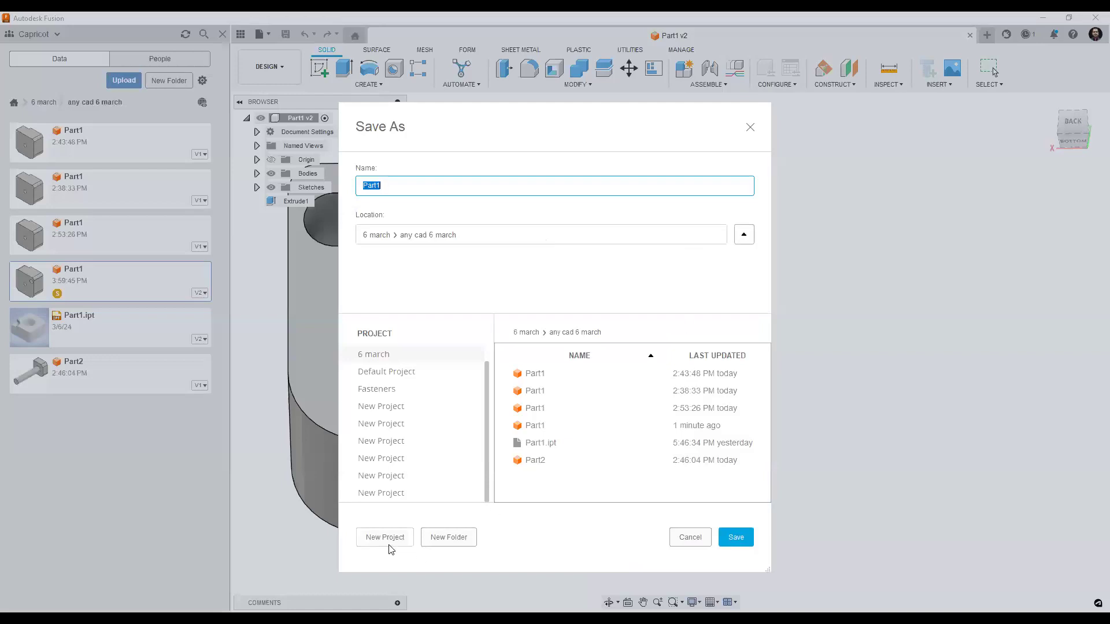
click(688, 537)
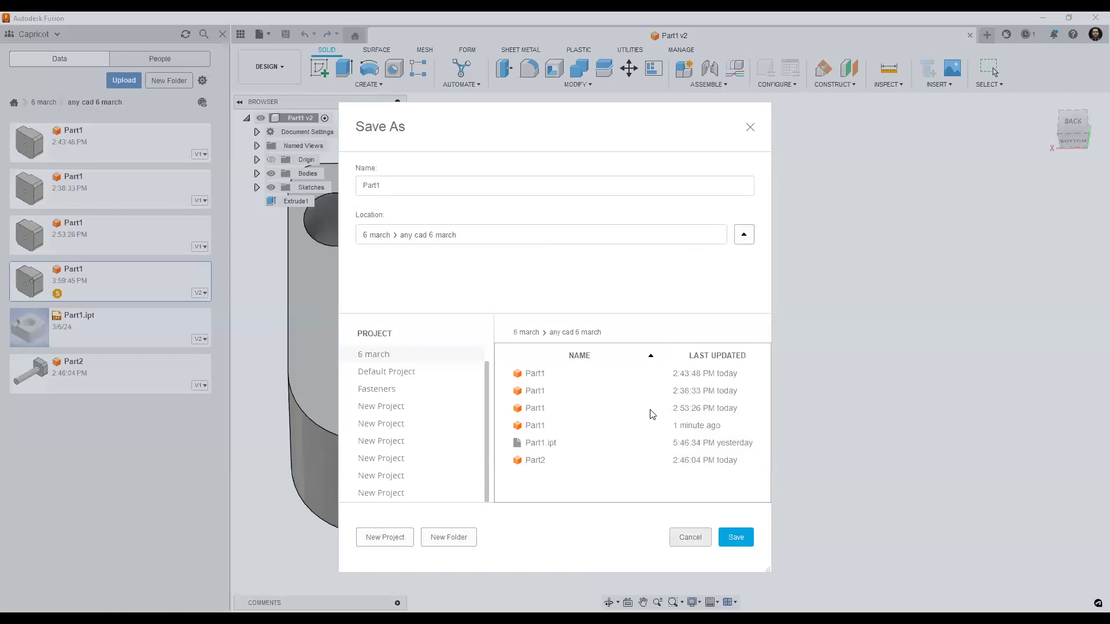
shift+middle_drag(461, 421, 405, 382)
shift+middle_drag(502, 403, 638, 397)
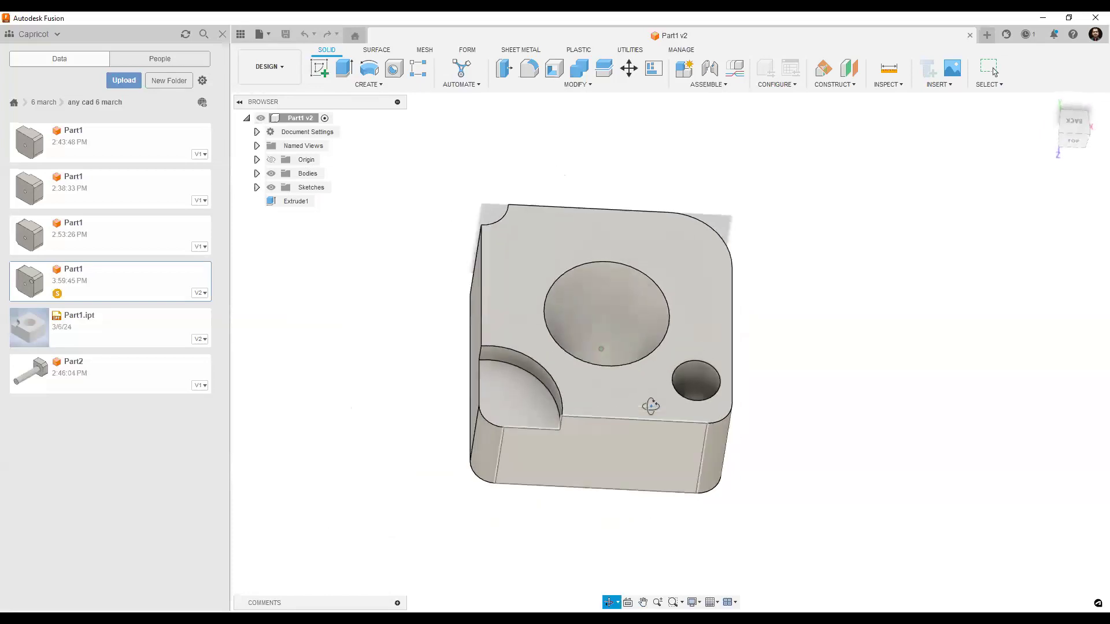
key(Escape)
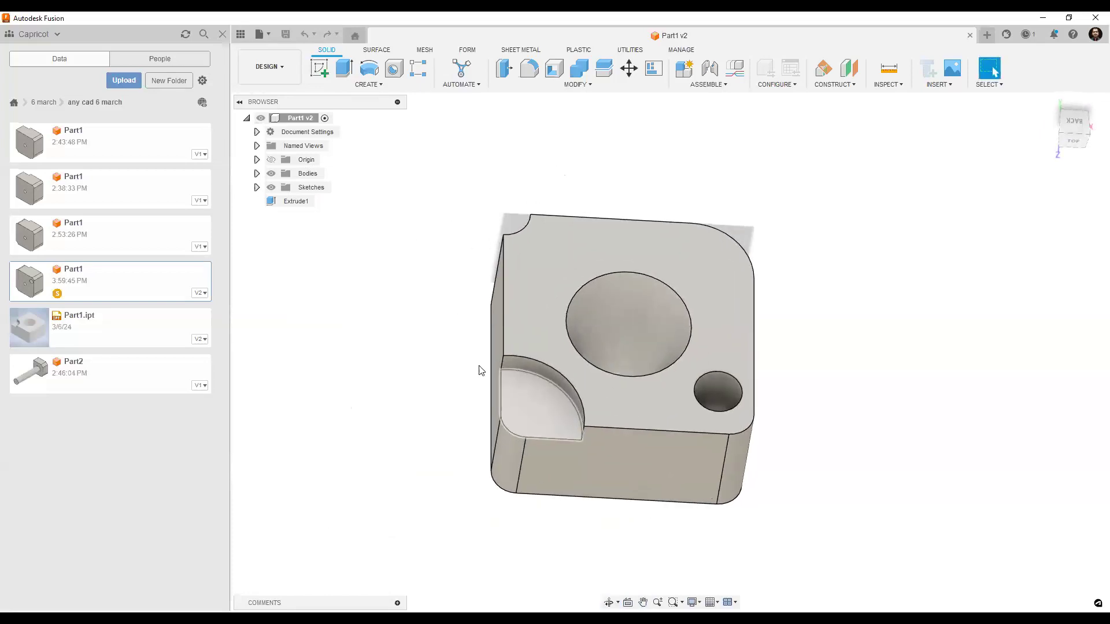
click(269, 34)
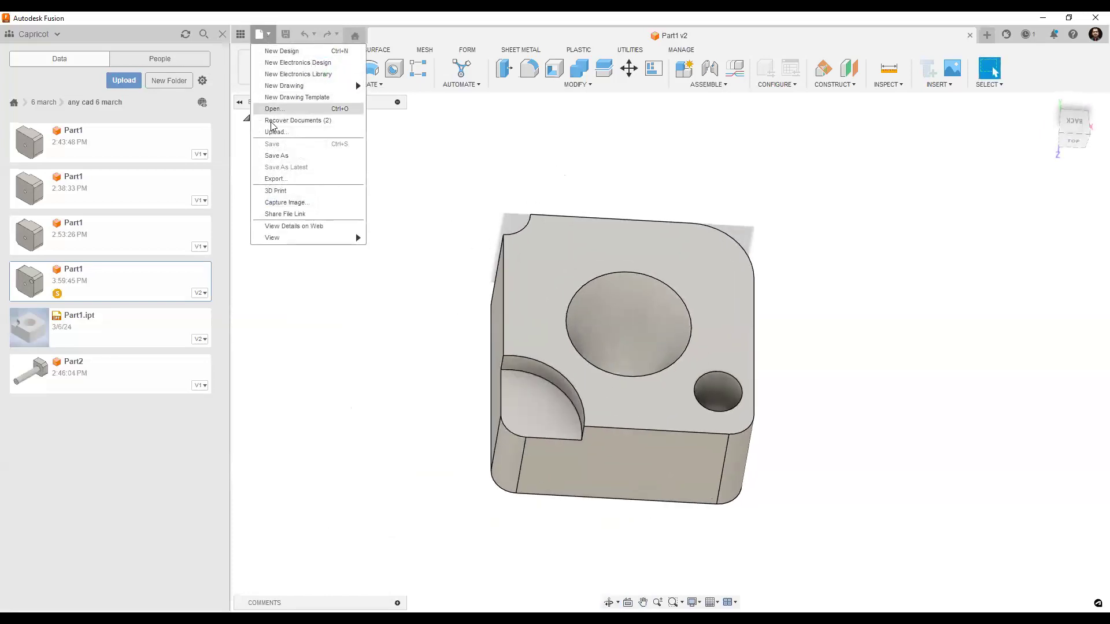
click(282, 155)
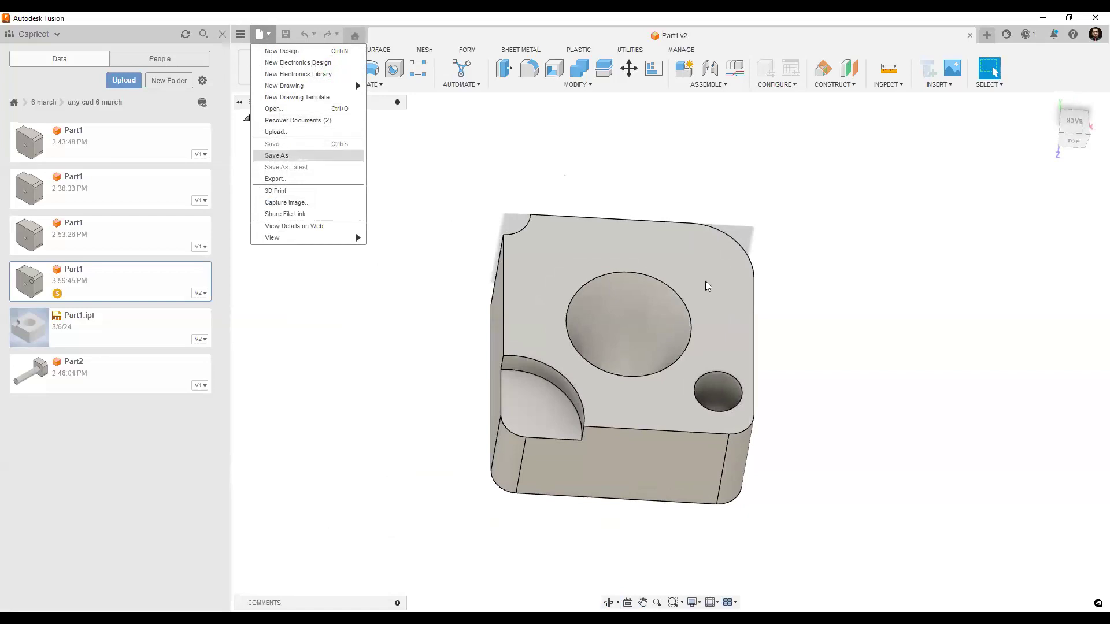
click(744, 235)
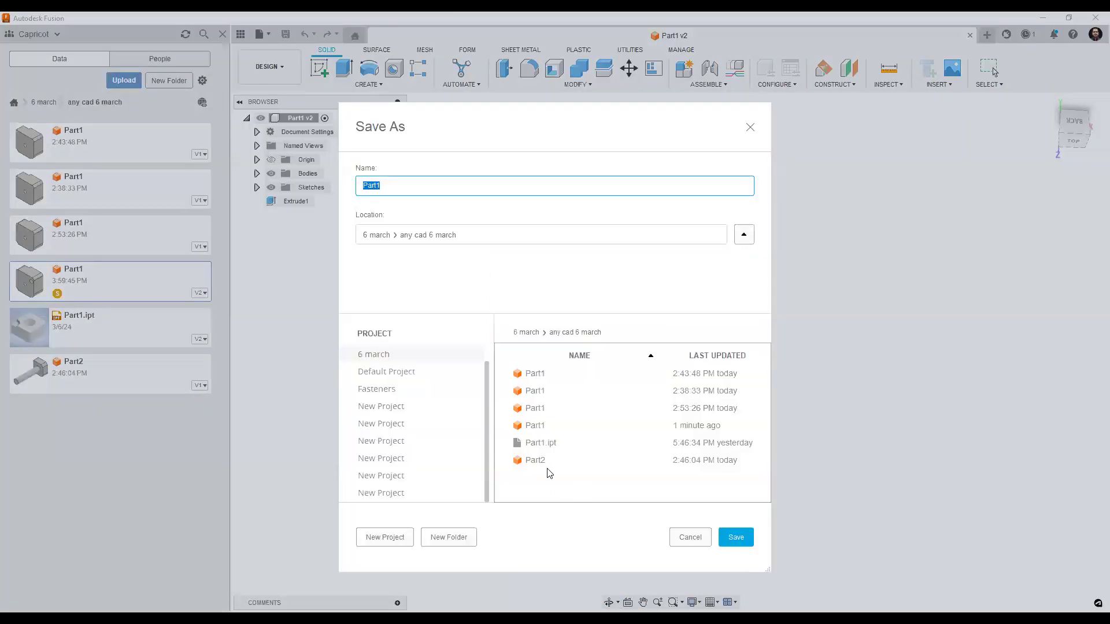
click(690, 535)
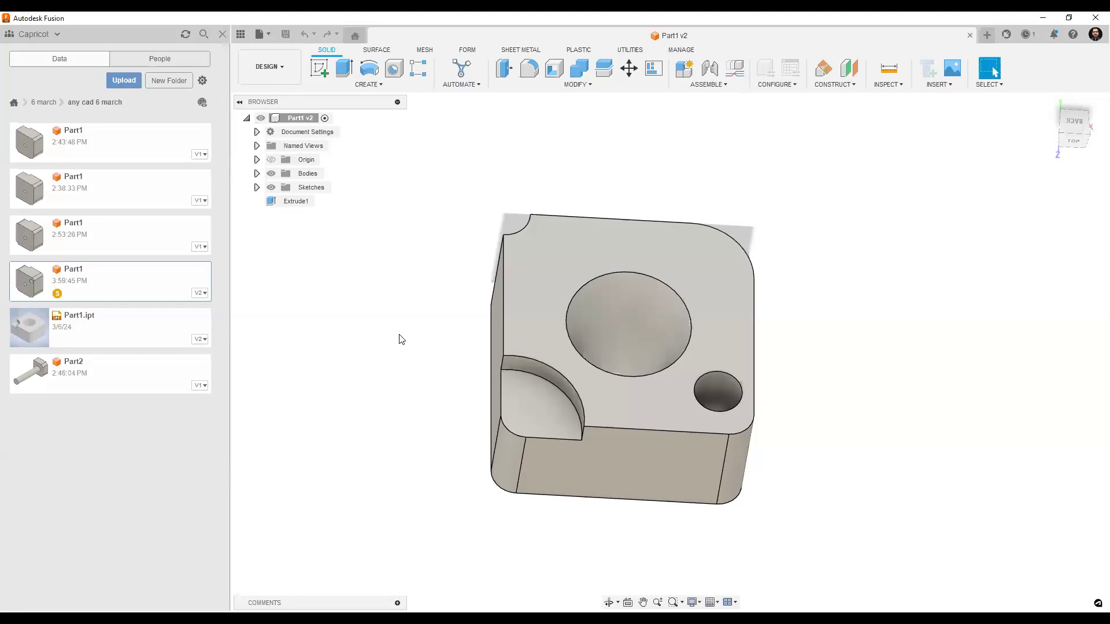
- Try to insert the Part1 v2 file from the project folder into the current design
scroll(399, 339, down, 1)
shift+middle_drag(406, 423, 554, 448)
right_click(101, 276)
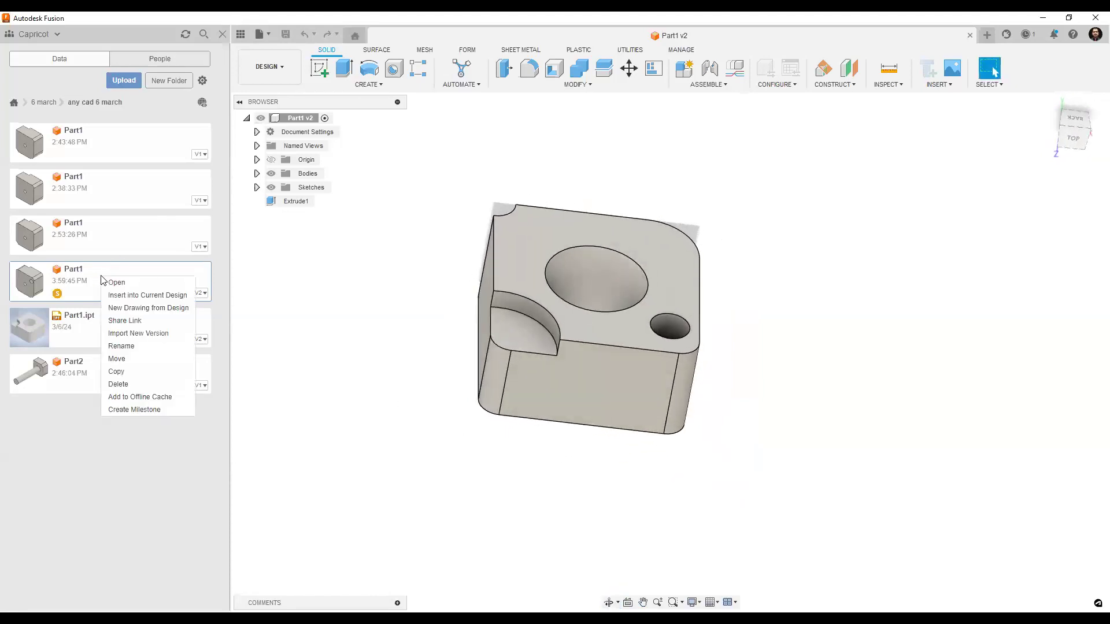
click(128, 297)
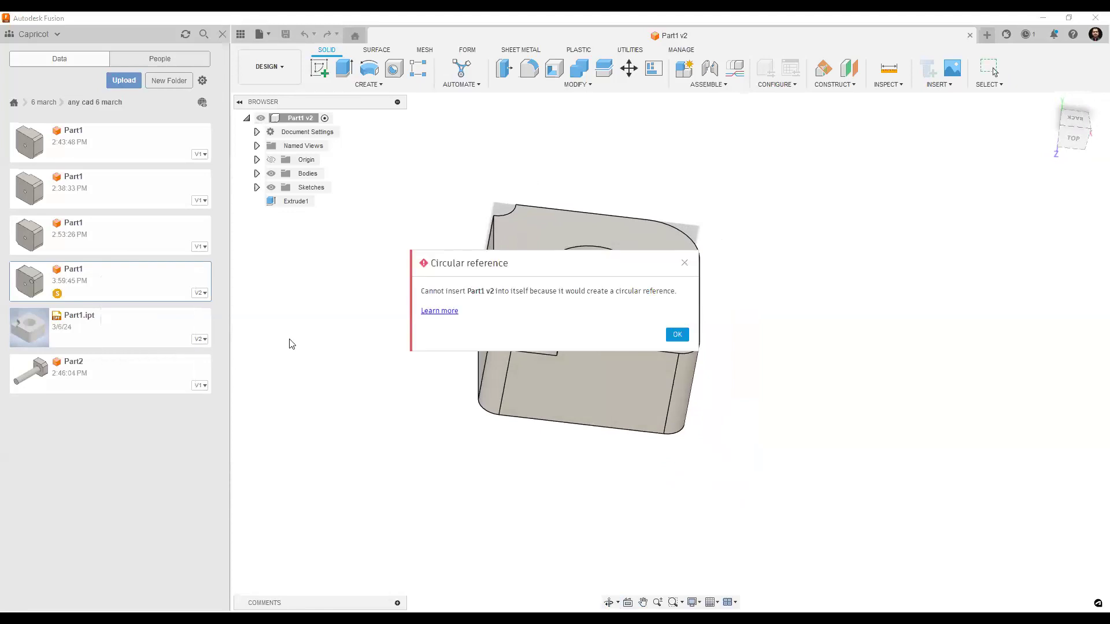
click(675, 337)
- Upload the Part1 IPT file from the assembly folder to the project folder any cad 6 march
scroll(353, 396, down, 1)
mouse_move(352, 396)
middle_down()
mouse_move(389, 401)
mouse_move(365, 388)
middle_up()
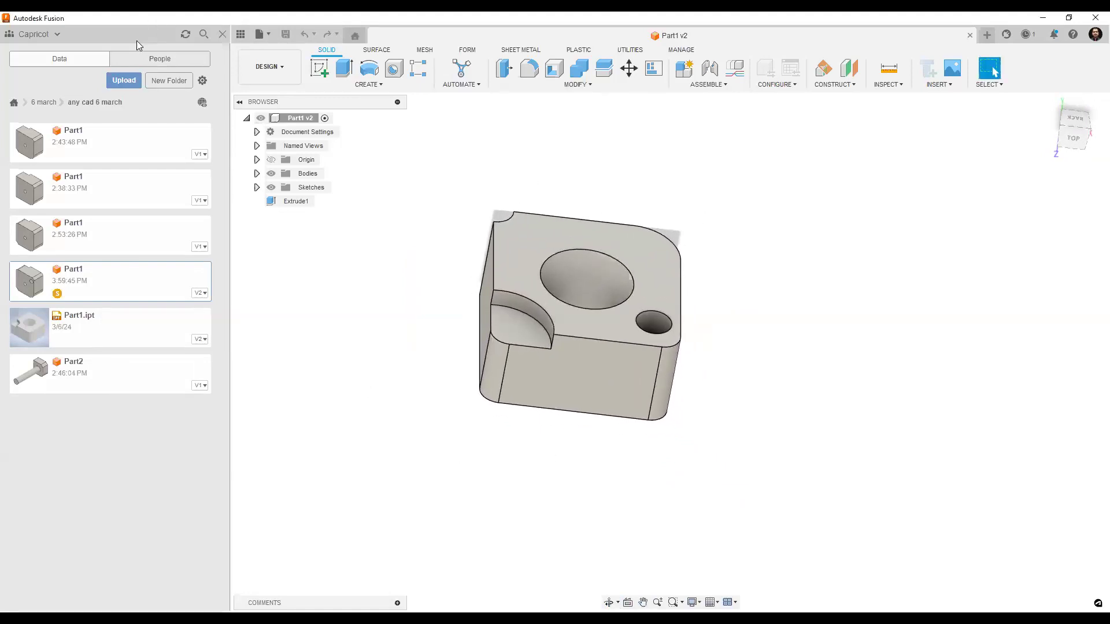
click(113, 82)
click(382, 323)
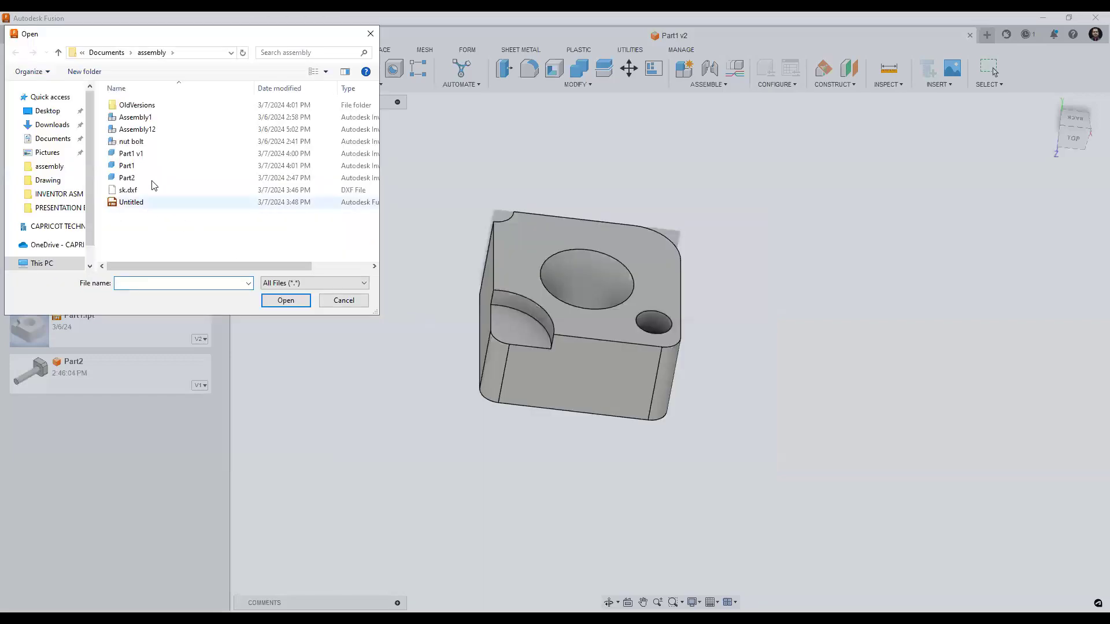
click(138, 168)
click(285, 300)
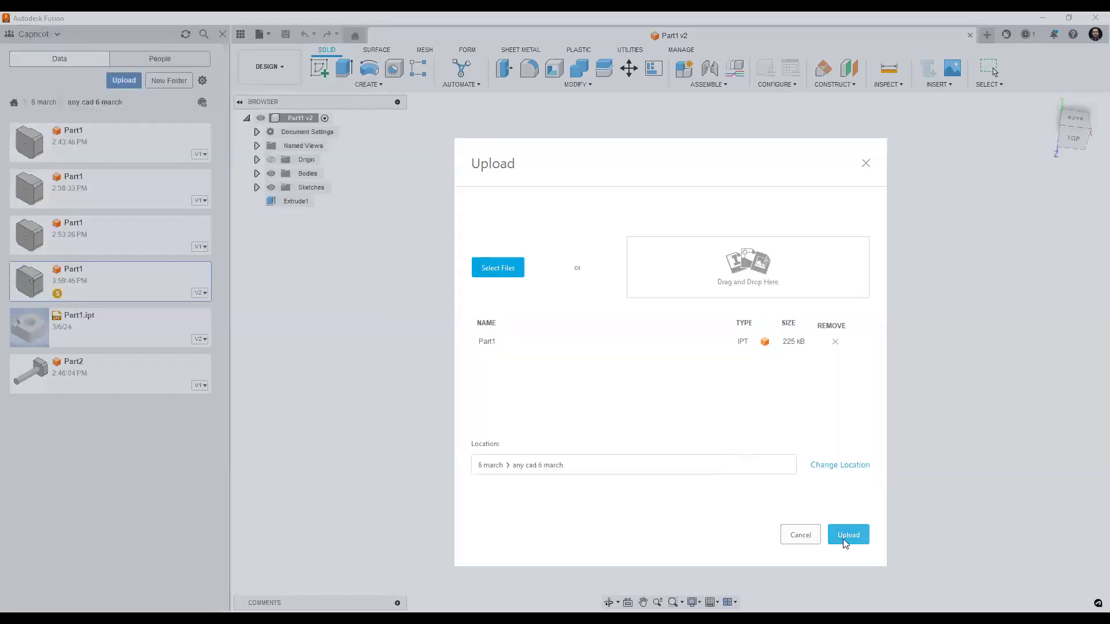
click(848, 533)
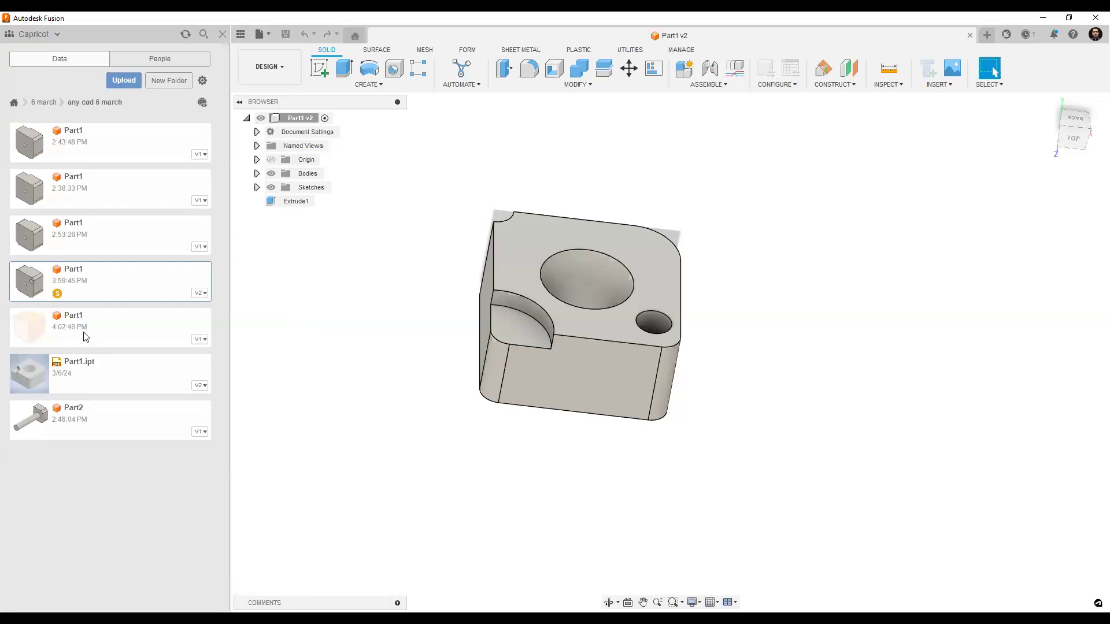
- Open the newly uploaded Part1 from the project folder and examine its holes and corner cuts from several angles
right_click(84, 334)
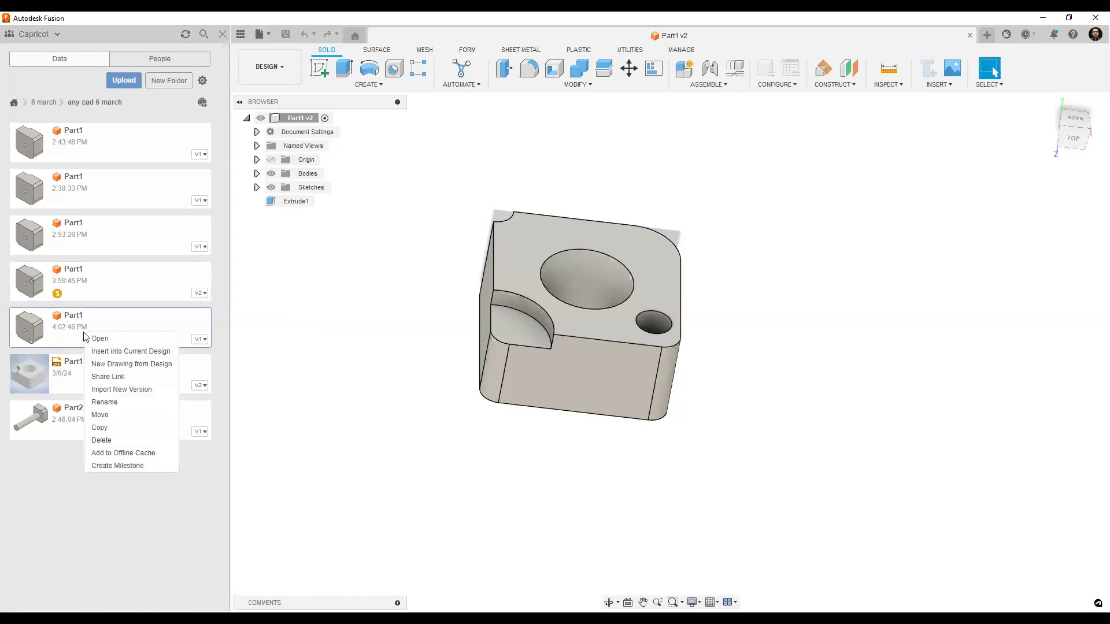
click(110, 339)
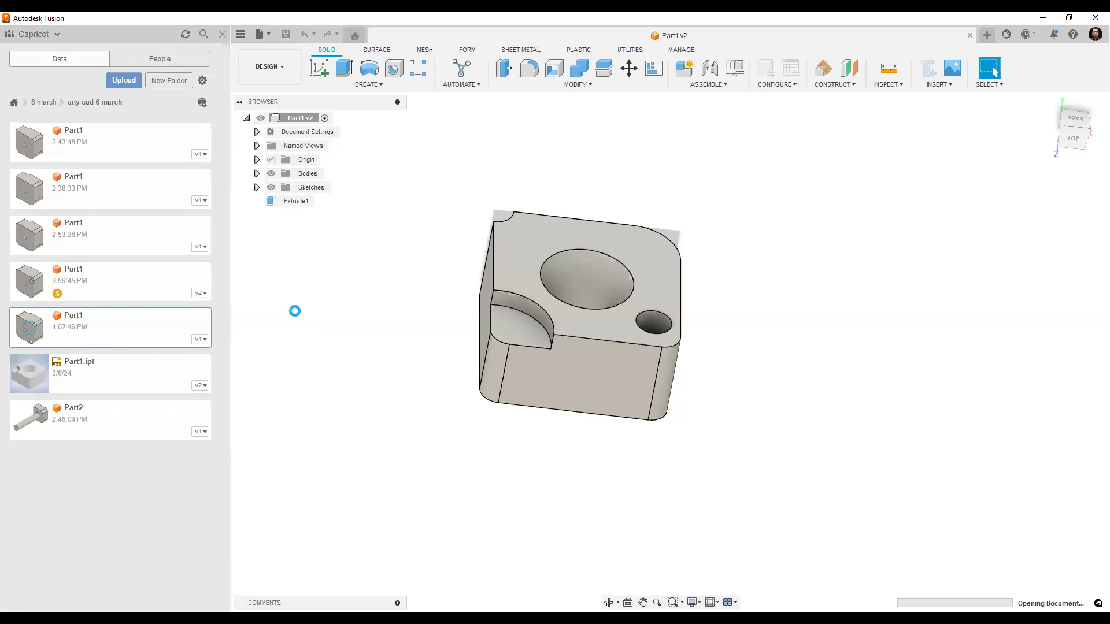
shift+middle_drag(540, 384, 526, 518)
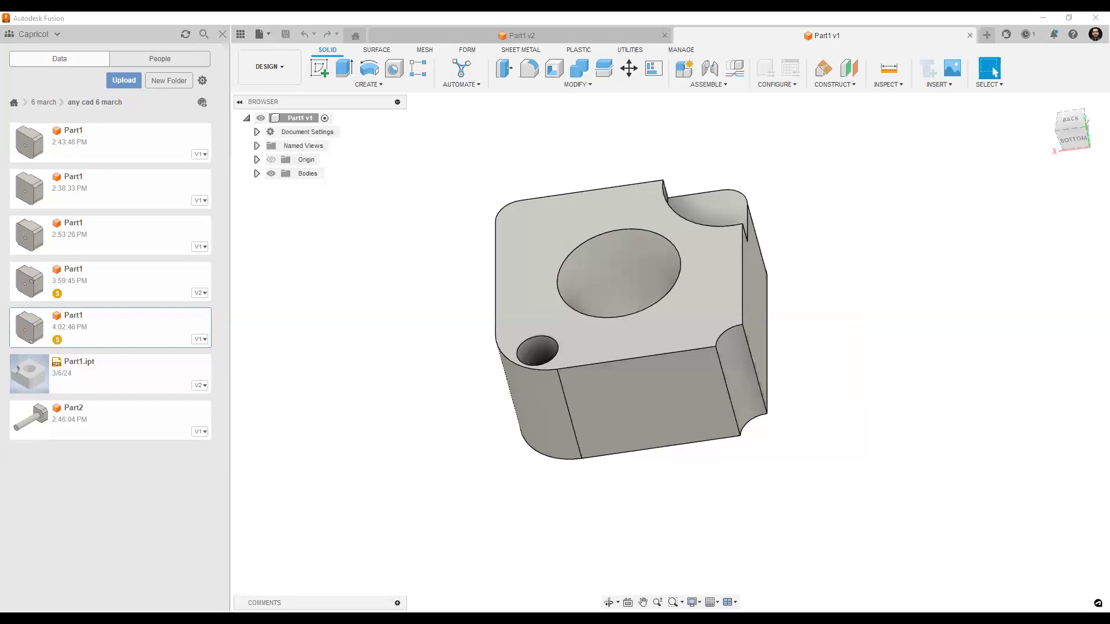
scroll(571, 367, up, 5)
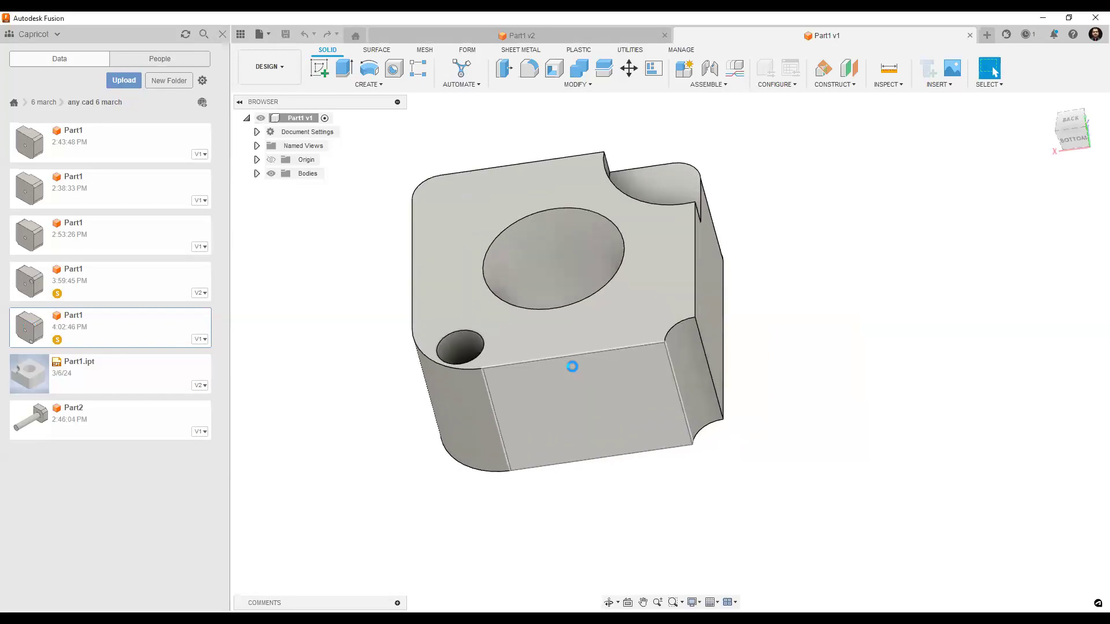
scroll(574, 429, down, 1)
shift+middle_drag(498, 403, 767, 385)
middle_drag(859, 318, 846, 363)
middle_drag(783, 298, 865, 292)
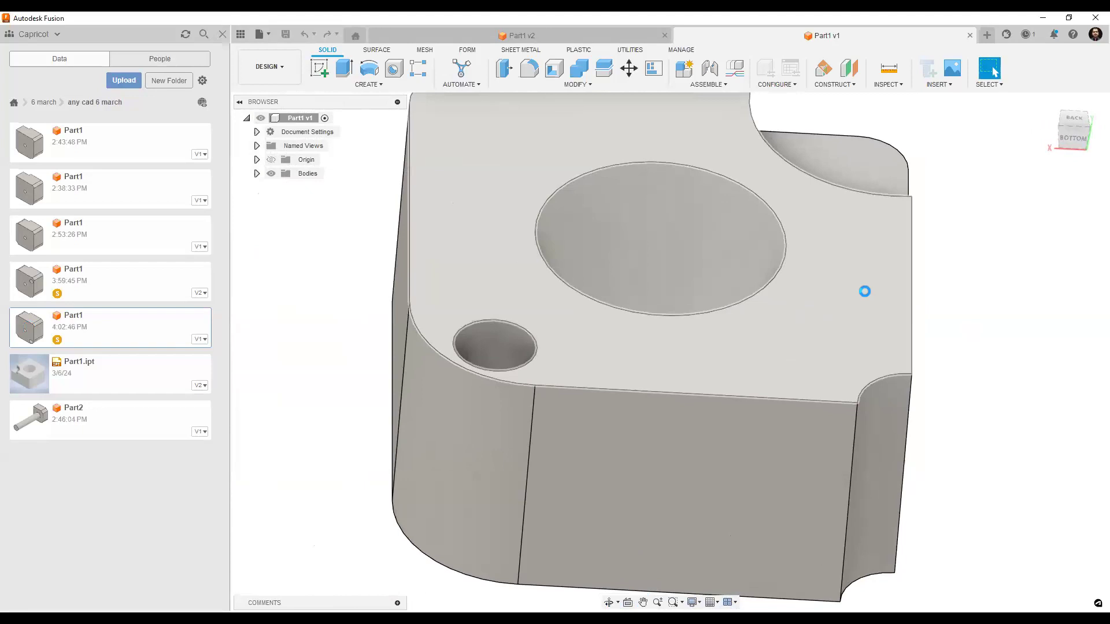